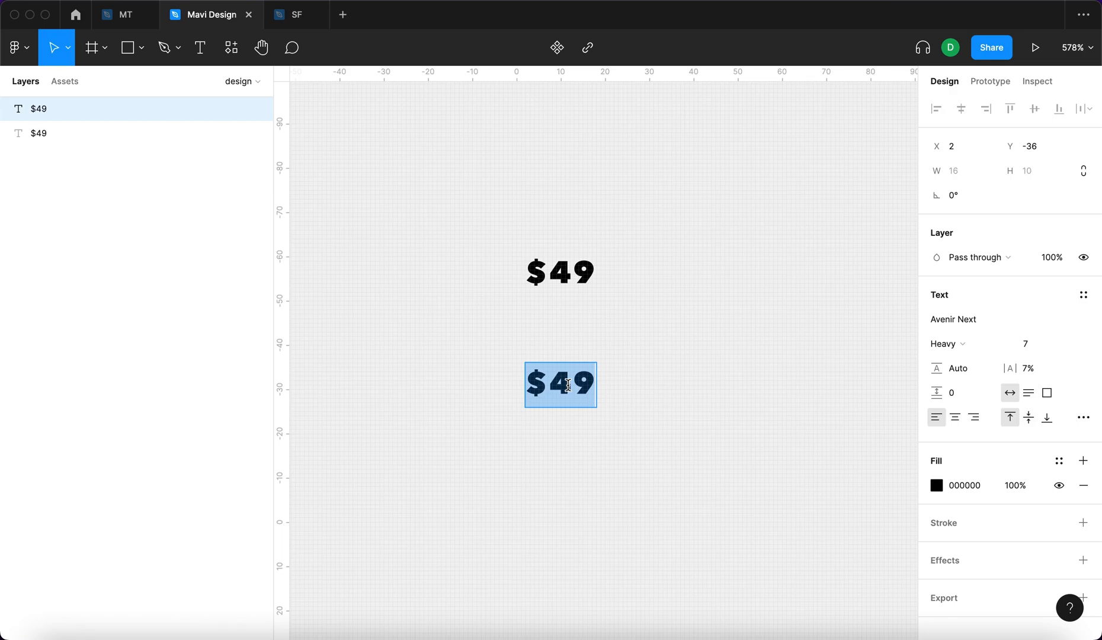
# Step: Change the lower $49 text to Headline and add a copy beneath it reading Description
pyautogui.write('Headline')
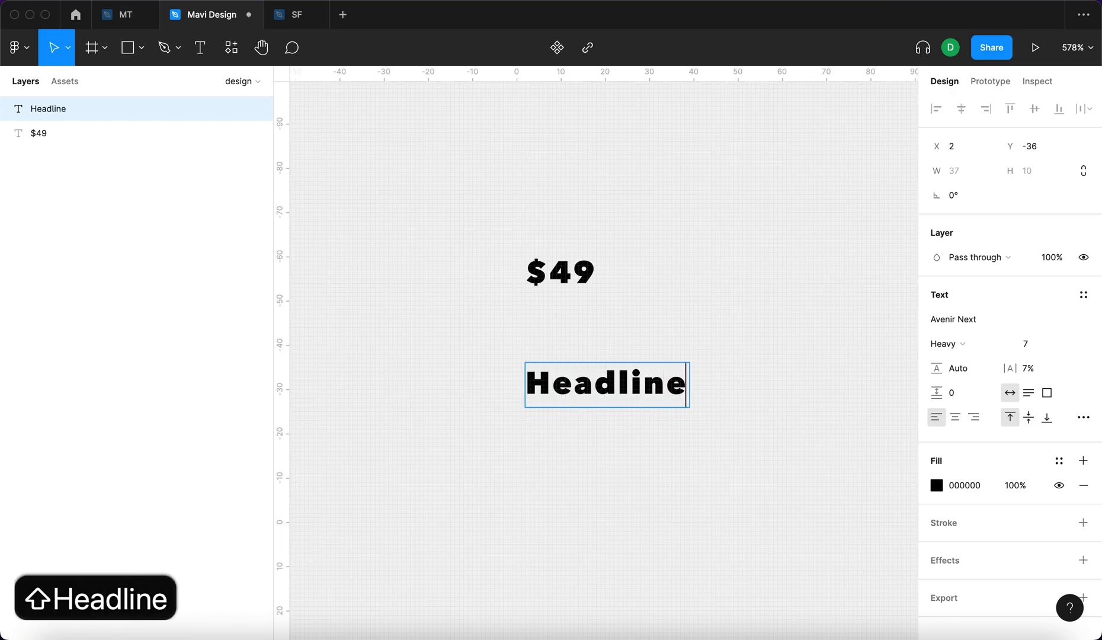
pyautogui.press('Escape')
pyautogui.moveTo(588, 405); pyautogui.dragTo(598, 464)
pyautogui.doubleClick(598, 464)
pyautogui.write('D')
# Step: Add two more copies stacked below Description, reading Bullet points and CTA button
pyautogui.moveTo(595, 468); pyautogui.dragTo(588, 529)
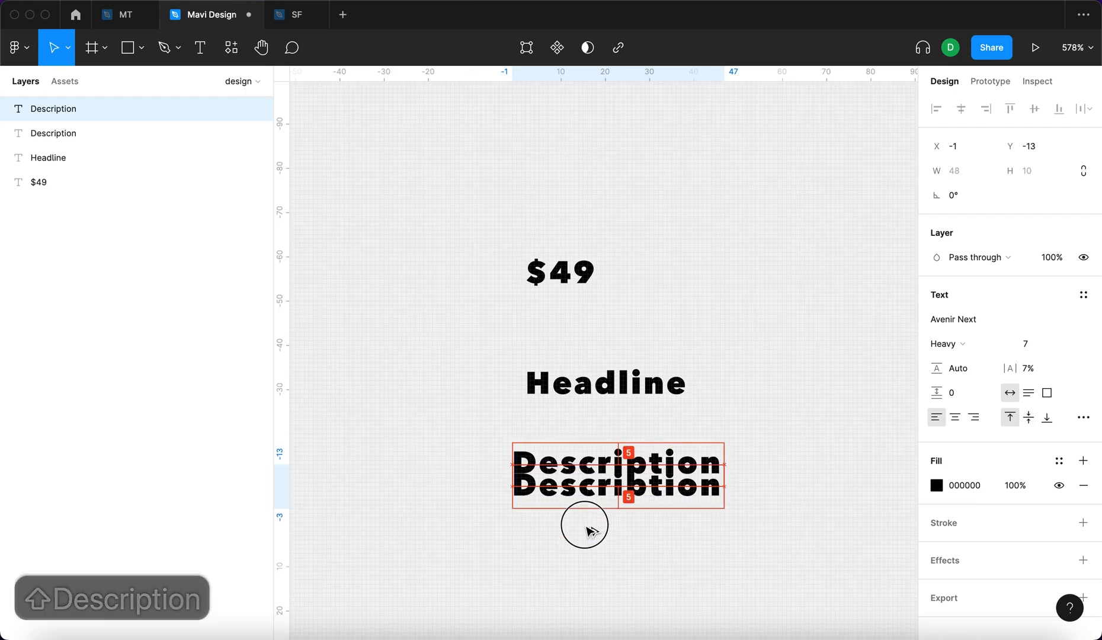
pyautogui.doubleClick(588, 530)
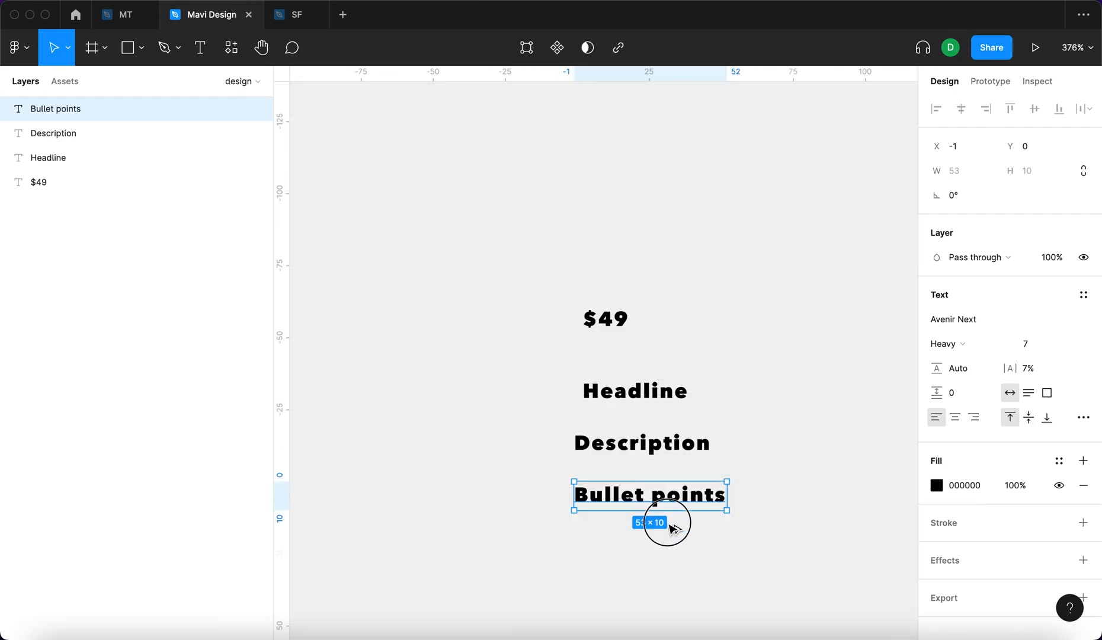
pyautogui.moveTo(664, 524); pyautogui.dragTo(668, 537)
pyautogui.doubleClick(668, 538)
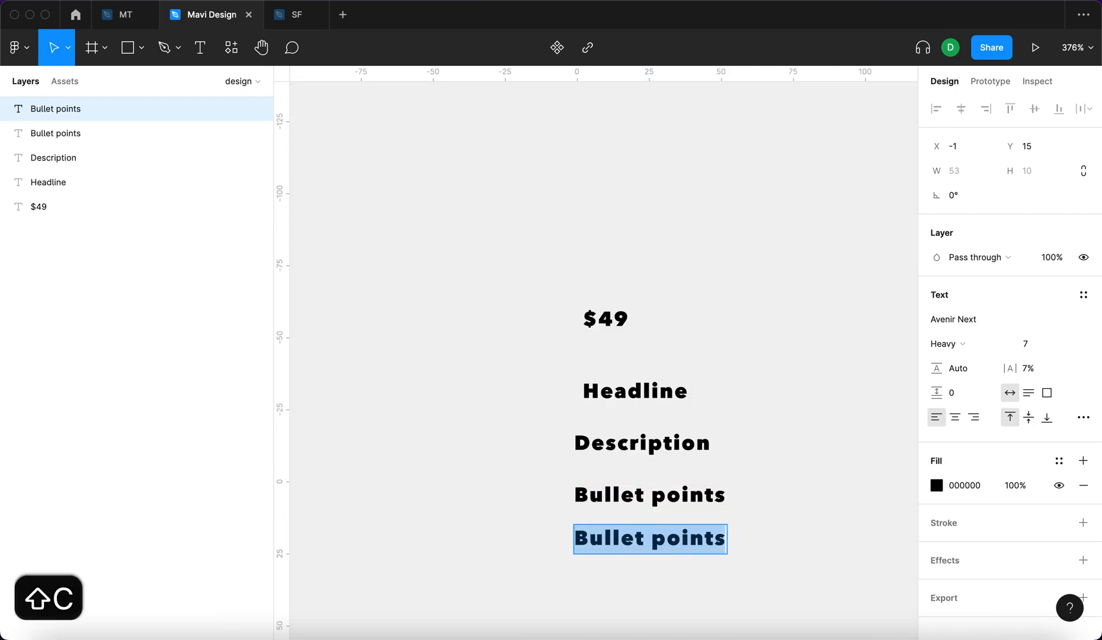
pyautogui.write('CTA')
pyautogui.press('Escape')
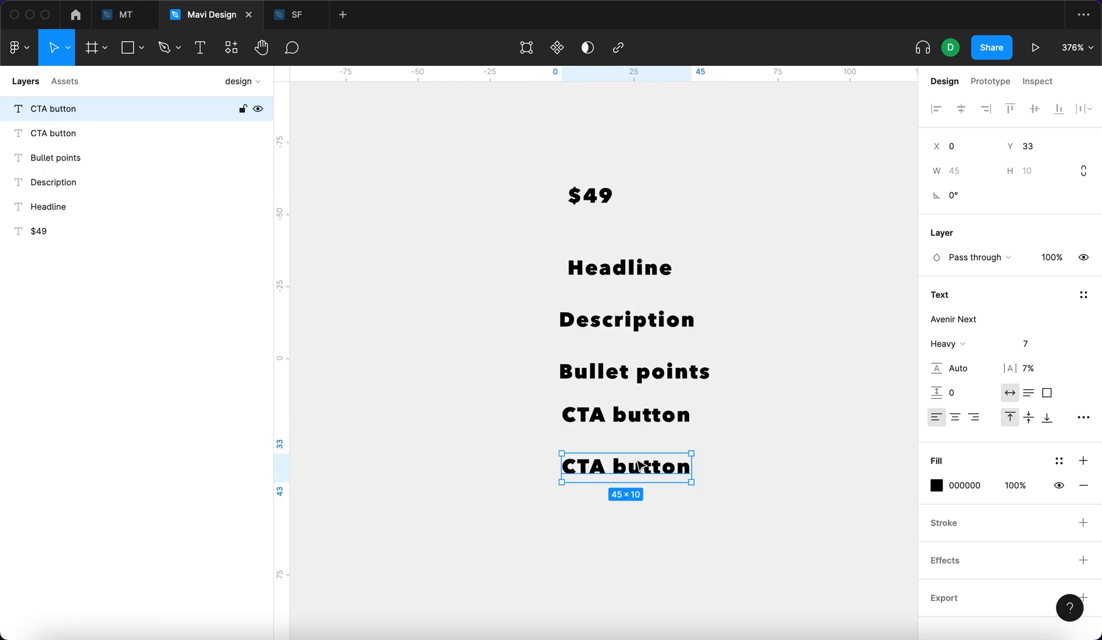
# Step: Change the text of the lowest CTA button copy to footnote
pyautogui.doubleClick(636, 467)
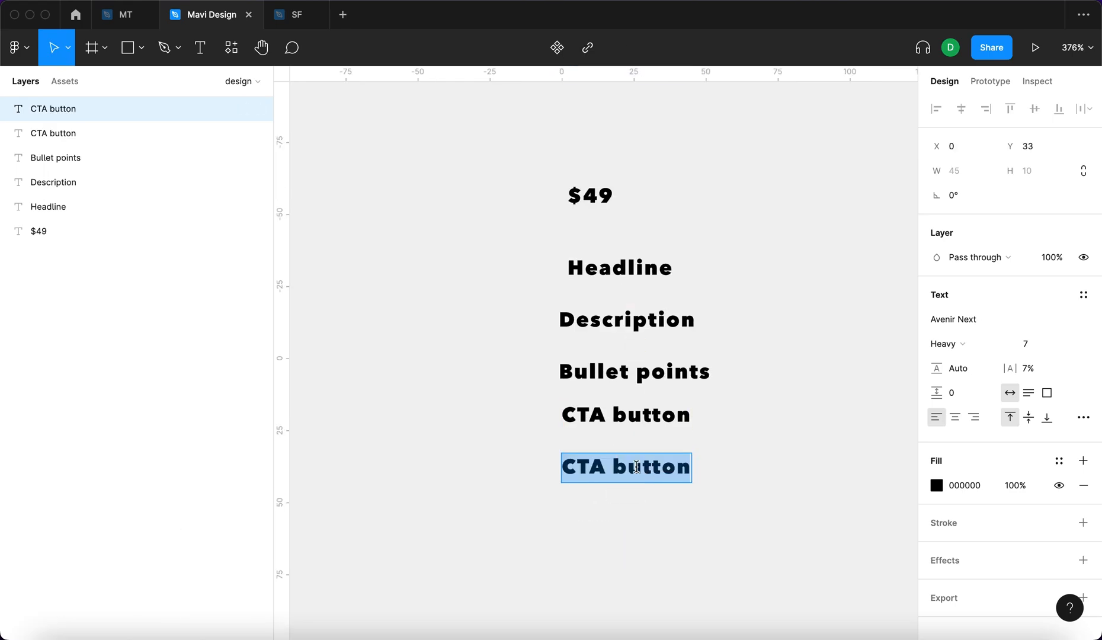
pyautogui.write('footn')
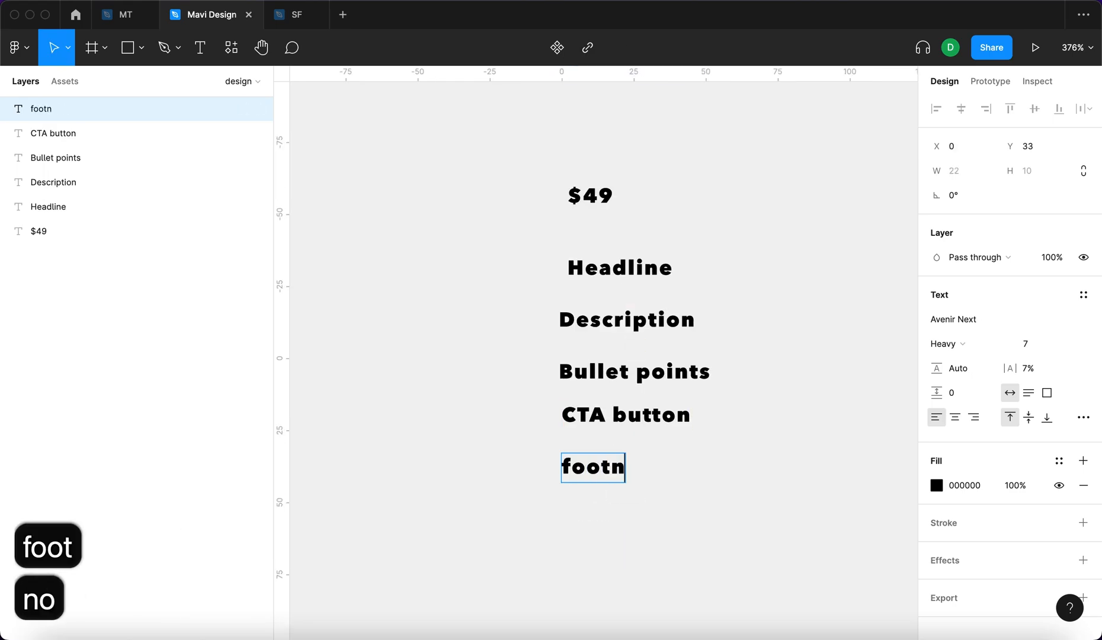
pyautogui.write('oe')
pyautogui.press('BackSpace')
pyautogui.press('Escape')
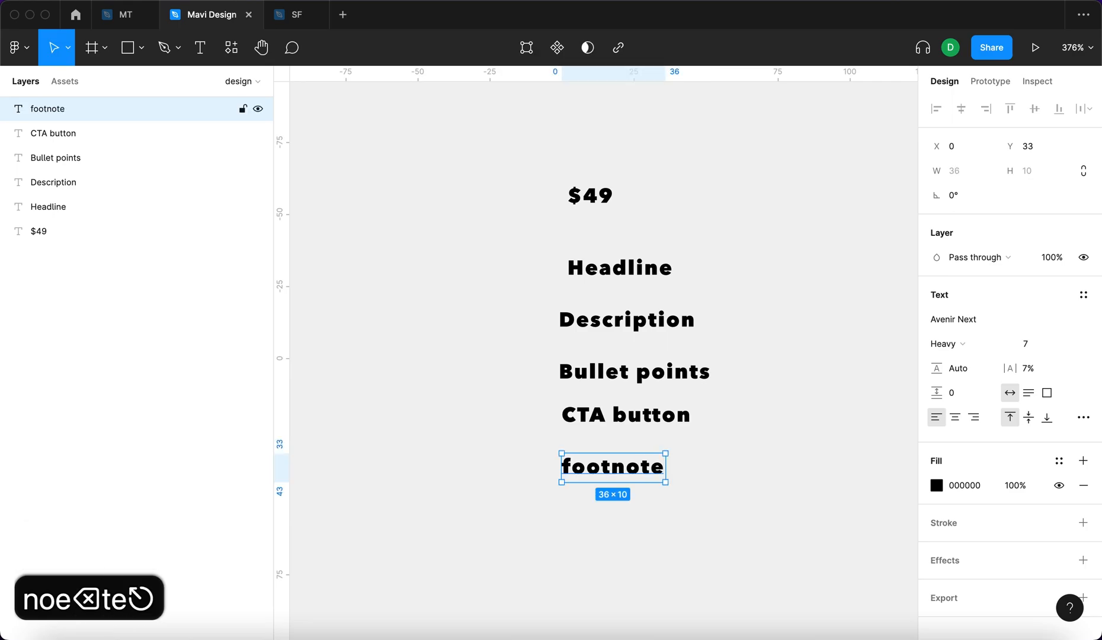
pyautogui.scroll(1, 542, 454)
pyautogui.click(529, 448)
# Step: Duplicate the Headline text above the $49 price and change the copy's text to badge
pyautogui.scroll(2, 529, 447)
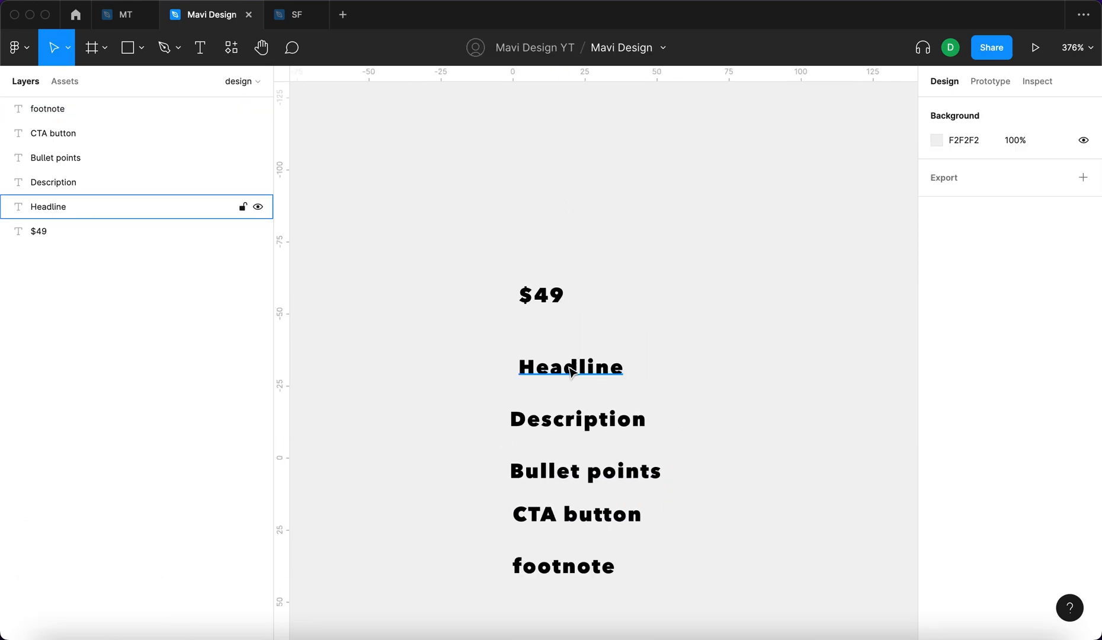
pyautogui.click(569, 367)
pyautogui.moveTo(557, 373); pyautogui.dragTo(573, 254)
pyautogui.doubleClick(575, 260)
pyautogui.write('nad')
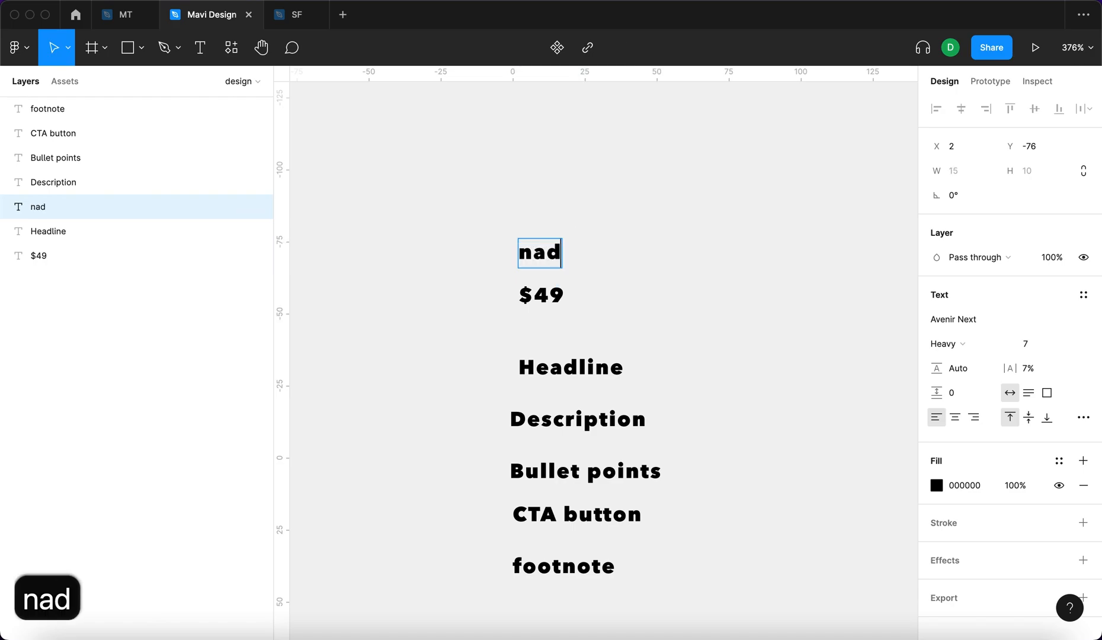
pyautogui.press('BackSpace')
pyautogui.press('BackSpace')
pyautogui.write('badge')
pyautogui.press('Escape')
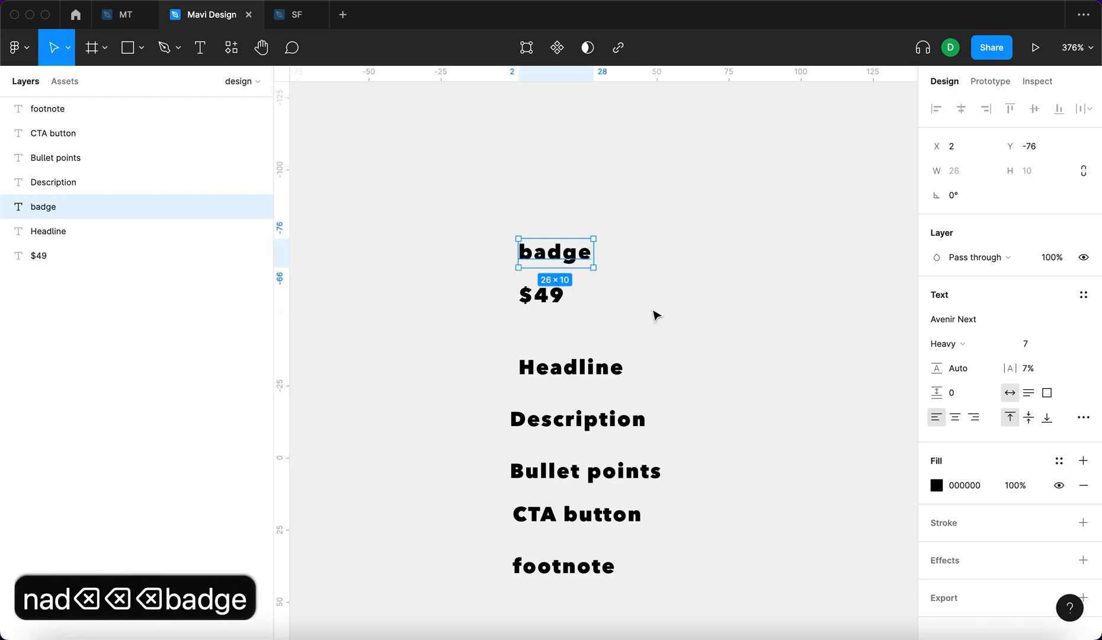
# Step: Left-align all seven text labels and move the whole column up and to the left
pyautogui.press('Escape')
pyautogui.moveTo(442, 190); pyautogui.dragTo(465, 219)
pyautogui.click(937, 109)
pyautogui.click(760, 497)
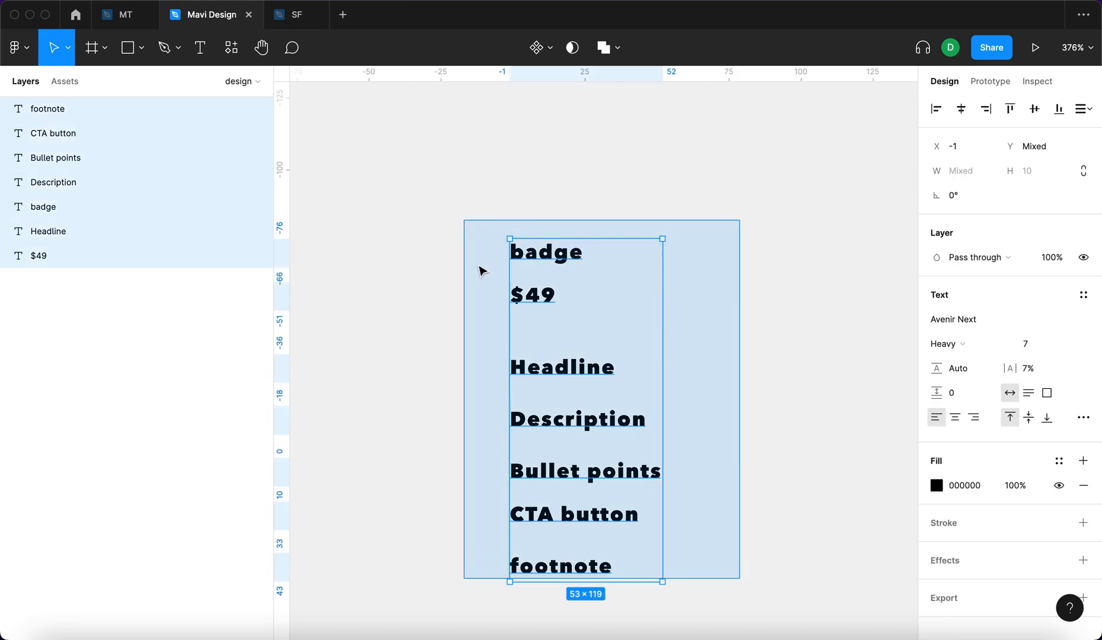
pyautogui.moveTo(515, 342); pyautogui.dragTo(420, 229)
pyautogui.click(718, 318)
# Step: Set the $49 price's font size to 17 and its letter spacing to 0%
pyautogui.click(450, 192)
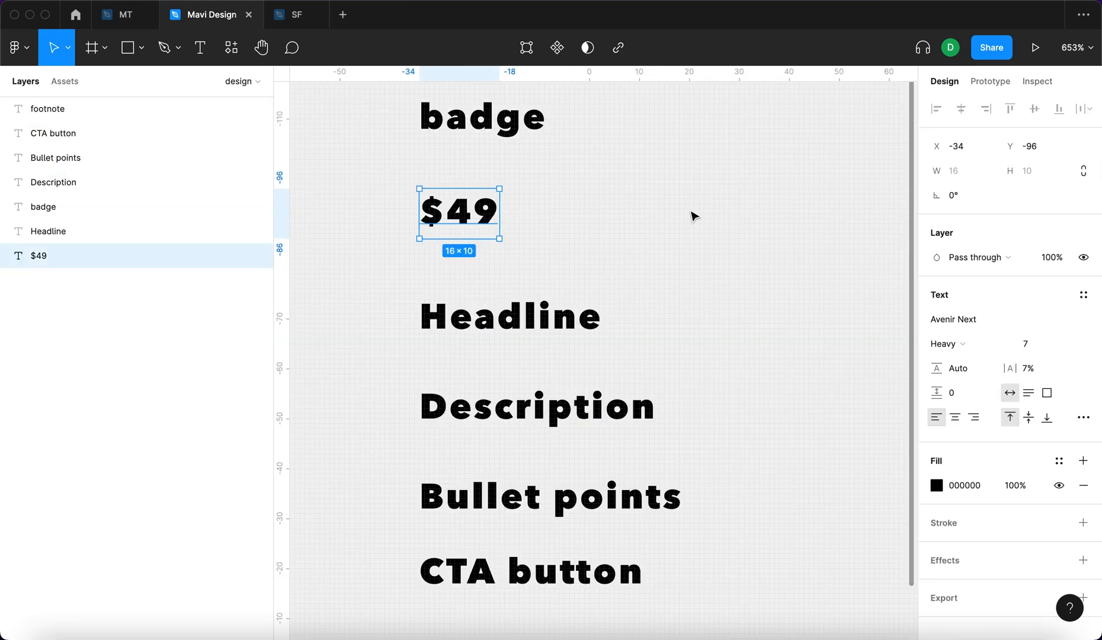
pyautogui.scroll(10, 691, 214)
pyautogui.hotkey('shift', '1')
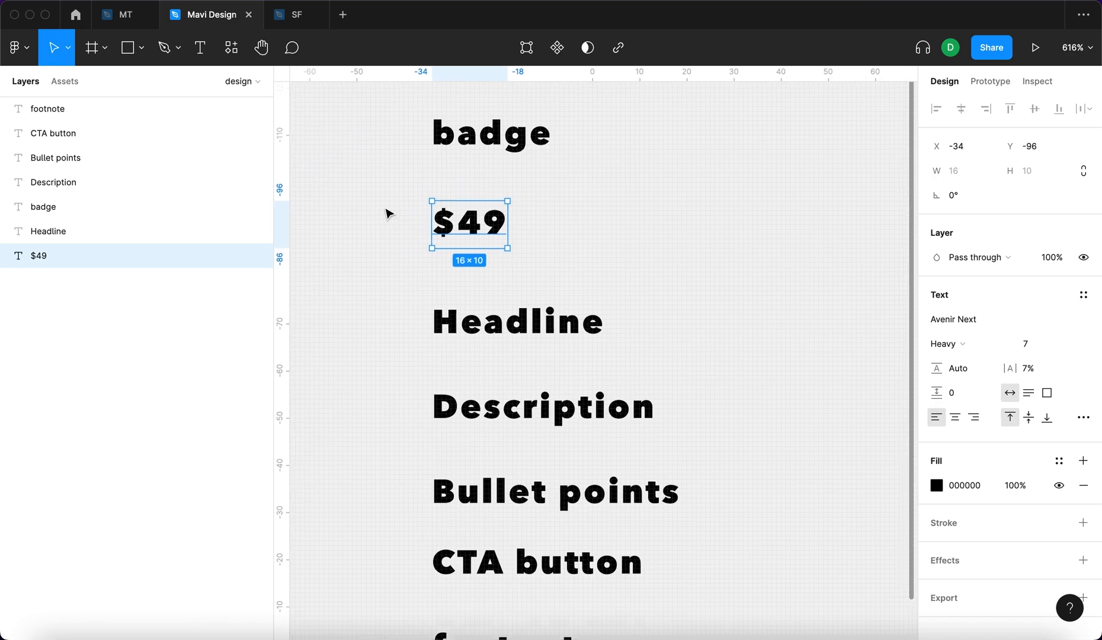
pyautogui.click(1025, 344)
pyautogui.hotkey('shift', 'Up')
pyautogui.hotkey('shift', 'Up')
pyautogui.hotkey('shift', 'Down')
pyautogui.click(1026, 369)
pyautogui.press('Down')
pyautogui.press('Down')
pyautogui.press('Down')
pyautogui.press('Down')
pyautogui.press('Down')
pyautogui.press('Down')
pyautogui.press('Down')
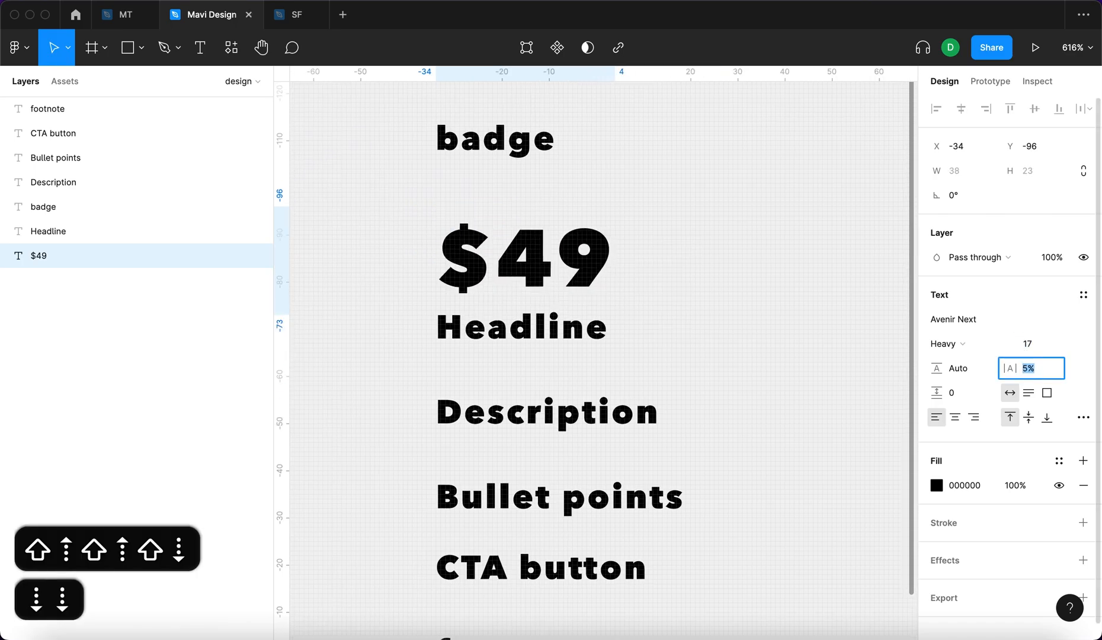
pyautogui.press('Return')
# Step: Reduce only the dollar sign of the price to font size 8
pyautogui.doubleClick(471, 235)
pyautogui.click(492, 261)
pyautogui.hotkey('shift', 'Left')
pyautogui.click(1028, 344)
pyautogui.hotkey('shift', 'Down')
pyautogui.hotkey('shift', 'Up')
pyautogui.hotkey('shift', 'Down')
pyautogui.press('Up')
pyautogui.press('Up')
pyautogui.press('Up')
pyautogui.press('Down')
pyautogui.press('Down')
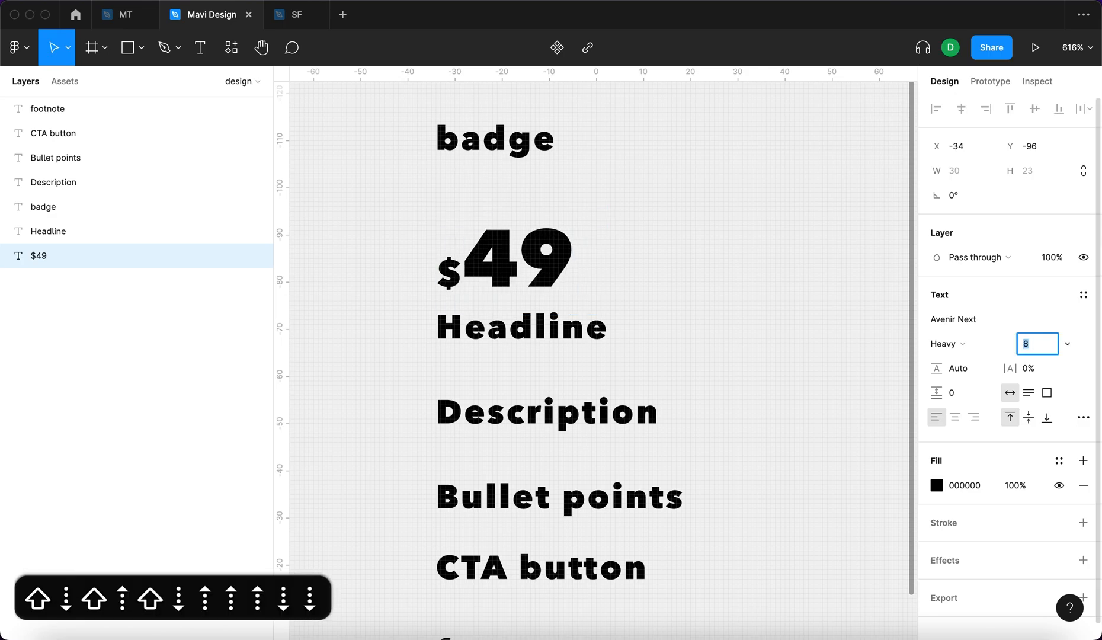
pyautogui.press('Down')
pyautogui.press('Up')
# Step: Lower the dollar sign's fill opacity to 50%
pyautogui.click(1013, 488)
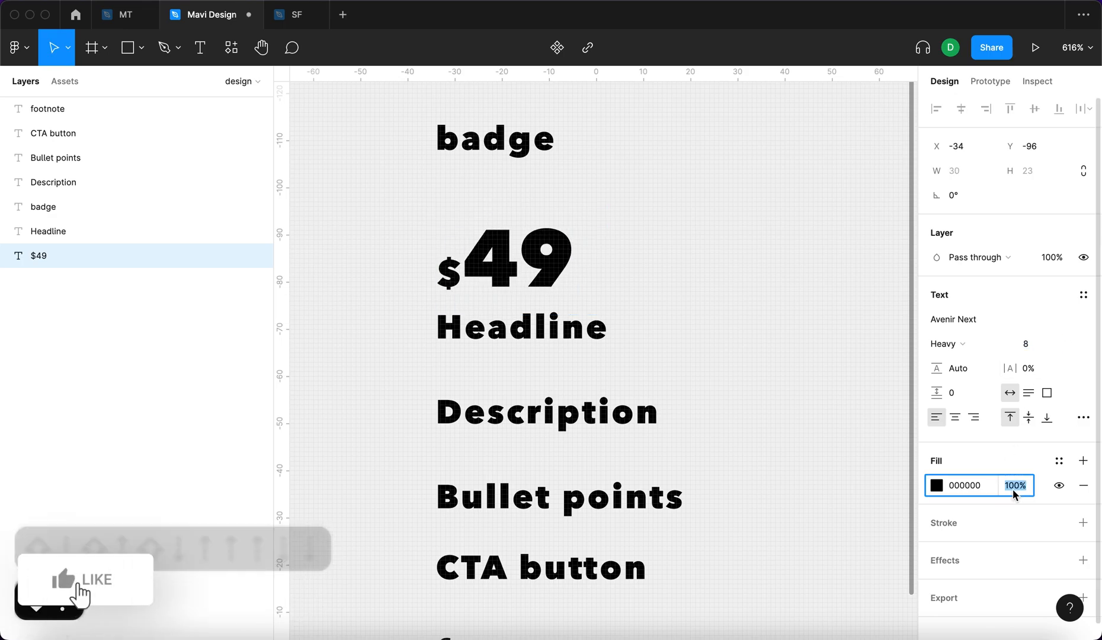
pyautogui.hotkey('shift', 'Down')
pyautogui.hotkey('shift', 'Down')
pyautogui.hotkey('shift', 'Down')
pyautogui.hotkey('shift', 'Down')
pyautogui.hotkey('shift', 'Down')
pyautogui.hotkey('shift', 'Down')
pyautogui.hotkey('shift', 'Up')
pyautogui.press('Return')
pyautogui.click(641, 275)
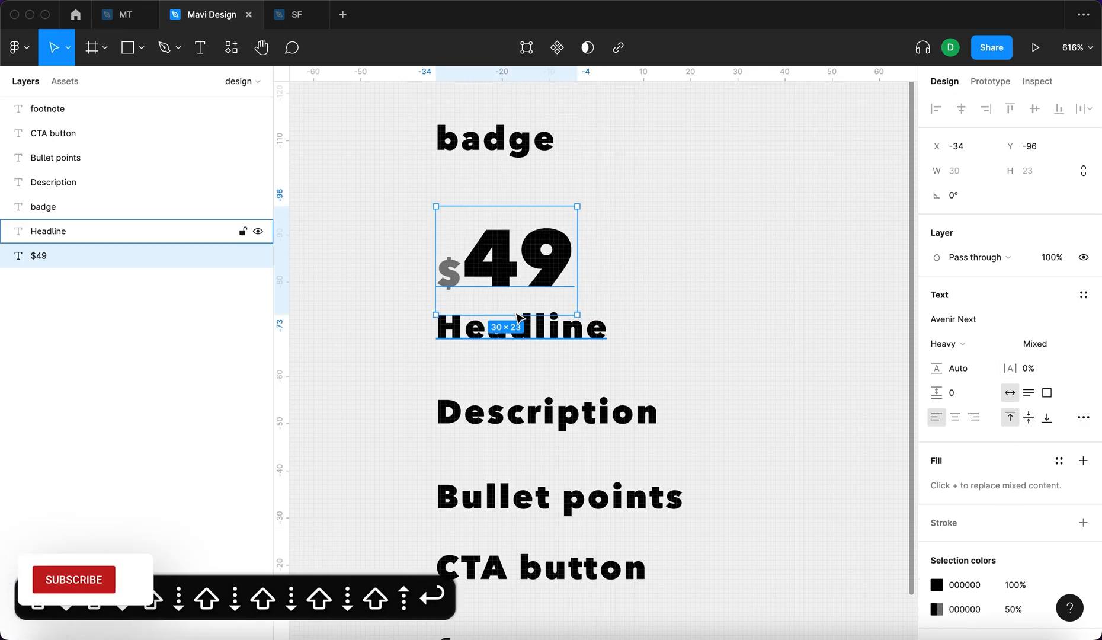
# Step: Move Headline down to just above Description and raise the price to Y -106, directly beneath badge
pyautogui.moveTo(522, 322); pyautogui.dragTo(521, 359)
pyautogui.moveTo(513, 290); pyautogui.dragTo(513, 241)
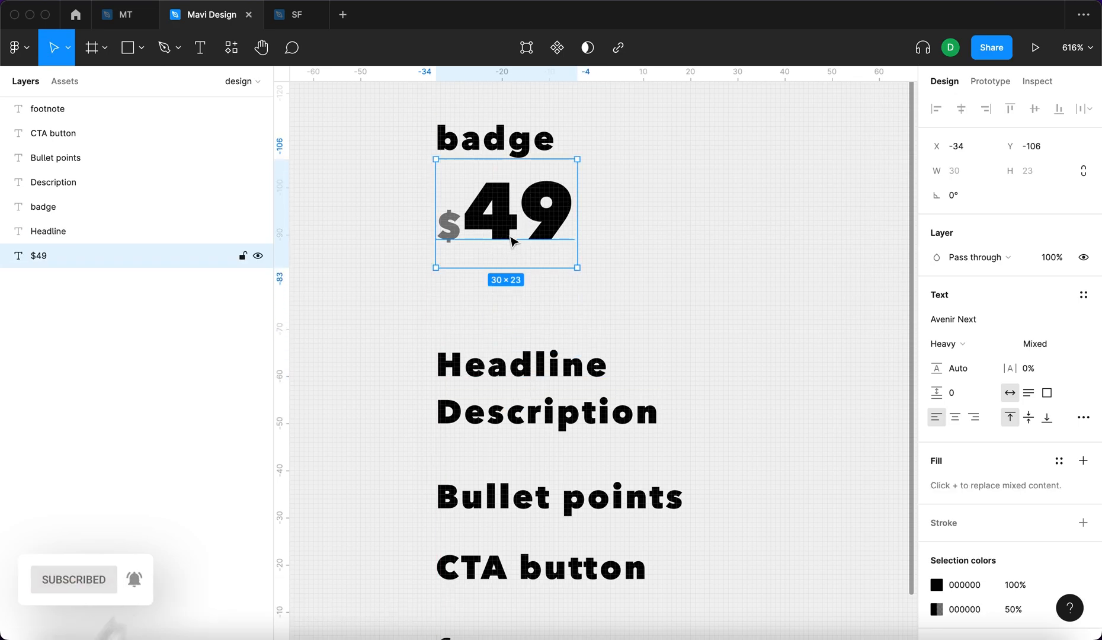
pyautogui.scroll(-5, 659, 524)
# Step: Duplicate the footnote text to just below the price and change the copy's text to per month
pyautogui.click(570, 497)
pyautogui.scroll(-3, 570, 497)
pyautogui.scroll(2, 569, 534)
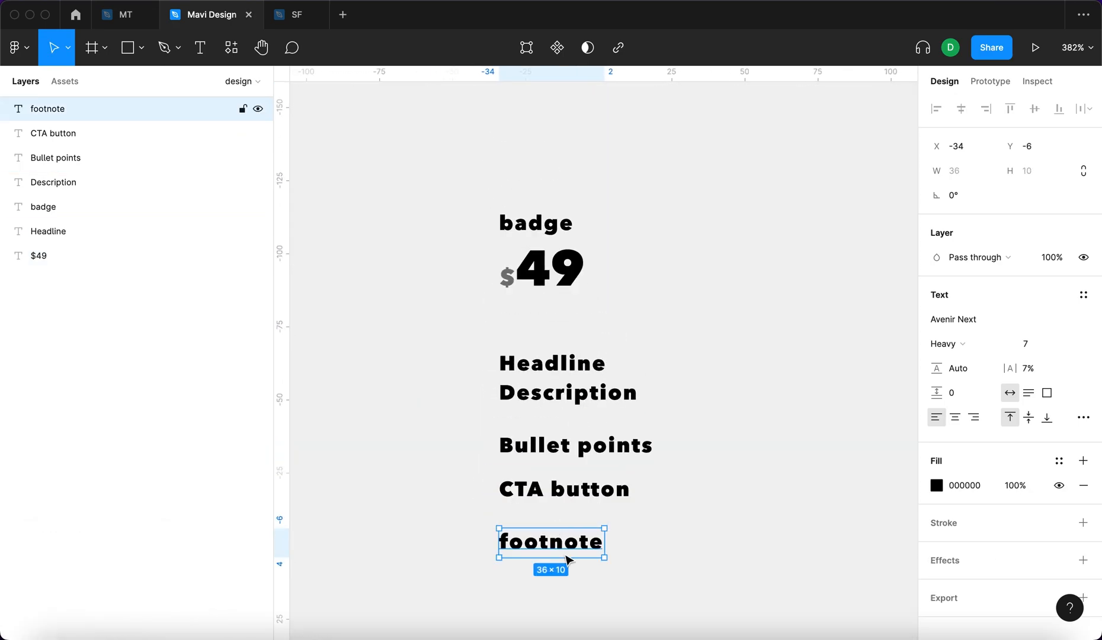
pyautogui.moveTo(564, 520); pyautogui.dragTo(556, 305)
pyautogui.scroll(3, 556, 307)
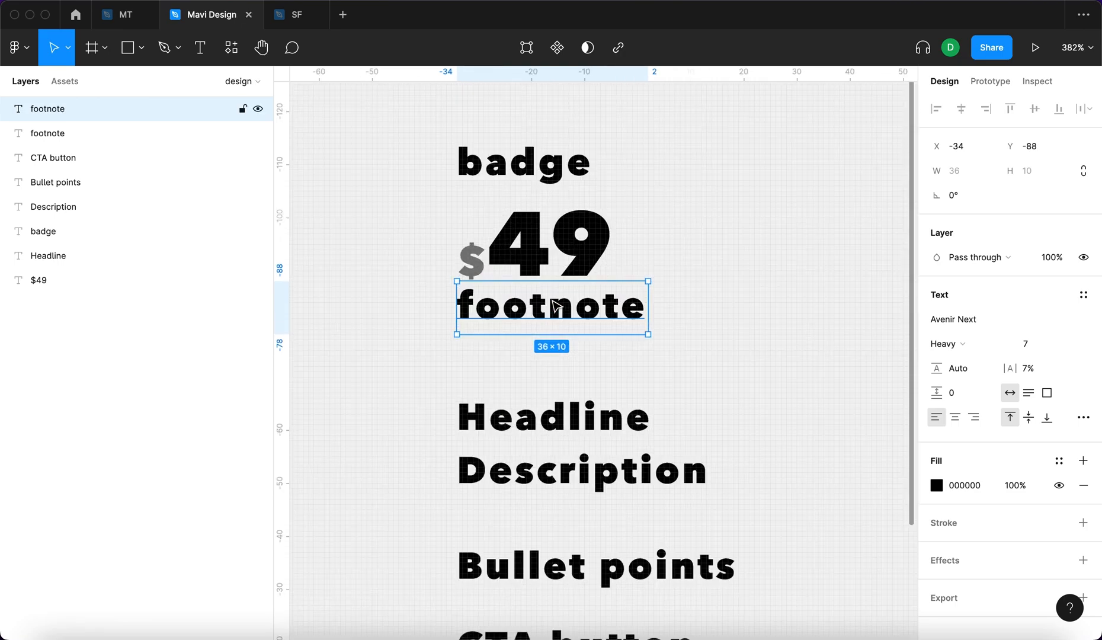
pyautogui.doubleClick(553, 310)
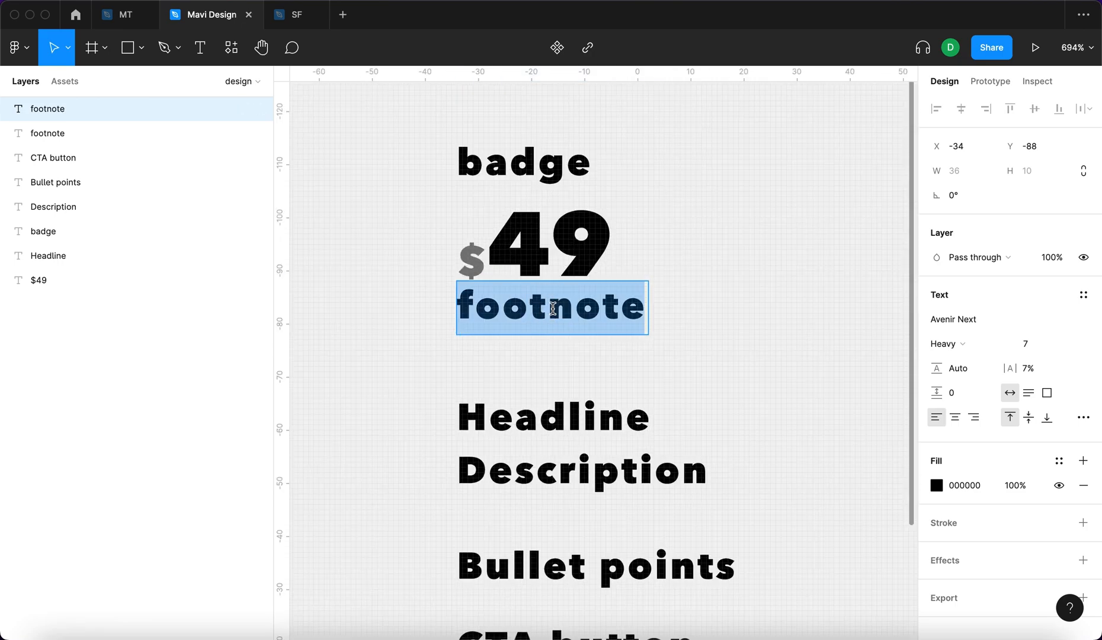
pyautogui.write('per month')
pyautogui.press('Escape')
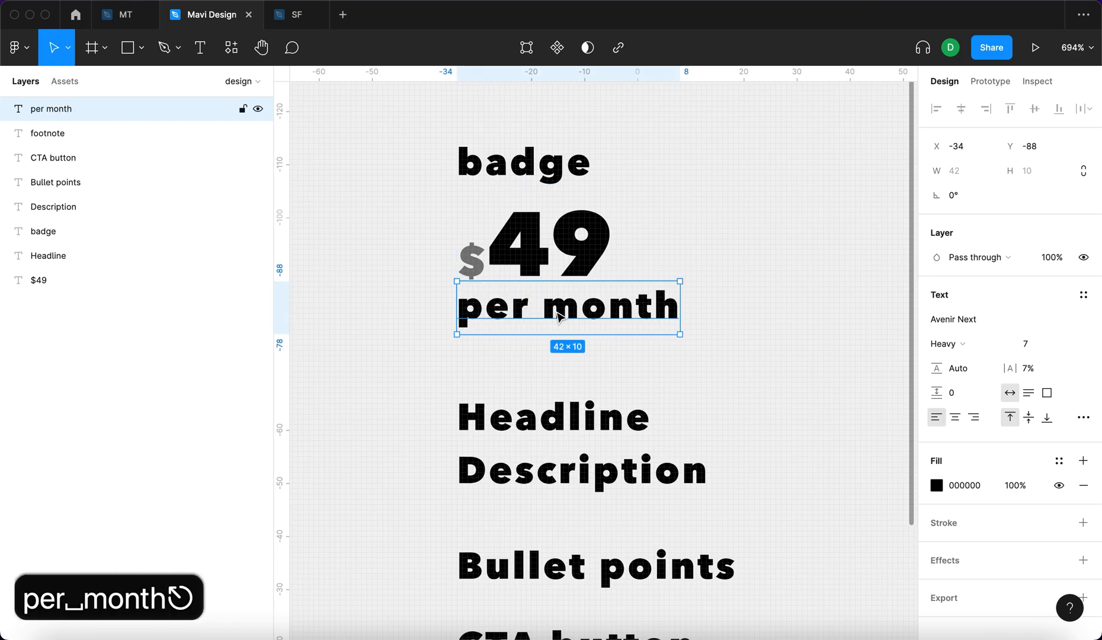
# Step: Set the per month text to Bold weight with 0% letter spacing
pyautogui.click(948, 343)
pyautogui.click(974, 325)
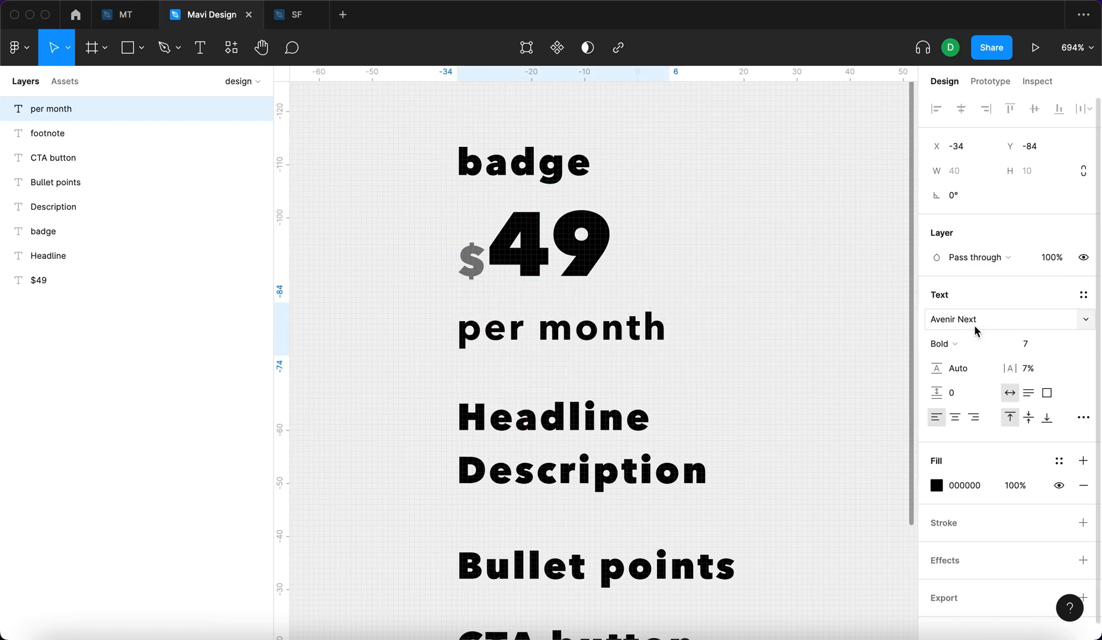
pyautogui.click(1028, 368)
pyautogui.write('0')
pyautogui.press('Return')
pyautogui.click(679, 323)
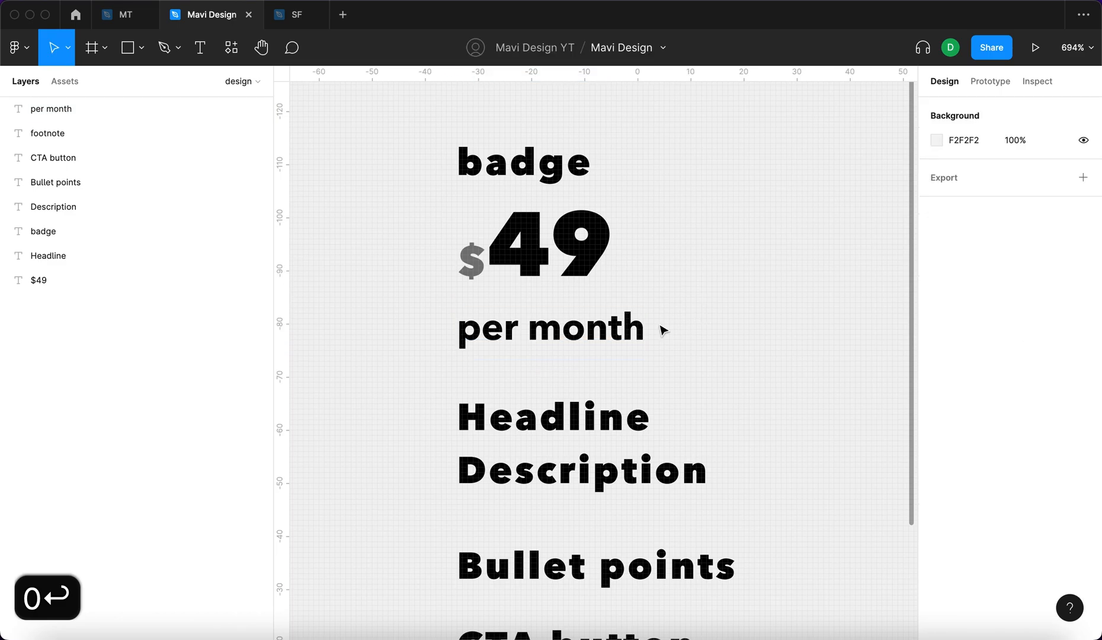
# Step: Nudge per month closer to the price and move Description, Bullet points, CTA button and footnote down together
pyautogui.click(601, 325)
pyautogui.moveTo(578, 331); pyautogui.dragTo(579, 327)
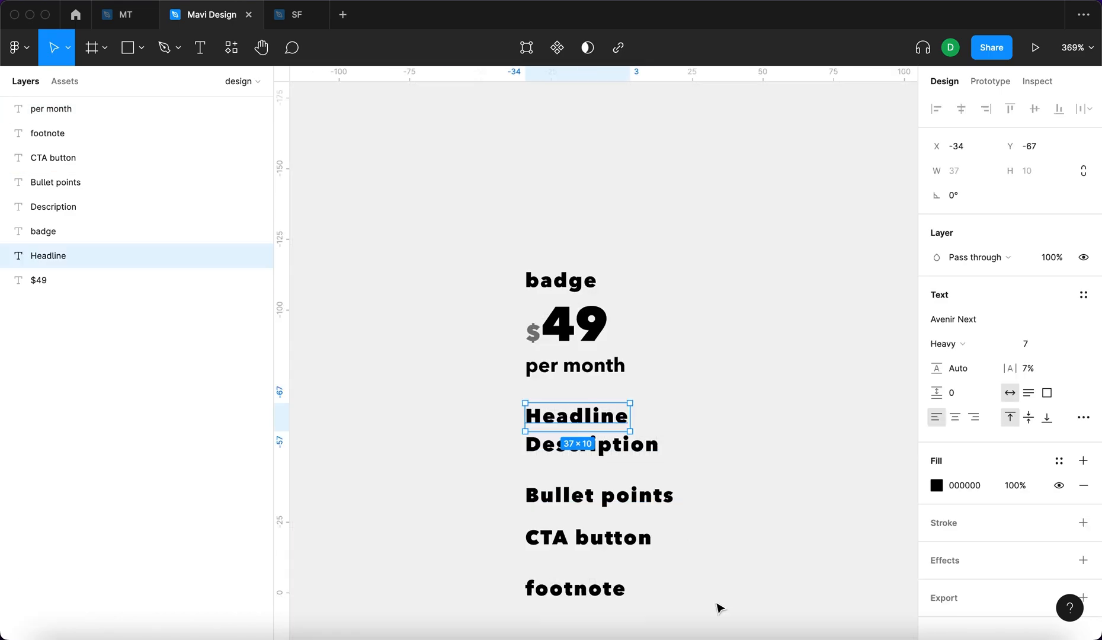
pyautogui.moveTo(715, 607); pyautogui.dragTo(514, 449)
pyautogui.moveTo(609, 499); pyautogui.dragTo(615, 568)
pyautogui.click(581, 422)
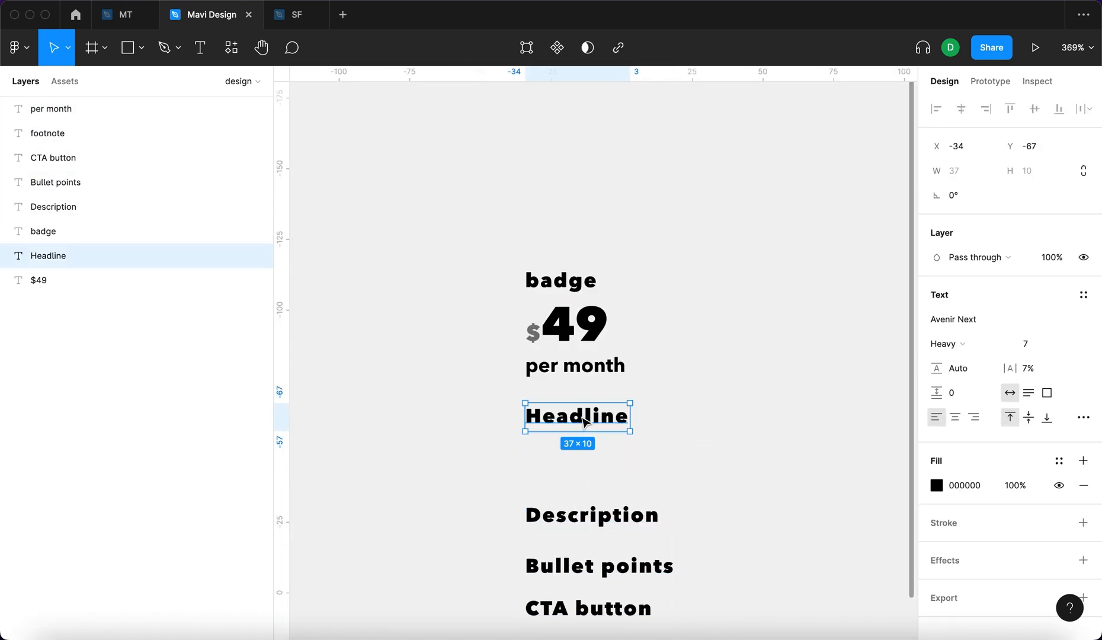
pyautogui.press('Up')
pyautogui.press('Up')
pyautogui.press('Up')
pyautogui.press('Up')
pyautogui.press('Up')
pyautogui.press('Up')
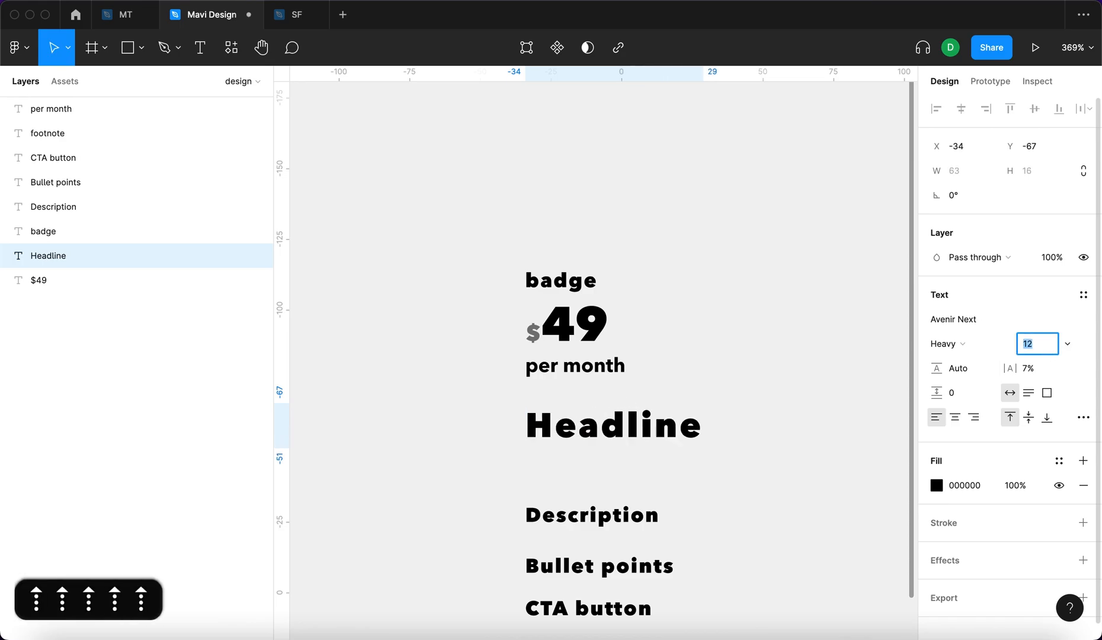
pyautogui.press('Down')
pyautogui.press('Down')
pyautogui.press('Down')
pyautogui.press('Down')
pyautogui.press('Down')
pyautogui.press('Down')
pyautogui.click(549, 317)
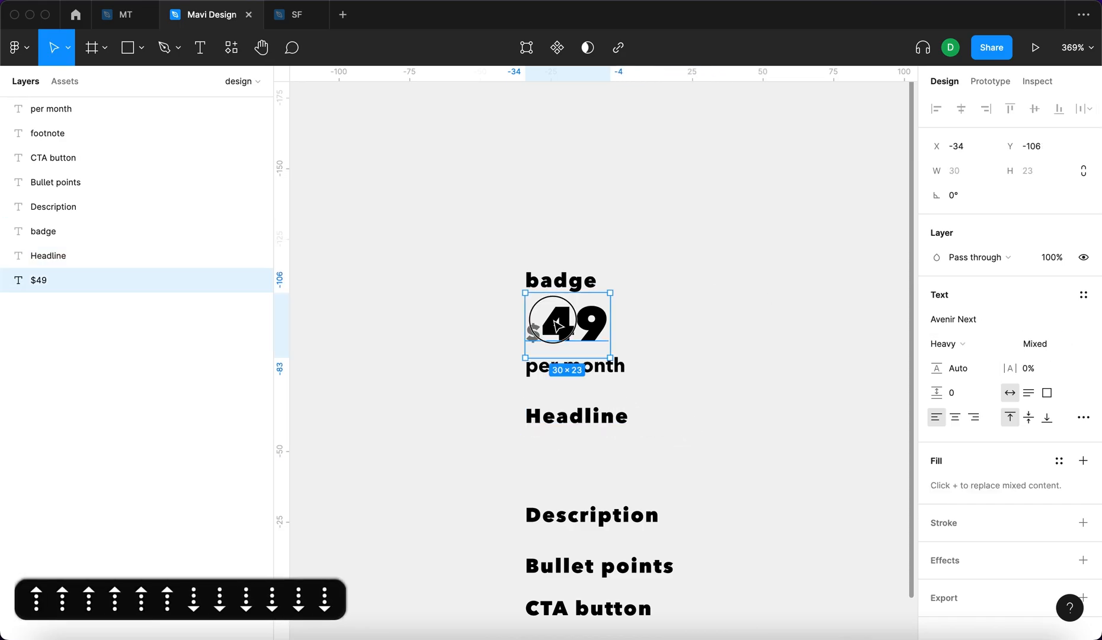
# Step: Set the Headline's letter spacing to 0% and enlarge its text to about the size of the price digits
pyautogui.click(581, 415)
pyautogui.click(1031, 369)
pyautogui.press('Down')
pyautogui.press('Down')
pyautogui.press('Down')
pyautogui.press('Down')
pyautogui.press('Down')
pyautogui.press('Down')
pyautogui.press('Down')
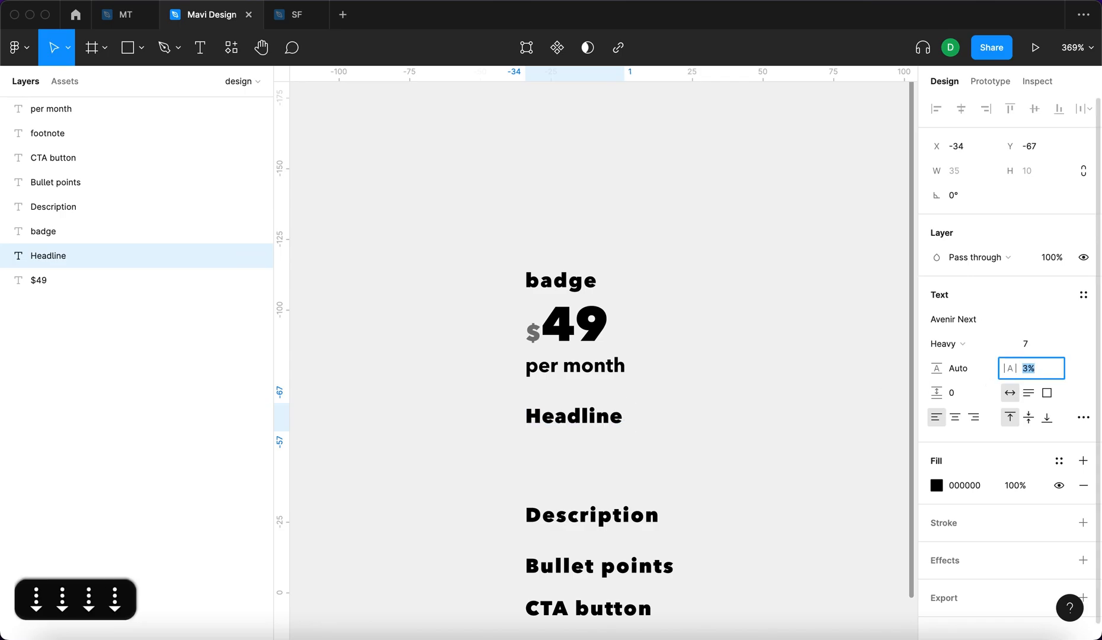
pyautogui.press('Return')
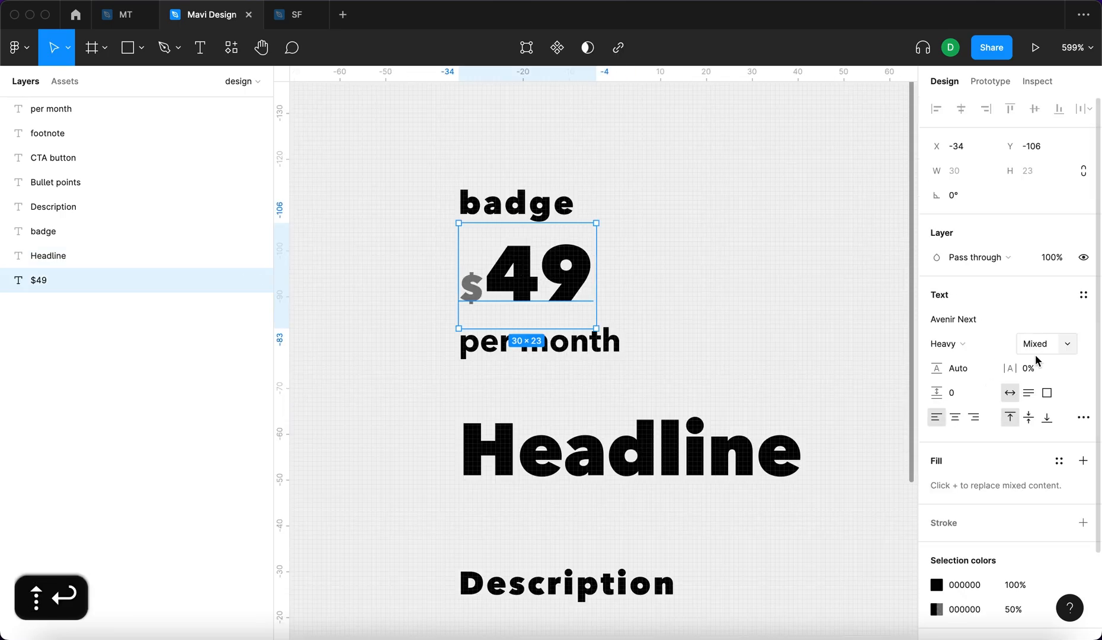
# Step: Enlarge the digits 49 in the price and move the price text to about X -18, Y -124
pyautogui.doubleClick(488, 276)
pyautogui.click(1027, 344)
pyautogui.hotkey('shift', 'Up')
pyautogui.hotkey('shift', 'Up')
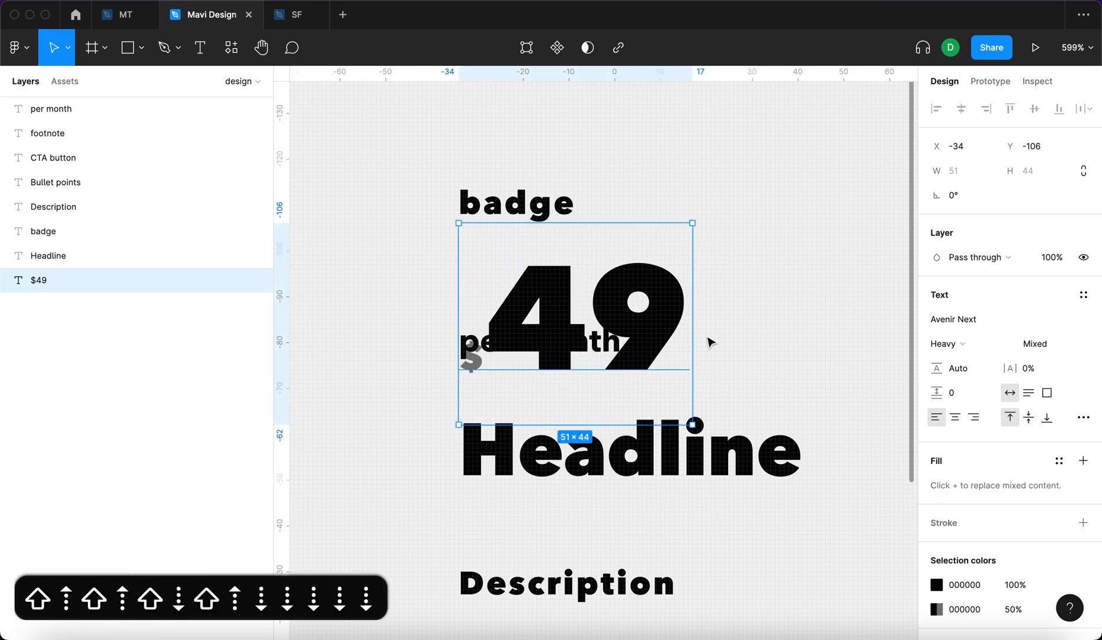
pyautogui.moveTo(635, 288); pyautogui.dragTo(708, 206)
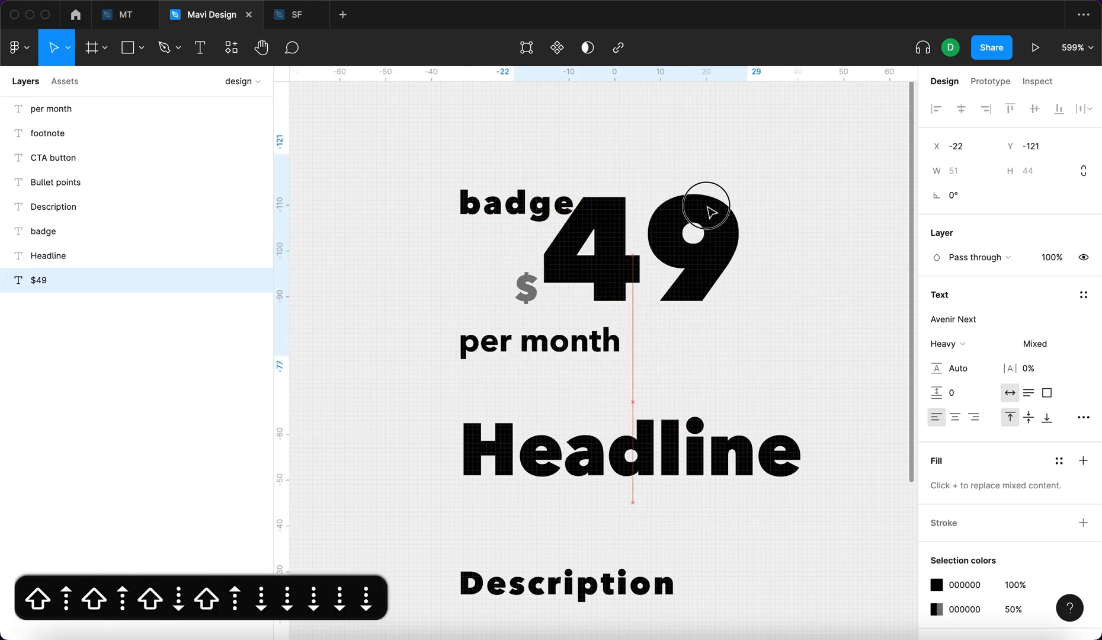
pyautogui.moveTo(708, 207); pyautogui.dragTo(726, 193)
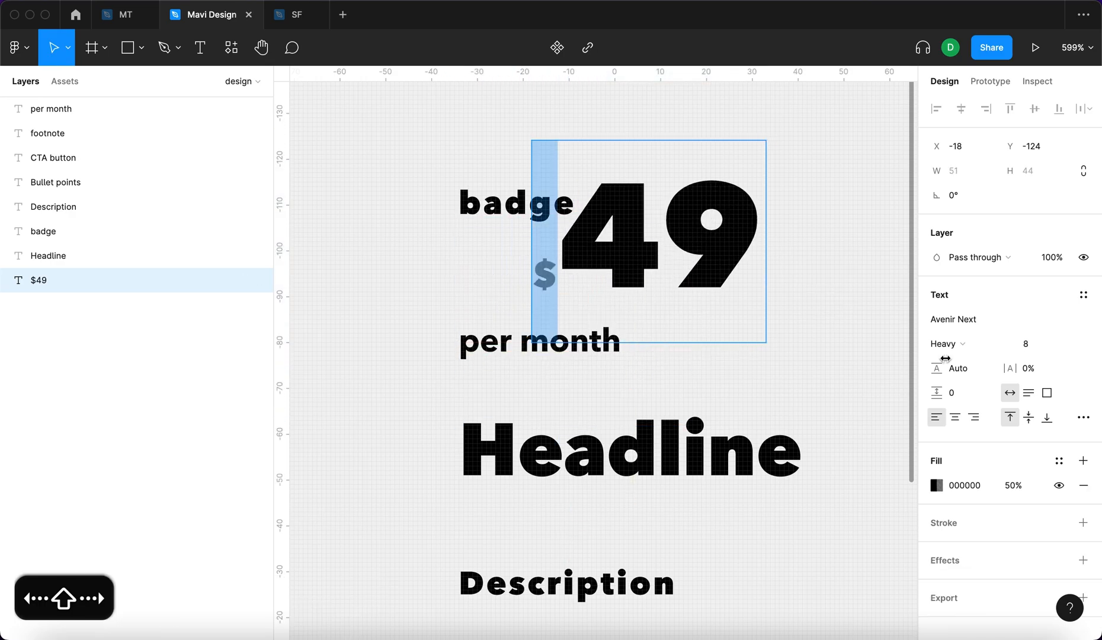
# Step: Set the price's dollar sign to font size 16
pyautogui.click(1028, 350)
pyautogui.hotkey('shift', 'Up')
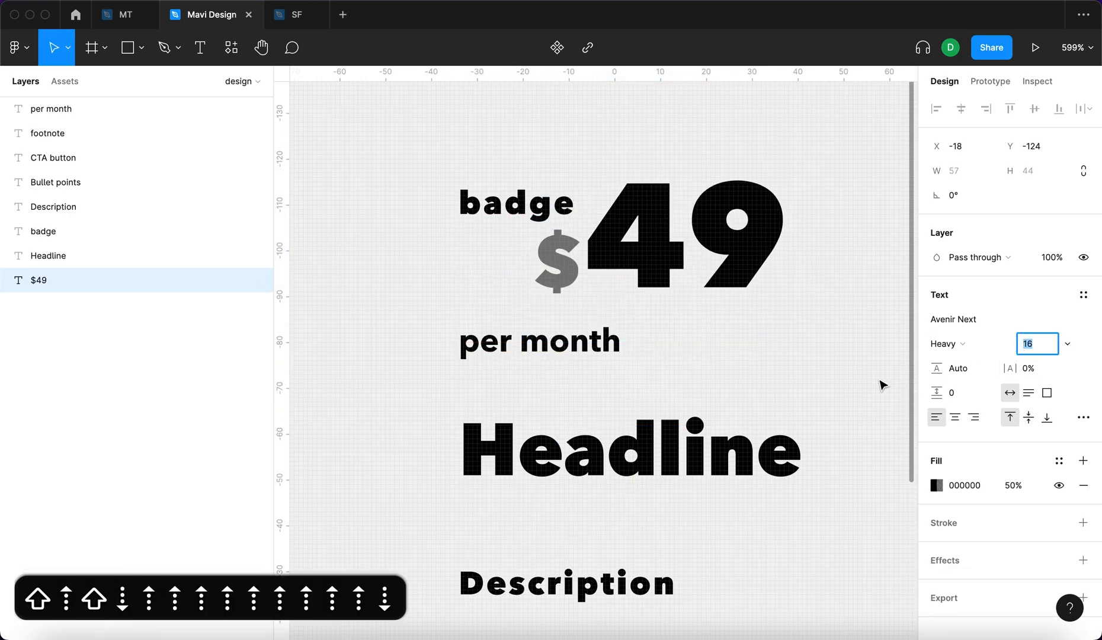
# Step: Move the price text to X -35, Y -119 and shift per month slightly lower beneath it
pyautogui.press('Escape')
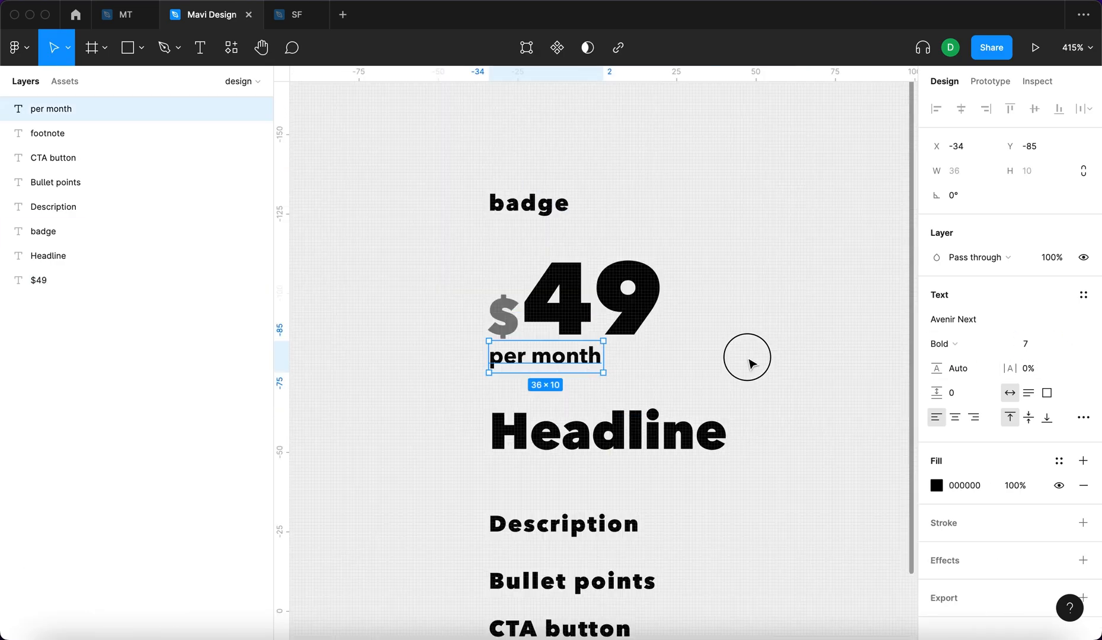
pyautogui.click(748, 359)
pyautogui.moveTo(560, 359); pyautogui.dragTo(578, 368)
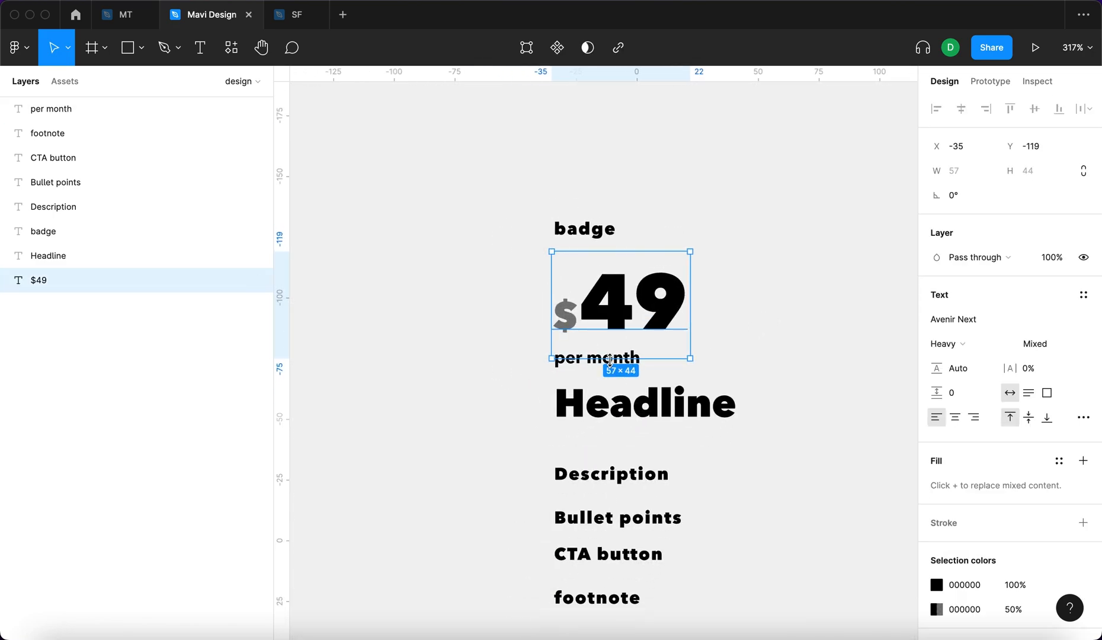
pyautogui.scroll(5, 610, 359)
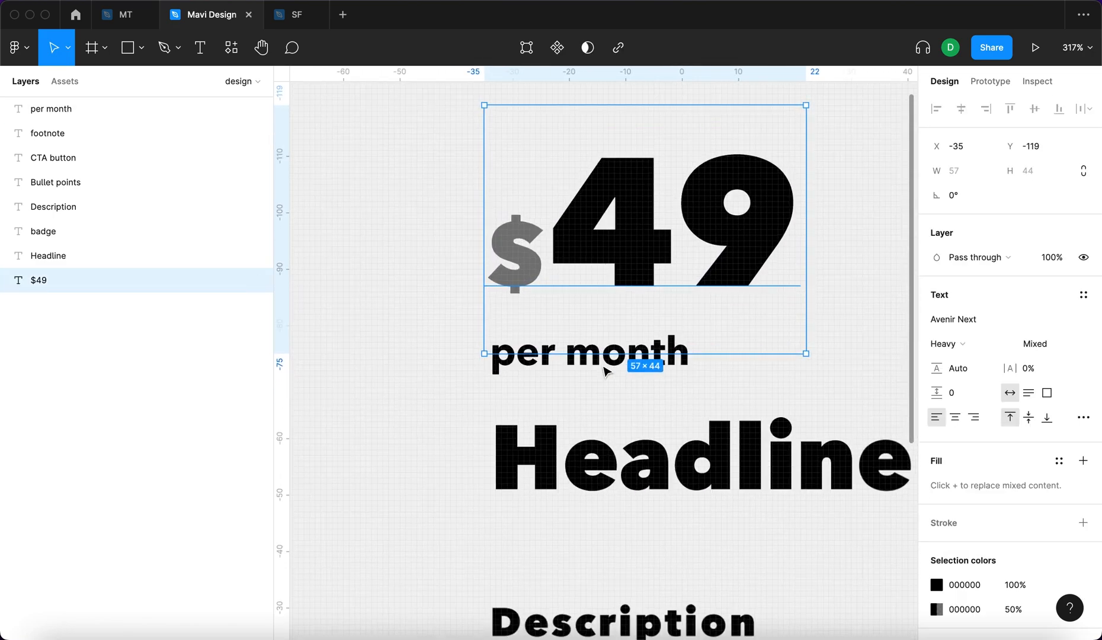
pyautogui.click(604, 372)
# Step: Move Headline, Description, Bullet points, CTA button and footnote down together, putting Headline at Y -57
pyautogui.scroll(-8, 610, 384)
pyautogui.moveTo(765, 567); pyautogui.dragTo(452, 312)
pyautogui.hotkey('shift', 'Down')
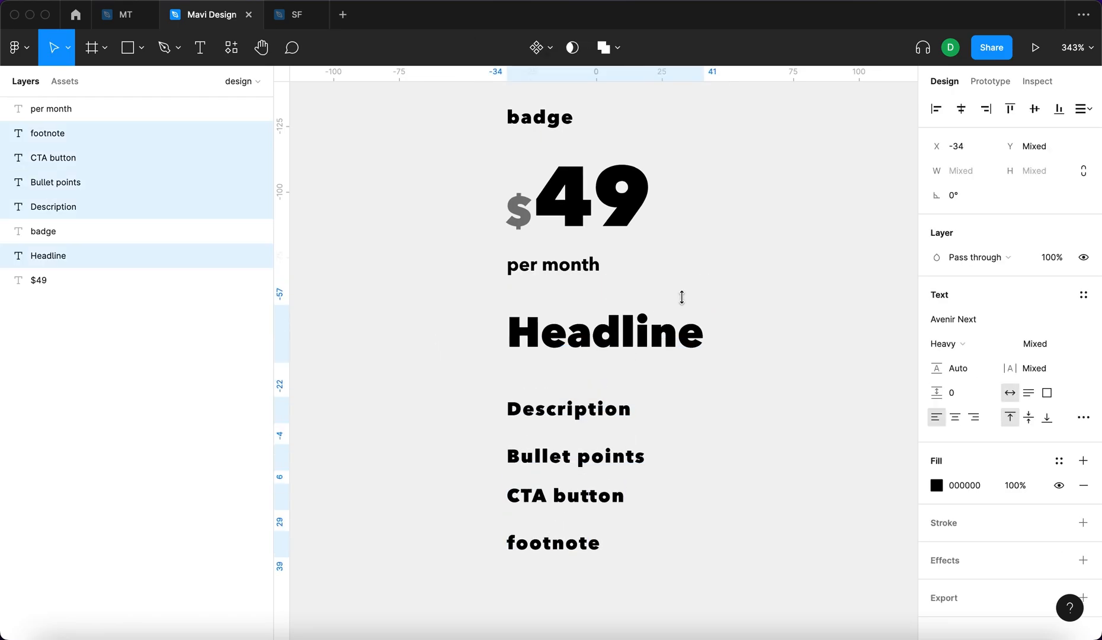
pyautogui.click(682, 293)
pyautogui.scroll(3, 627, 223)
pyautogui.scroll(3, 794, 251)
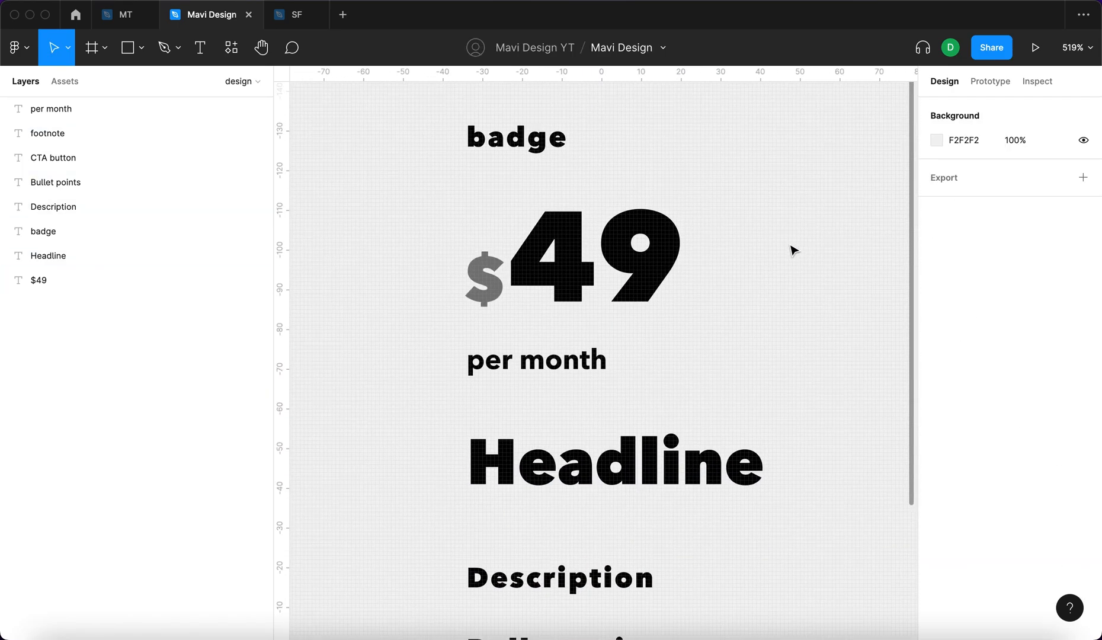
# Step: Move per month up close beneath the price and bring Headline up to Y -67
pyautogui.moveTo(572, 363); pyautogui.dragTo(556, 339)
pyautogui.scroll(-8, 600, 396)
pyautogui.click(595, 247)
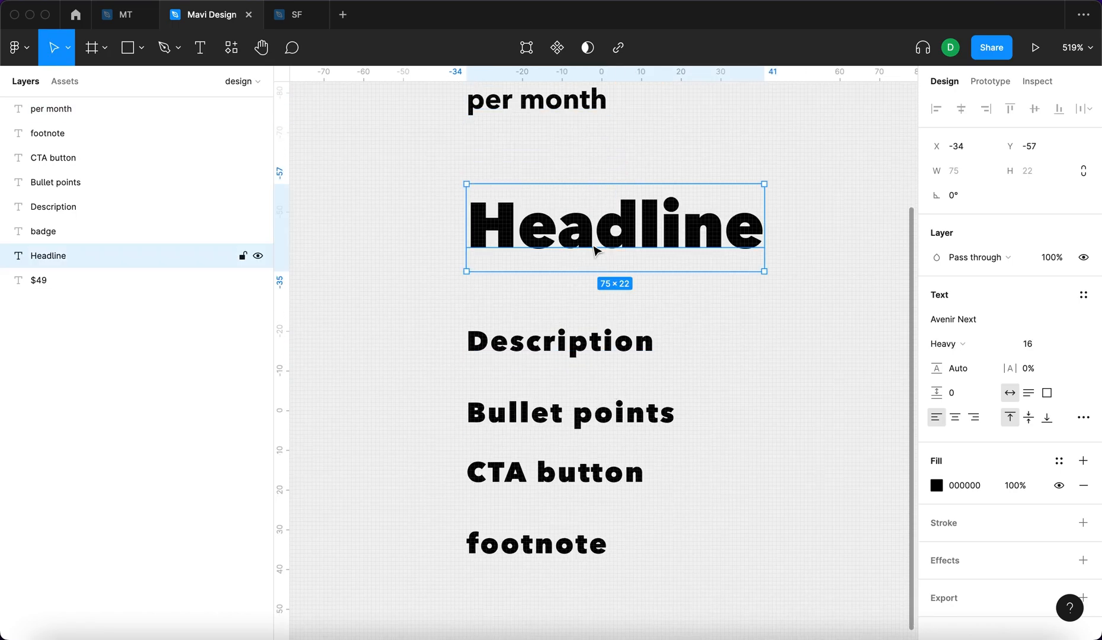
pyautogui.scroll(2, 605, 254)
pyautogui.moveTo(629, 296); pyautogui.dragTo(631, 257)
pyautogui.scroll(-3, 601, 322)
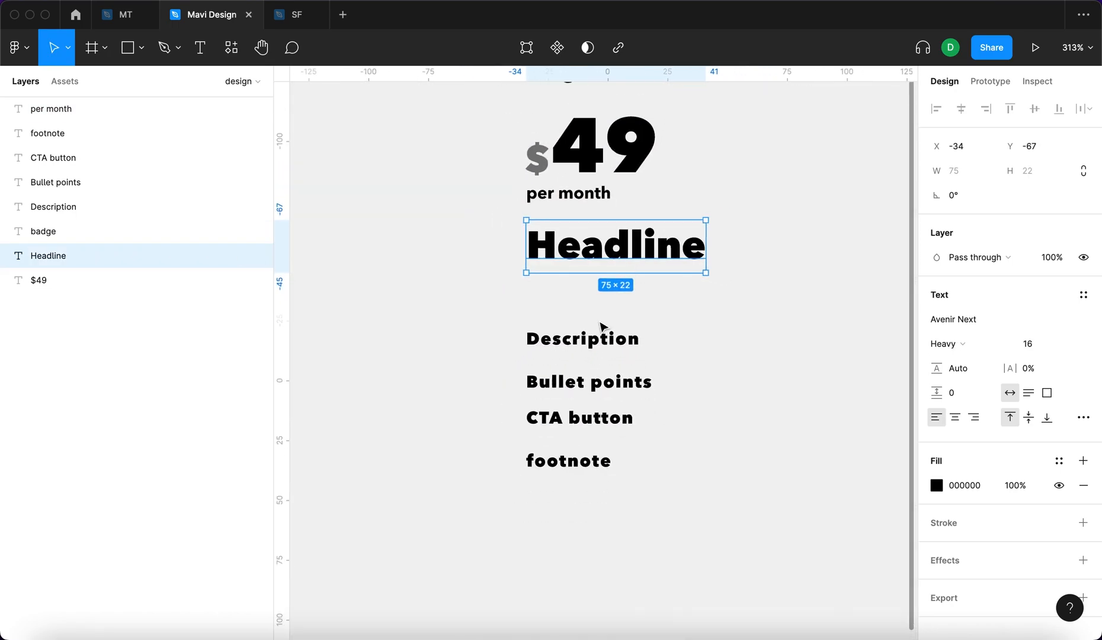
# Step: Set Description's font weight to Demi Bold and enlarge its text
pyautogui.click(600, 332)
pyautogui.scroll(4, 598, 376)
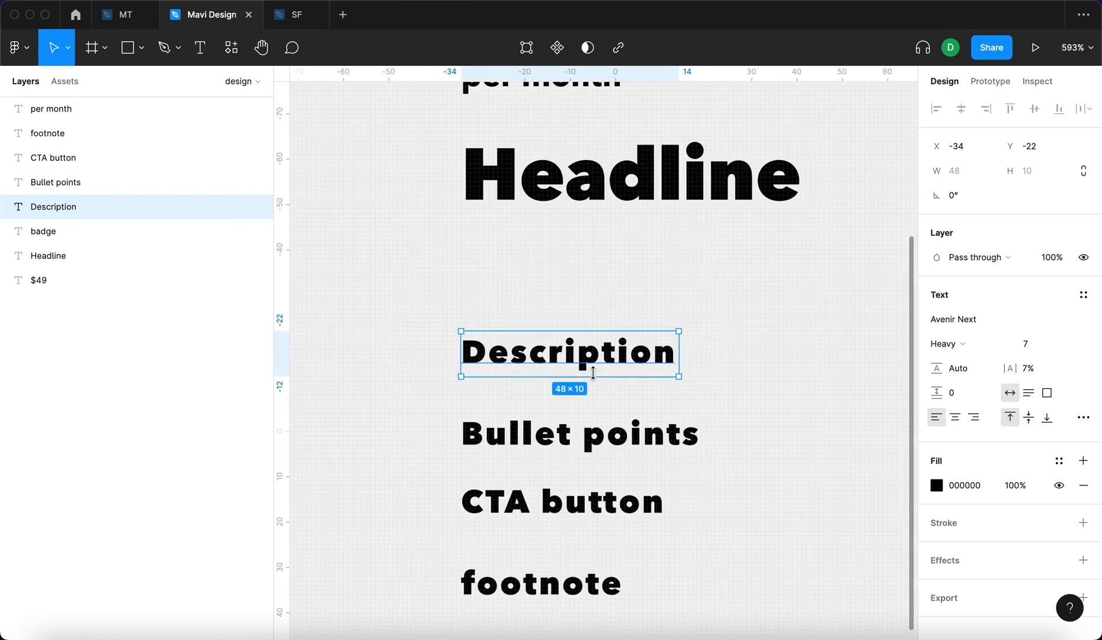
pyautogui.doubleClick(597, 361)
pyautogui.press('Escape')
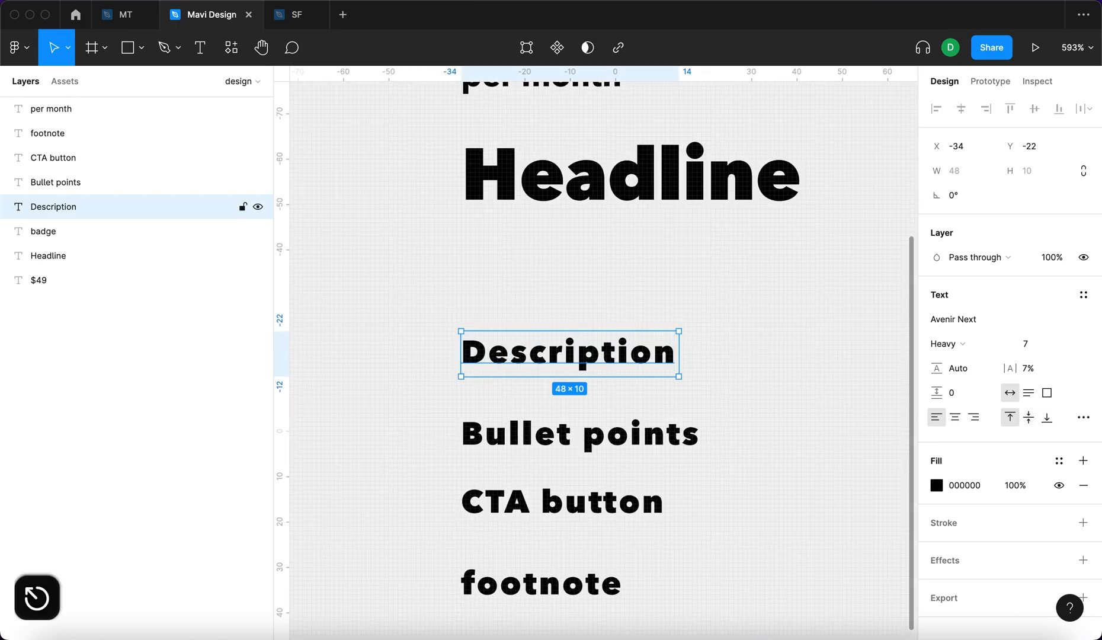
pyautogui.click(947, 344)
pyautogui.click(967, 288)
pyautogui.press('alt+super+period')
# Step: Increase the Headline's font size by 6
pyautogui.click(1026, 342)
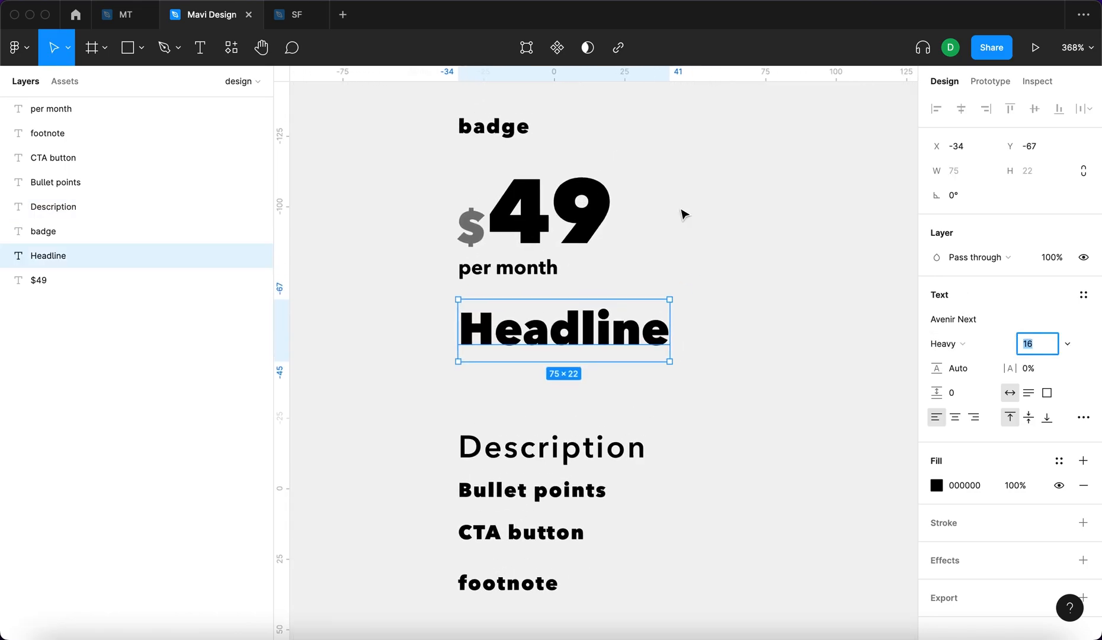
pyautogui.press('Up')
pyautogui.press('Up')
pyautogui.press('Up')
pyautogui.press('Up')
pyautogui.press('Up')
pyautogui.press('Up')
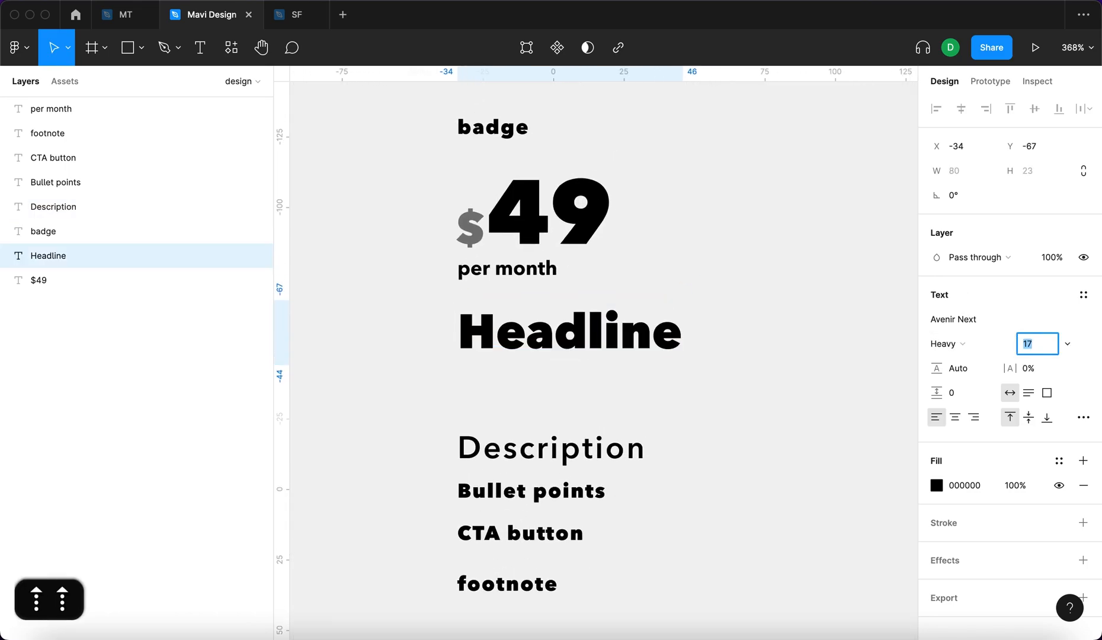
pyautogui.press('Return')
# Step: Enlarge only the digits 49 in the price text, leaving out the dollar sign
pyautogui.click(530, 201)
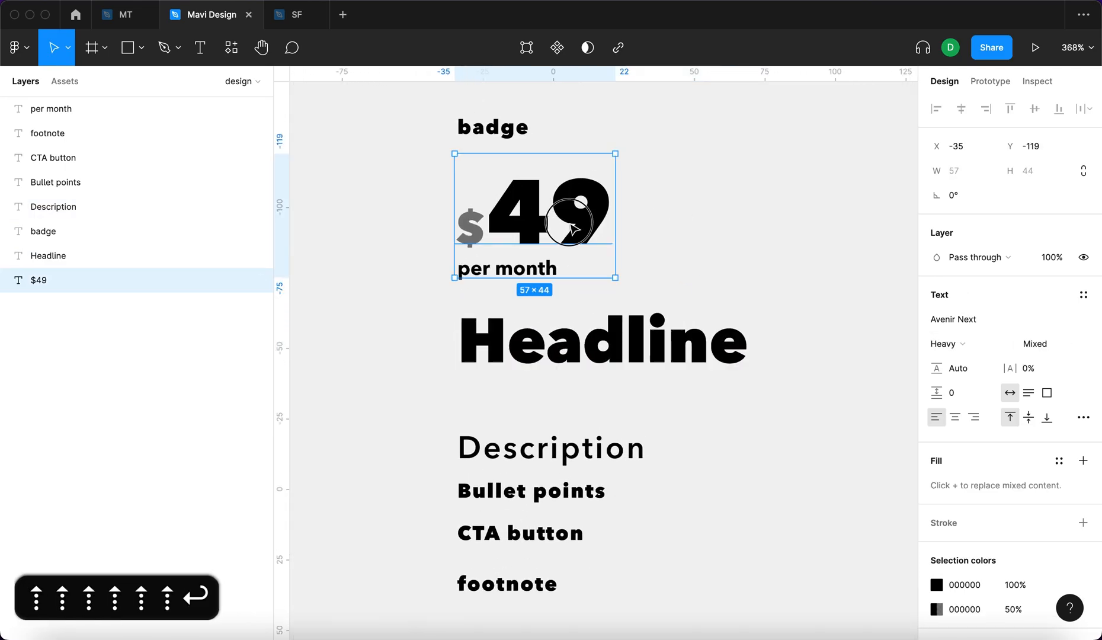
pyautogui.doubleClick(546, 208)
pyautogui.hotkey('shift', 'Right')
pyautogui.press('Right')
pyautogui.hotkey('shift', 'Left')
pyautogui.hotkey('shift', 'Left')
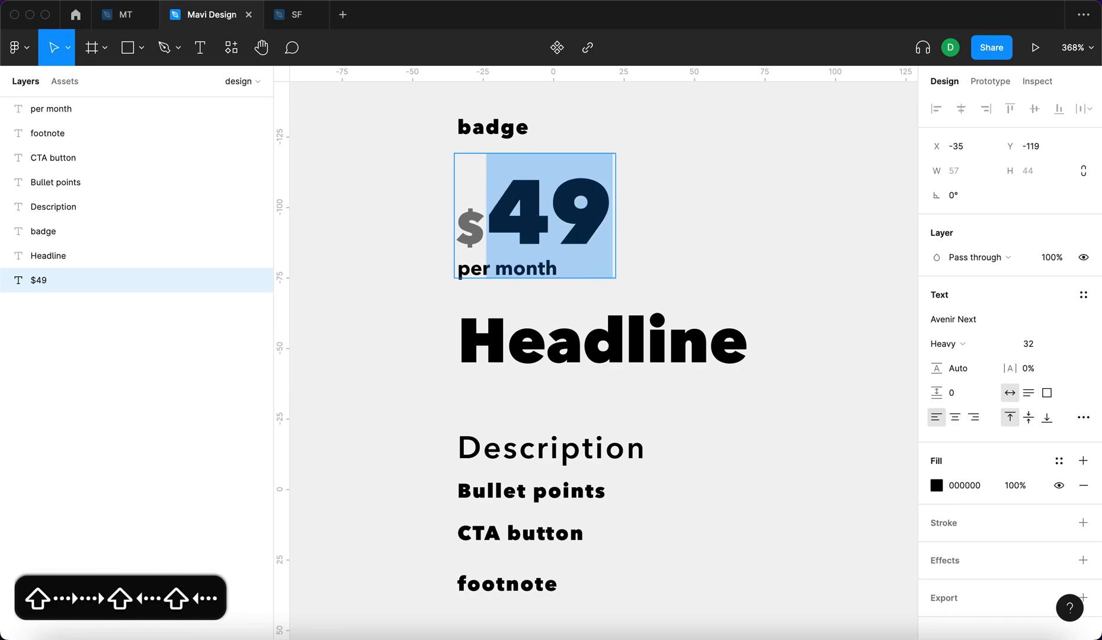
pyautogui.click(1028, 343)
pyautogui.press('Up')
pyautogui.press('Up')
pyautogui.press('Up')
pyautogui.press('Up')
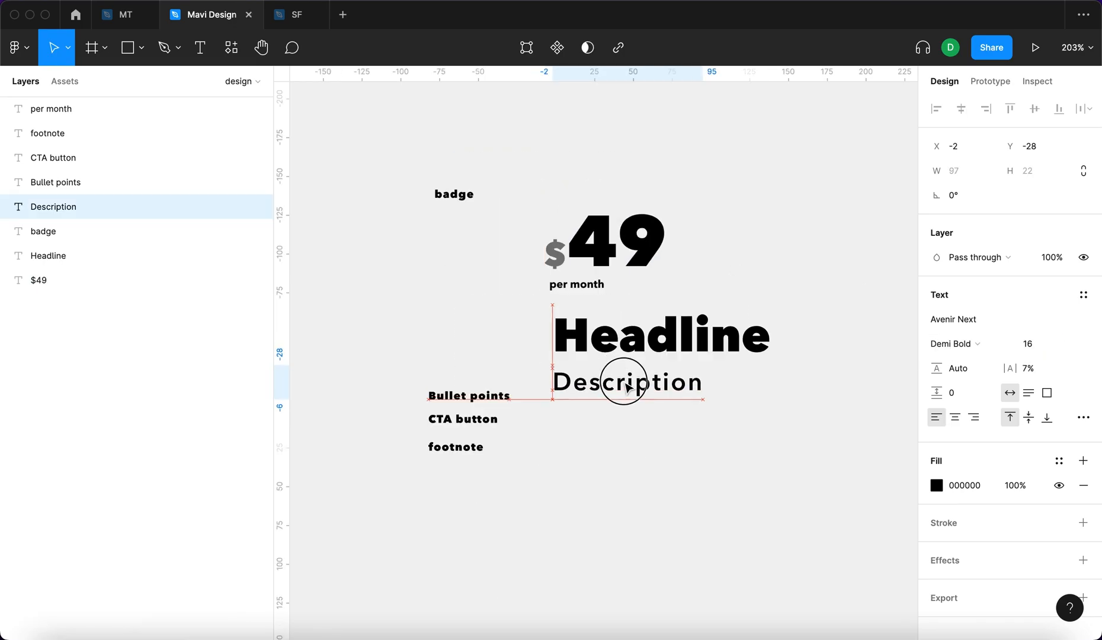
# Step: Place Description directly below Headline at X -2, Y -28 and set the Headline's font size to 30
pyautogui.click(616, 455)
pyautogui.click(659, 347)
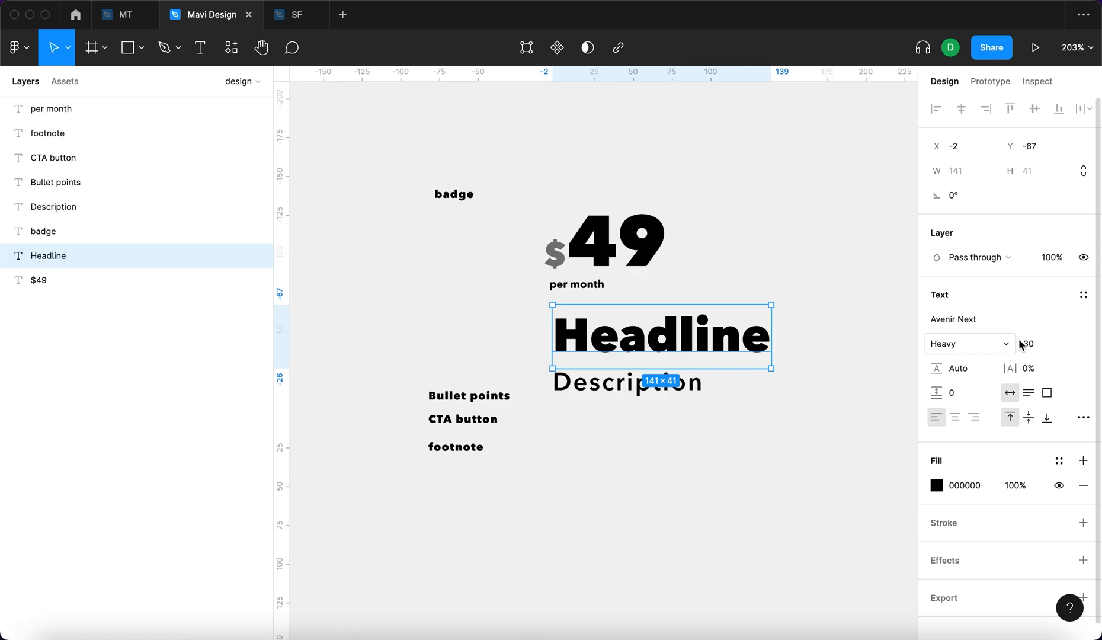
pyautogui.press('Up')
pyautogui.press('Up')
pyautogui.press('Down')
pyautogui.press('Down')
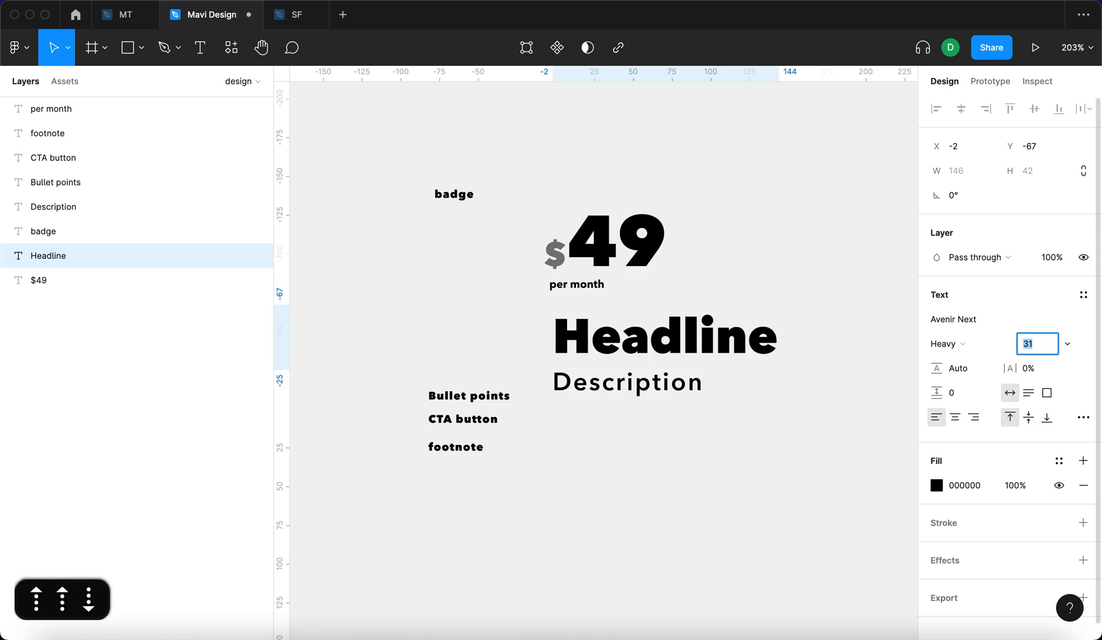
pyautogui.press('Return')
# Step: Set Description's letter spacing to 0%
pyautogui.click(687, 384)
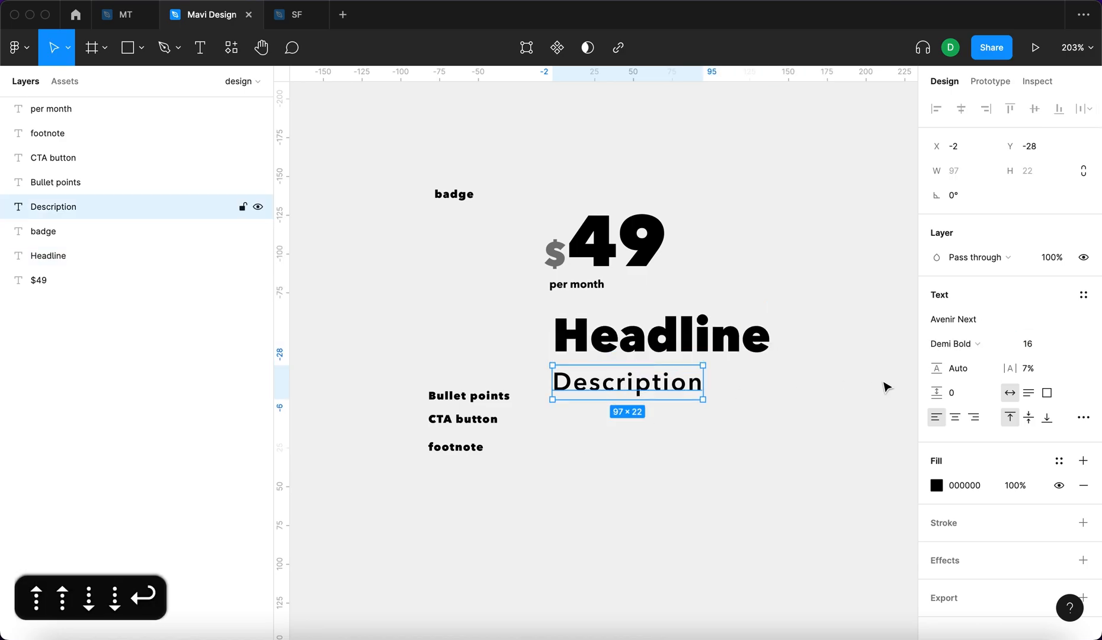
pyautogui.click(1041, 369)
pyautogui.press('Down')
pyautogui.press('Down')
pyautogui.press('Down')
pyautogui.press('Down')
pyautogui.press('Down')
pyautogui.press('Down')
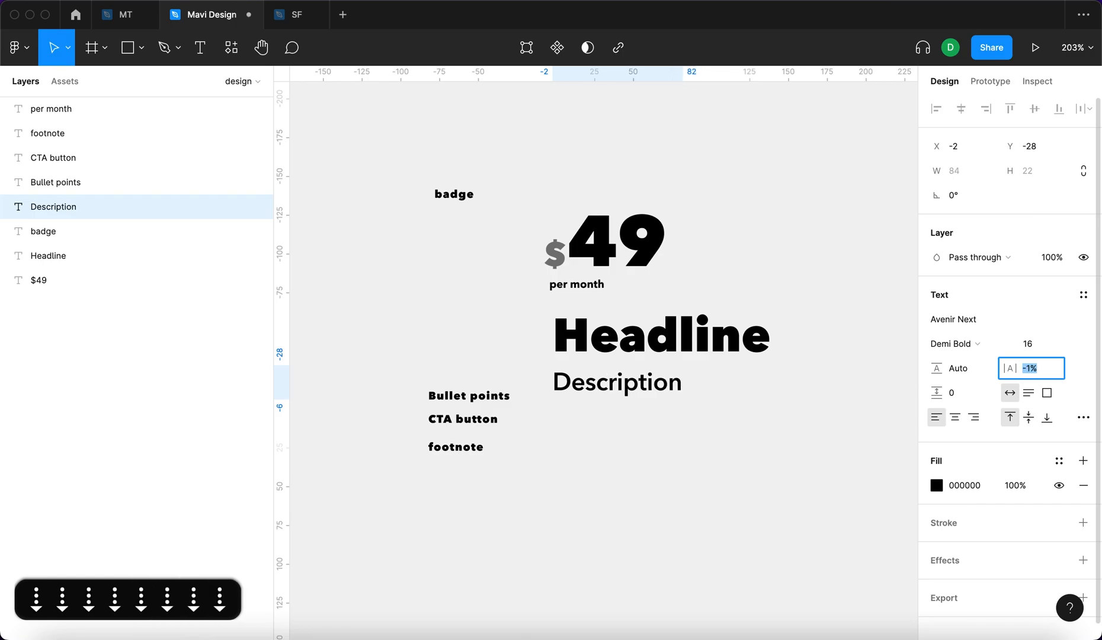
pyautogui.press('Return')
# Step: Move the old Bullet points, CTA button and footnote texts together farther left, away from the card layout
pyautogui.click(679, 423)
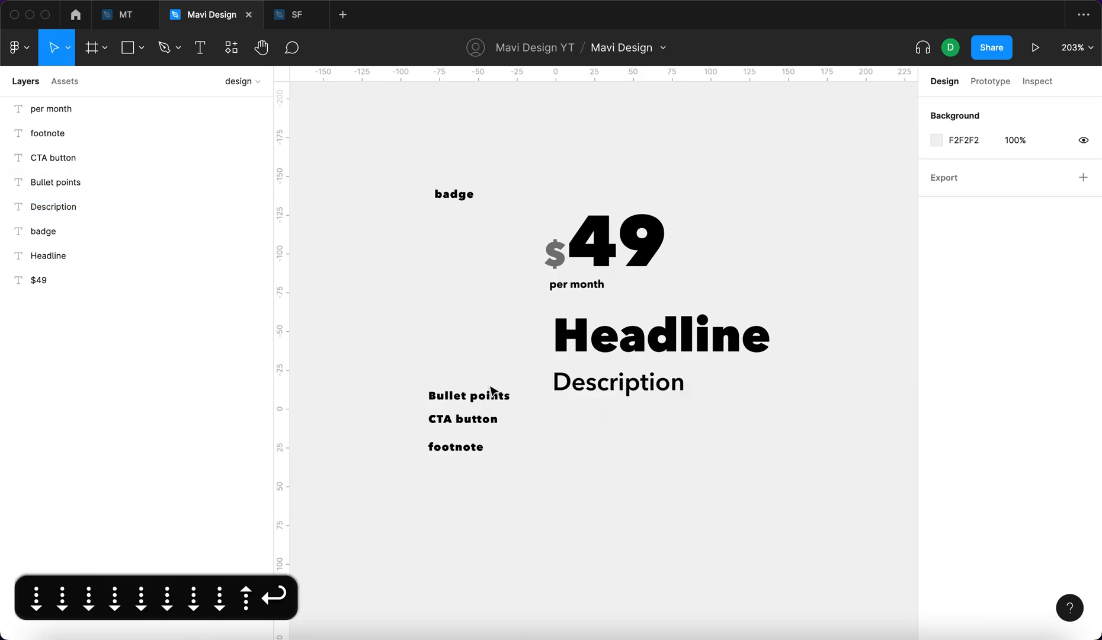
pyautogui.moveTo(487, 339); pyautogui.dragTo(436, 489)
pyautogui.moveTo(463, 425); pyautogui.dragTo(399, 405)
# Step: Duplicate Description below itself at X -2, Y 3 and replace its text with a bulleted list of bullet 1, bullet 2 and bullet 3
pyautogui.click(626, 382)
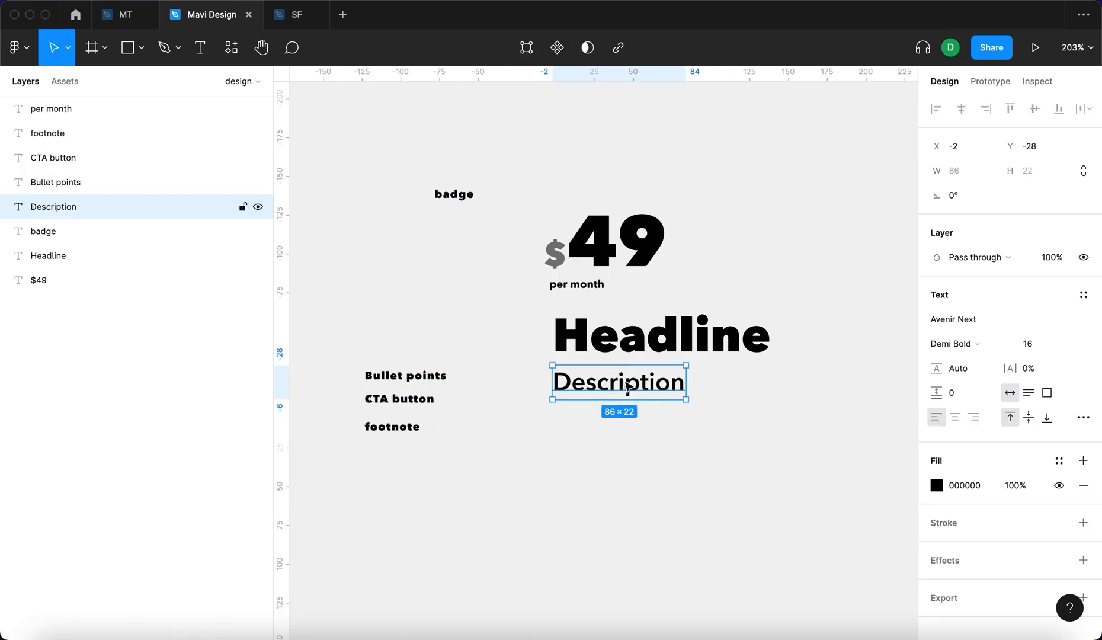
pyautogui.moveTo(627, 422); pyautogui.dragTo(627, 431)
pyautogui.doubleClick(627, 431)
pyautogui.write('/')
pyautogui.press('BackSpace')
pyautogui.press('BackSpace')
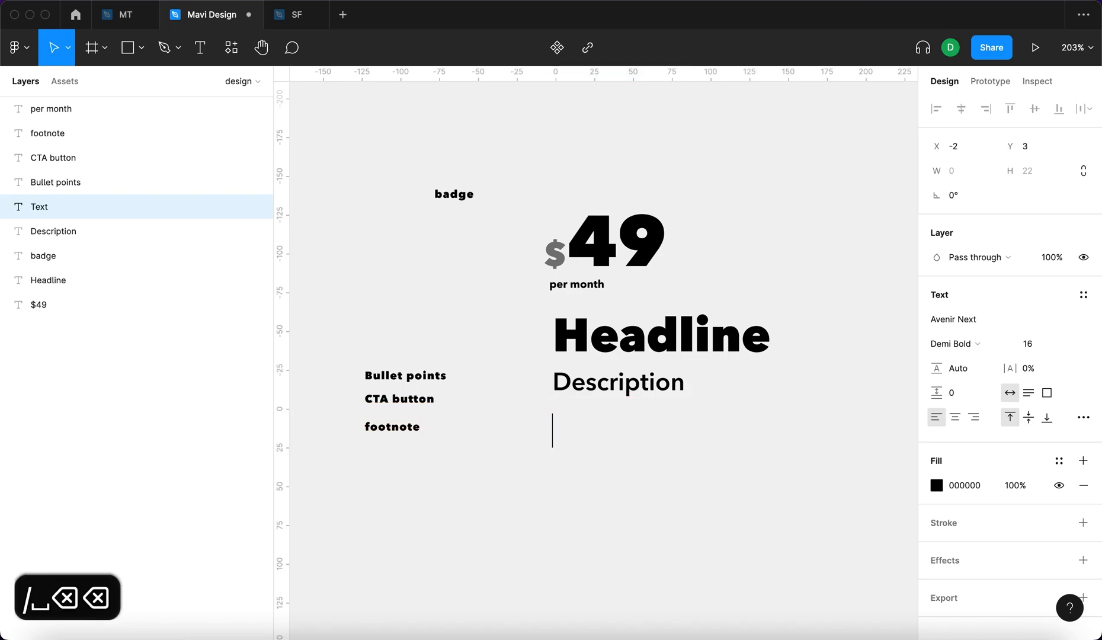
pyautogui.write('- bu')
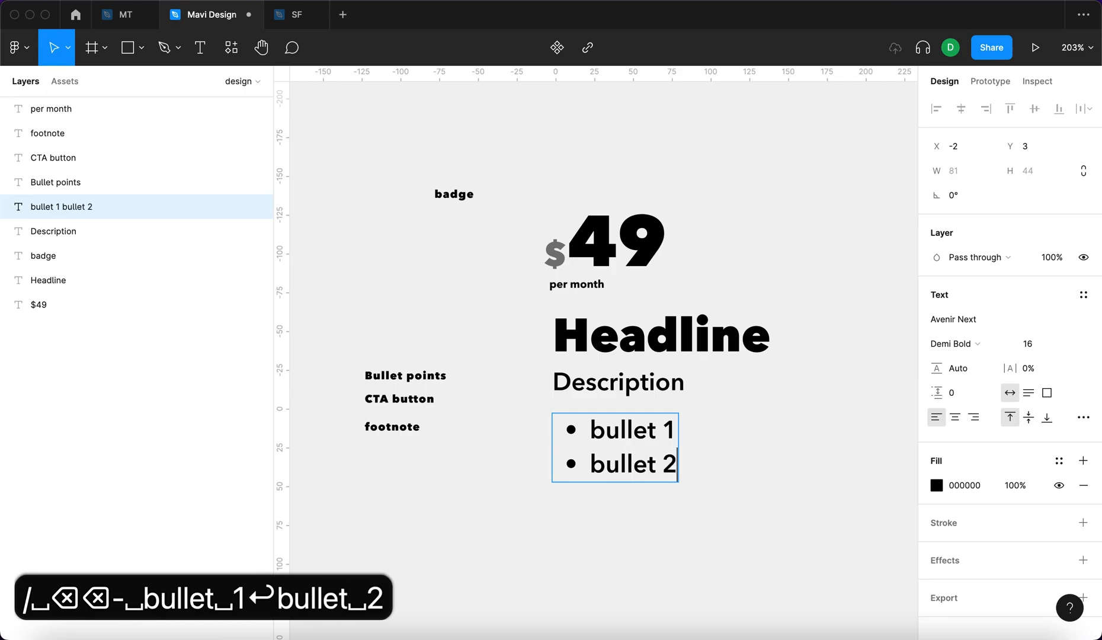
pyautogui.press('Return')
pyautogui.write('bullet 3')
pyautogui.press('Escape')
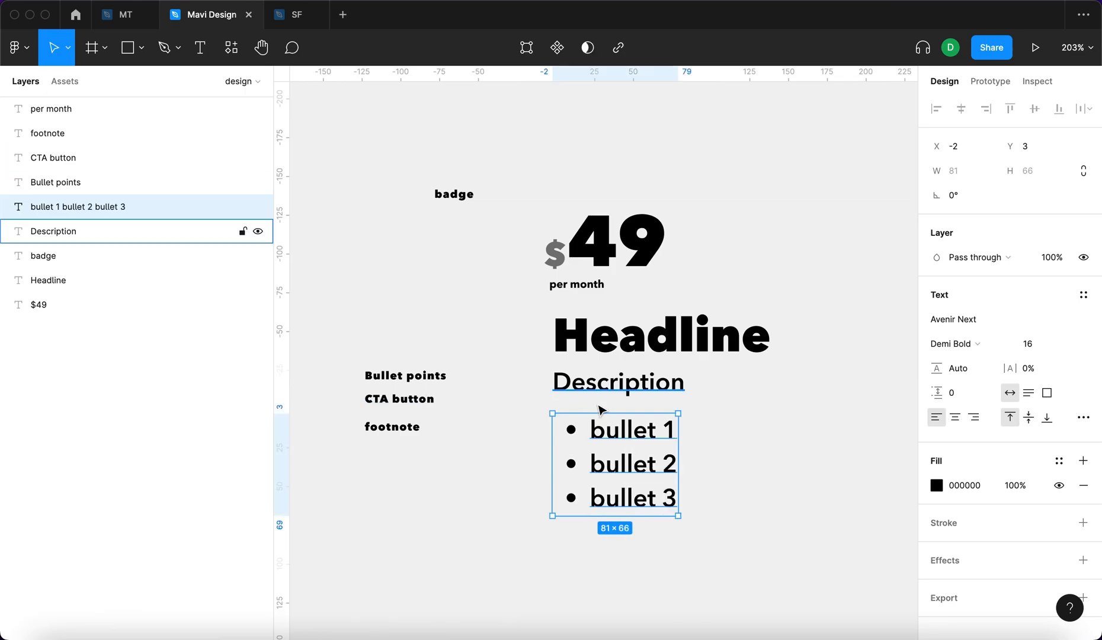
pyautogui.scroll(-3, 811, 483)
pyautogui.click(810, 483)
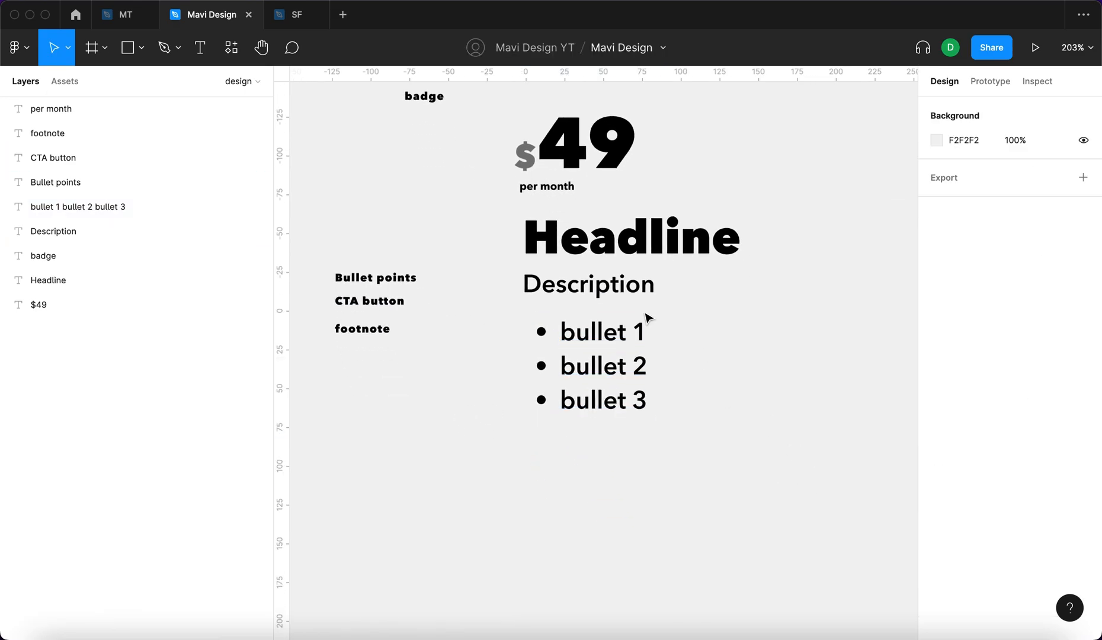
# Step: Duplicate Description below the bulleted list at X -2, Y 116 and change the copy's text to BUTTON
pyautogui.click(621, 291)
pyautogui.moveTo(621, 290); pyautogui.dragTo(643, 505)
pyautogui.doubleClick(647, 508)
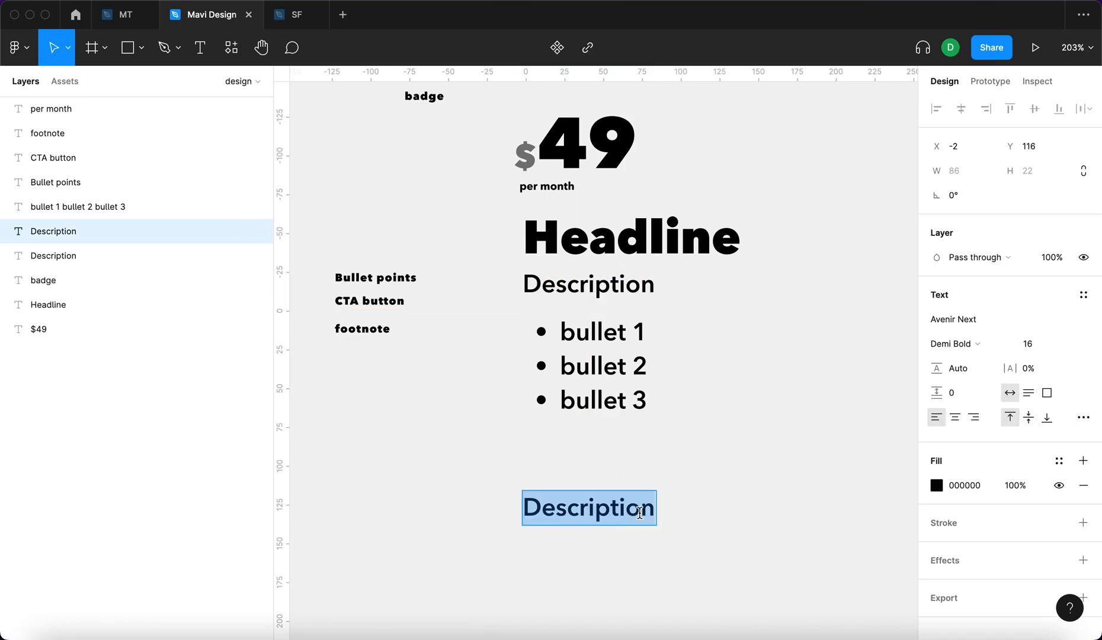
pyautogui.write('BUTTON')
pyautogui.press('Escape')
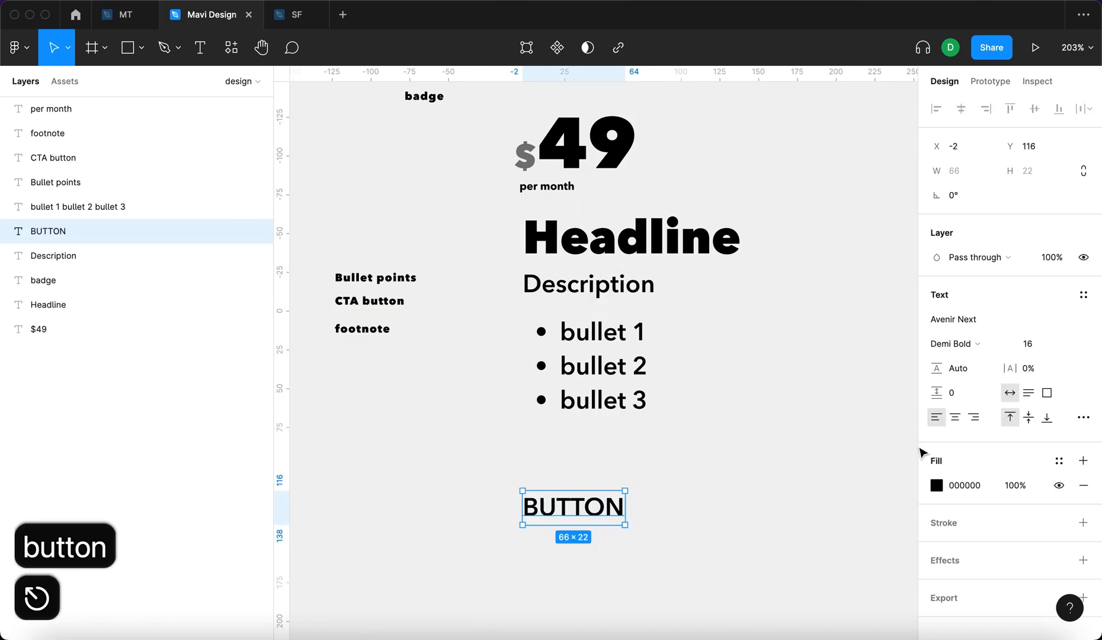
# Step: Set the BUTTON text's weight to Heavy and its letter spacing to 7%
pyautogui.click(960, 344)
pyautogui.click(959, 379)
pyautogui.click(1029, 369)
pyautogui.press('Up')
pyautogui.press('Up')
pyautogui.press('Up')
pyautogui.press('Up')
pyautogui.press('Up')
pyautogui.press('Up')
pyautogui.press('Up')
pyautogui.press('Return')
pyautogui.click(762, 490)
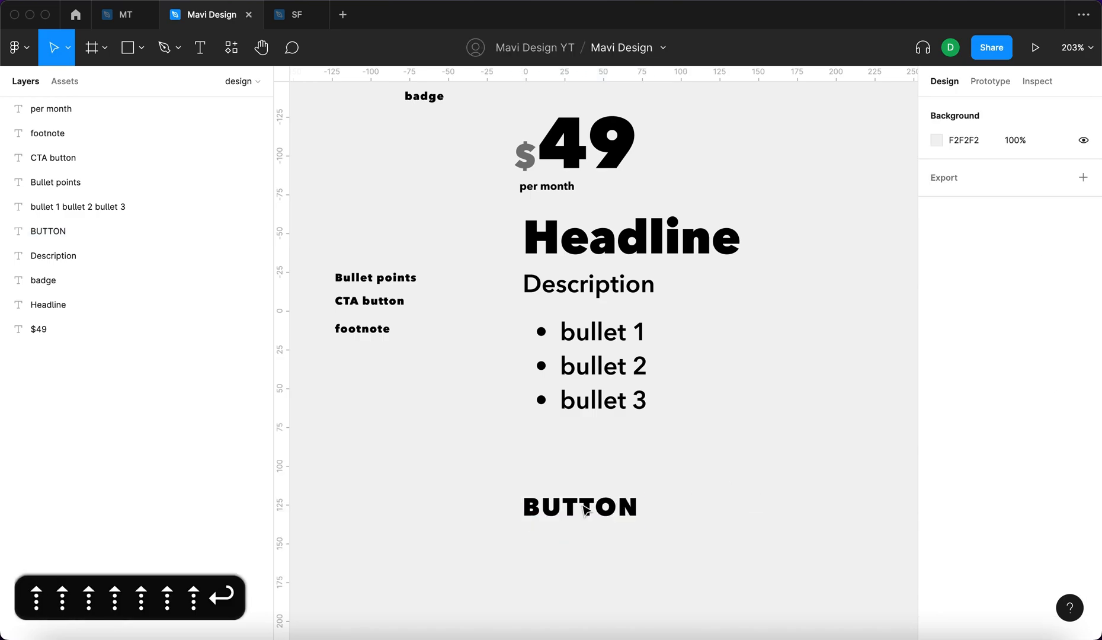
# Step: Wrap the BUTTON text in an auto layout frame with horizontal padding 20 and vertical padding 10
pyautogui.moveTo(572, 509); pyautogui.dragTo(619, 510)
pyautogui.hotkey('shift', 'a')
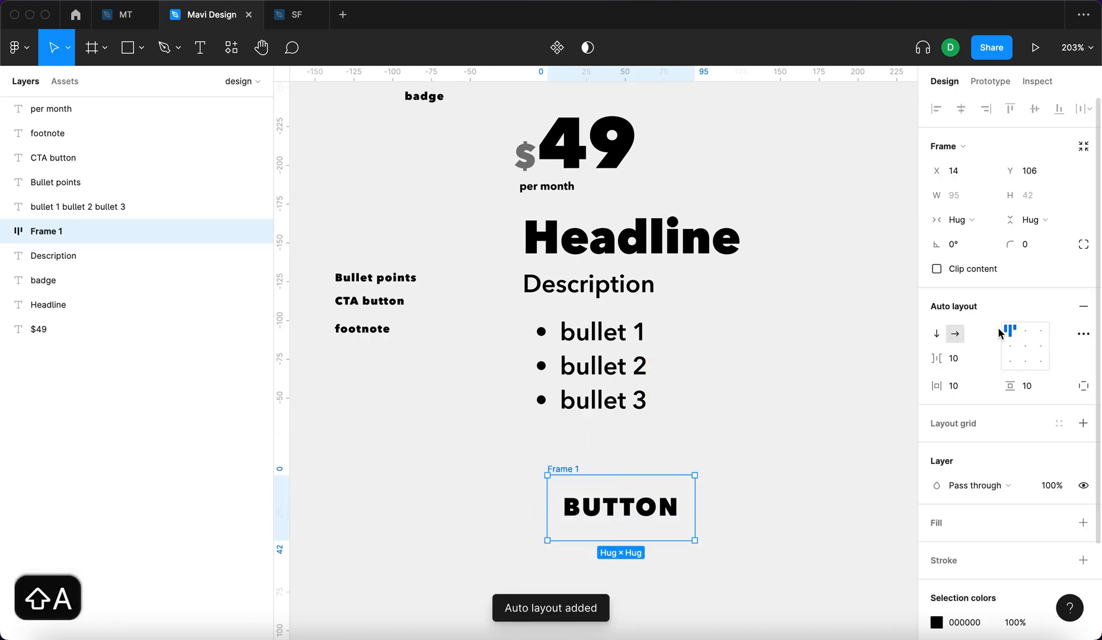
pyautogui.click(954, 385)
pyautogui.hotkey('shift', 'Up')
pyautogui.click(1027, 386)
pyautogui.hotkey('shift', 'Up')
pyautogui.hotkey('shift', 'Down')
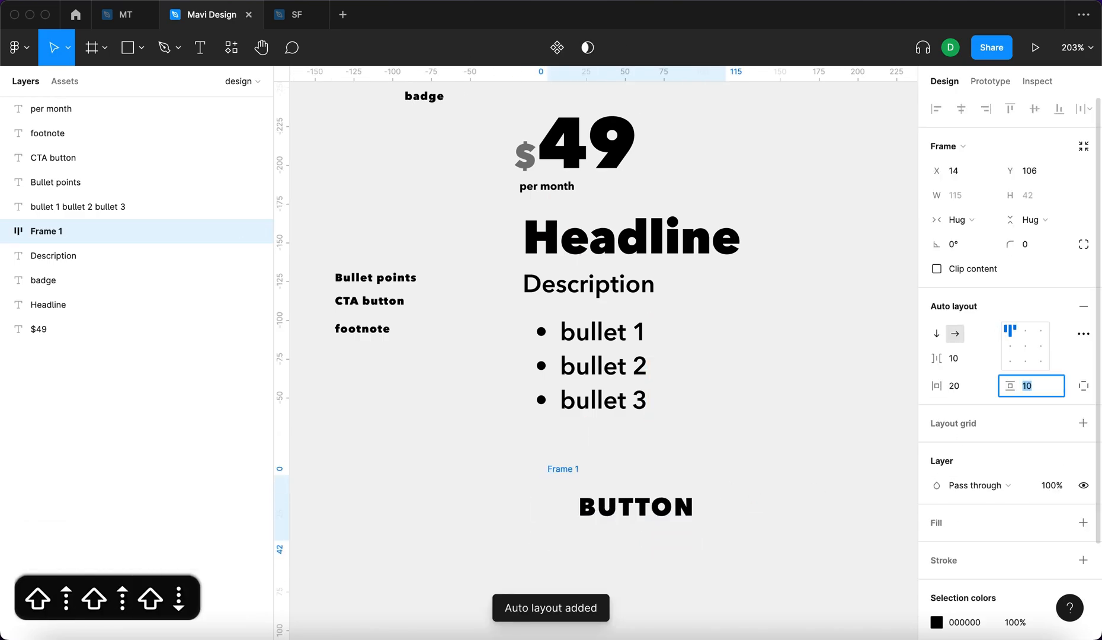
pyautogui.press('Return')
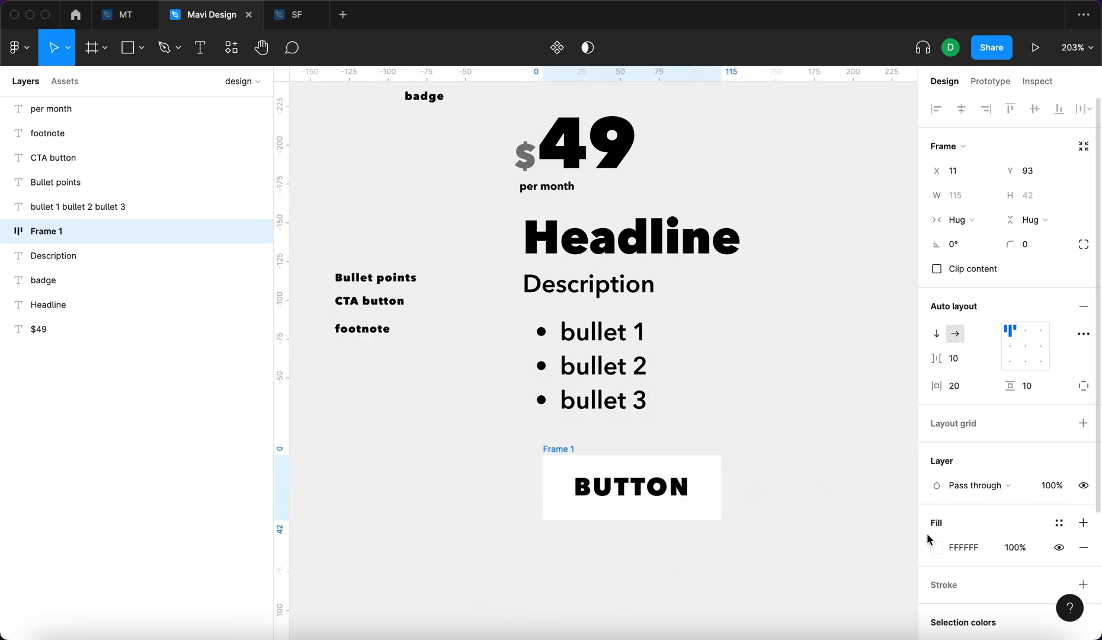
# Step: Fill the button frame with black 000000 and set its BUTTON text to white FFFFFF
pyautogui.write('0')
pyautogui.press('Return')
pyautogui.click(616, 480)
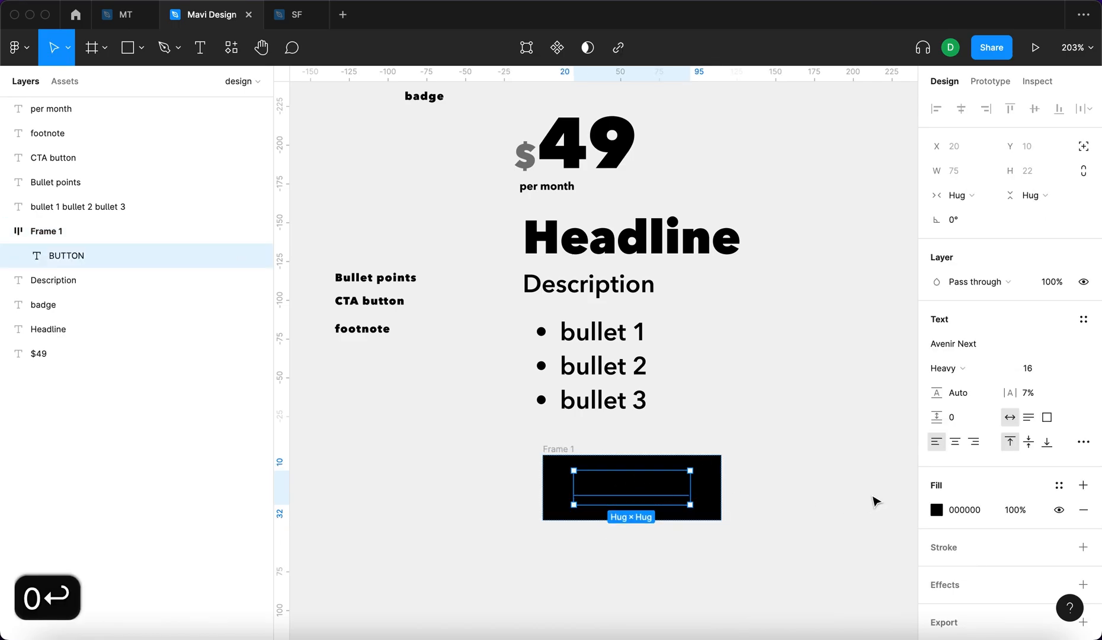
pyautogui.click(937, 510)
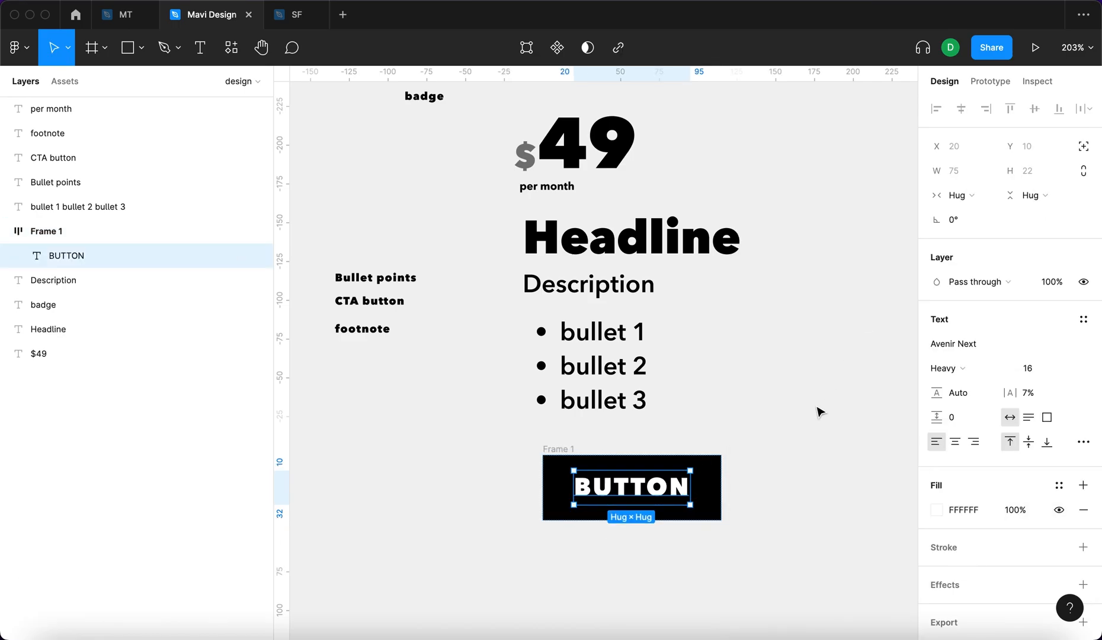
pyautogui.click(819, 411)
# Step: Move the button frame to X -8, Y 93 and set its corner radius to 50
pyautogui.moveTo(566, 446); pyautogui.dragTo(530, 445)
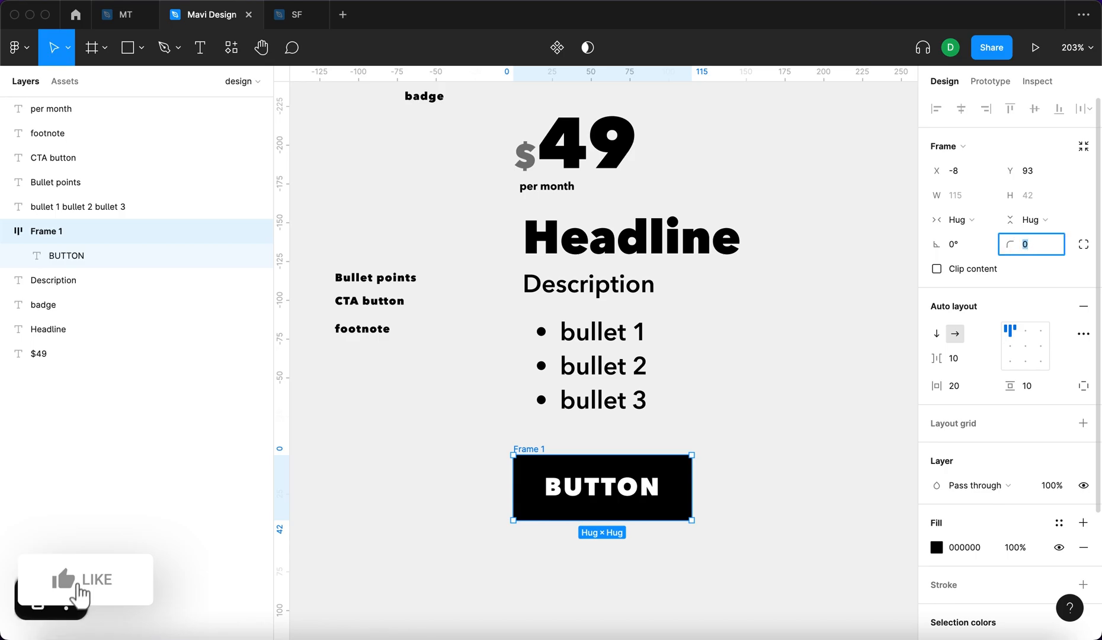
pyautogui.write('50')
pyautogui.press('Return')
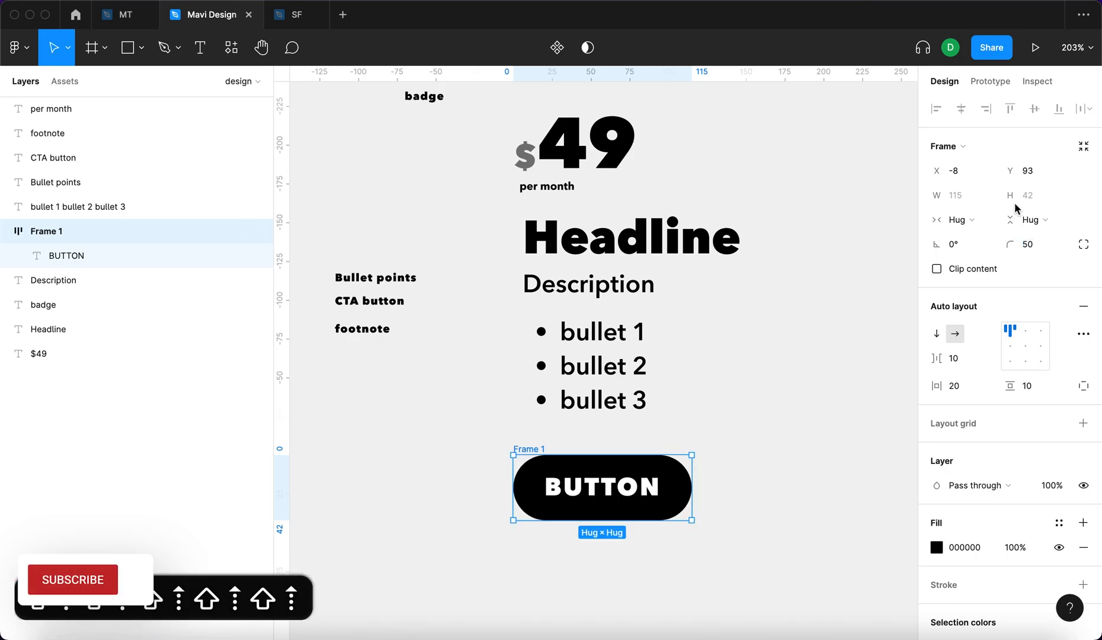
# Step: Set the button frame's horizontal padding to 24 and its vertical padding to 12
pyautogui.click(957, 386)
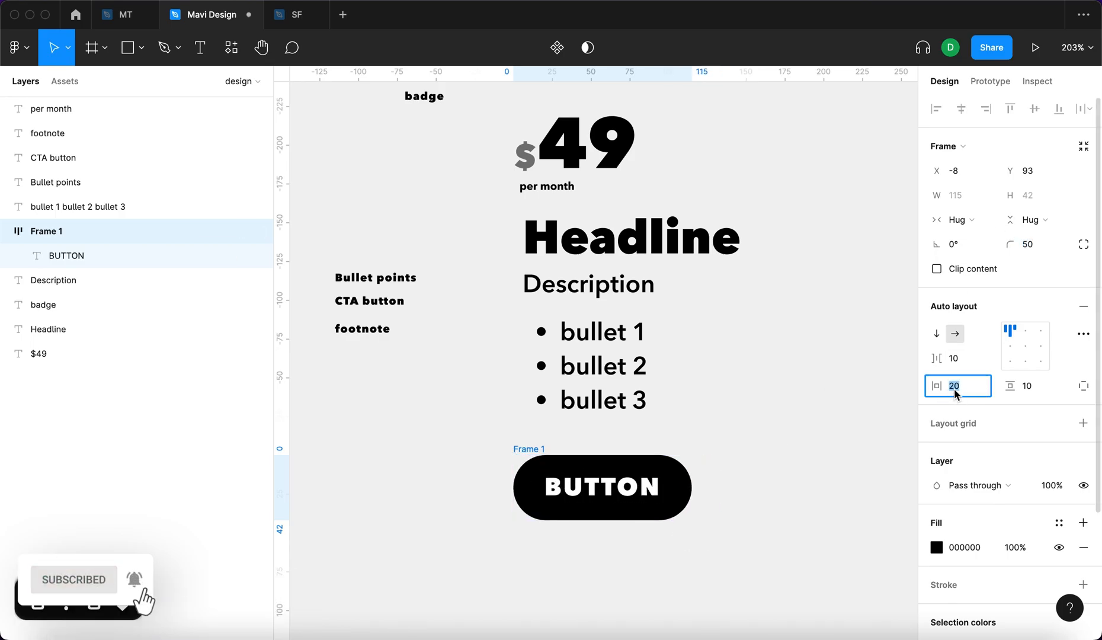
pyautogui.press('Up')
pyautogui.press('Up')
pyautogui.press('Up')
pyautogui.press('Up')
pyautogui.press('Up')
pyautogui.press('Up')
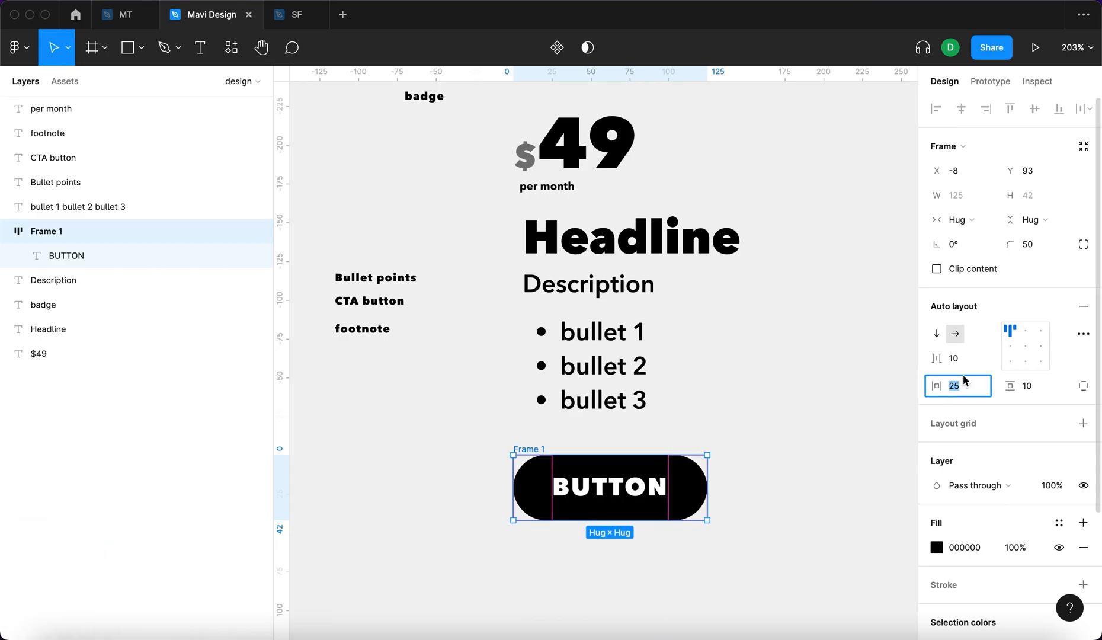
pyautogui.press('Down')
pyautogui.press('Up')
pyautogui.press('Up')
pyautogui.press('Up')
pyautogui.press('Down')
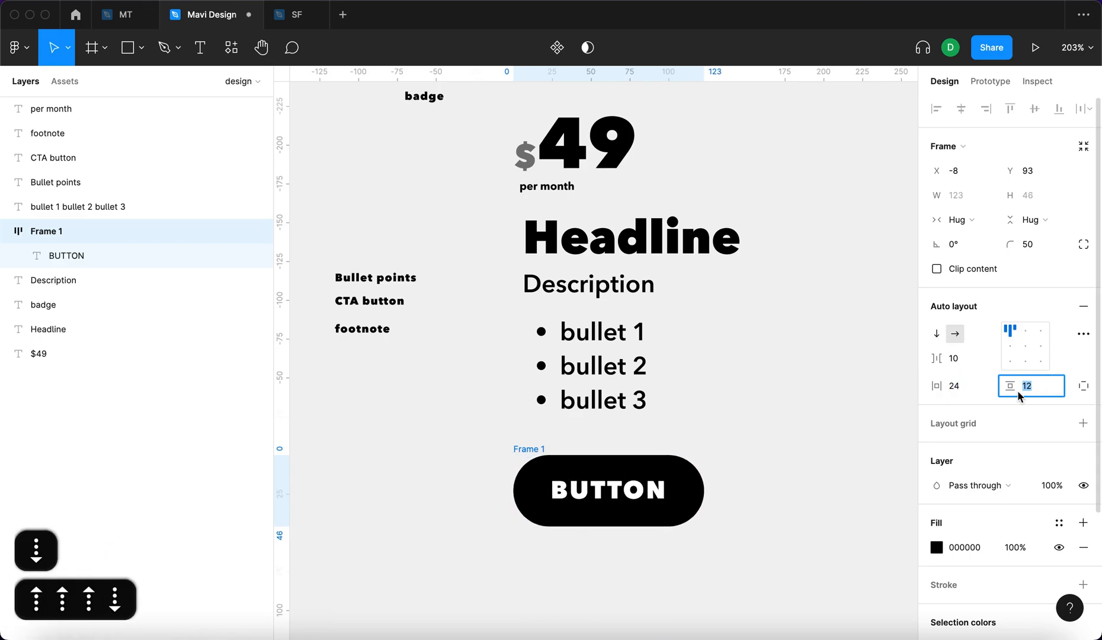
pyautogui.press('Return')
pyautogui.click(821, 486)
# Step: Move the button frame to X -2, Y 91, in line with the headline and description
pyautogui.moveTo(521, 449)
pyautogui.mouseDown()
pyautogui.moveTo(550, 443)
pyautogui.moveTo(523, 445)
pyautogui.mouseUp()
pyautogui.click(452, 447)
pyautogui.scroll(-5, 505, 319)
# Step: Move the $49 price higher above the headline and place the per month text beneath it at X -4, Y -94
pyautogui.click(501, 296)
pyautogui.scroll(5, 499, 294)
pyautogui.moveTo(515, 297); pyautogui.dragTo(514, 256)
pyautogui.click(502, 335)
pyautogui.moveTo(504, 340); pyautogui.dragTo(501, 317)
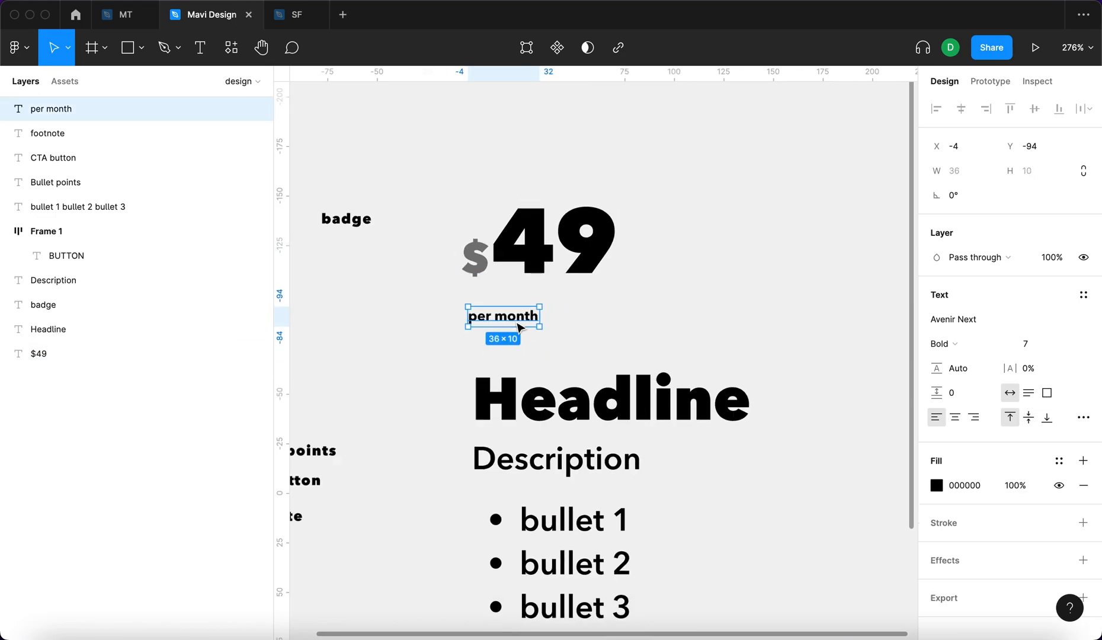
pyautogui.click(516, 327)
pyautogui.scroll(-3, 517, 329)
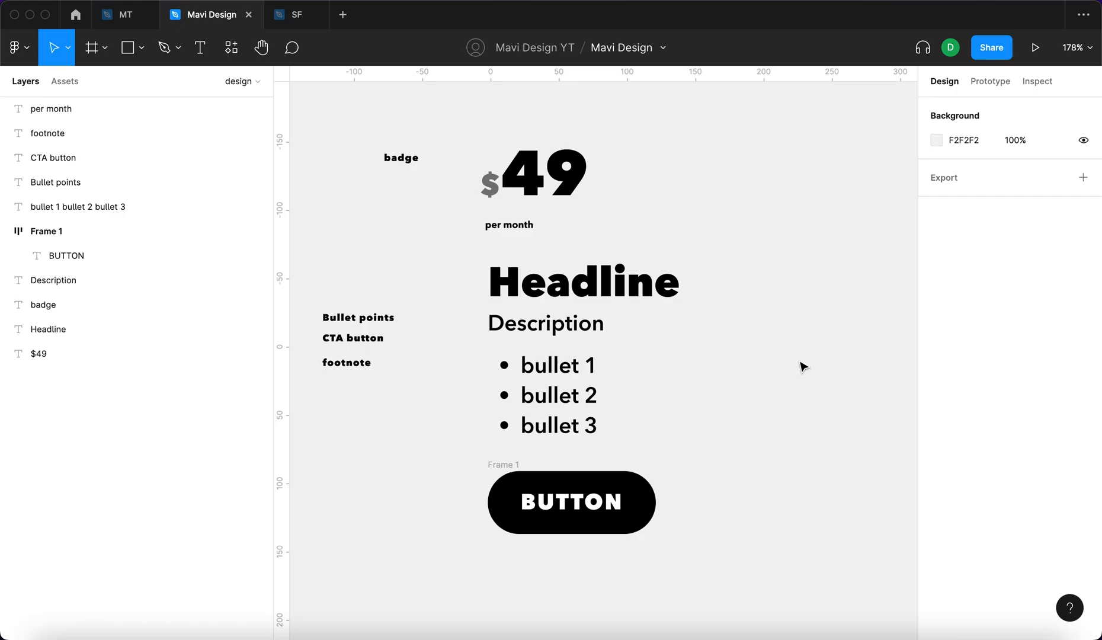
# Step: Duplicate the Description text and place the copy below the button at X -2, Y 154
pyautogui.scroll(1, 611, 431)
pyautogui.scroll(-4, 551, 328)
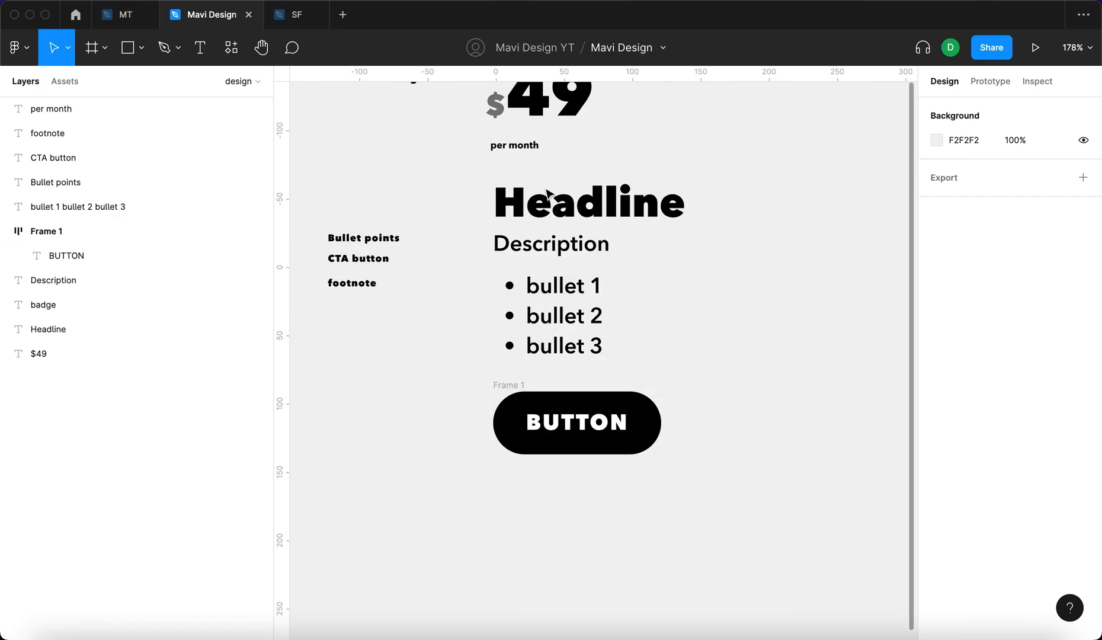
pyautogui.scroll(6, 415, 331)
pyautogui.scroll(-1, 396, 393)
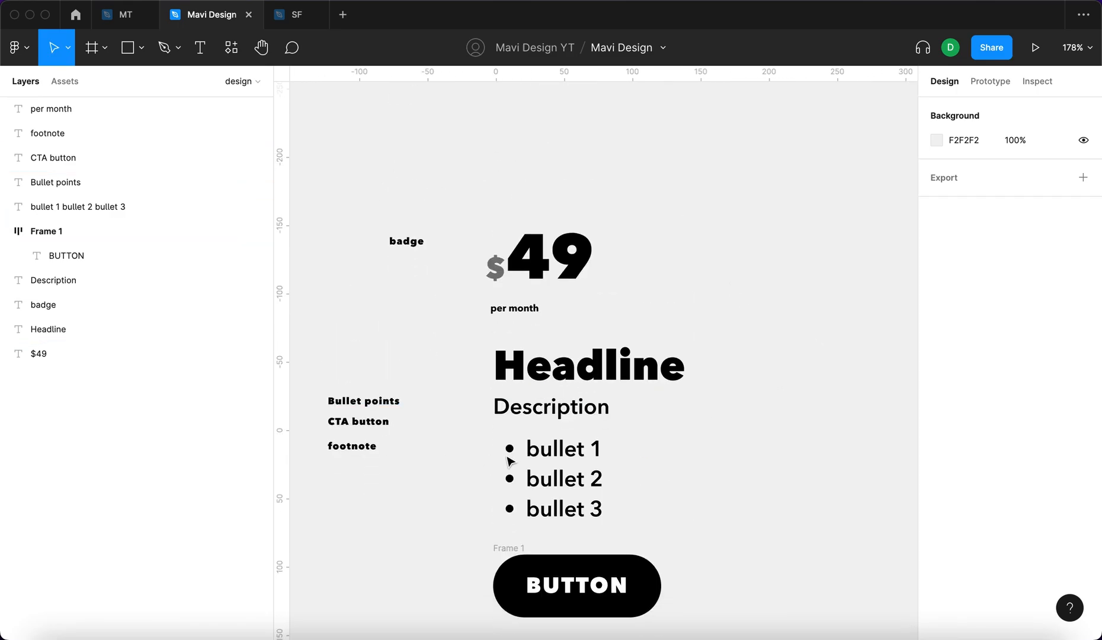
pyautogui.click(560, 401)
pyautogui.scroll(-3, 561, 400)
pyautogui.keyDown('alt'); pyautogui.moveTo(563, 322); pyautogui.dragTo(561, 569); pyautogui.keyUp('alt')
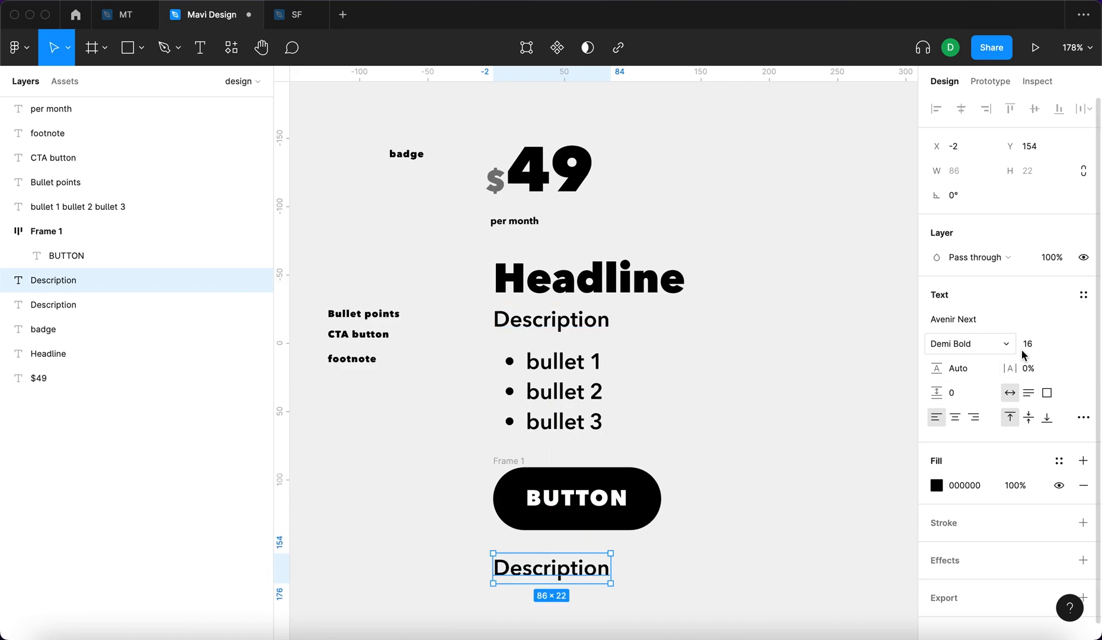
# Step: Set the font size of the Description copy below the button to 12
pyautogui.press('Down')
pyautogui.press('Down')
pyautogui.press('Down')
pyautogui.press('Down')
pyautogui.press('Down')
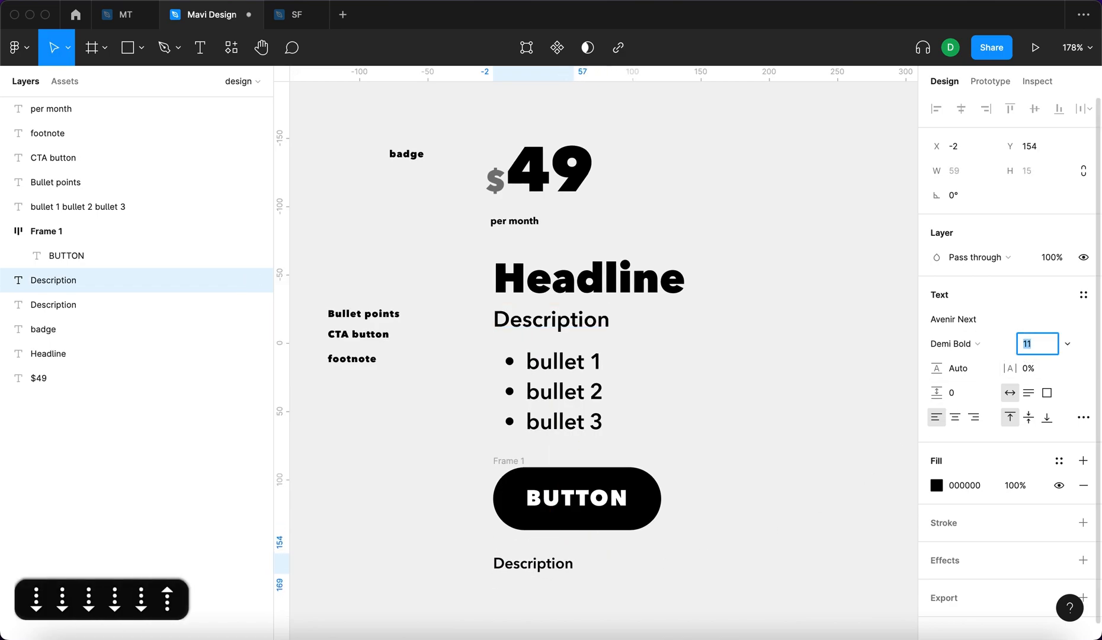
pyautogui.press('Return')
# Step: Set the Description copy below the button to Demi Bold with 3% letter spacing
pyautogui.click(993, 350)
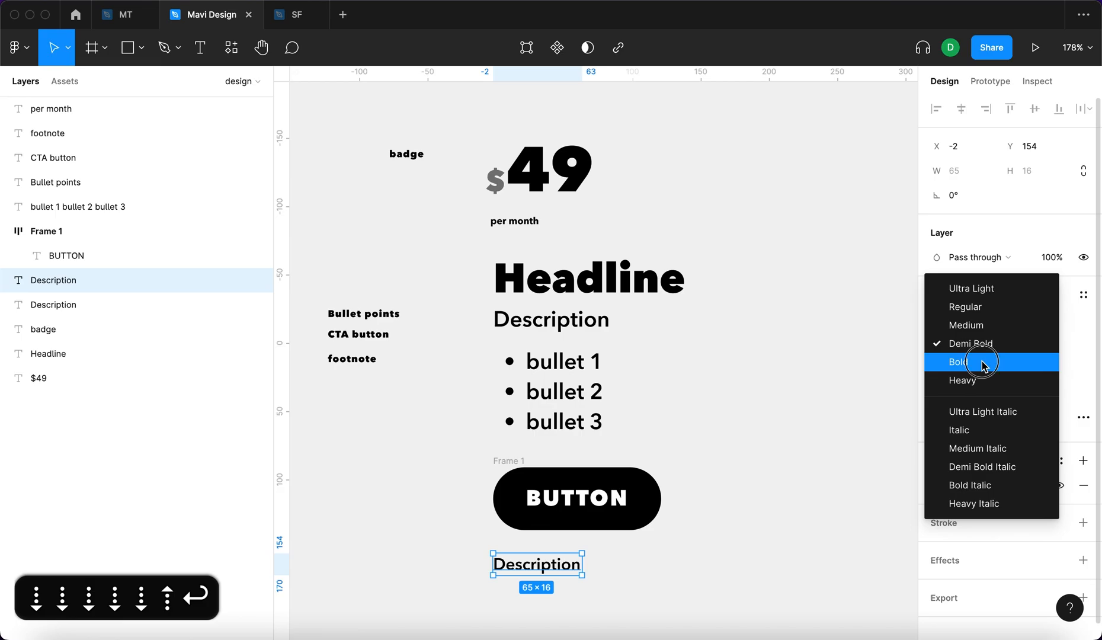
pyautogui.click(988, 360)
pyautogui.click(984, 366)
pyautogui.press('Up')
pyautogui.press('Up')
pyautogui.press('Up')
pyautogui.press('Up')
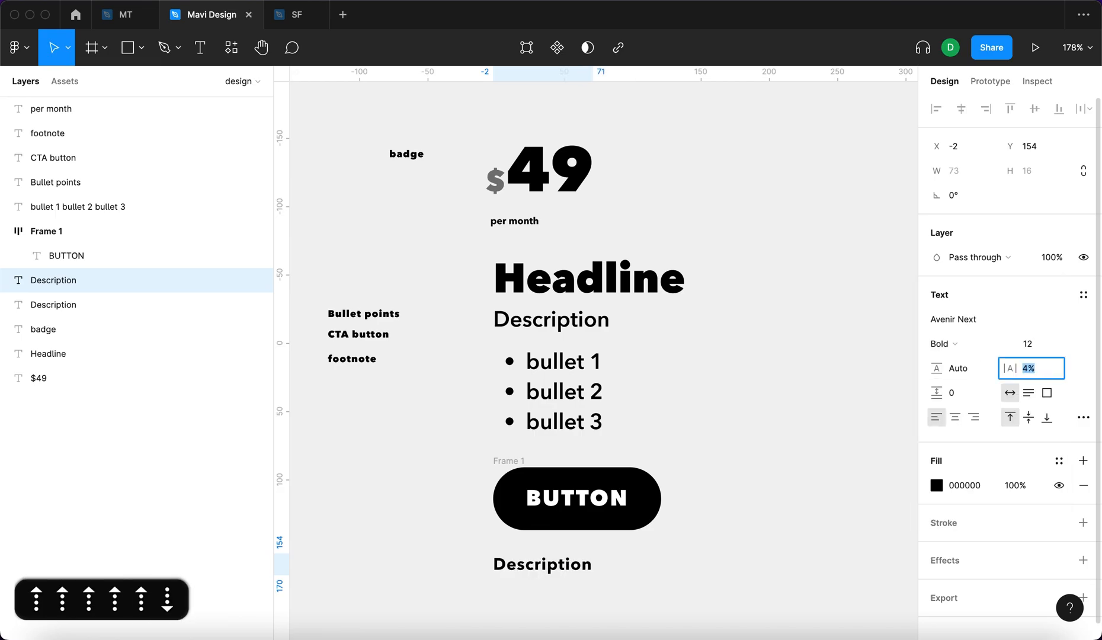
pyautogui.press('Up')
pyautogui.press('Down')
pyautogui.click(974, 346)
pyautogui.click(974, 330)
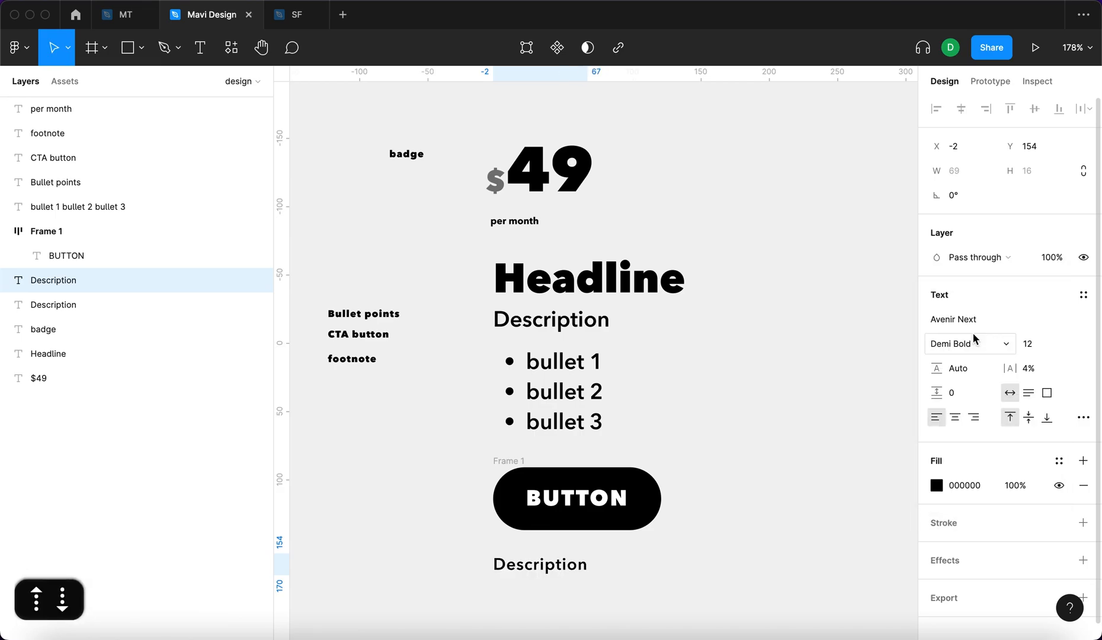
pyautogui.click(1018, 368)
pyautogui.press('Down')
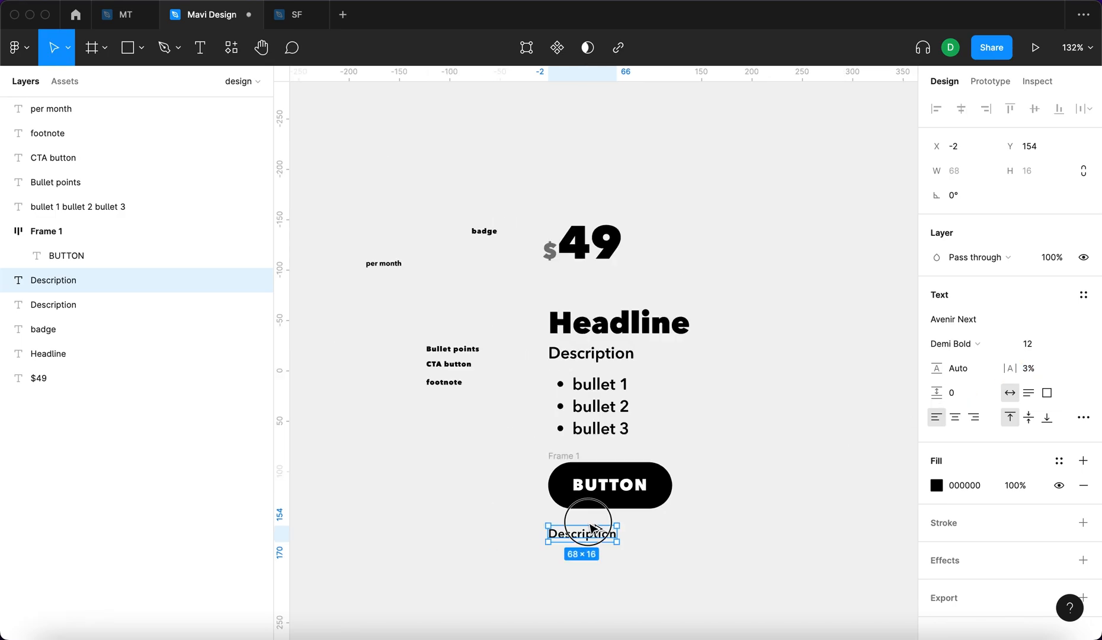
# Step: Duplicate the small Description text to X -2, Y -104 under the price and change the copy's wording to "Per month"
pyautogui.keyDown('alt'); pyautogui.moveTo(590, 528); pyautogui.dragTo(601, 273); pyautogui.keyUp('alt')
pyautogui.click(649, 284)
pyautogui.doubleClick(582, 274)
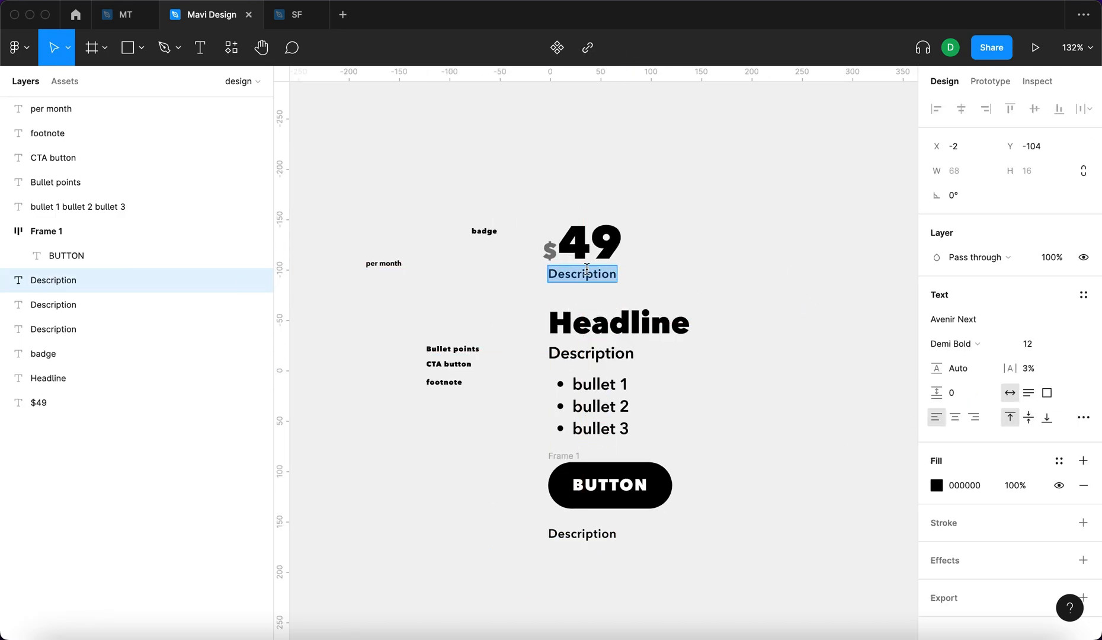
pyautogui.write('FOOTNOT')
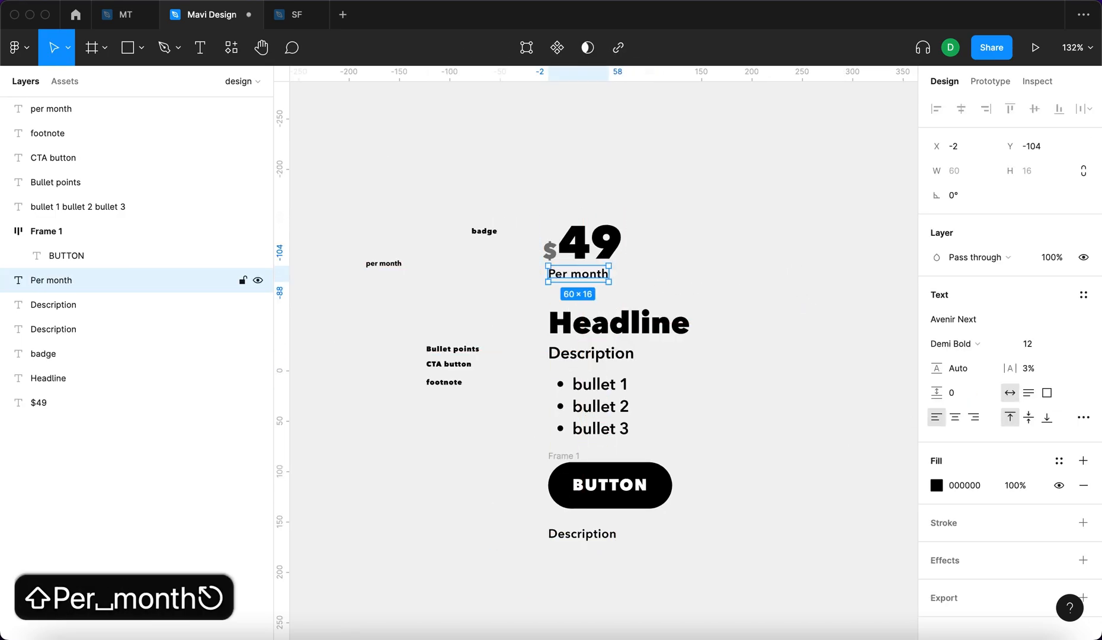
pyautogui.click(622, 274)
pyautogui.click(739, 291)
# Step: Rename the frame around the BUTTON text as "button"
pyautogui.click(576, 456)
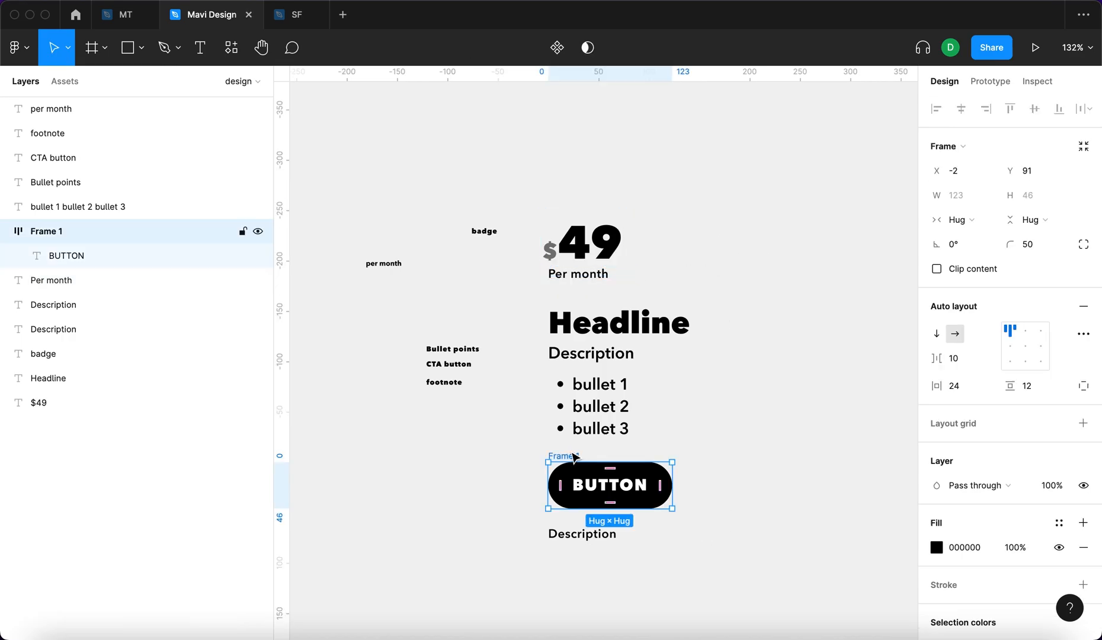
pyautogui.write('button')
pyautogui.press('Return')
pyautogui.click(365, 460)
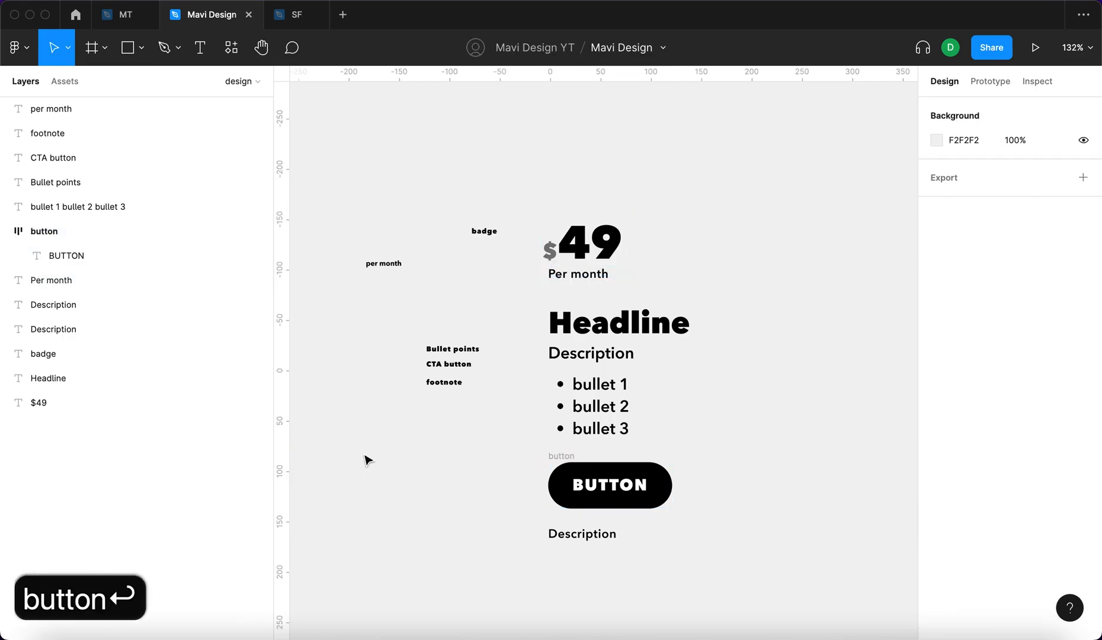
# Step: Move the old badge label away from the card and duplicate the Per month text above the price at X -2, Y -194
pyautogui.moveTo(481, 238); pyautogui.dragTo(411, 219)
pyautogui.click(445, 302)
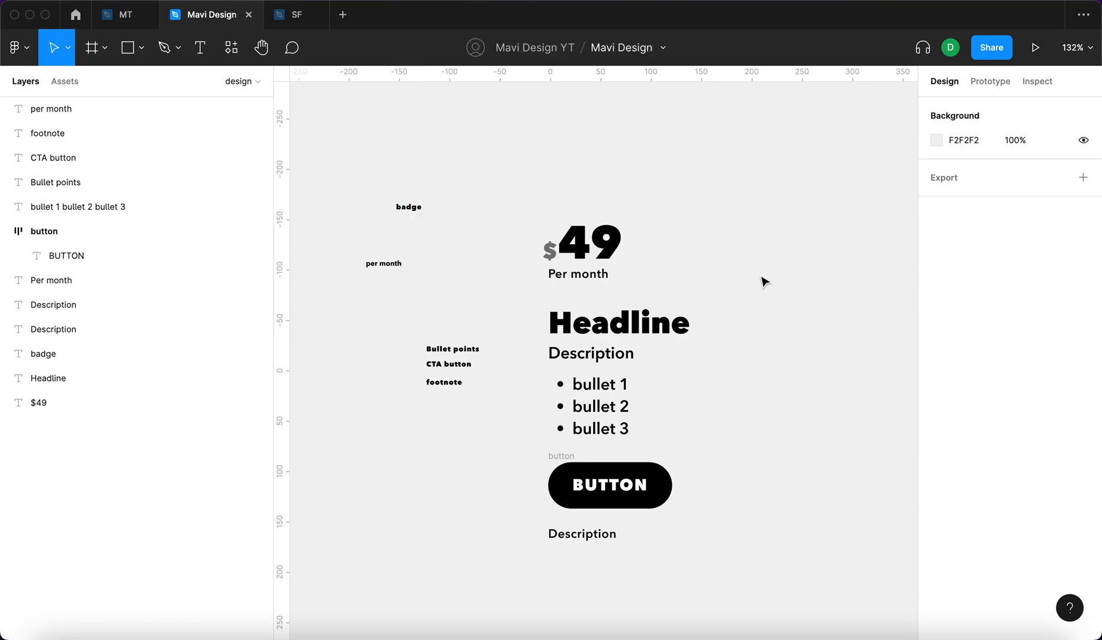
pyautogui.click(594, 278)
pyautogui.scroll(2, 594, 277)
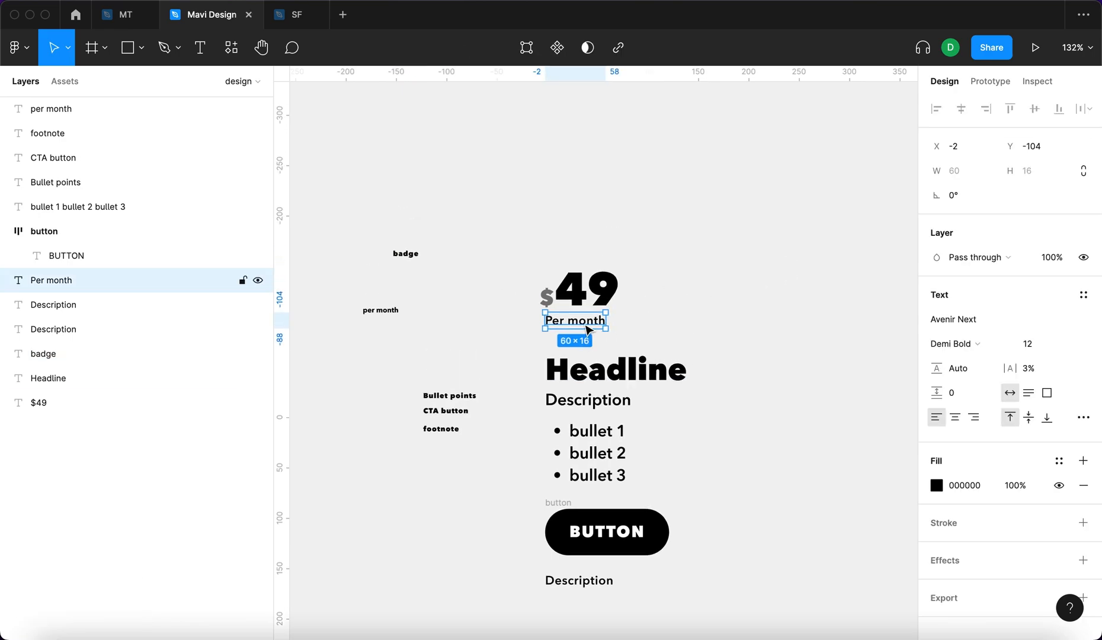
pyautogui.moveTo(588, 328); pyautogui.dragTo(588, 237)
# Step: Set the Per month copy above the price to Bold weight and uppercase letter case
pyautogui.click(954, 344)
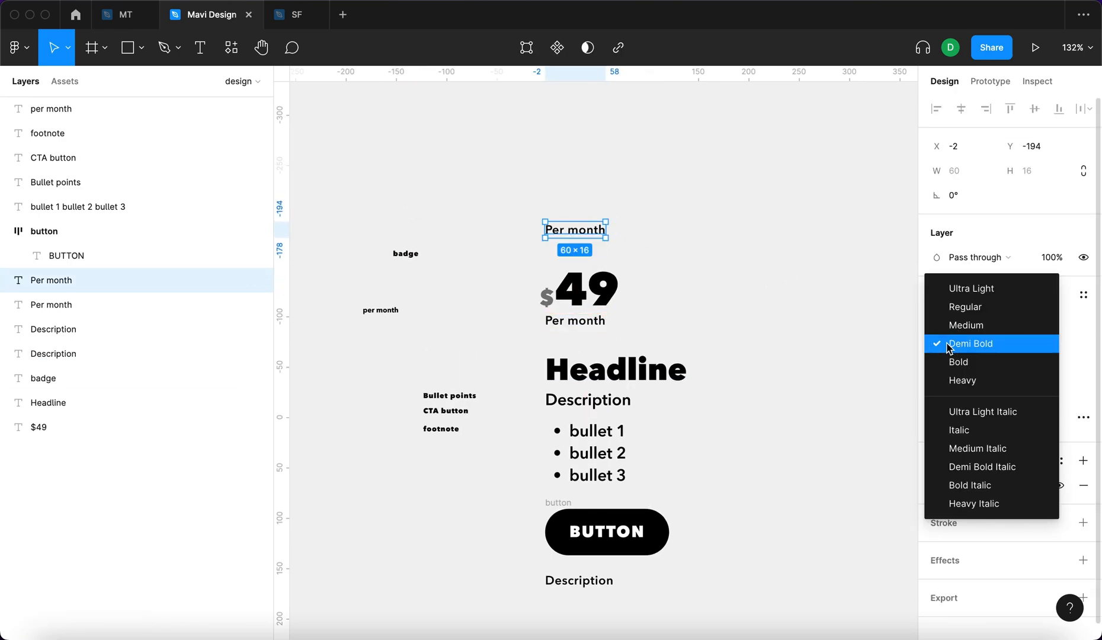
pyautogui.click(971, 382)
pyautogui.click(952, 343)
pyautogui.click(960, 325)
pyautogui.click(1083, 417)
pyautogui.click(825, 553)
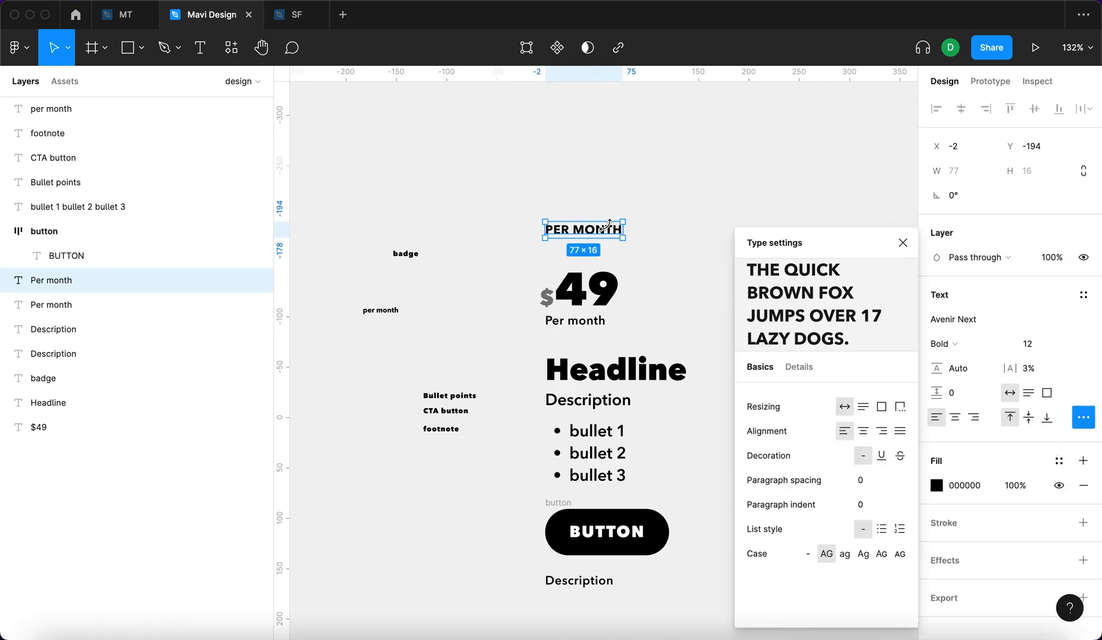
# Step: Change the wording of the uppercase text above the price to "badge"
pyautogui.press('Return')
pyautogui.write('bad')
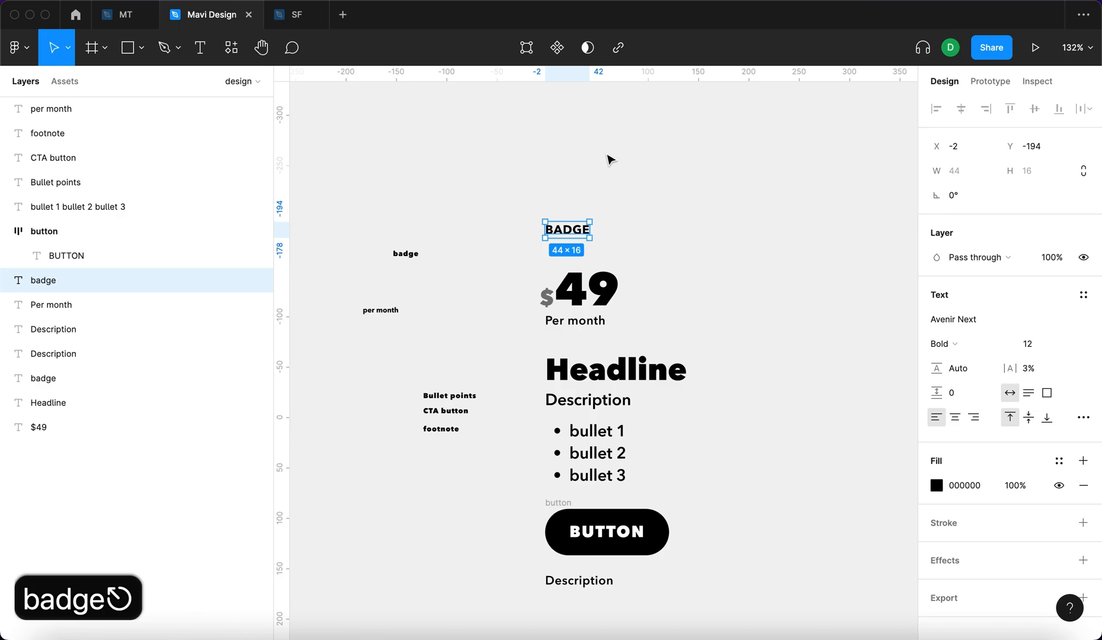
pyautogui.click(611, 160)
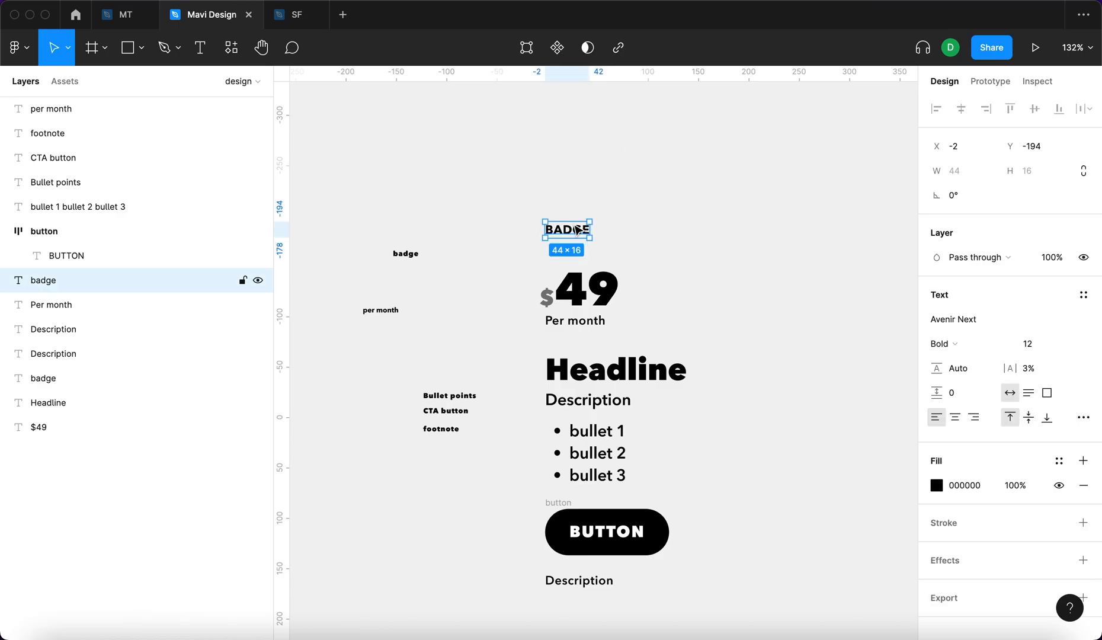
# Step: Wrap the BADGE text in an auto layout frame with horizontal padding 10 and vertical padding 5
pyautogui.hotkey('shift', 'a')
pyautogui.click(1033, 398)
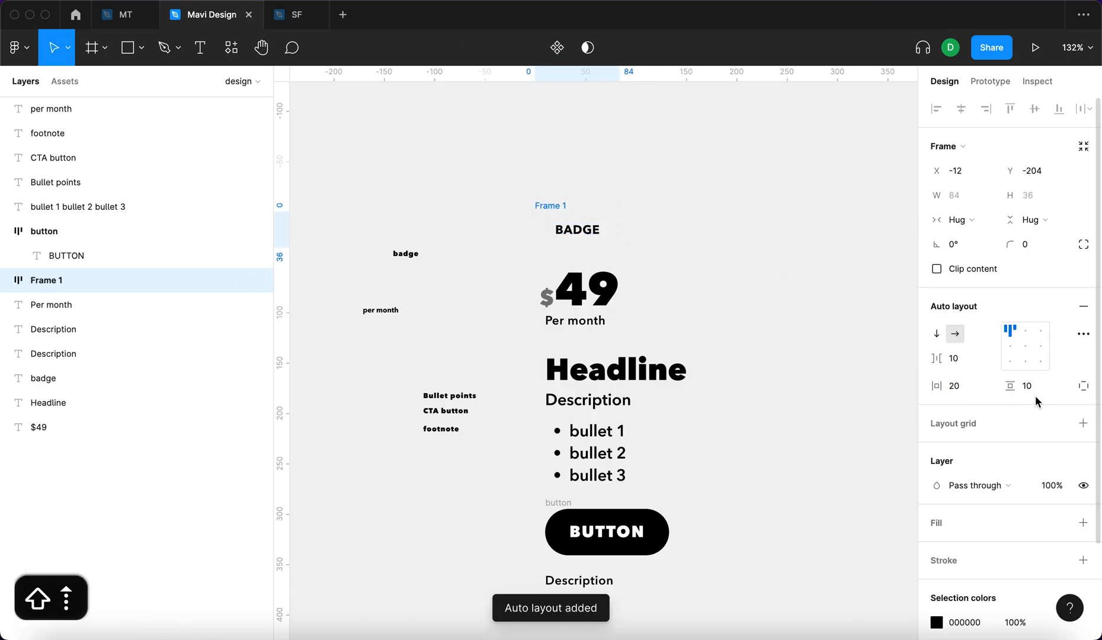
pyautogui.click(1028, 386)
pyautogui.press('Down')
pyautogui.press('Down')
pyautogui.press('Down')
pyautogui.press('Down')
pyautogui.press('Down')
pyautogui.click(954, 388)
pyautogui.hotkey('shift', 'Down')
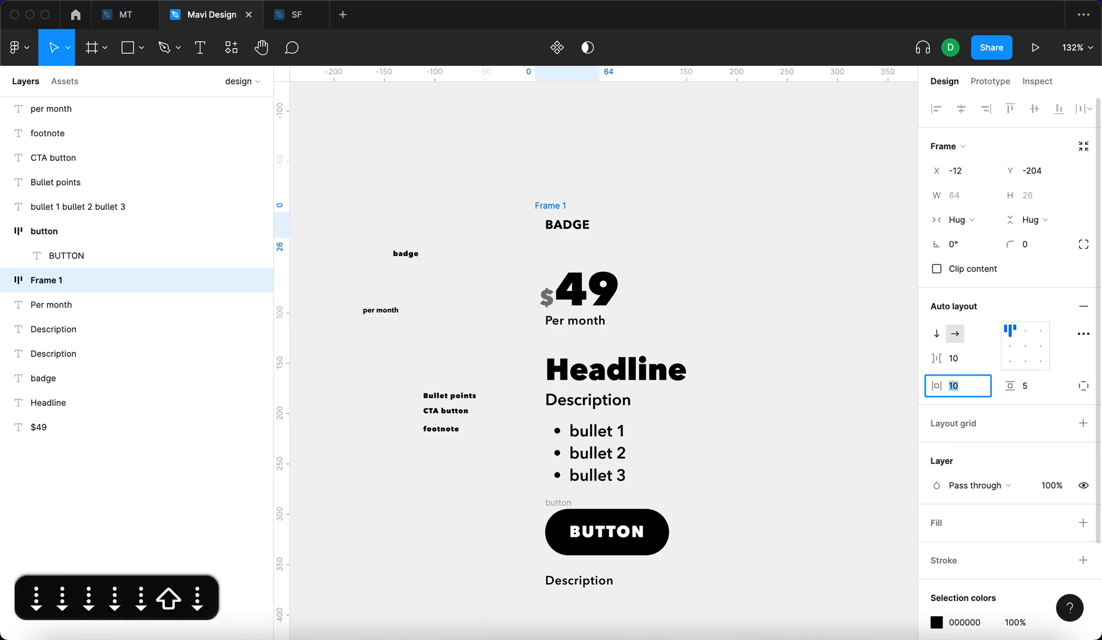
# Step: Rename the auto layout frame around the BADGE text as "badge"
pyautogui.click(550, 206)
pyautogui.press('super+r')
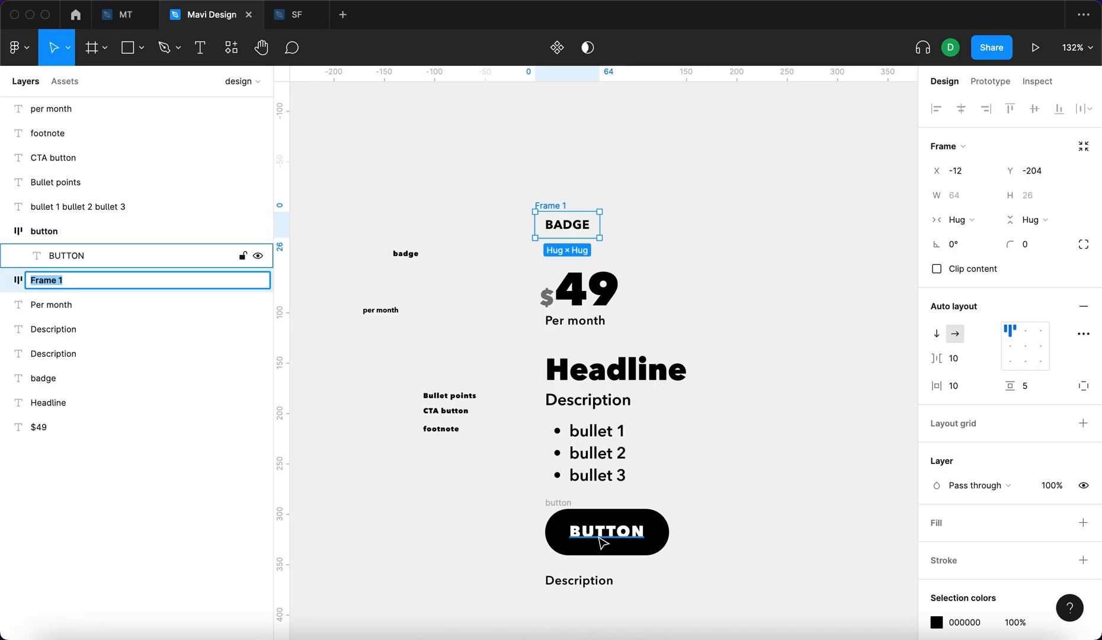
pyautogui.write('badge')
pyautogui.press('Return')
# Step: Fill the badge frame with white FFFFFF and set its corner radius to 60
pyautogui.click(551, 204)
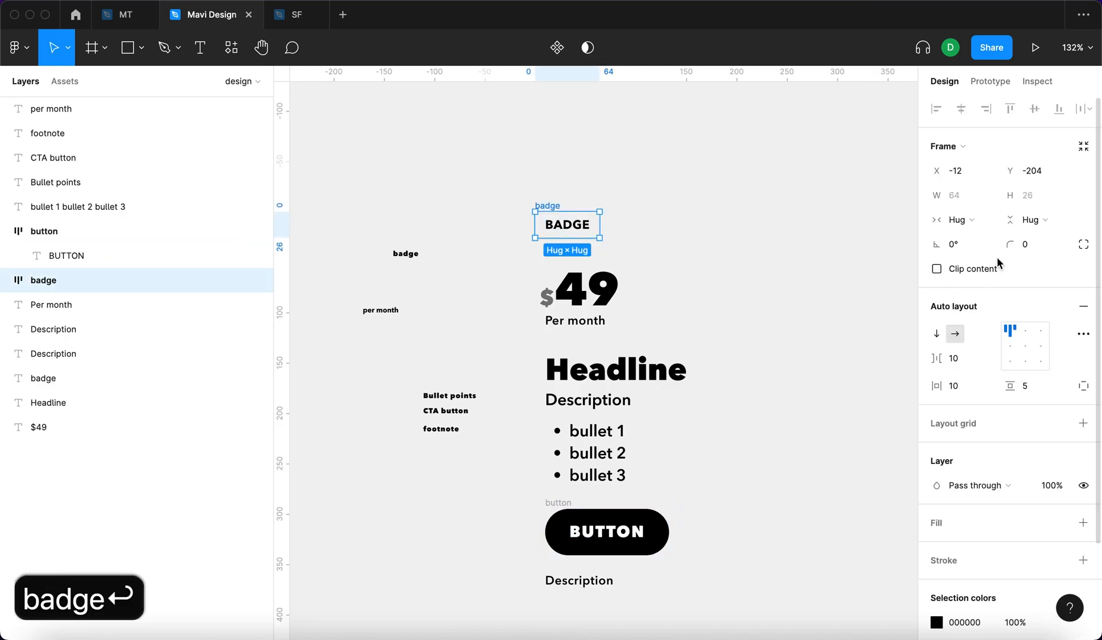
pyautogui.click(1082, 522)
pyautogui.click(1044, 242)
pyautogui.hotkey('shift', 'Up')
pyautogui.hotkey('shift', 'Up')
pyautogui.hotkey('shift', 'Up')
pyautogui.hotkey('shift', 'Up')
pyautogui.hotkey('shift', 'Up')
pyautogui.hotkey('shift', 'Up')
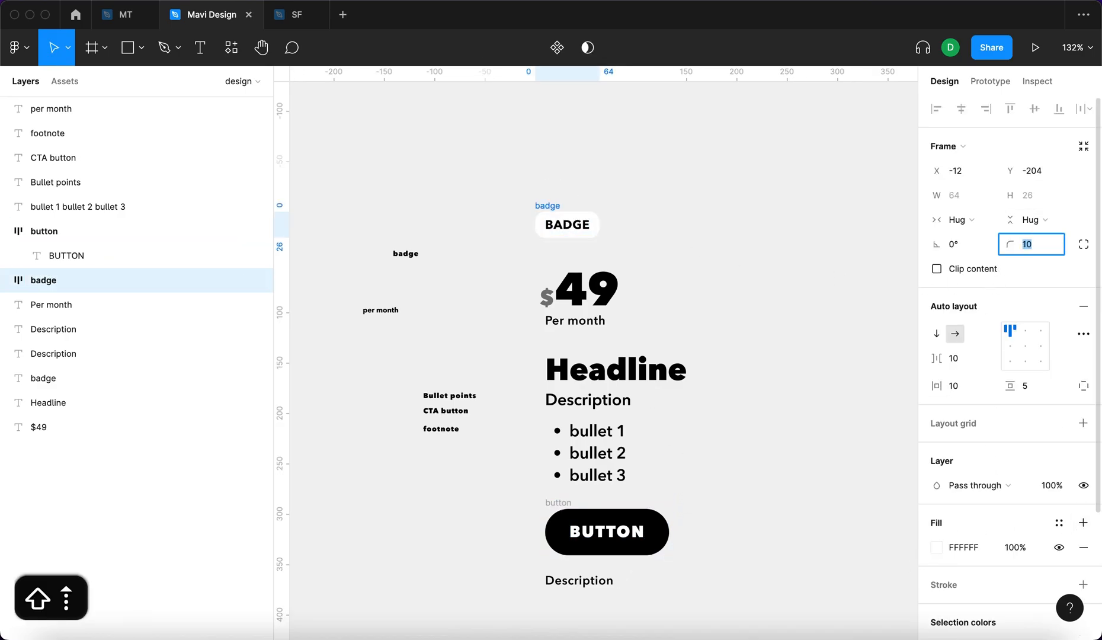
pyautogui.press('Return')
pyautogui.click(670, 165)
# Step: Set the badge frame's horizontal padding to 15 and its text's letter spacing to 4%
pyautogui.click(547, 205)
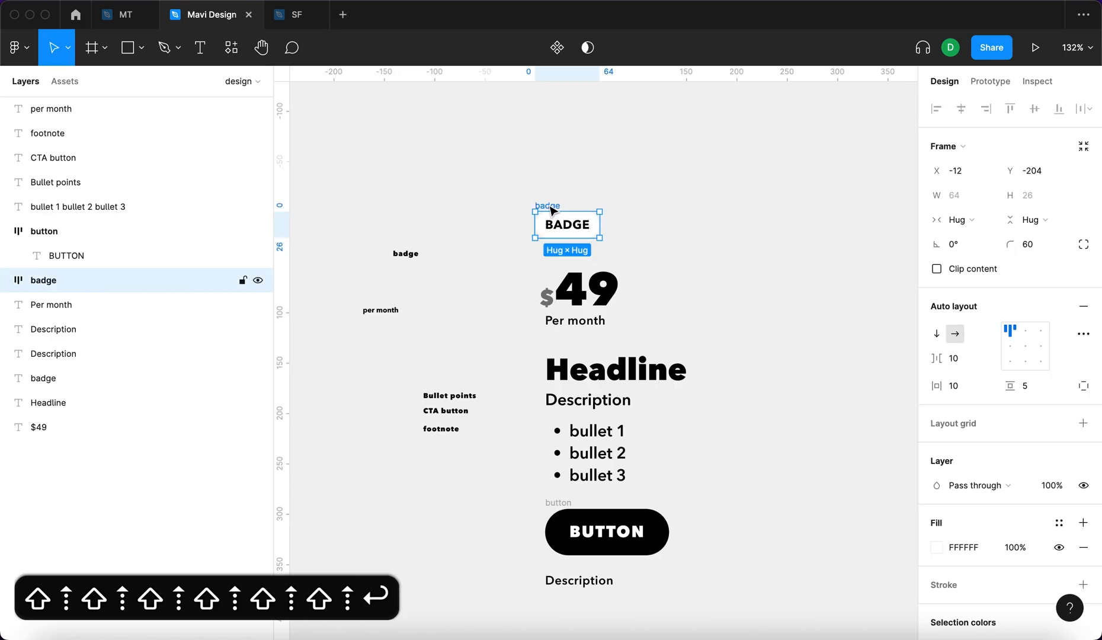
pyautogui.scroll(3, 547, 205)
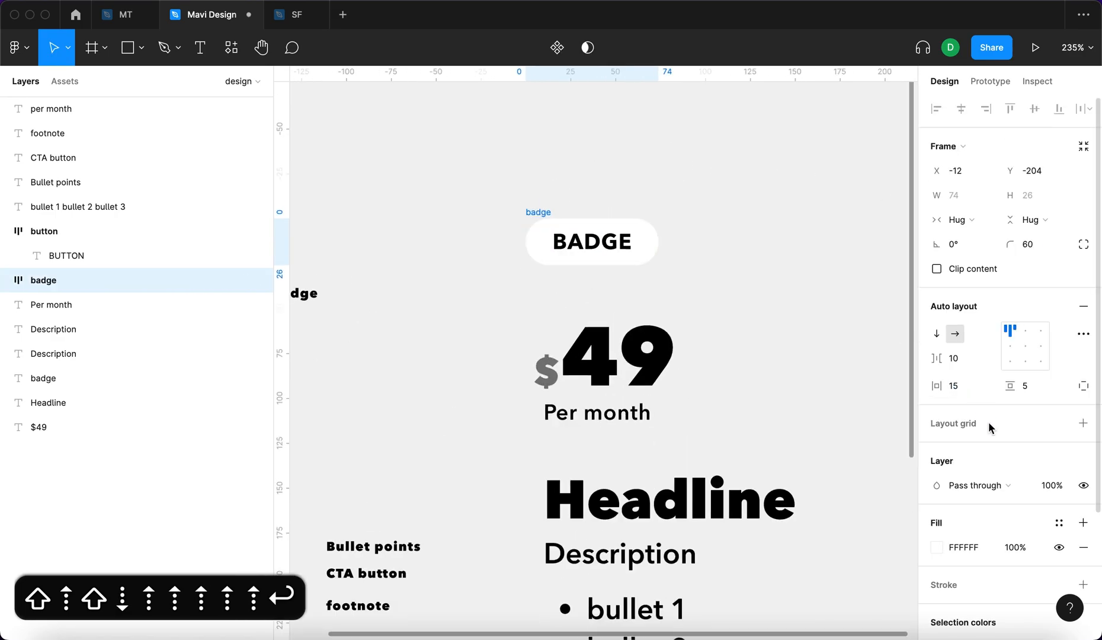
pyautogui.press('Return')
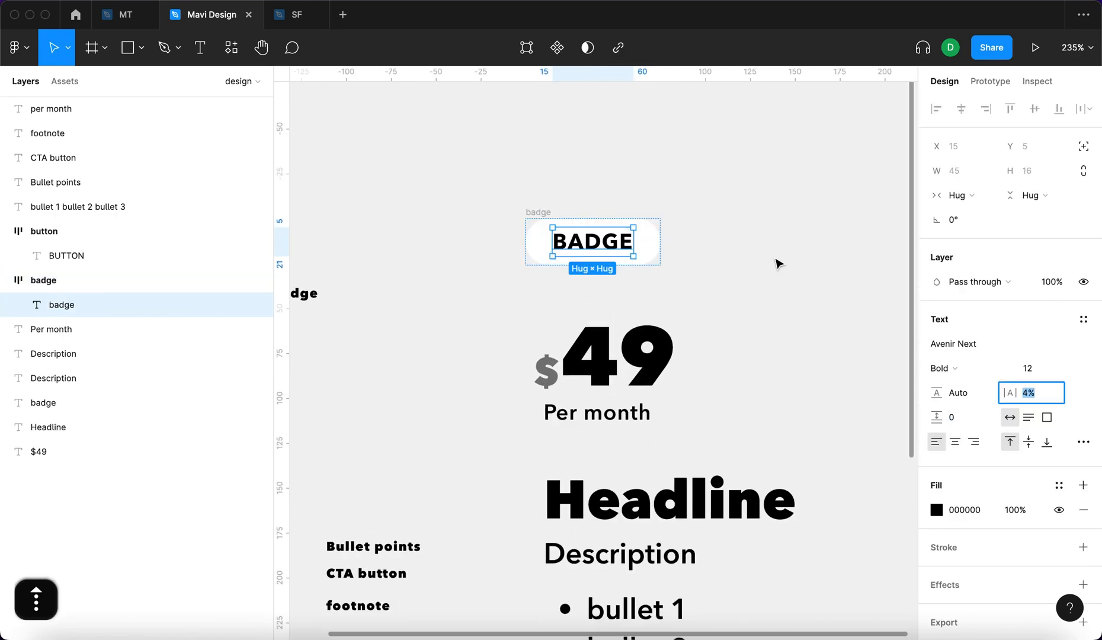
# Step: Add a 1-wide inside stroke in black 000000 at 20% opacity to the badge frame
pyautogui.hotkey('shift', 'Return')
pyautogui.click(1083, 452)
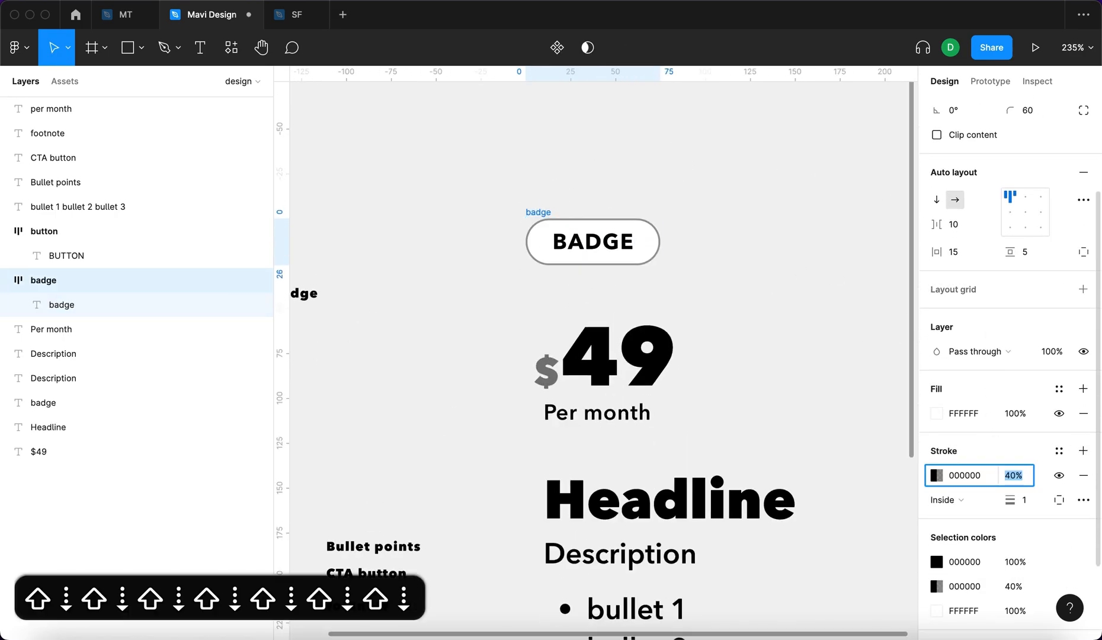
pyautogui.hotkey('shift', 'Down')
pyautogui.hotkey('shift', 'Down')
pyautogui.hotkey('shift', 'Down')
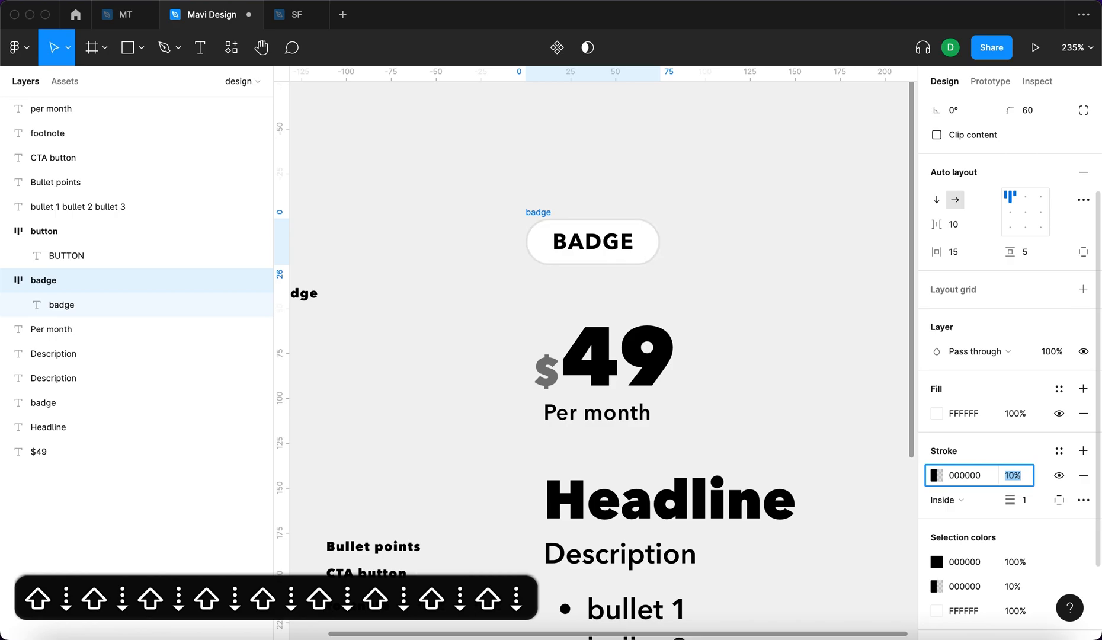
pyautogui.hotkey('shift', 'Up')
pyautogui.press('Return')
pyautogui.click(857, 387)
# Step: Shift the badge frame slightly to the right above the price
pyautogui.scroll(-3, 830, 373)
pyautogui.click(652, 260)
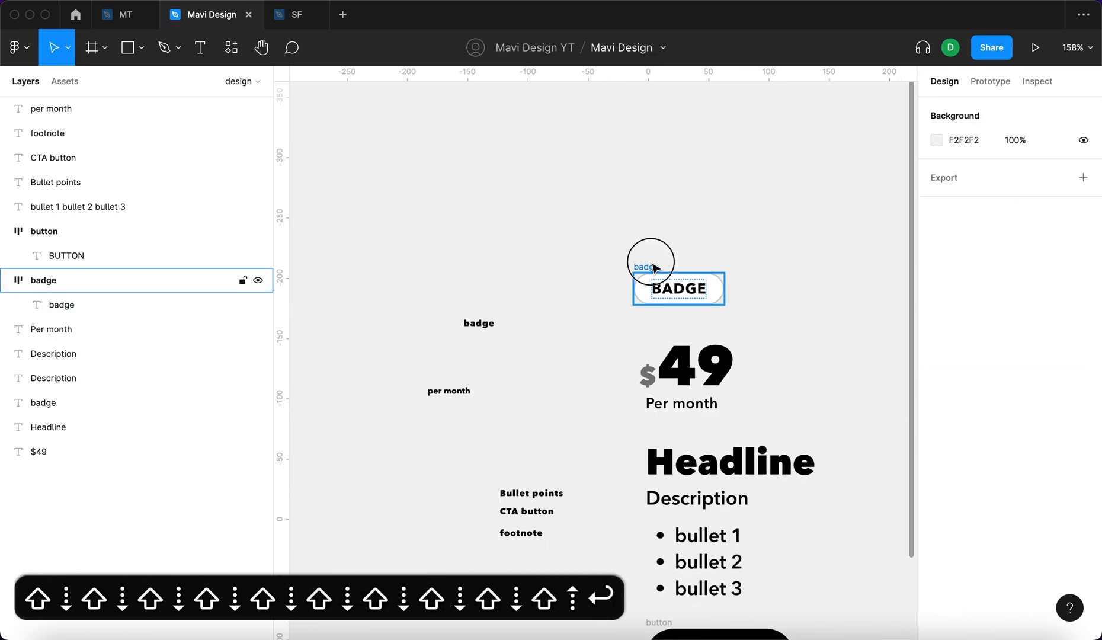
pyautogui.scroll(-5, 543, 229)
pyautogui.scroll(5, 544, 255)
pyautogui.click(560, 293)
# Step: Delete the leftover small label texts beside the card elements: badge, per month, Bullet points, CTA button and footnote
pyautogui.scroll(-2, 561, 294)
pyautogui.hscroll(2, 561, 294)
pyautogui.moveTo(477, 409); pyautogui.dragTo(320, 185)
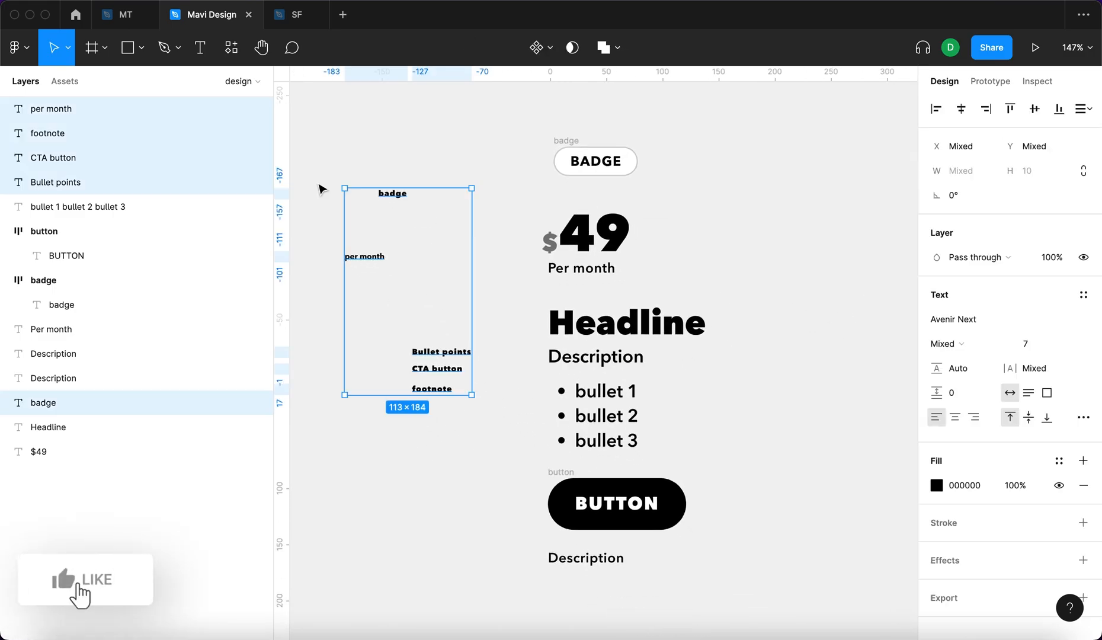
pyautogui.press('Delete')
pyautogui.click(355, 329)
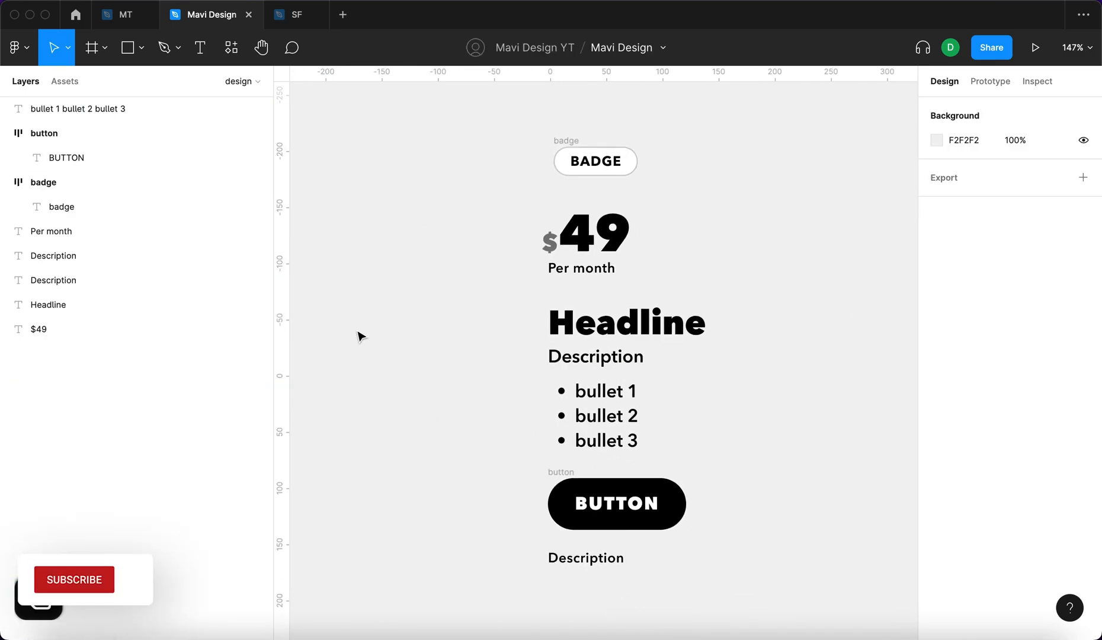
pyautogui.click(575, 409)
pyautogui.click(471, 427)
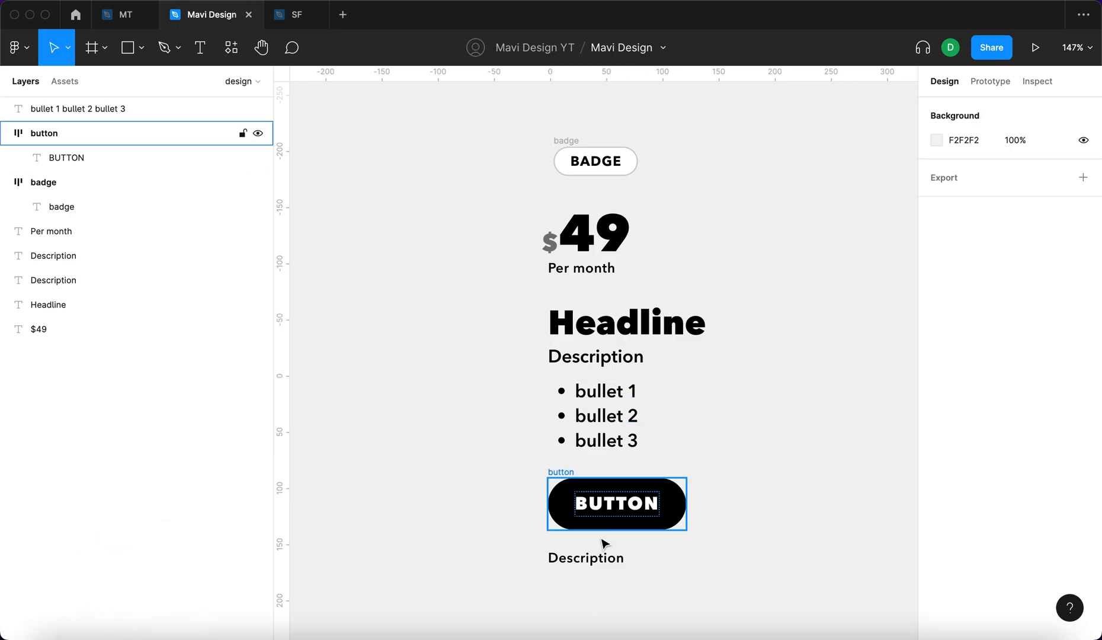
# Step: Change the description text below the button to "Footnote" and move the bullets, button and footnote down to make room
pyautogui.doubleClick(586, 557)
pyautogui.write('foo')
pyautogui.press('BackSpace')
pyautogui.press('BackSpace')
pyautogui.press('BackSpace')
pyautogui.press('BackSpace')
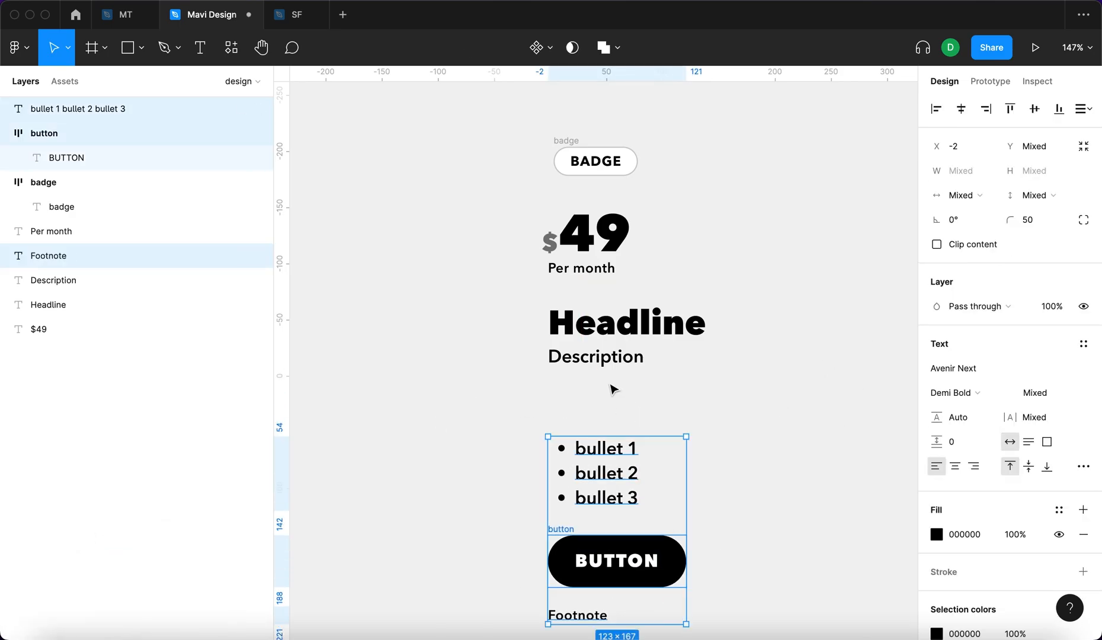
# Step: Extend the description under the headline to read "Description a few words or sentences about the pricing, lorem ipsum"
pyautogui.doubleClick(613, 366)
pyautogui.press('Right')
pyautogui.press('Right')
pyautogui.press('Right')
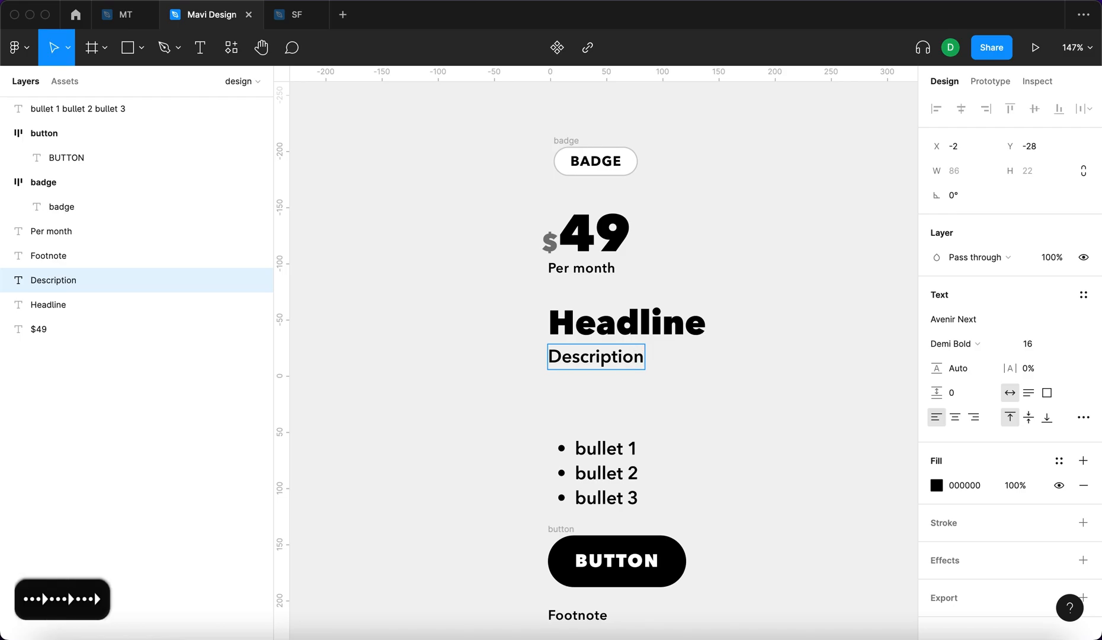
pyautogui.write('a few')
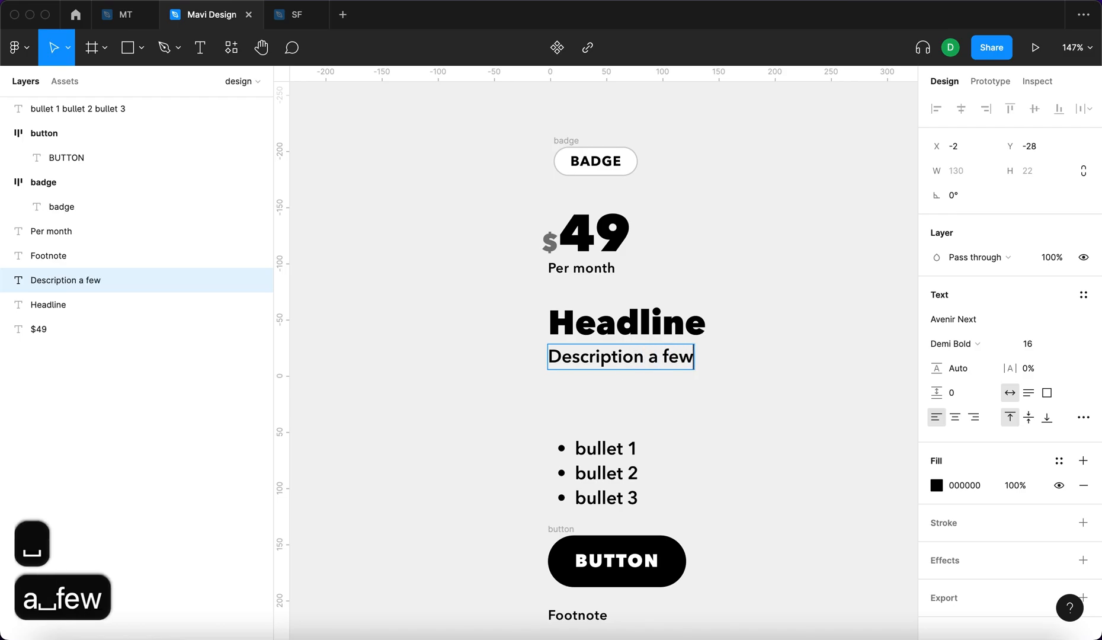
pyautogui.write(' words or se')
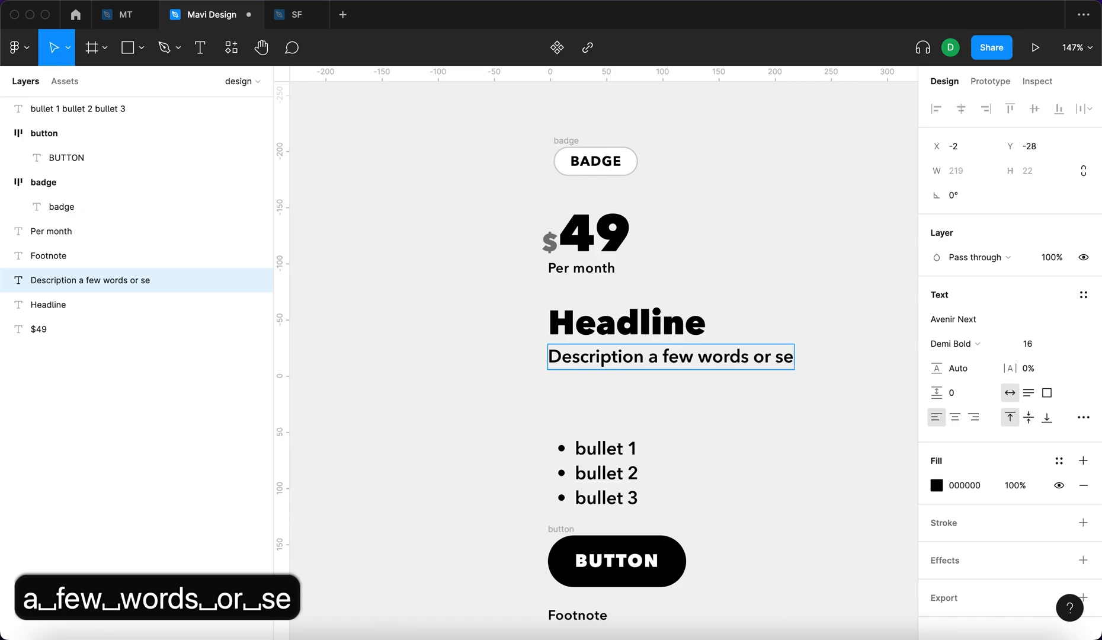
pyautogui.write('ntences about the pricing, lorem ips')
pyautogui.press('BackSpace')
pyautogui.press('BackSpace')
pyautogui.write('ipsum')
pyautogui.press('Escape')
# Step: Set the description text to auto height and narrow its box to about 199 wide so it wraps
pyautogui.click(1029, 393)
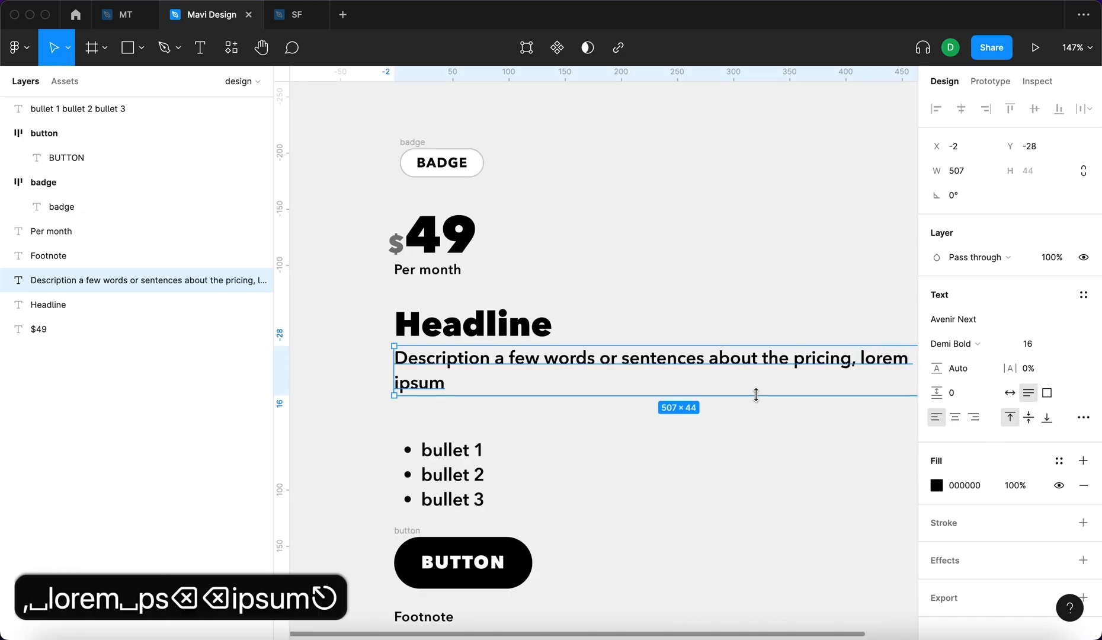
pyautogui.scroll(-3, 756, 394)
pyautogui.moveTo(862, 360); pyautogui.dragTo(593, 369)
pyautogui.click(722, 370)
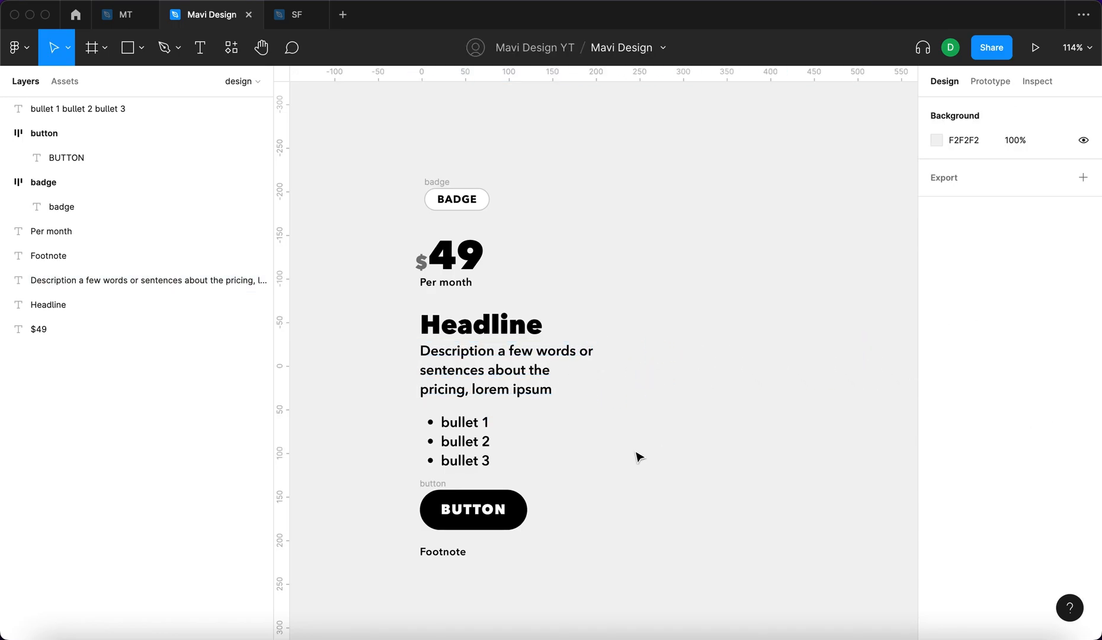
# Step: Move the badge slightly down and to the left, closer to the price
pyautogui.hscroll(-2, 637, 458)
pyautogui.moveTo(502, 152); pyautogui.dragTo(494, 161)
pyautogui.click(655, 166)
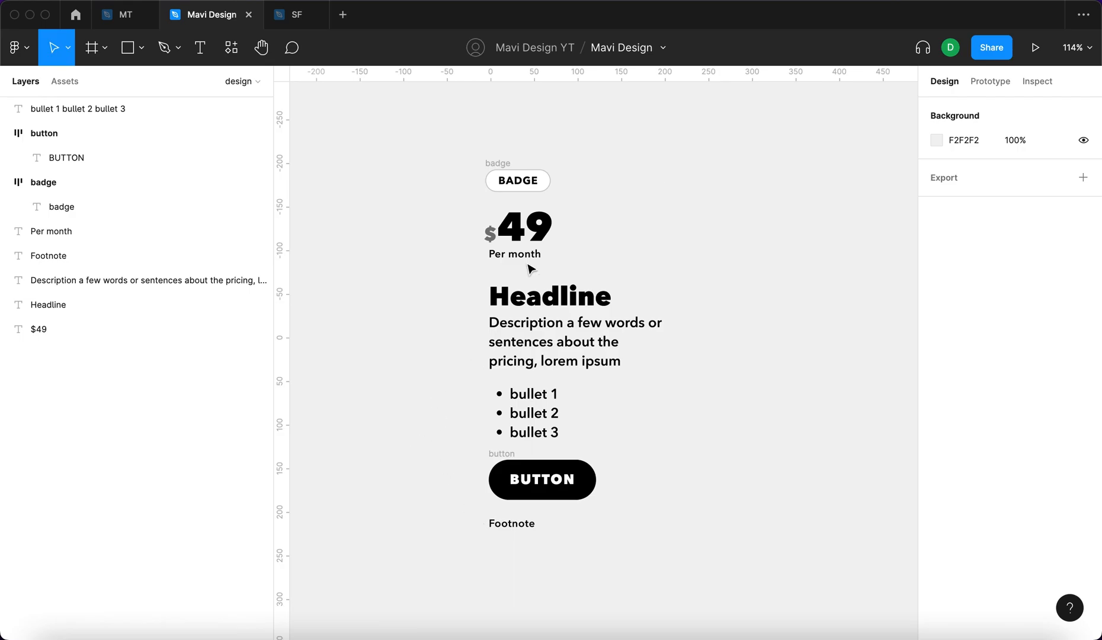
# Step: Group the $49 and Per month texts in an auto layout frame named "price"
pyautogui.scroll(5, 529, 255)
pyautogui.scroll(3, 393, 302)
pyautogui.click(553, 408)
pyautogui.keyDown('shift'); pyautogui.click(586, 369); pyautogui.keyUp('shift')
pyautogui.click(393, 398)
pyautogui.click(507, 419)
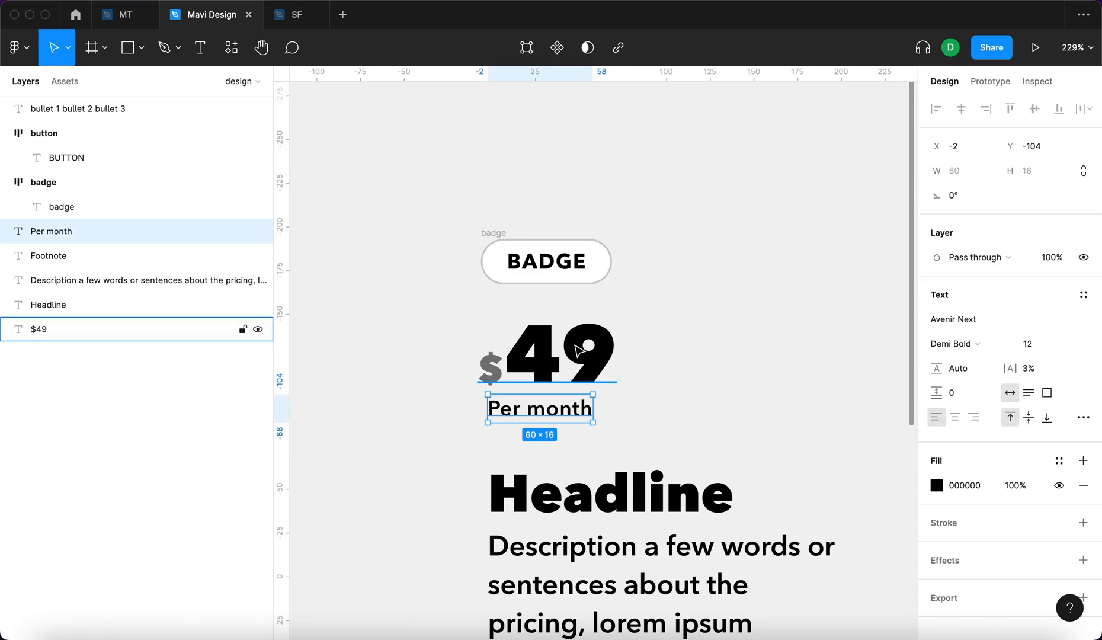
pyautogui.keyDown('shift'); pyautogui.click(579, 351); pyautogui.keyUp('shift')
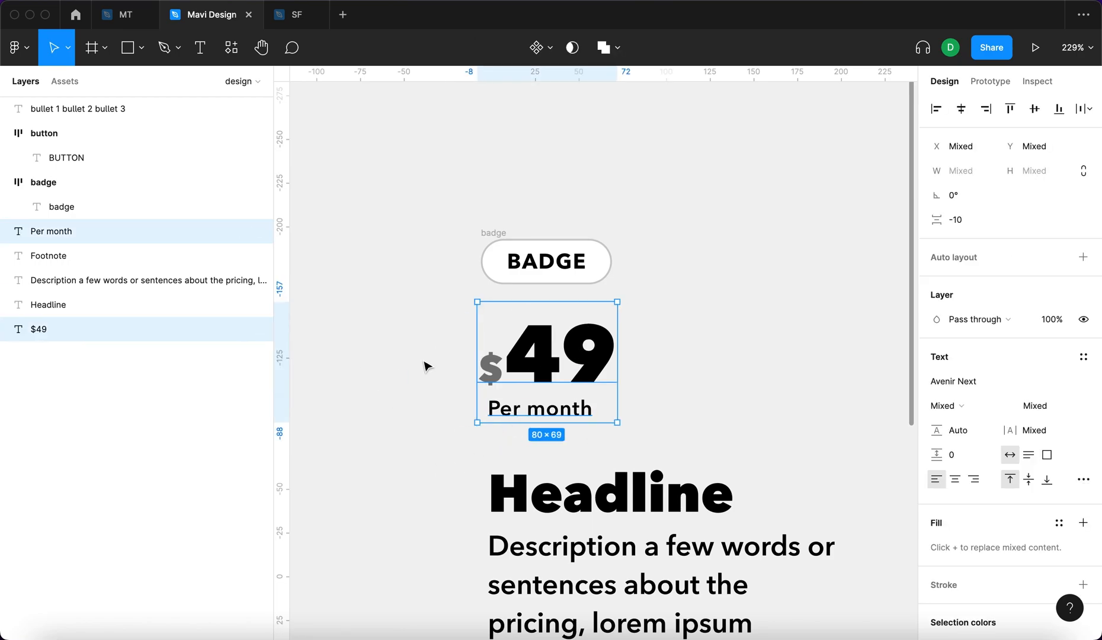
pyautogui.moveTo(365, 438); pyautogui.dragTo(661, 347)
pyautogui.hotkey('shift', 'a')
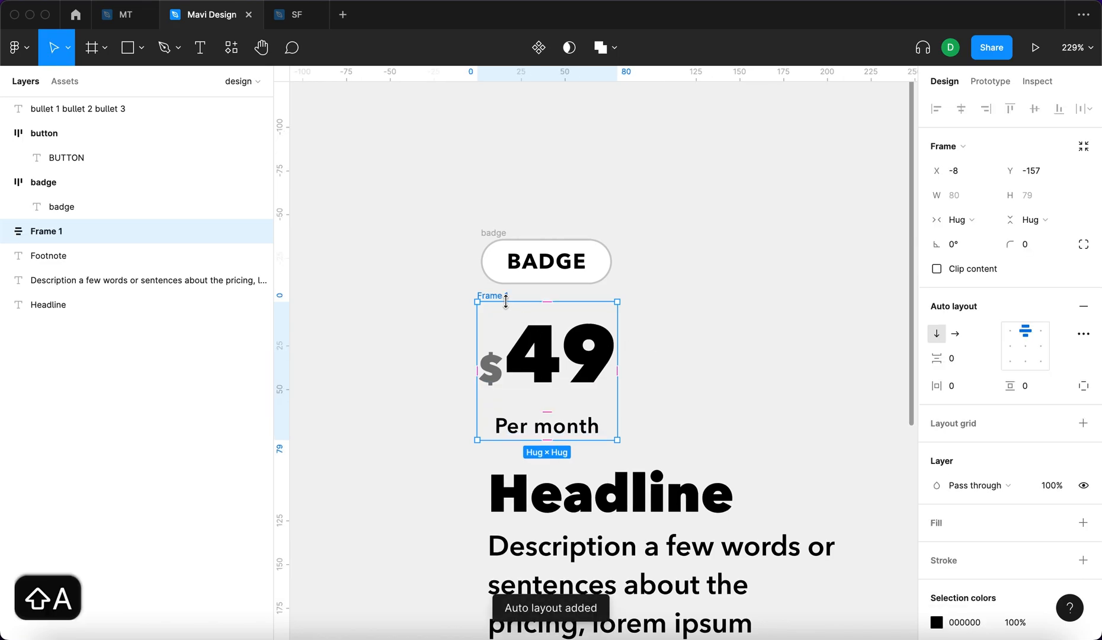
pyautogui.press('super+r')
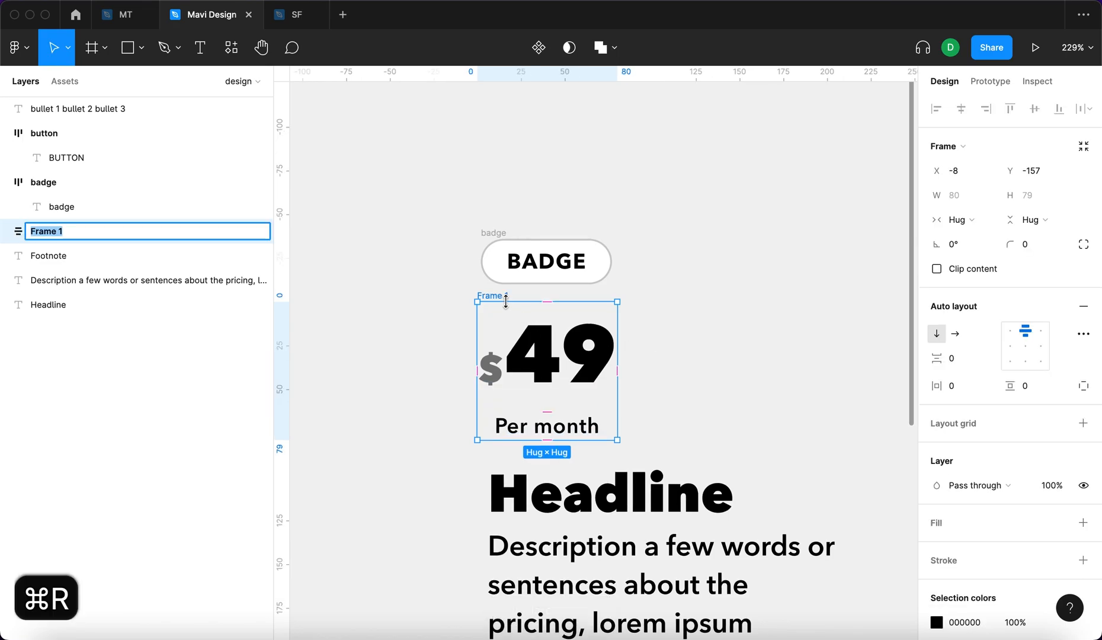
pyautogui.write('price')
pyautogui.press('Return')
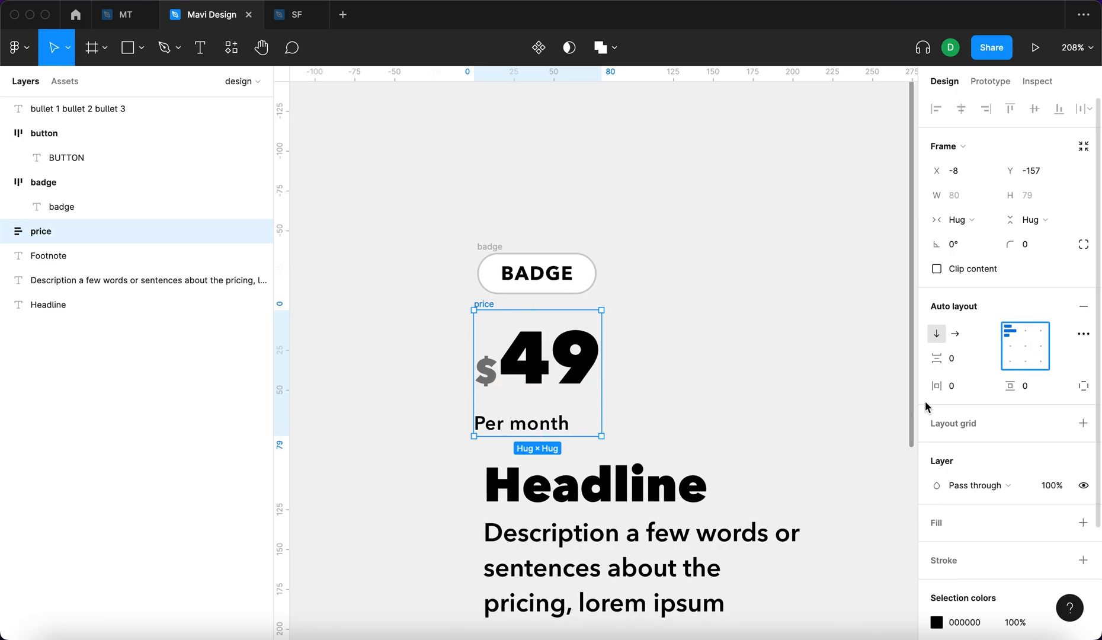
# Step: Left-align the price frame's contents and set the spacing between its items to -10
pyautogui.moveTo(935, 360)
pyautogui.mouseDown()
pyautogui.moveTo(911, 370)
pyautogui.moveTo(922, 371)
pyautogui.mouseUp()
pyautogui.click(812, 376)
pyautogui.click(598, 373)
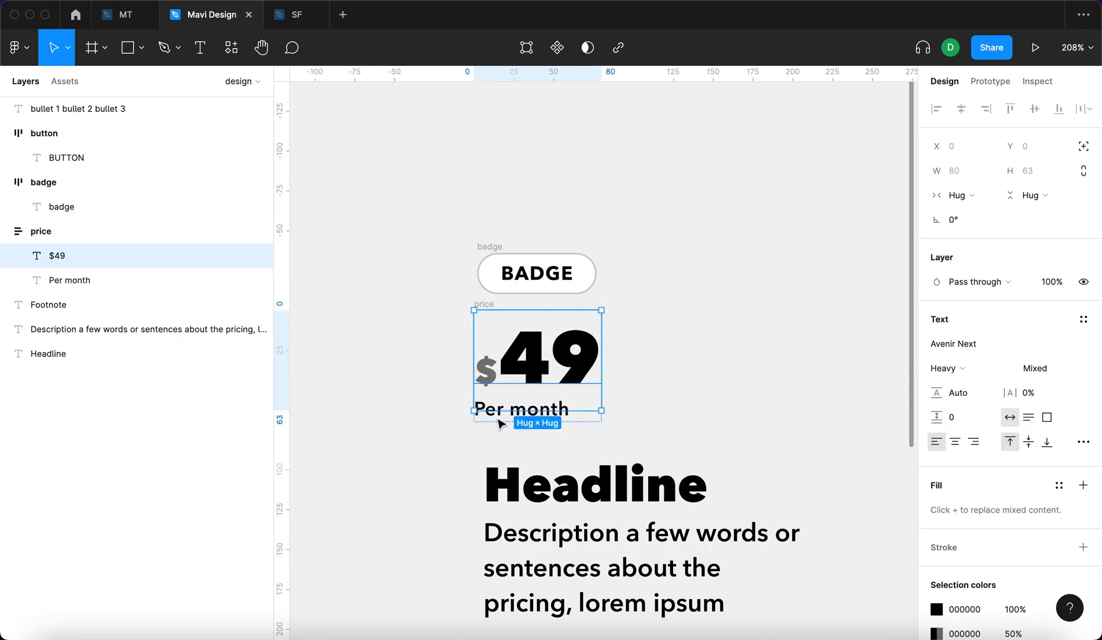
pyautogui.scroll(5, 505, 405)
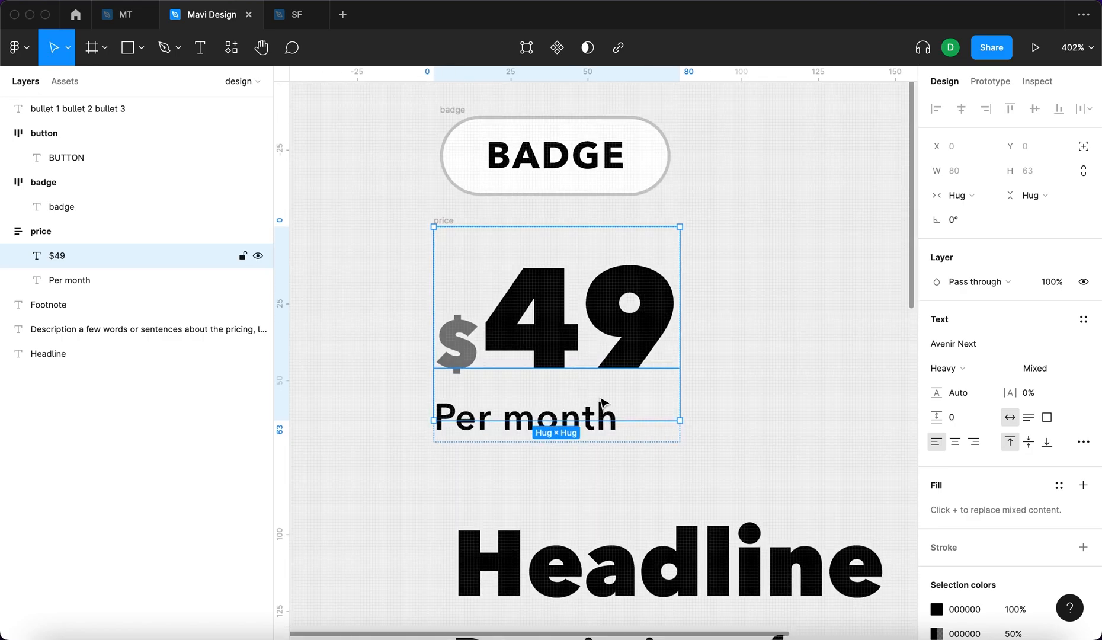
pyautogui.click(406, 187)
pyautogui.click(455, 234)
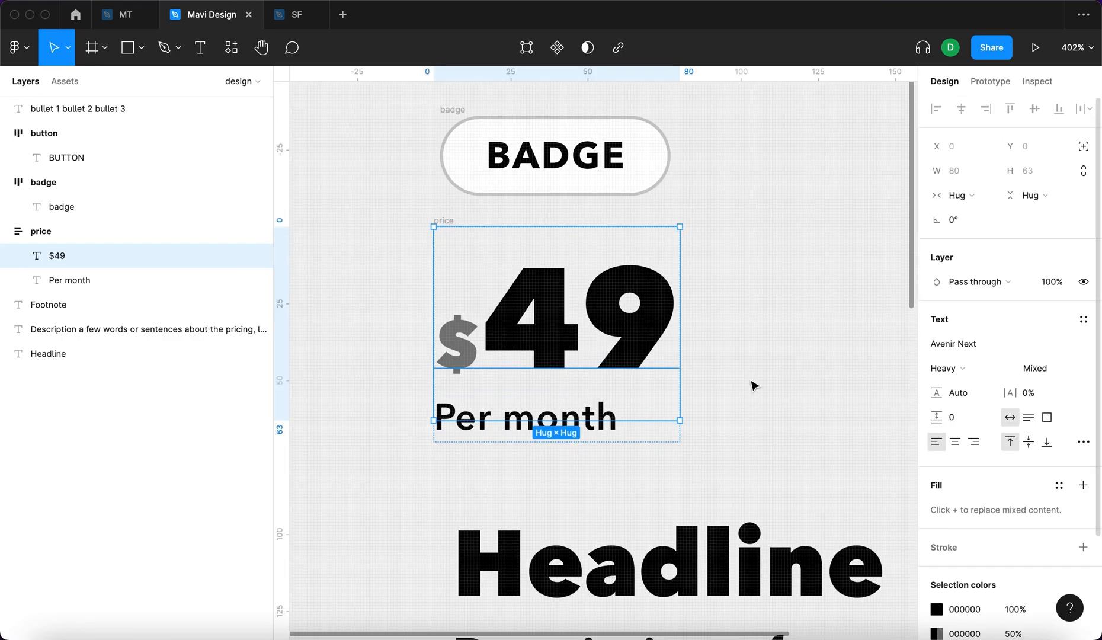
pyautogui.press('Escape')
pyautogui.moveTo(937, 361)
pyautogui.mouseDown()
pyautogui.moveTo(873, 372)
pyautogui.moveTo(949, 366)
pyautogui.mouseUp()
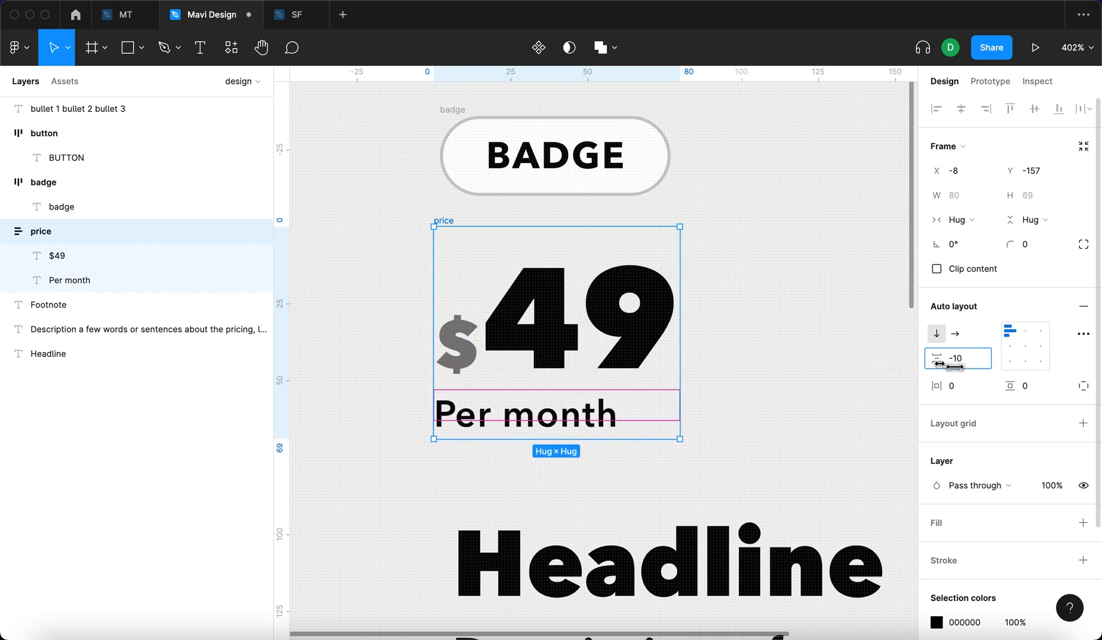
pyautogui.click(758, 356)
# Step: Group the headline, description and bullet list in an auto layout frame named "copy"
pyautogui.scroll(-5, 758, 356)
pyautogui.click(758, 389)
pyautogui.scroll(-3, 729, 392)
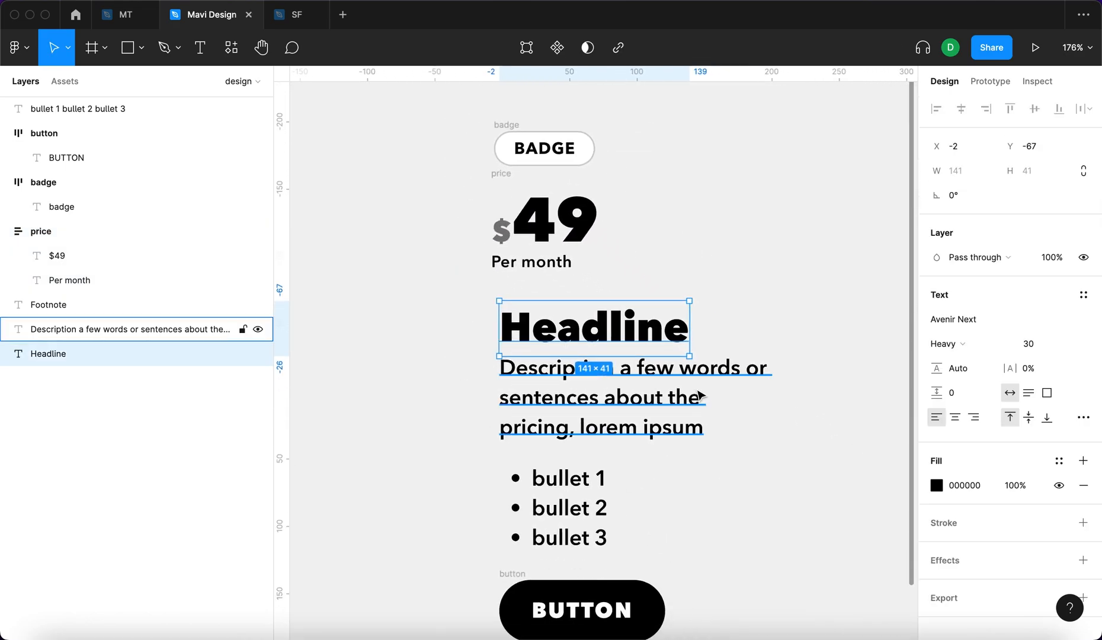
pyautogui.keyDown('shift'); pyautogui.click(640, 403); pyautogui.keyUp('shift')
pyautogui.keyDown('shift'); pyautogui.click(547, 533); pyautogui.keyUp('shift')
pyautogui.scroll(-3, 438, 426)
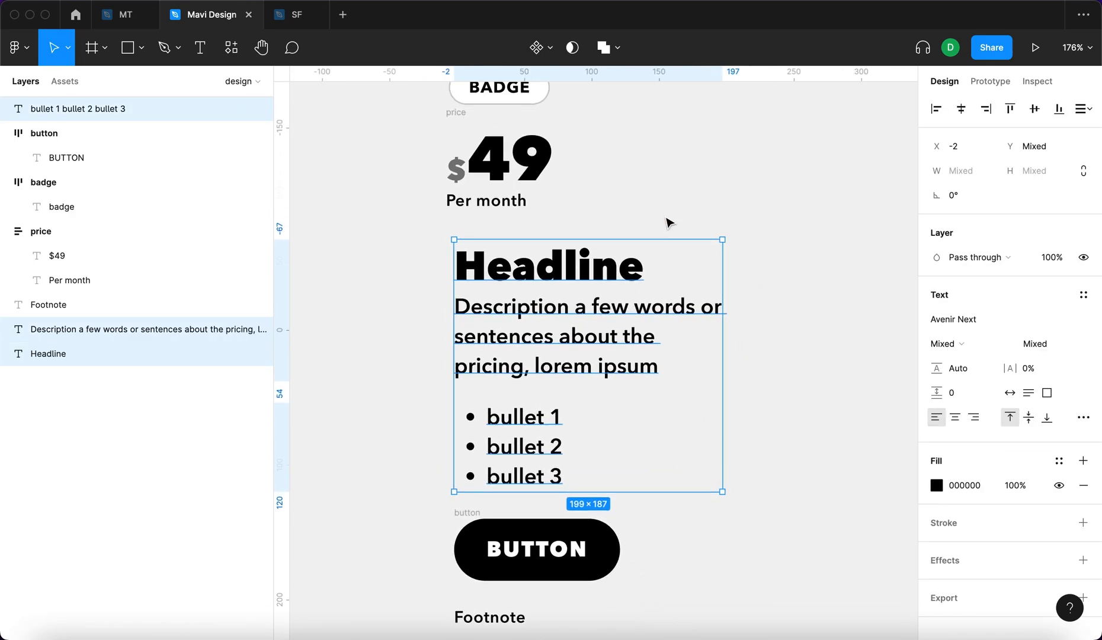
pyautogui.hotkey('shift', 'a')
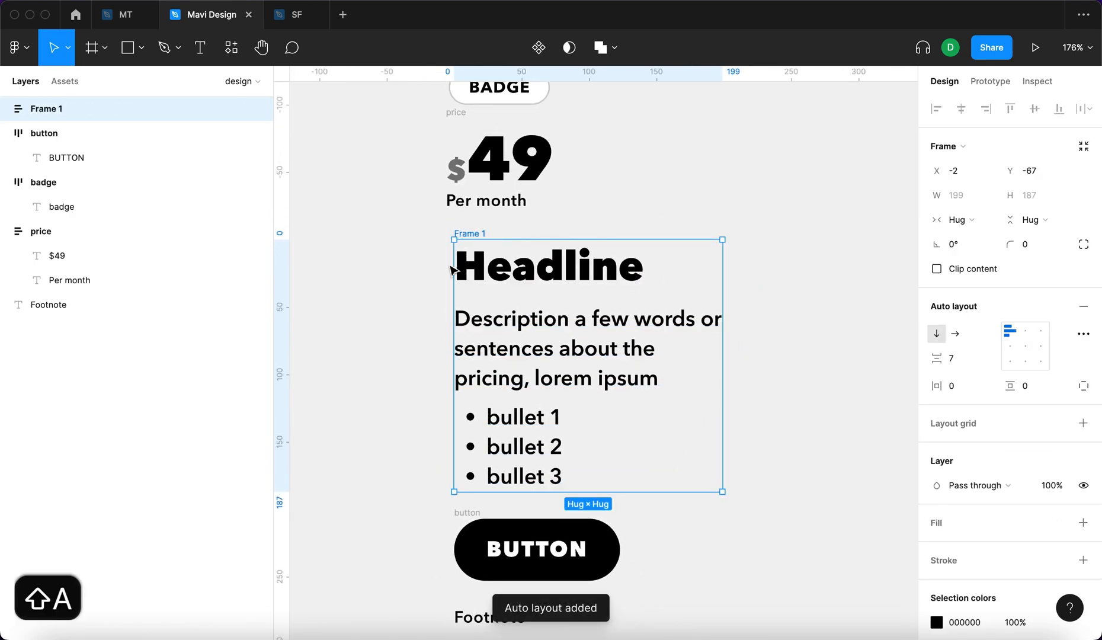
pyautogui.press('super+r')
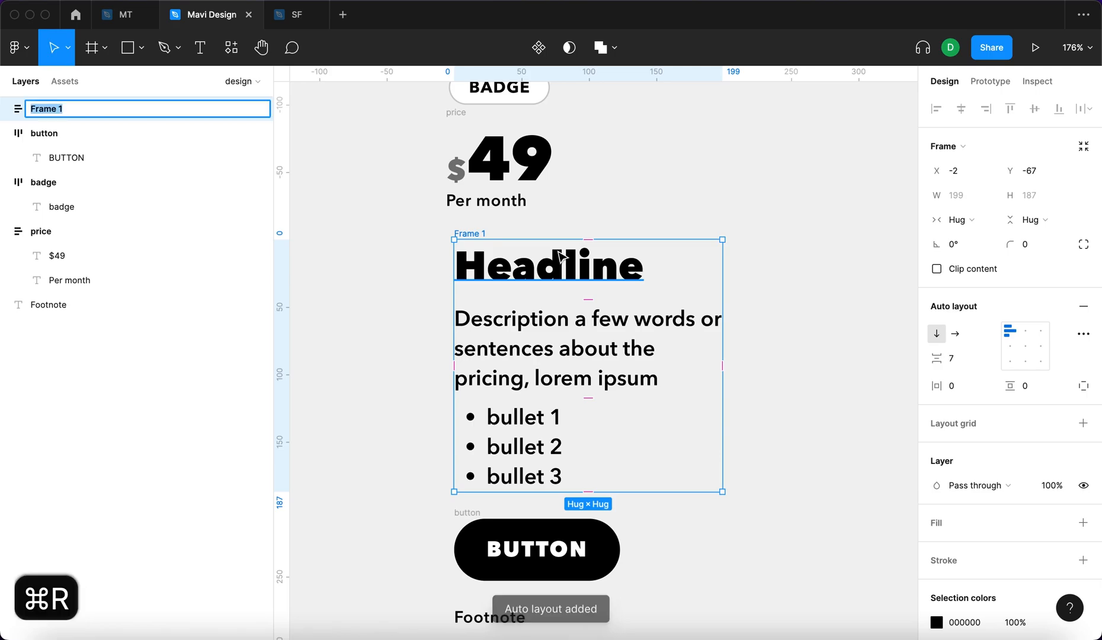
pyautogui.write('copz')
pyautogui.press('BackSpace')
pyautogui.write('y')
pyautogui.press('Return')
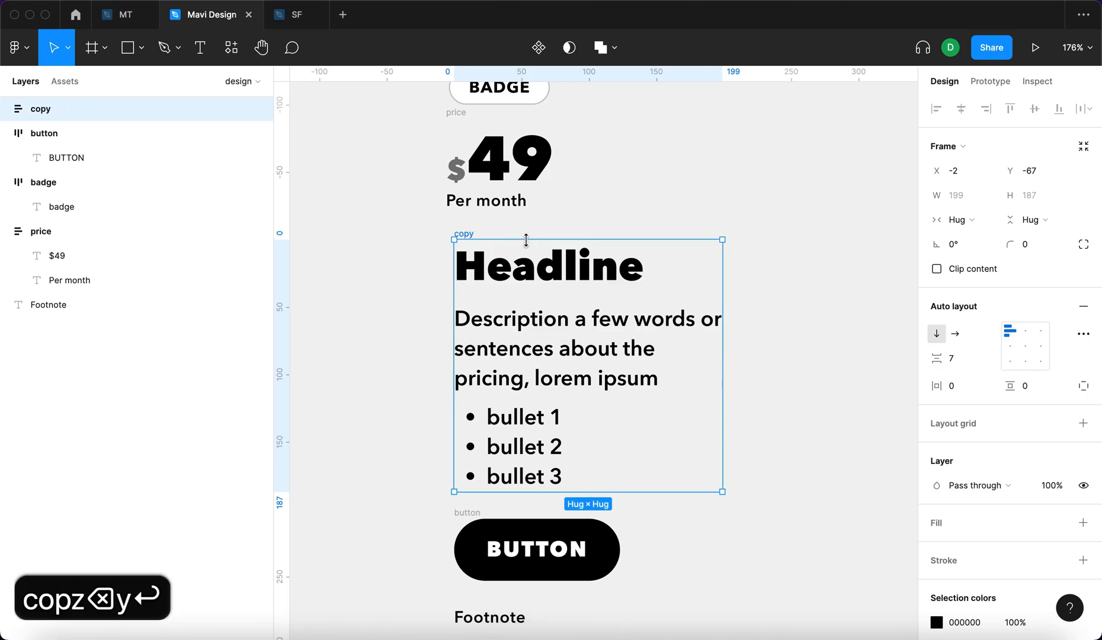
# Step: Set the headline, description and bullet list inside the copy frame to fill the container's width
pyautogui.press('Return')
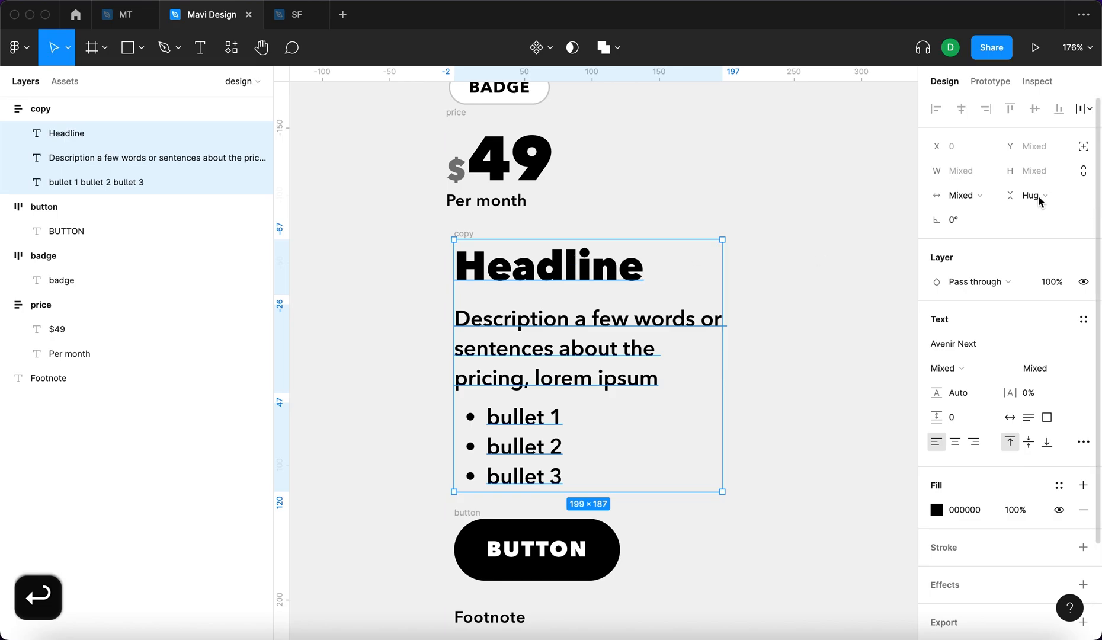
pyautogui.click(963, 195)
pyautogui.click(969, 264)
pyautogui.click(836, 266)
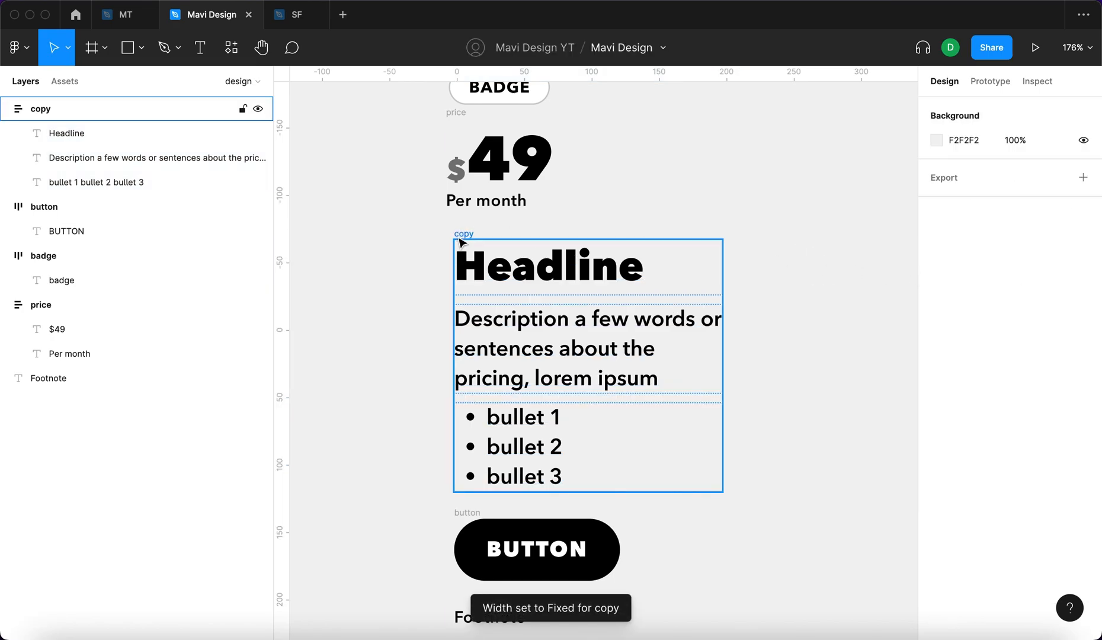
# Step: Resize the copy frame to about 187 wide
pyautogui.click(463, 237)
pyautogui.moveTo(723, 277); pyautogui.dragTo(792, 296)
pyautogui.click(769, 293)
# Step: Group the button and the footnote in an auto layout frame named "cta"
pyautogui.scroll(-3, 769, 292)
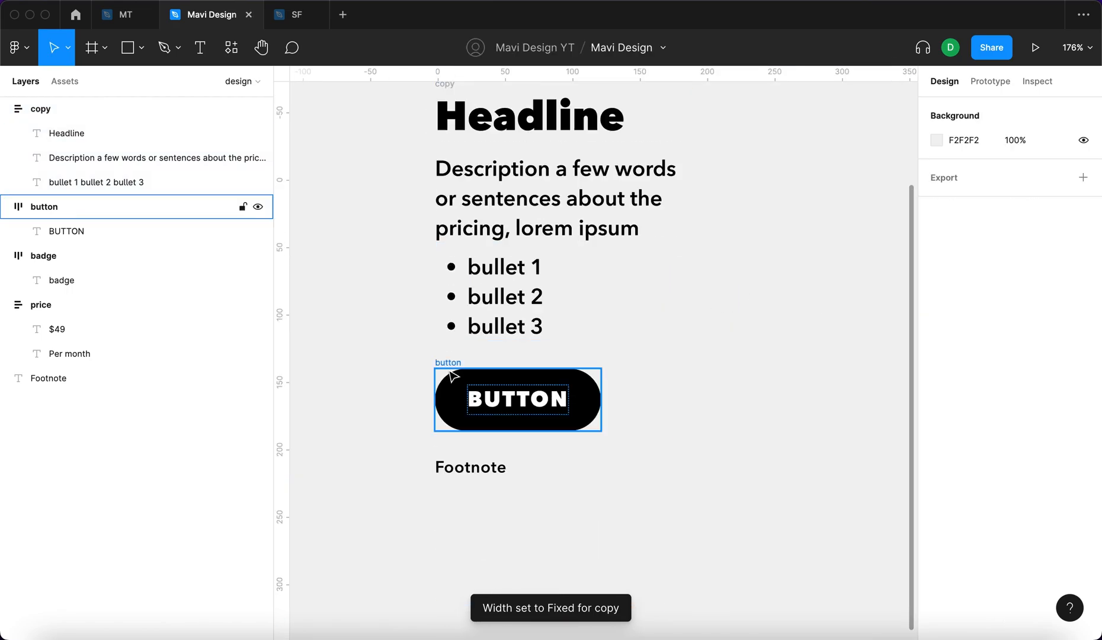
pyautogui.click(458, 376)
pyautogui.keyDown('shift'); pyautogui.click(487, 471); pyautogui.keyUp('shift')
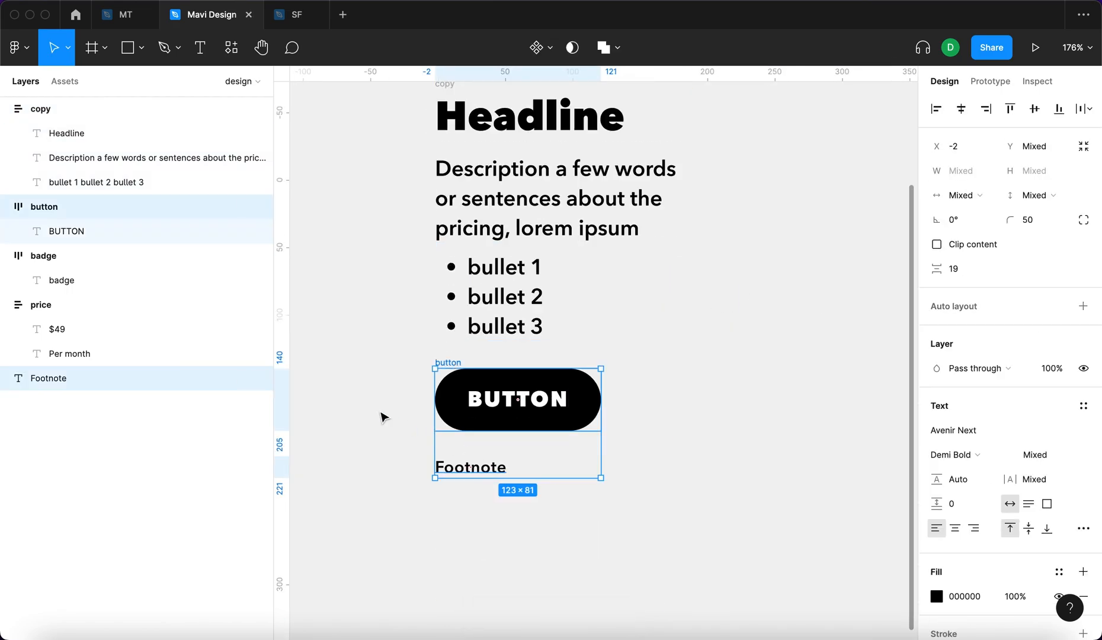
pyautogui.hotkey('shift', 'a')
pyautogui.doubleClick(439, 362)
pyautogui.write('cta')
pyautogui.press('Return')
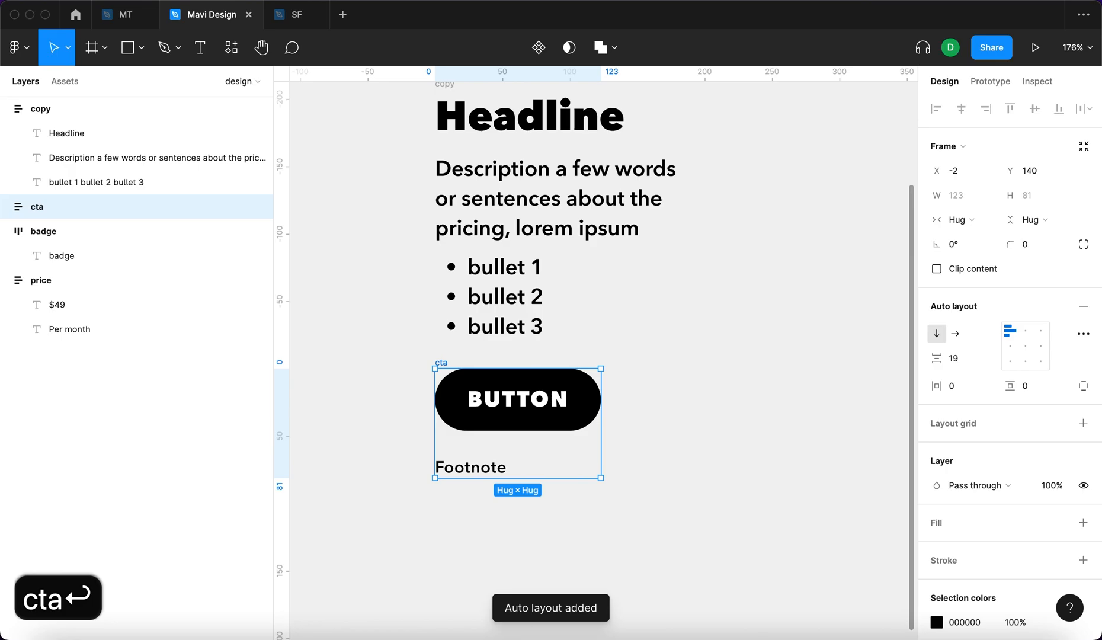
# Step: Replace the footnote text under the button with "Cancel anytime"
pyautogui.click(461, 464)
pyautogui.click(459, 461)
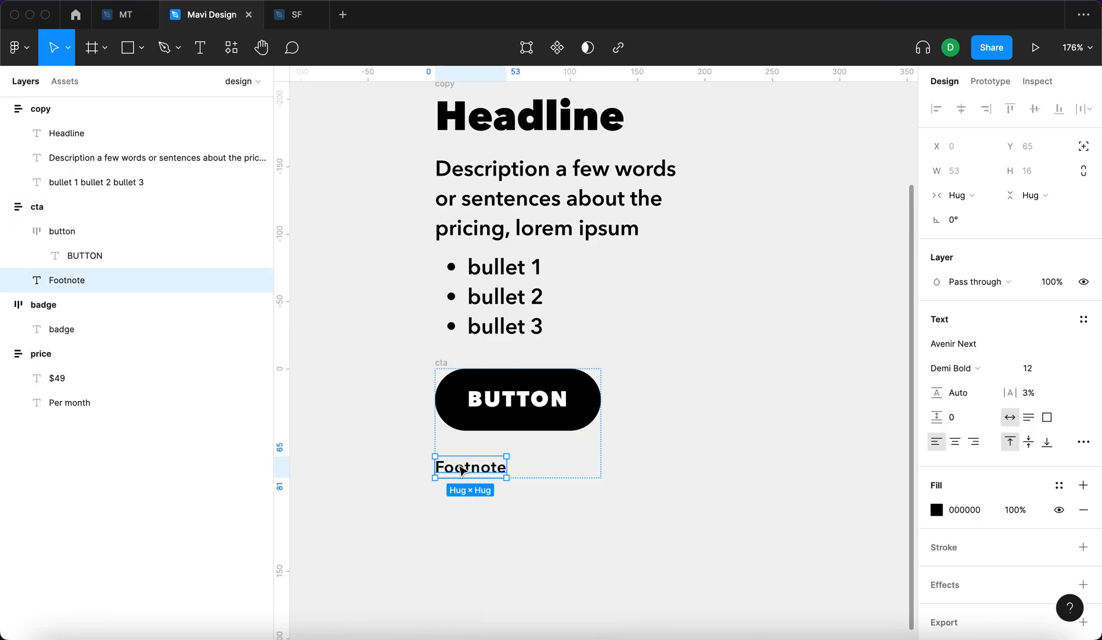
pyautogui.doubleClick(462, 471)
pyautogui.write('Cancel anztime')
pyautogui.press('BackSpace')
pyautogui.press('BackSpace')
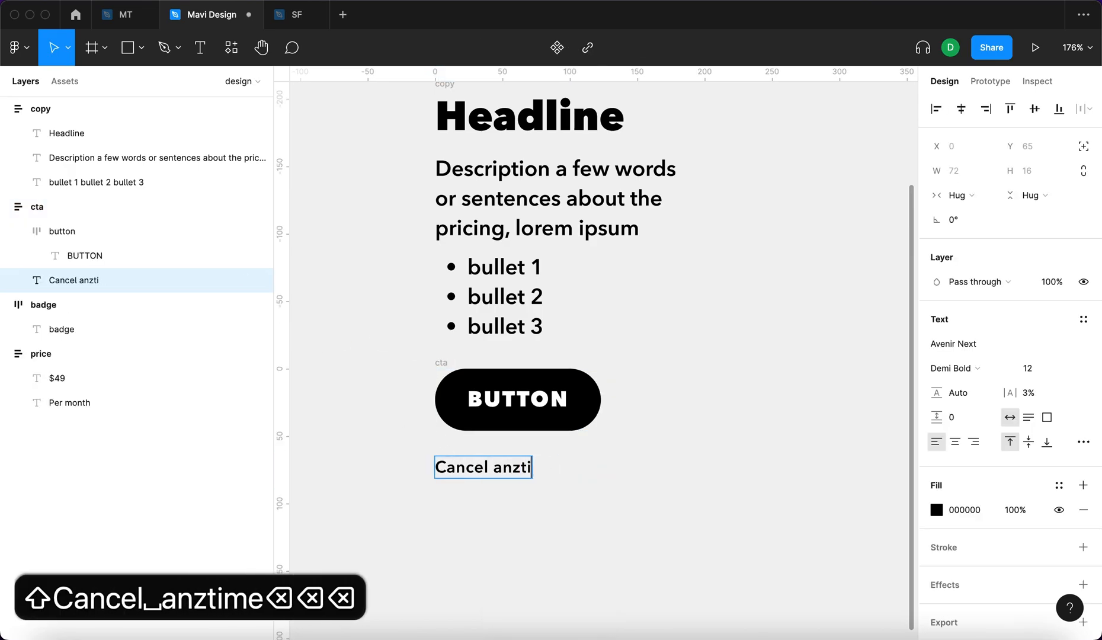
pyautogui.write('ytime')
pyautogui.click(509, 482)
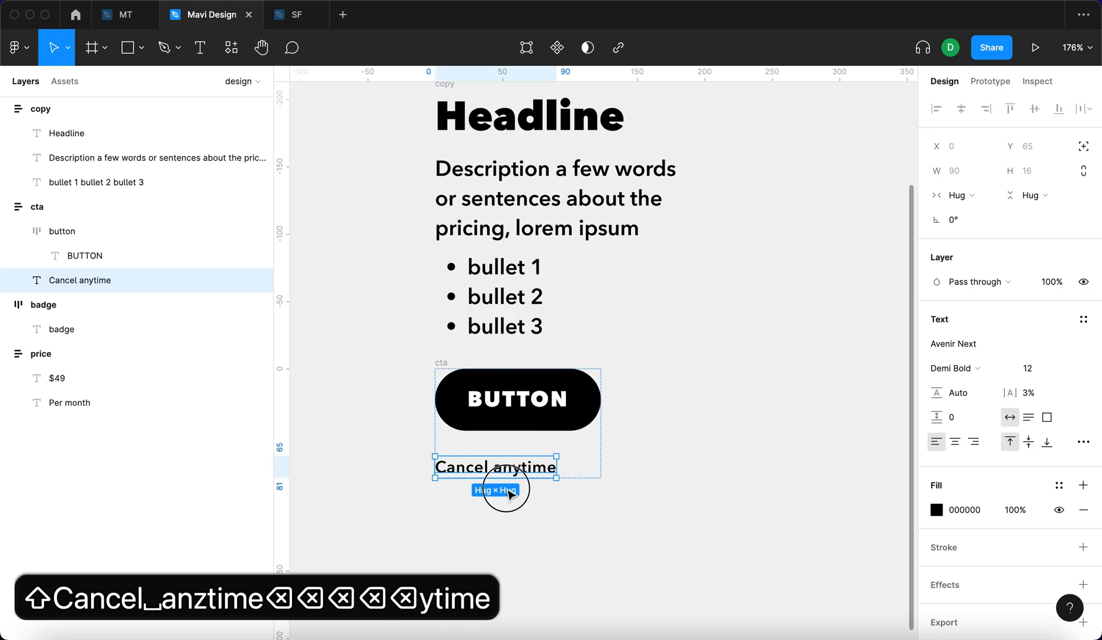
# Step: Reduce the cta frame's item spacing to bring the footnote closer to the button
pyautogui.click(442, 362)
pyautogui.scroll(-5, 719, 339)
pyautogui.scroll(5, 709, 300)
pyautogui.moveTo(937, 358)
pyautogui.mouseDown()
pyautogui.moveTo(905, 368)
pyautogui.moveTo(924, 368)
pyautogui.mouseUp()
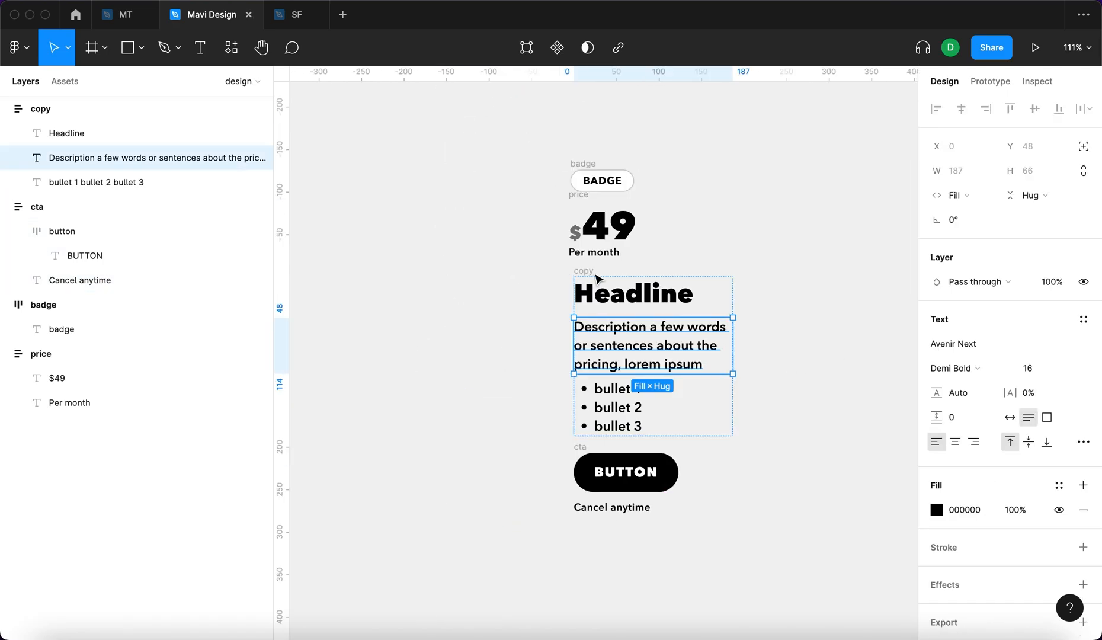
# Step: Move the copy frame up beneath the price frame and align their left edges
pyautogui.moveTo(588, 271); pyautogui.dragTo(582, 248)
pyautogui.click(580, 225)
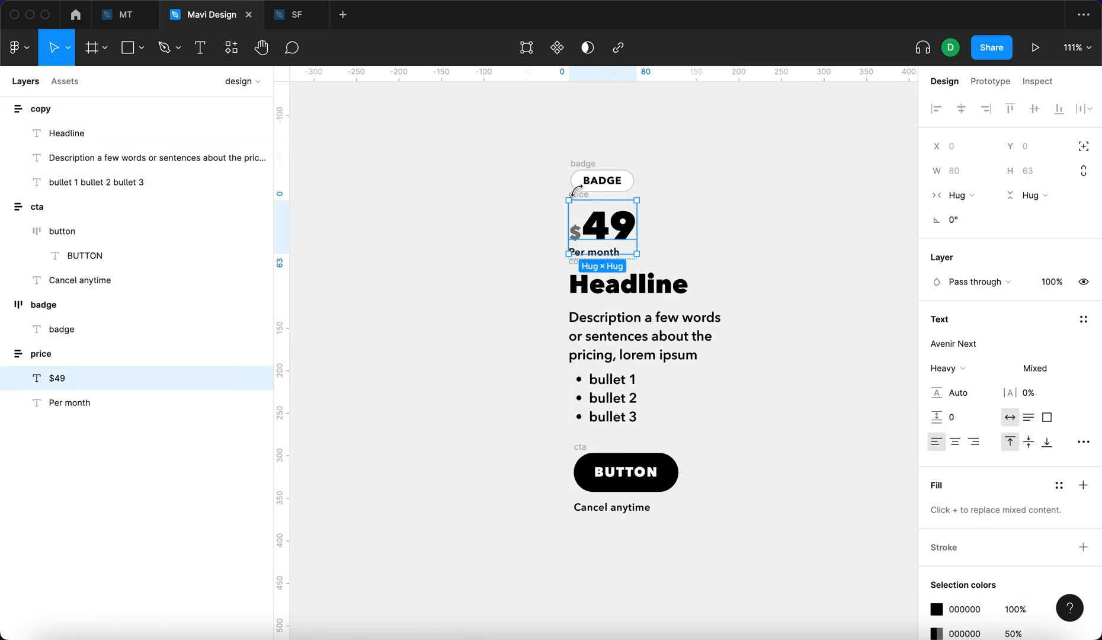
# Step: Set the "$49" and "Per month" texts to fill the width of the price frame
pyautogui.scroll(5, 576, 189)
pyautogui.click(577, 208)
pyautogui.press('Return')
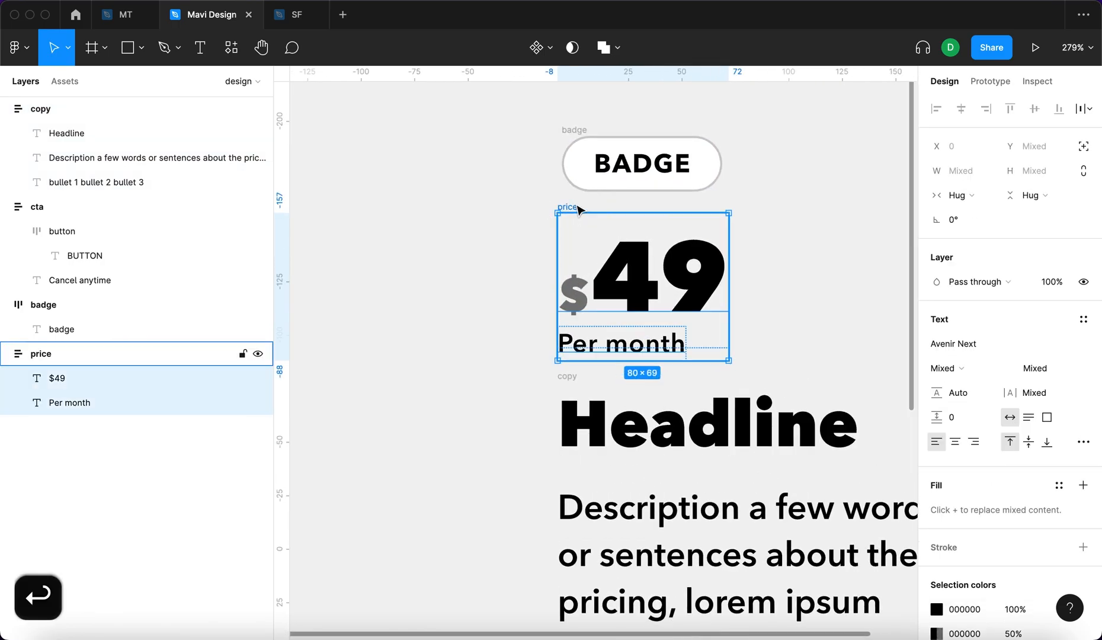
pyautogui.click(957, 195)
pyautogui.click(965, 215)
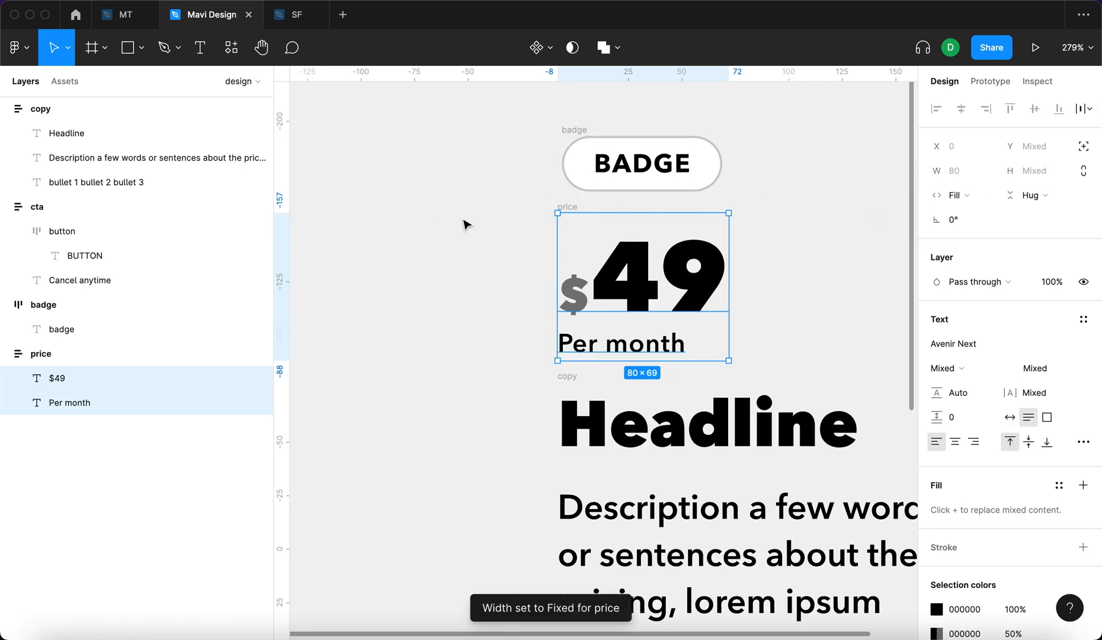
# Step: Group the headline and description texts inside the copy frame in their own auto layout frame
pyautogui.scroll(-5, 460, 217)
pyautogui.click(592, 322)
pyautogui.click(597, 331)
pyautogui.scroll(2, 555, 288)
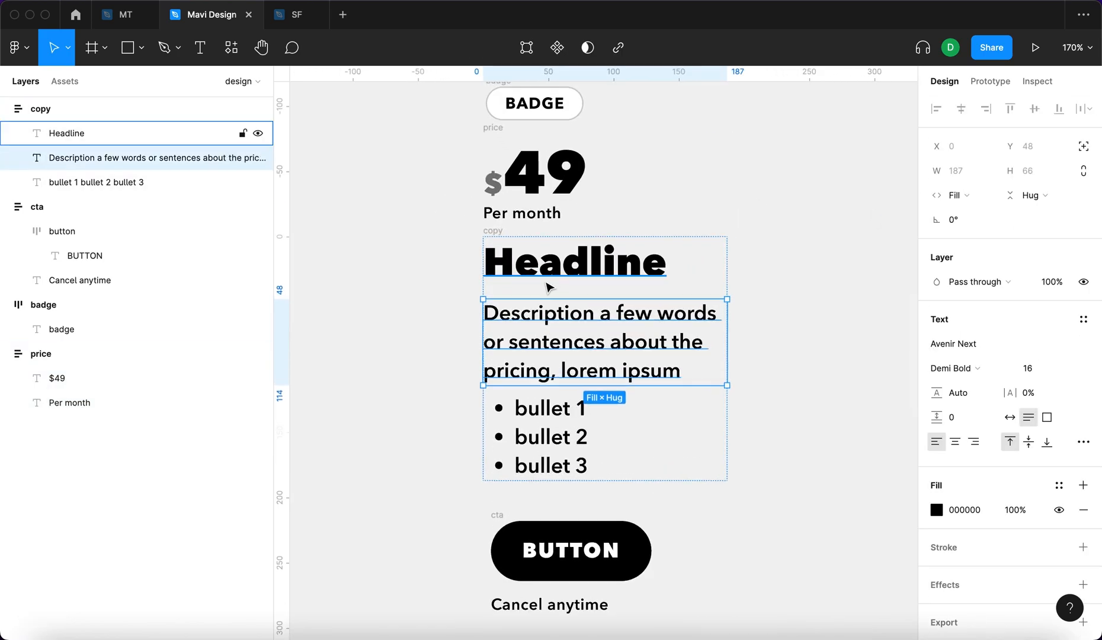
pyautogui.click(512, 267)
pyautogui.keyDown('shift'); pyautogui.click(536, 334); pyautogui.keyUp('shift')
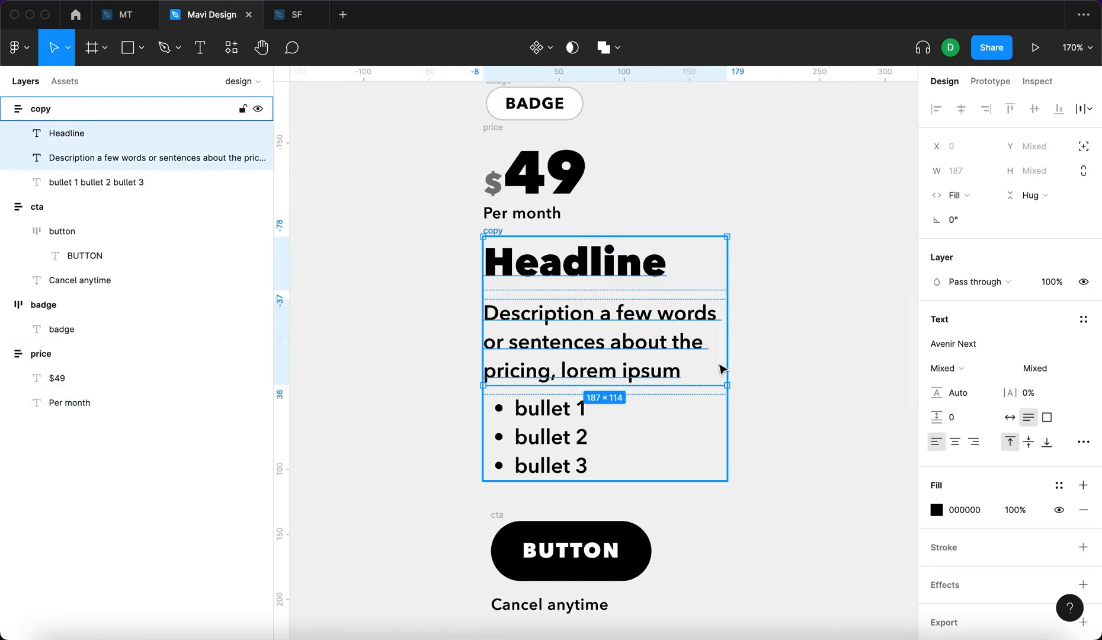
pyautogui.hotkey('shift', 'a')
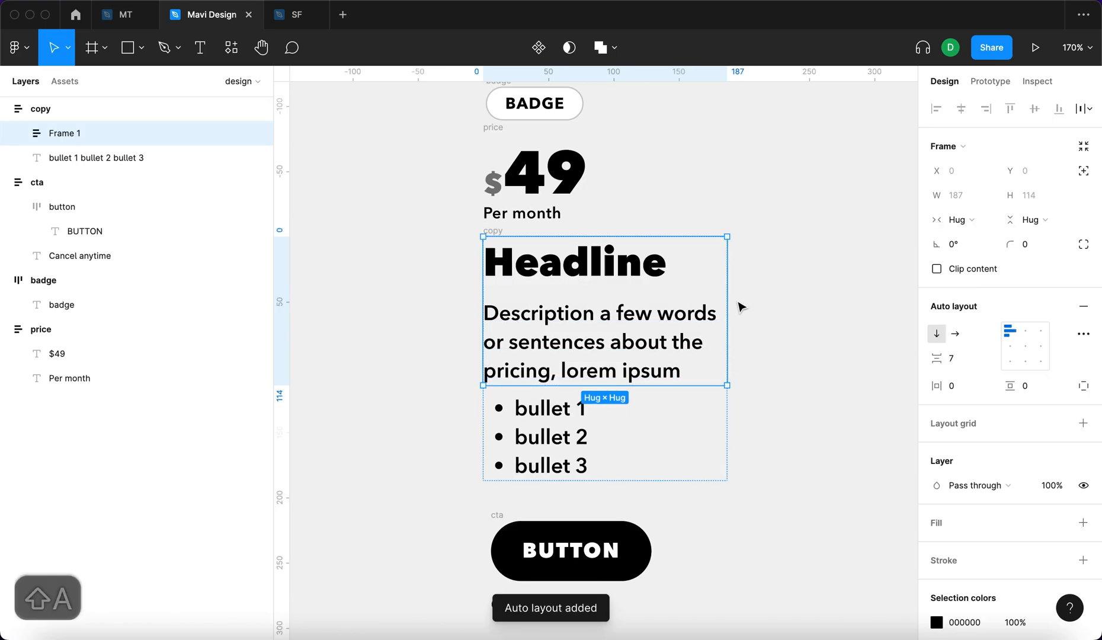
# Step: Rename the new auto layout frame "headline & description"
pyautogui.press('super+r')
pyautogui.write('headline ')
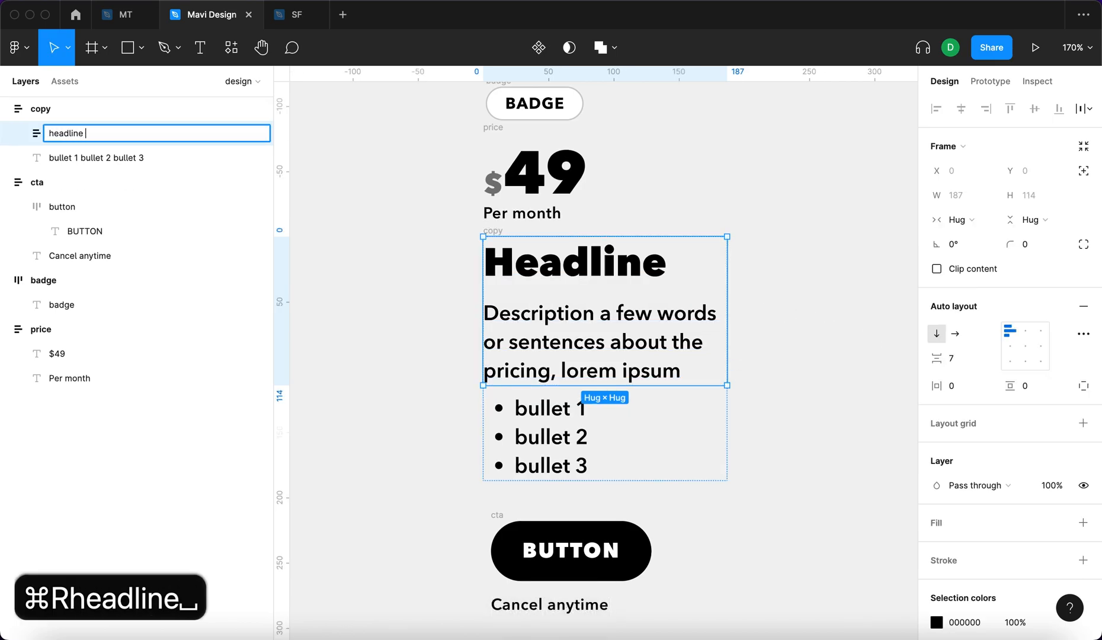
pyautogui.write('& descritpion')
pyautogui.press('BackSpace')
pyautogui.press('BackSpace')
pyautogui.press('BackSpace')
pyautogui.press('BackSpace')
pyautogui.press('BackSpace')
pyautogui.write('ption')
pyautogui.press('Return')
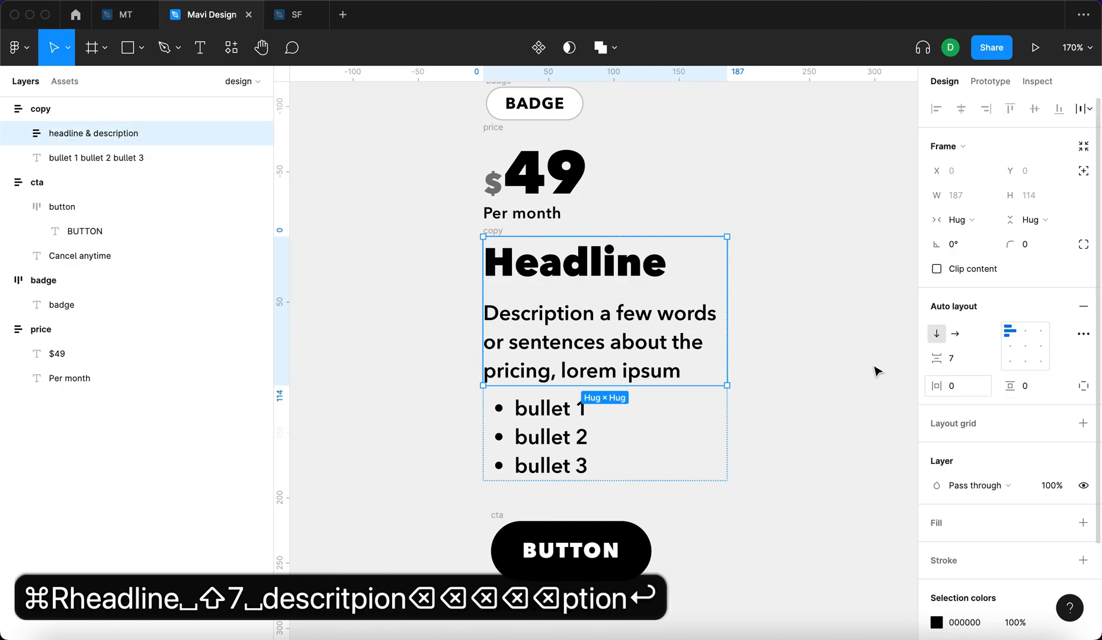
# Step: Set the headline and description texts to fill container width and reduce the spacing between them to -2
pyautogui.press('Return')
pyautogui.click(965, 199)
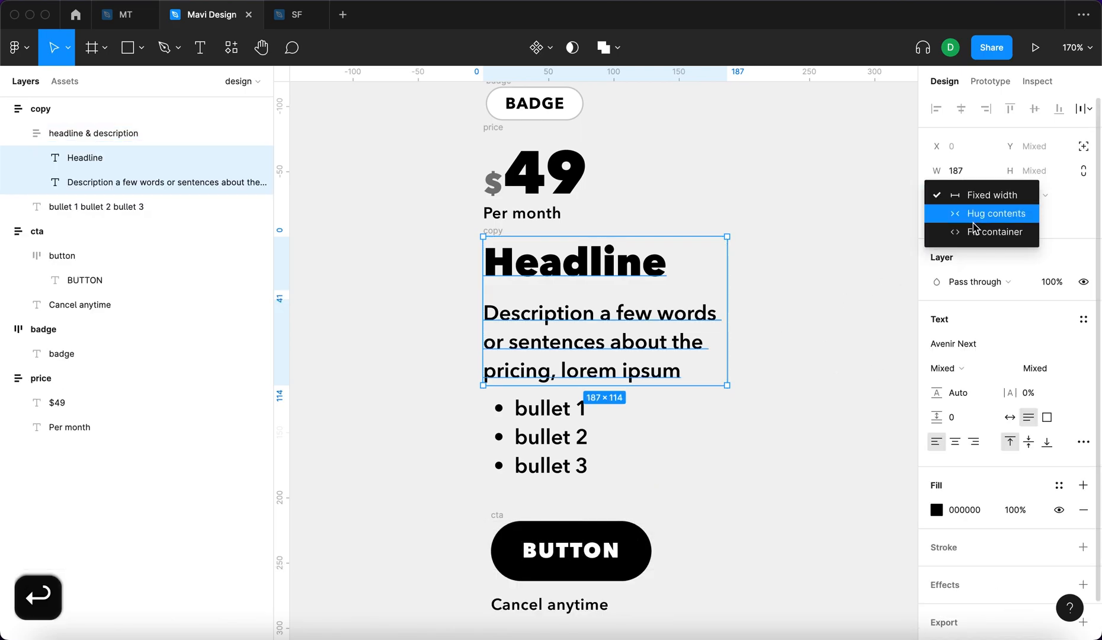
pyautogui.click(975, 230)
pyautogui.click(463, 219)
pyautogui.click(575, 262)
pyautogui.moveTo(938, 359); pyautogui.dragTo(915, 359)
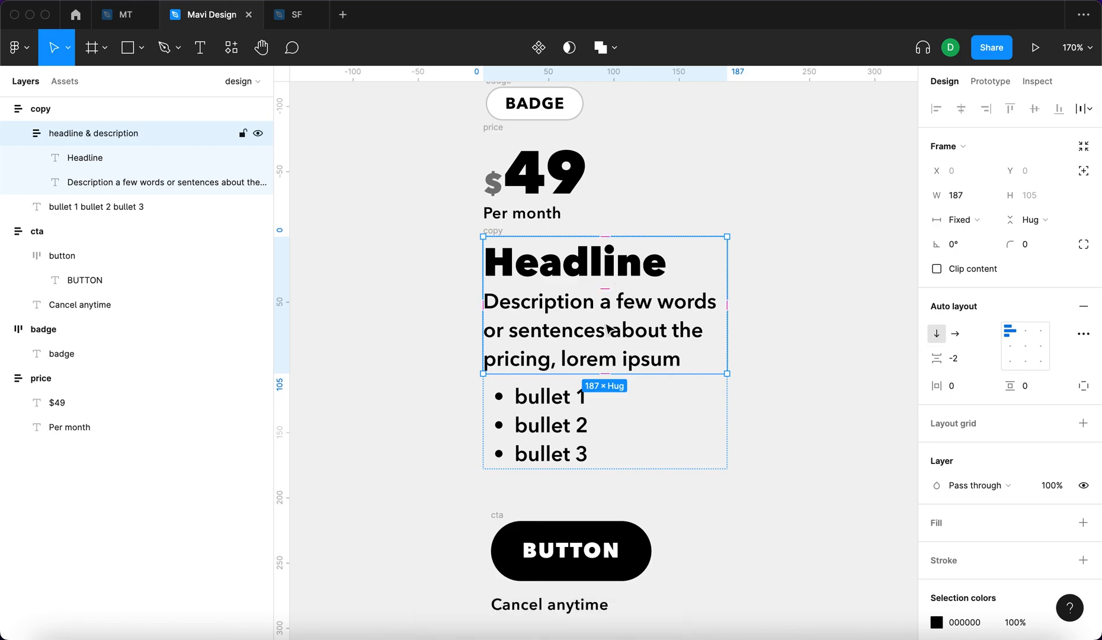
pyautogui.click(407, 271)
# Step: Increase the copy frame's item spacing to separate the bullet list from the description
pyautogui.click(491, 231)
pyautogui.moveTo(937, 359); pyautogui.dragTo(973, 362)
pyautogui.press('Escape')
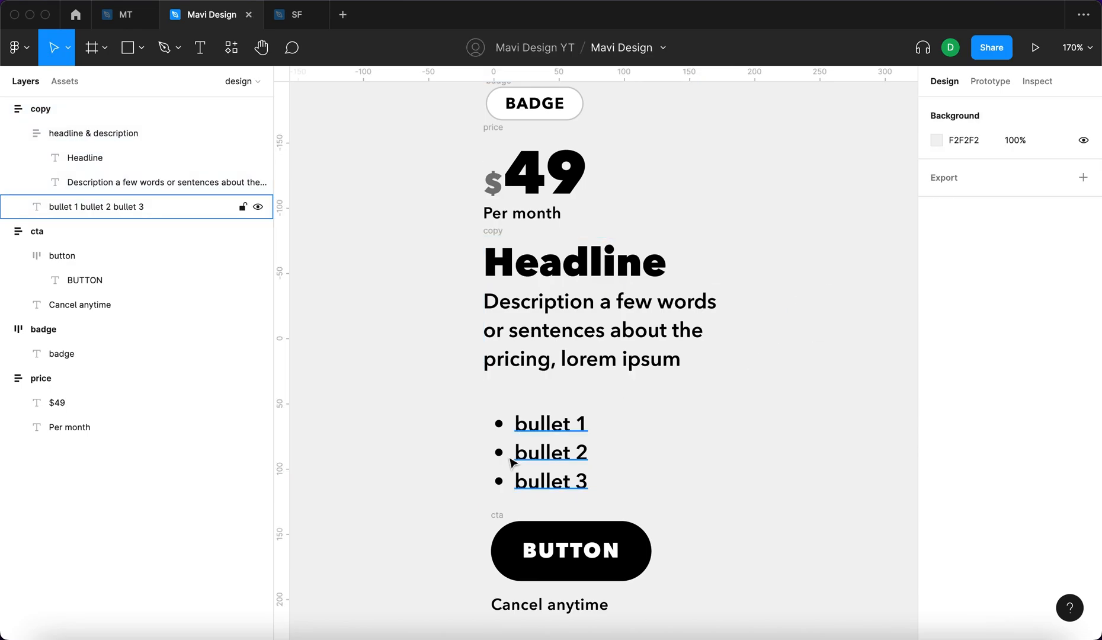
pyautogui.click(558, 248)
pyautogui.moveTo(938, 360)
pyautogui.mouseDown()
pyautogui.moveTo(913, 367)
pyautogui.moveTo(927, 367)
pyautogui.mouseUp()
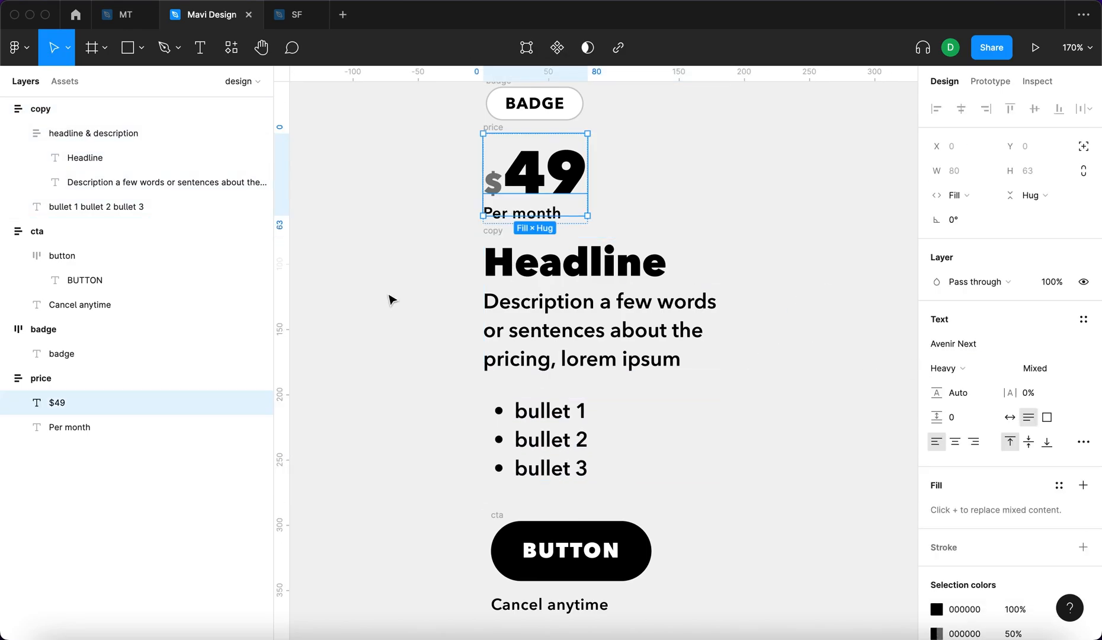
# Step: Move the price, copy and cta frames down together, away from the badge
pyautogui.scroll(-5, 389, 297)
pyautogui.scroll(3, 391, 299)
pyautogui.press('Escape')
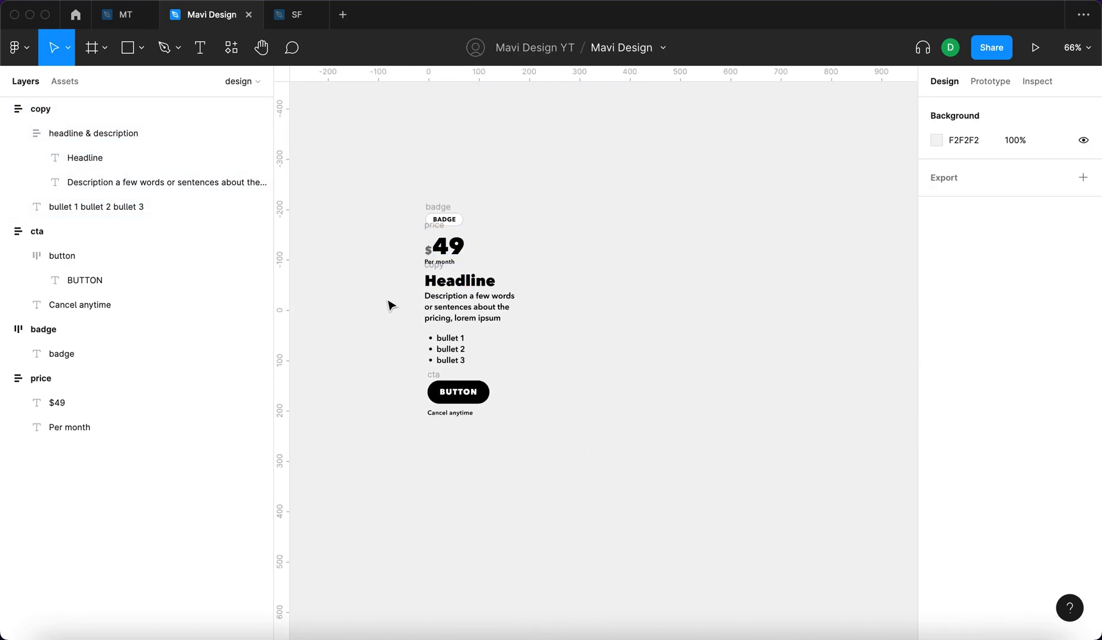
pyautogui.scroll(5, 393, 308)
pyautogui.scroll(3, 397, 319)
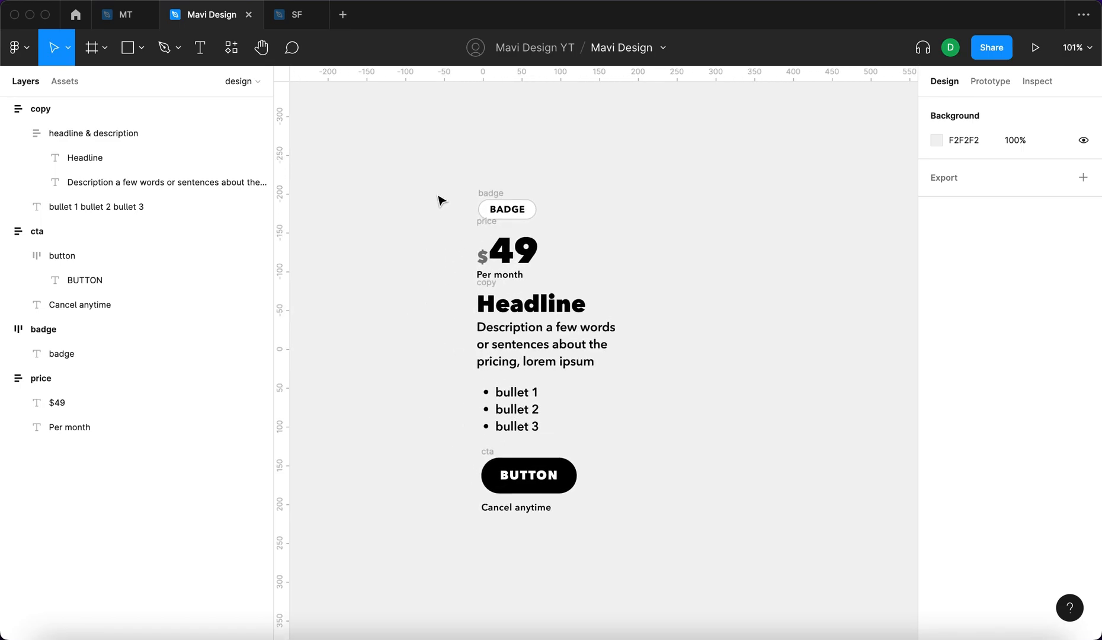
pyautogui.moveTo(439, 508); pyautogui.dragTo(724, 232)
# Step: Wrap the badge, price, copy and cta frames in a vertical auto layout frame with 20 item spacing and a white FFFFFF fill
pyautogui.moveTo(402, 598); pyautogui.dragTo(686, 191)
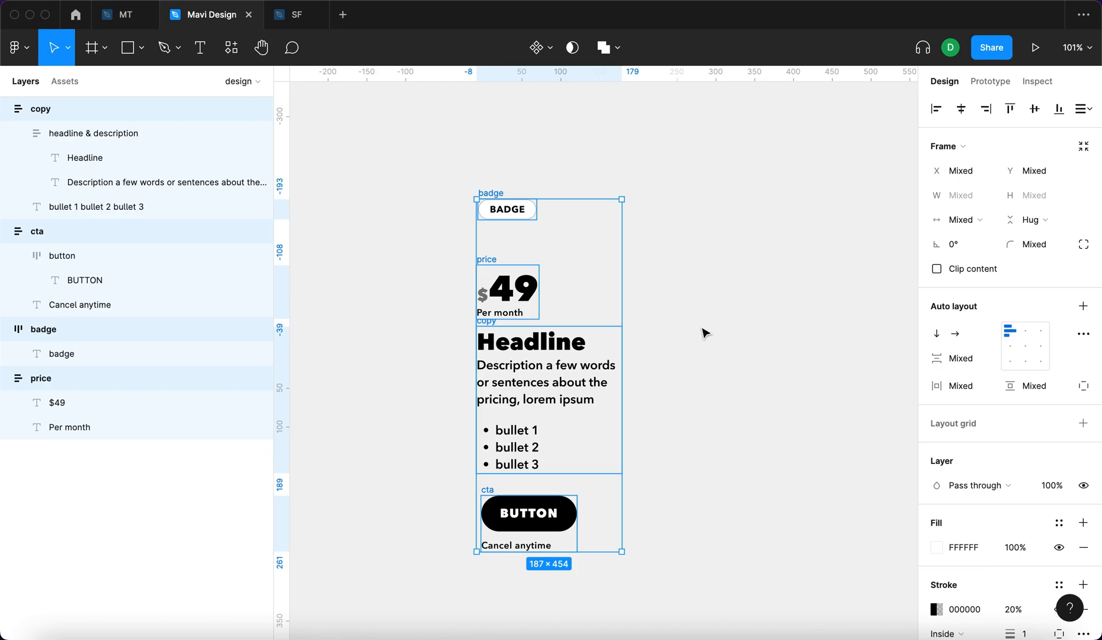
pyautogui.hotkey('shift', 'a')
pyautogui.moveTo(946, 367); pyautogui.dragTo(925, 383)
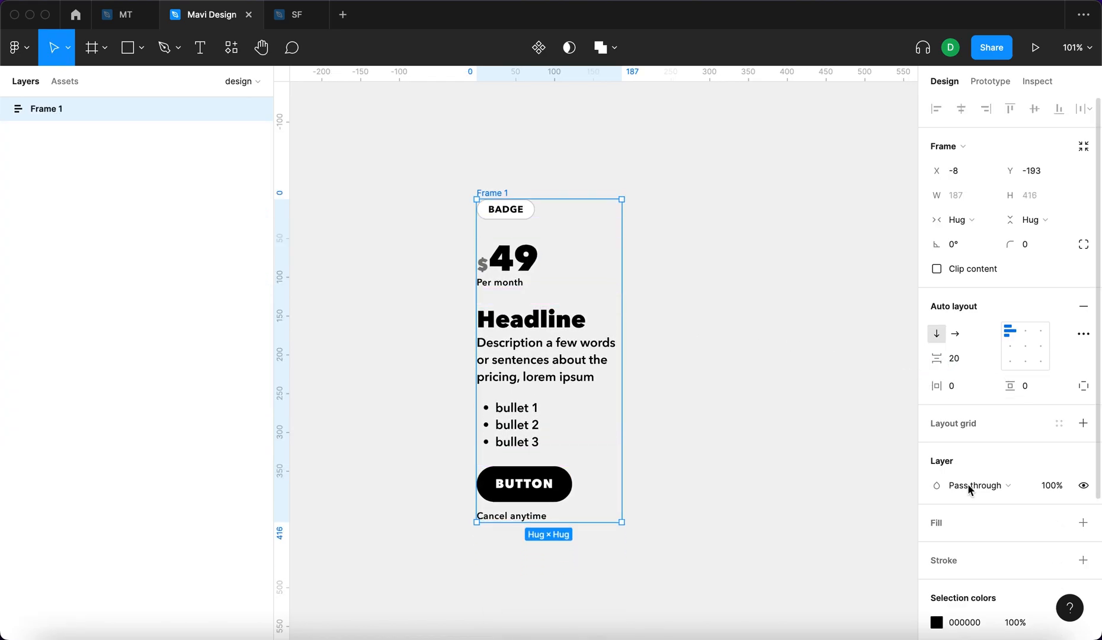
pyautogui.click(1081, 522)
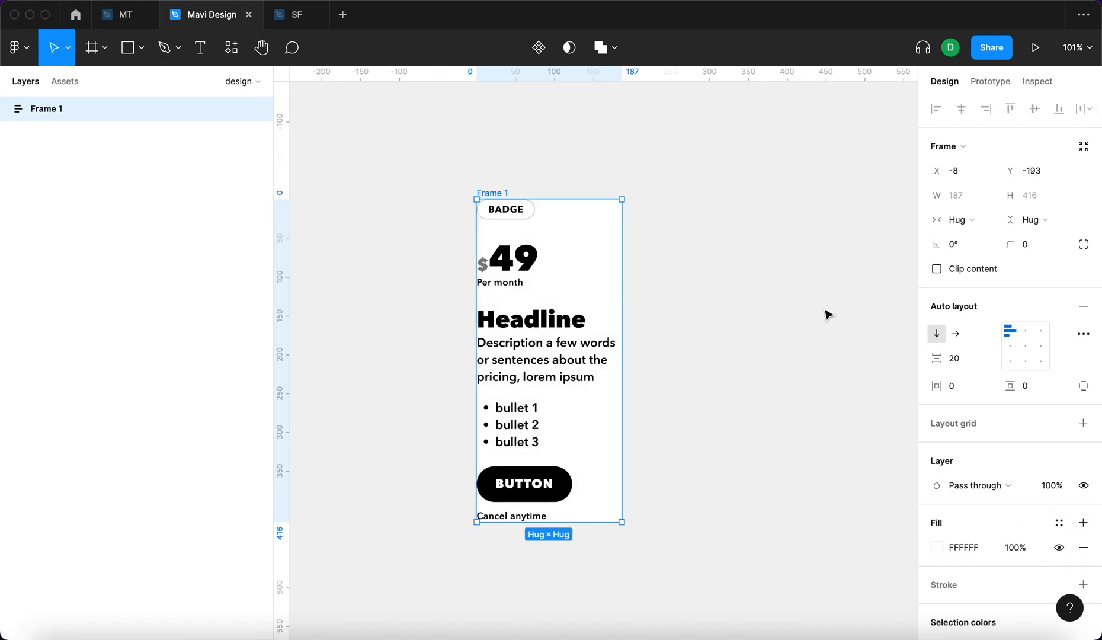
# Step: Set the card frame's padding to 40 horizontally and 30 vertically
pyautogui.hotkey('shift', 'Up')
pyautogui.hotkey('shift', 'Up')
pyautogui.hotkey('shift', 'Up')
pyautogui.hotkey('shift', 'Up')
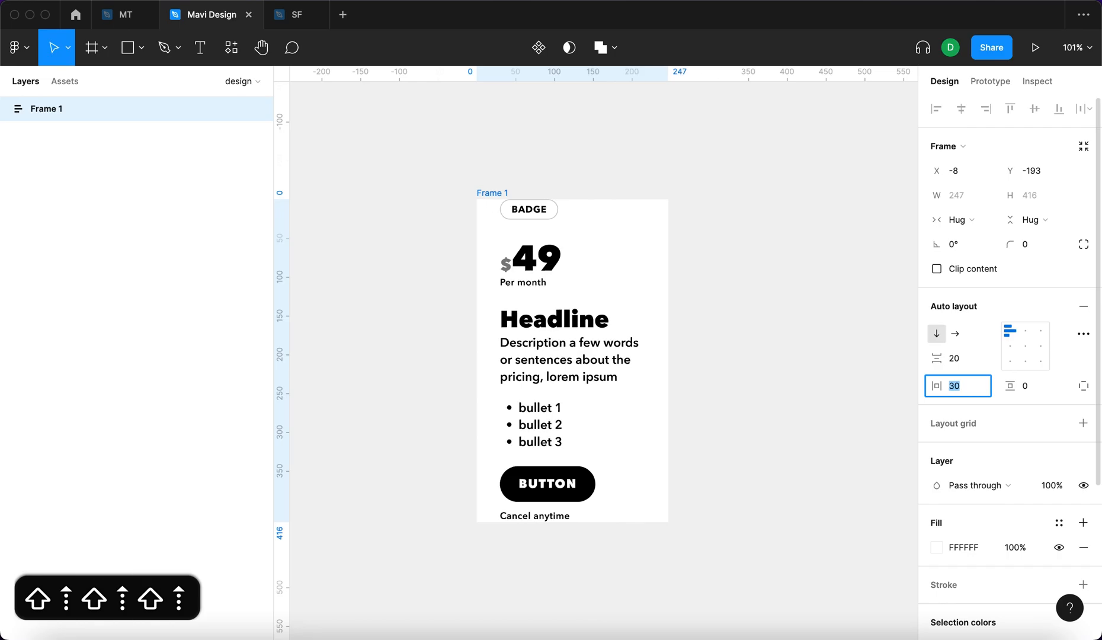
pyautogui.press('Tab')
pyautogui.hotkey('shift', 'Up')
pyautogui.hotkey('shift', 'Up')
pyautogui.hotkey('shift', 'Up')
pyautogui.hotkey('shift', 'Up')
pyautogui.hotkey('shift', 'Down')
pyautogui.press('Return')
pyautogui.click(699, 319)
# Step: Set the price, copy and cta frames to fill container width, leaving out the badge
pyautogui.click(497, 199)
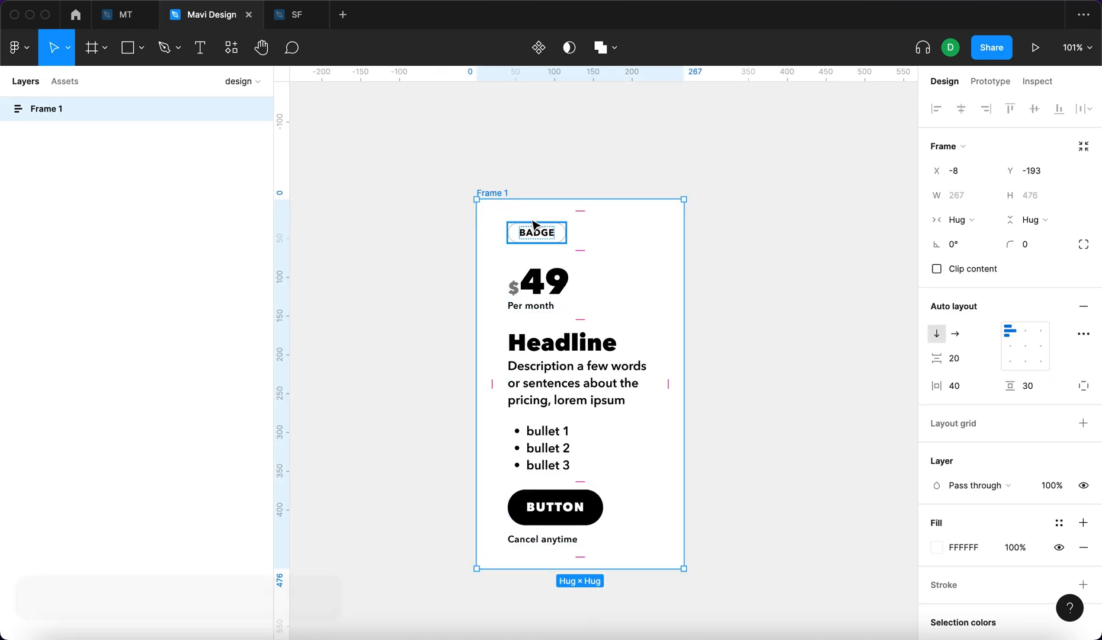
pyautogui.press('Return')
pyautogui.keyDown('shift'); pyautogui.click(538, 238); pyautogui.keyUp('shift')
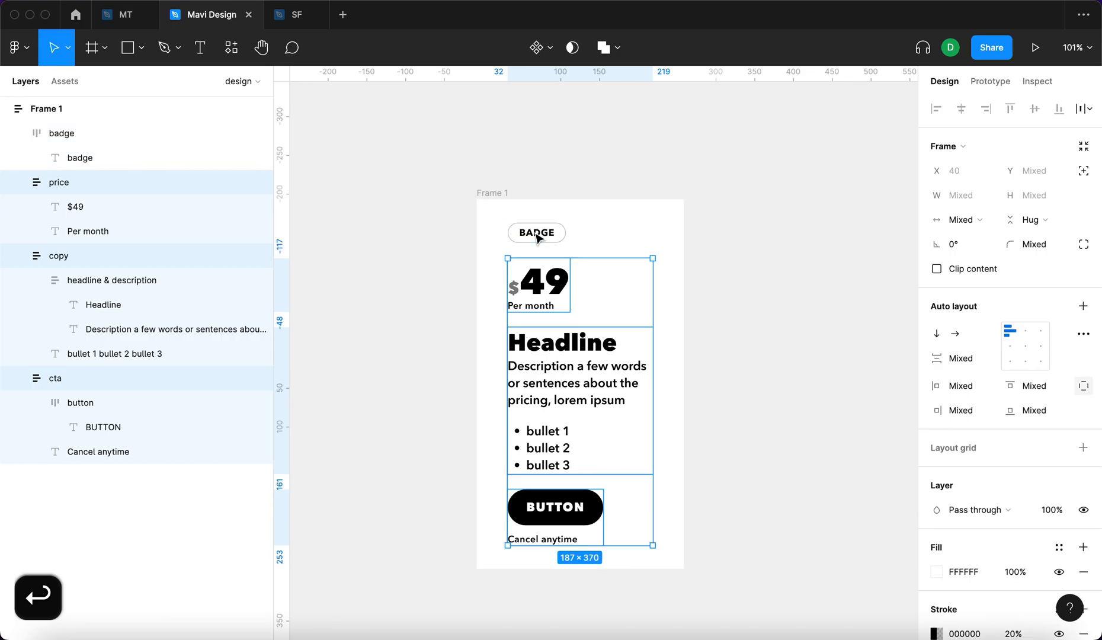
pyautogui.click(956, 220)
pyautogui.click(990, 287)
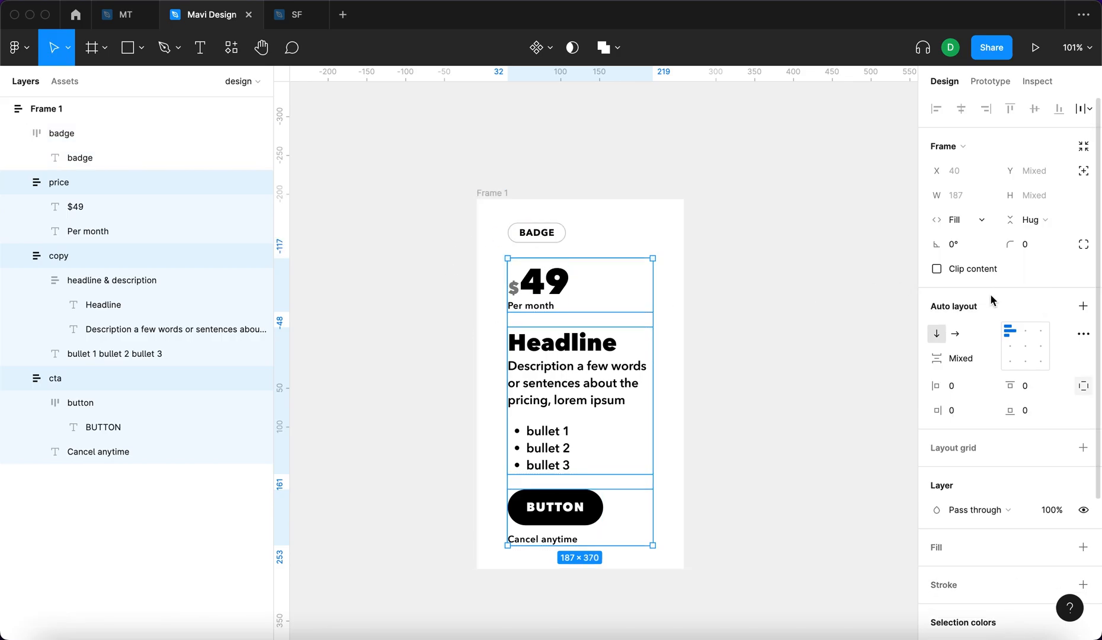
pyautogui.click(845, 407)
# Step: Widen the card frame and set the "headline & description" frame and the bullet list to fill container width
pyautogui.click(495, 193)
pyautogui.moveTo(682, 262); pyautogui.dragTo(711, 266)
pyautogui.click(578, 352)
pyautogui.press('Return')
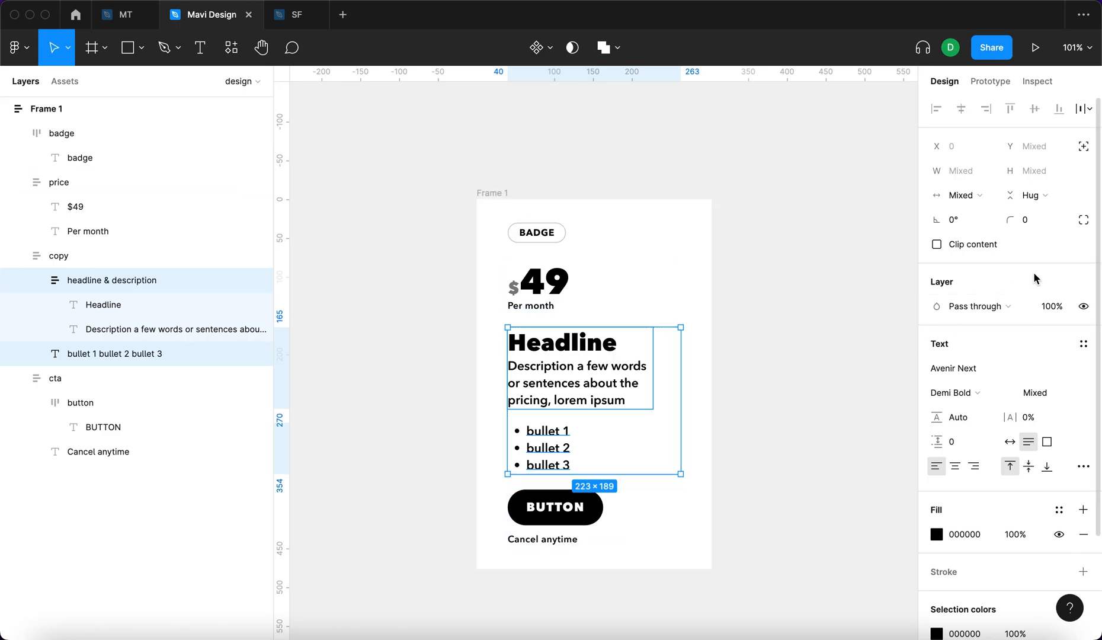
pyautogui.click(963, 195)
pyautogui.click(976, 263)
pyautogui.click(839, 342)
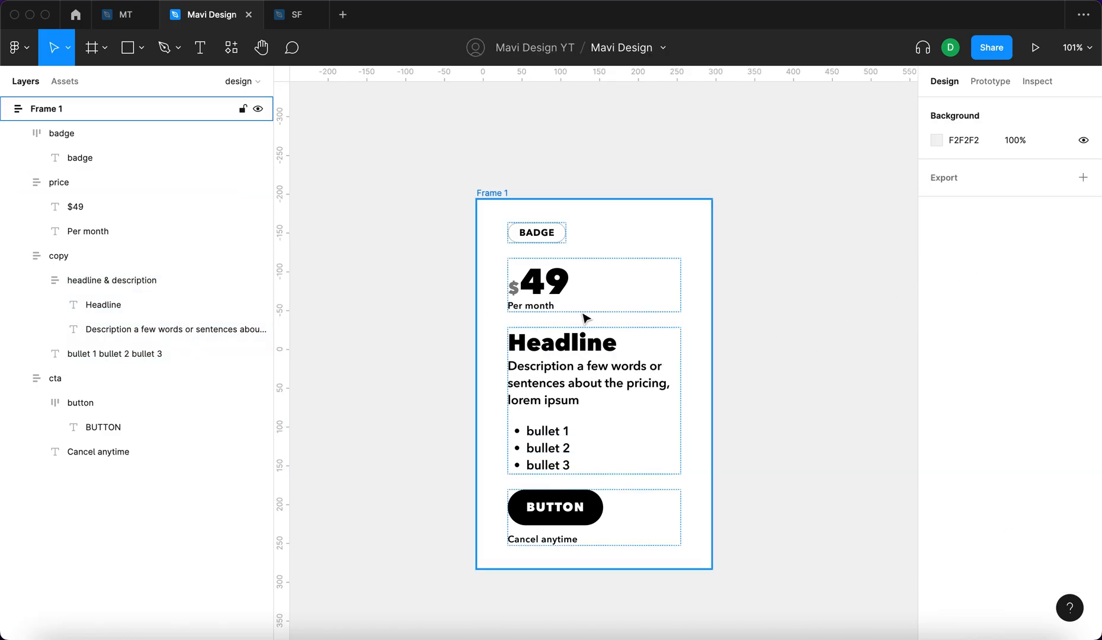
# Step: Set the "Cancel anytime" footnote to fill the width of the cta frame
pyautogui.doubleClick(560, 538)
pyautogui.click(966, 195)
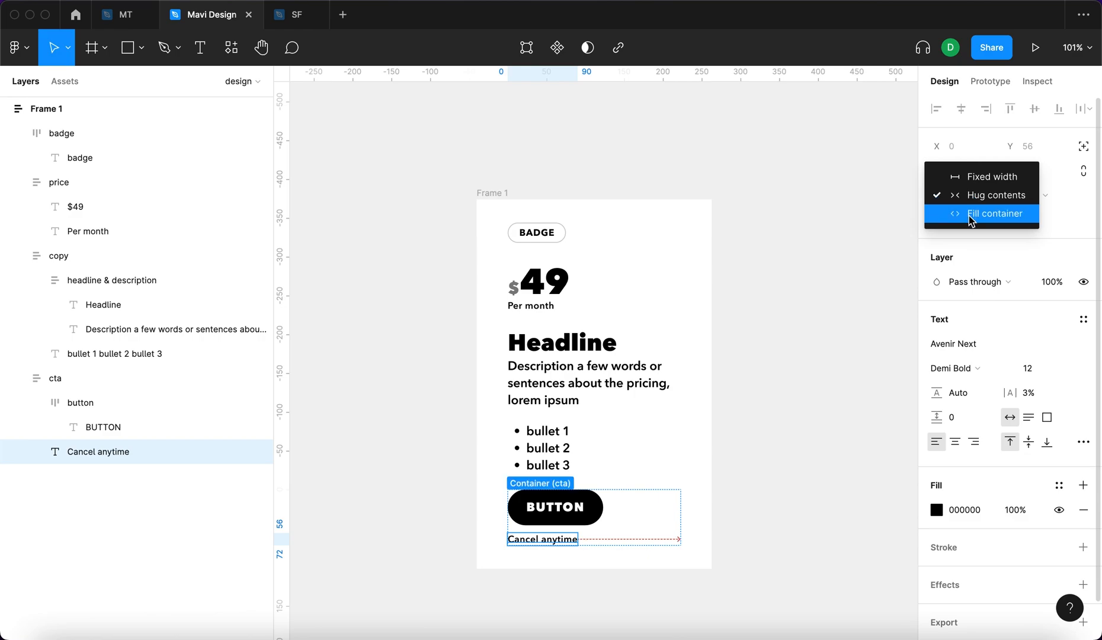
pyautogui.click(972, 213)
# Step: Try the button at fill container width inside the cta frame and undo the change
pyautogui.click(555, 511)
pyautogui.click(555, 515)
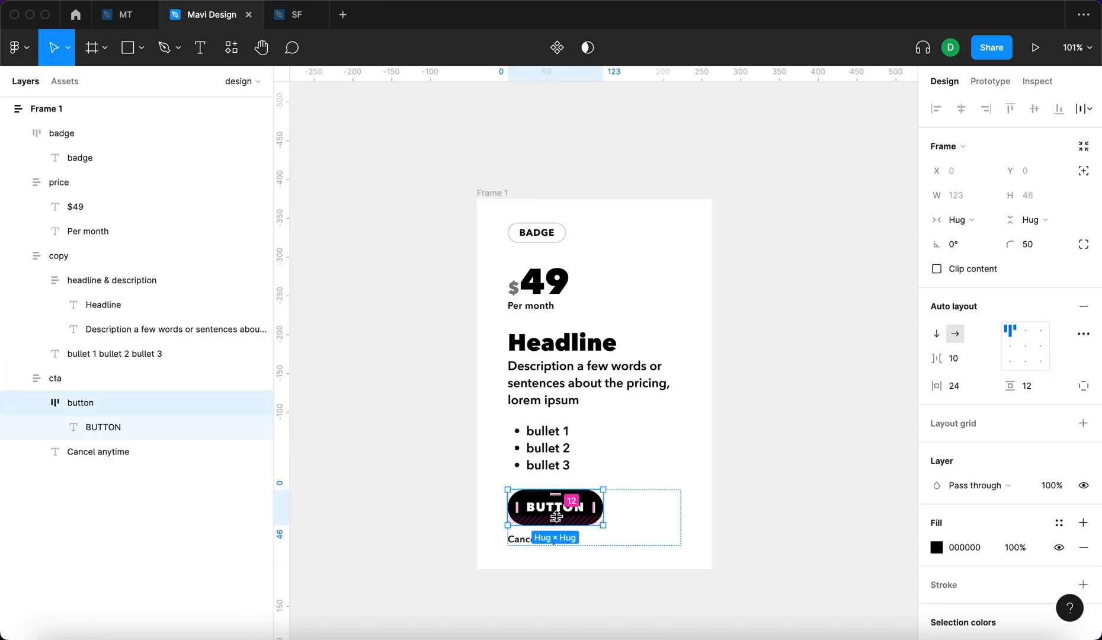
pyautogui.click(963, 219)
pyautogui.click(977, 240)
pyautogui.click(787, 436)
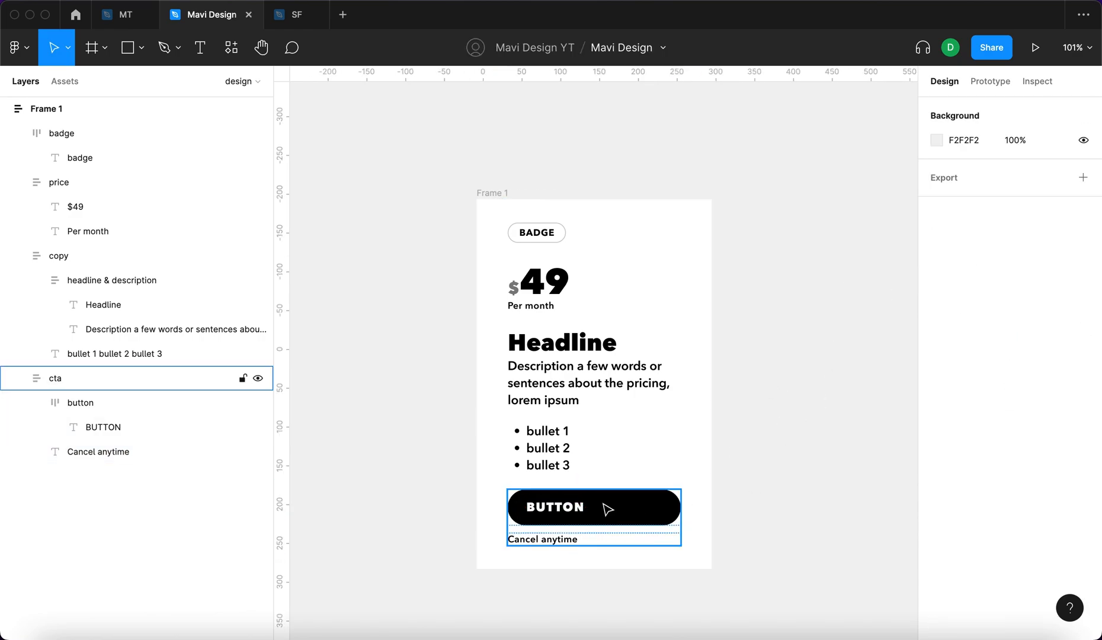
pyautogui.press('super+z')
pyautogui.press('super+z')
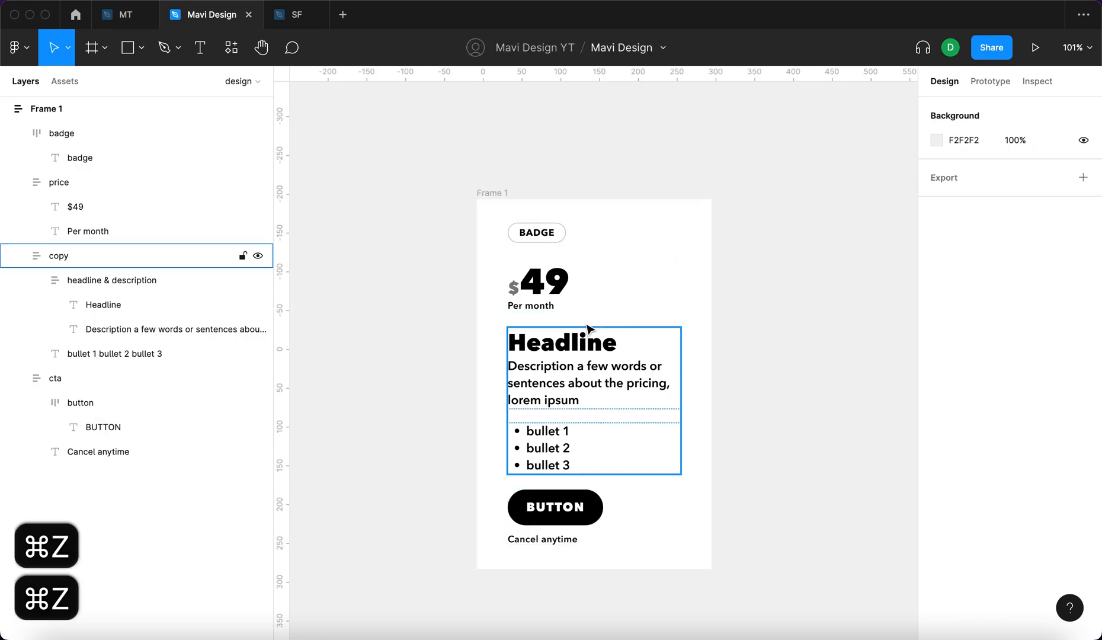
# Step: Narrow the whole card frame slightly
pyautogui.click(562, 295)
pyautogui.click(562, 294)
pyautogui.click(842, 289)
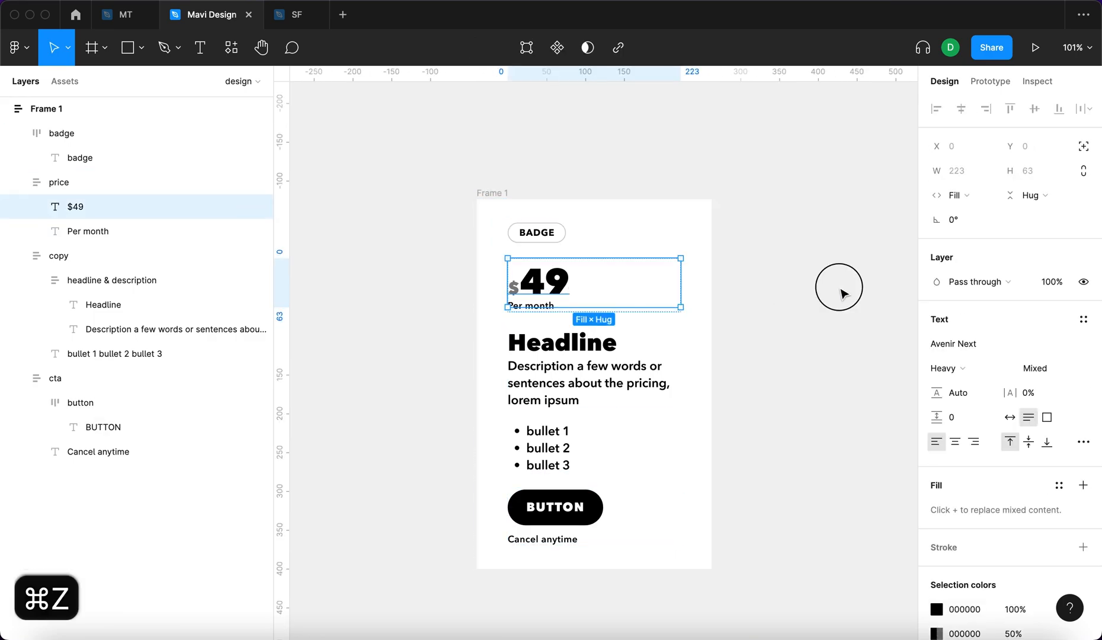
pyautogui.click(489, 194)
pyautogui.moveTo(716, 234); pyautogui.dragTo(706, 267)
pyautogui.click(788, 290)
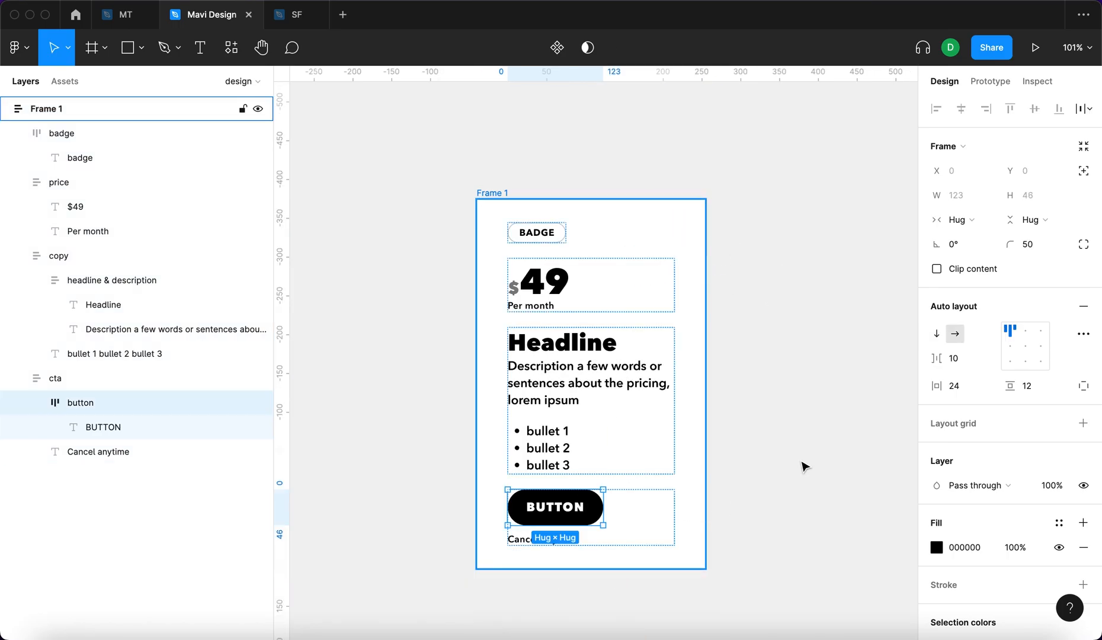
# Step: Set the button to fill the cta frame's width with its label centered
pyautogui.click(975, 226)
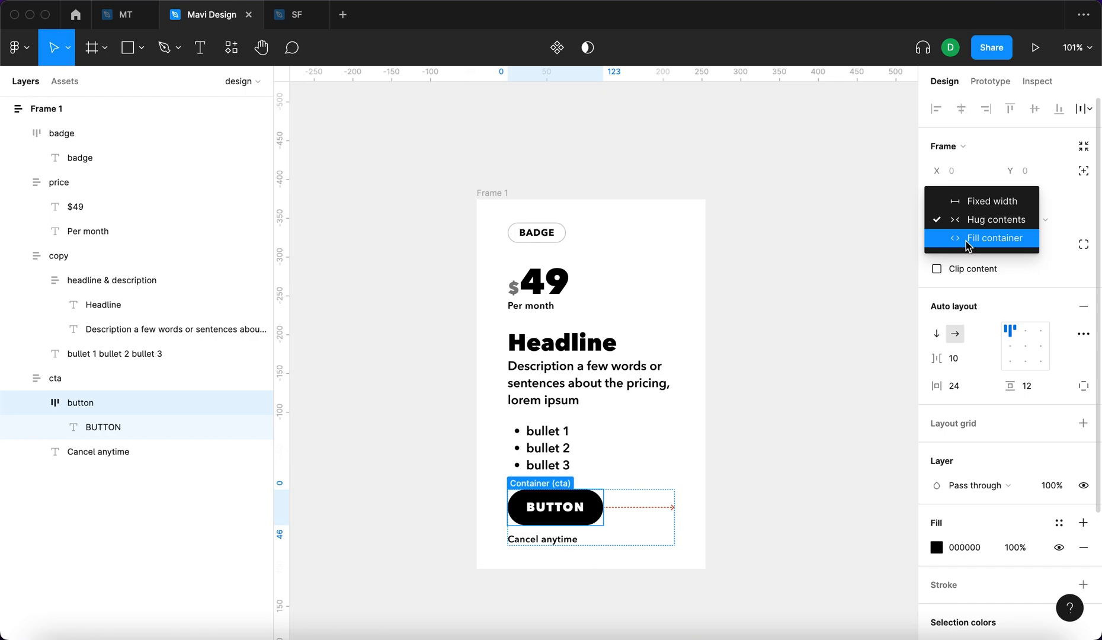
pyautogui.click(968, 239)
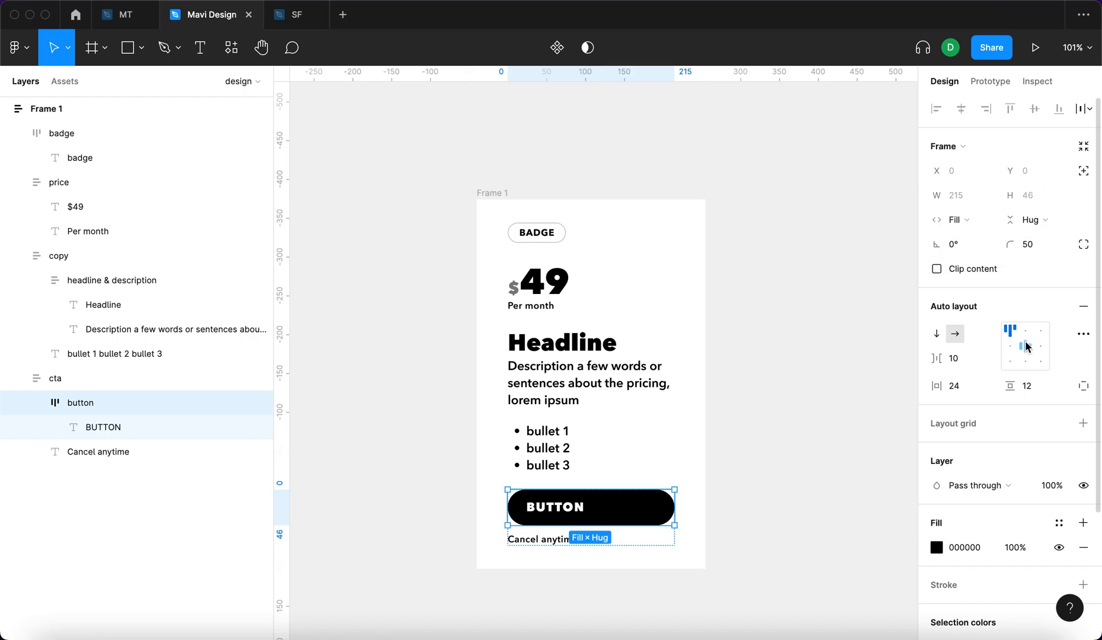
# Step: Widen the whole card frame to 354
pyautogui.click(517, 198)
pyautogui.moveTo(705, 249); pyautogui.dragTo(752, 268)
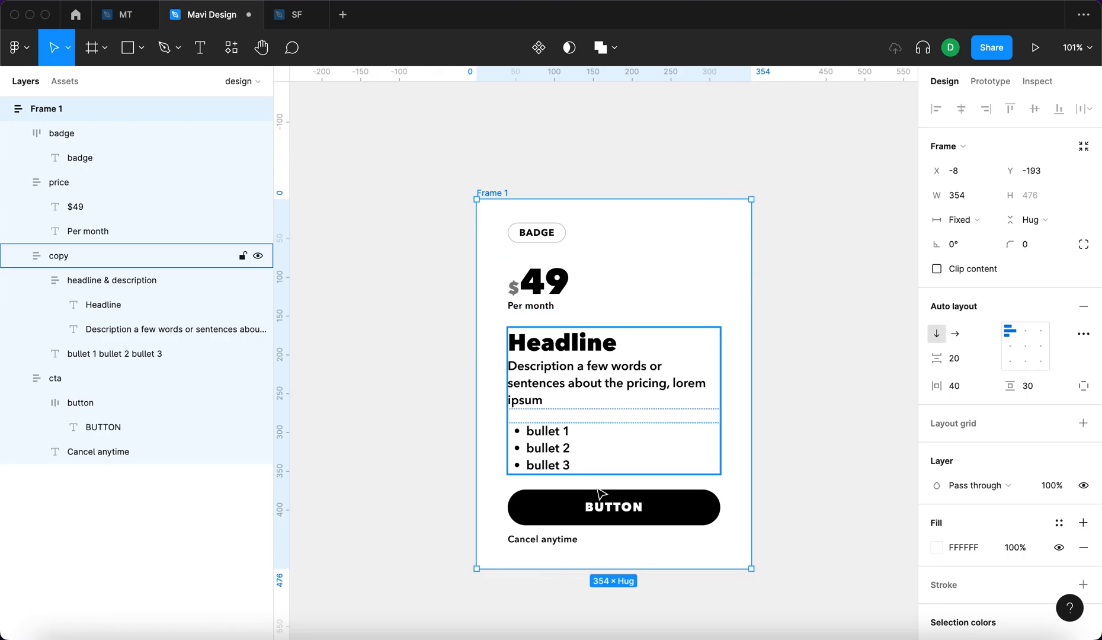
pyautogui.click(393, 448)
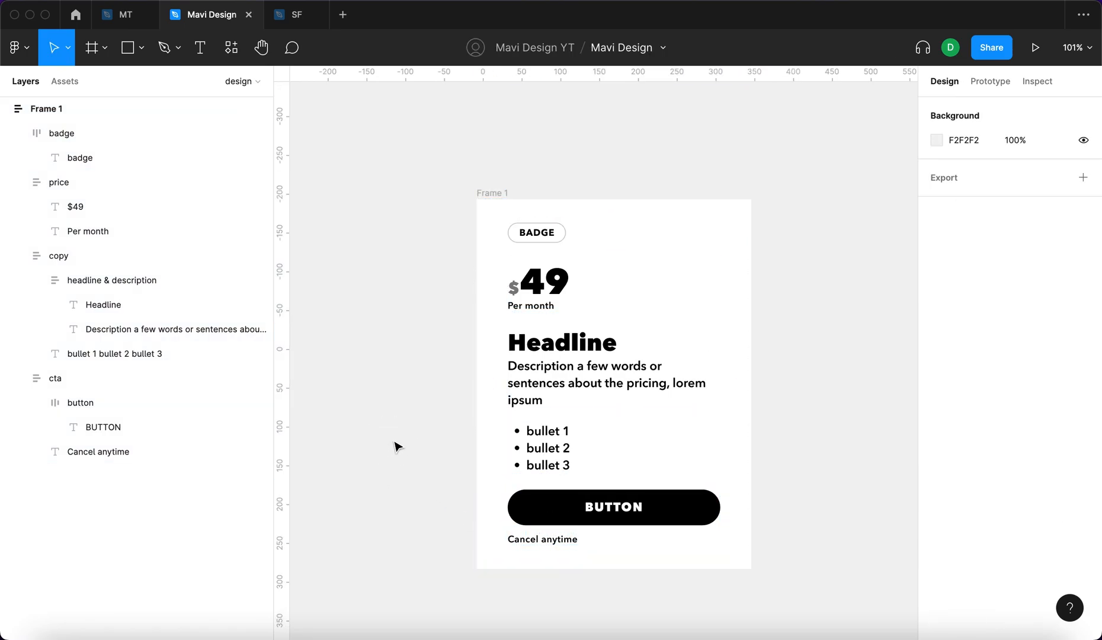
# Step: Check the width sizing of the price frame and the badge inside the card
pyautogui.click(622, 285)
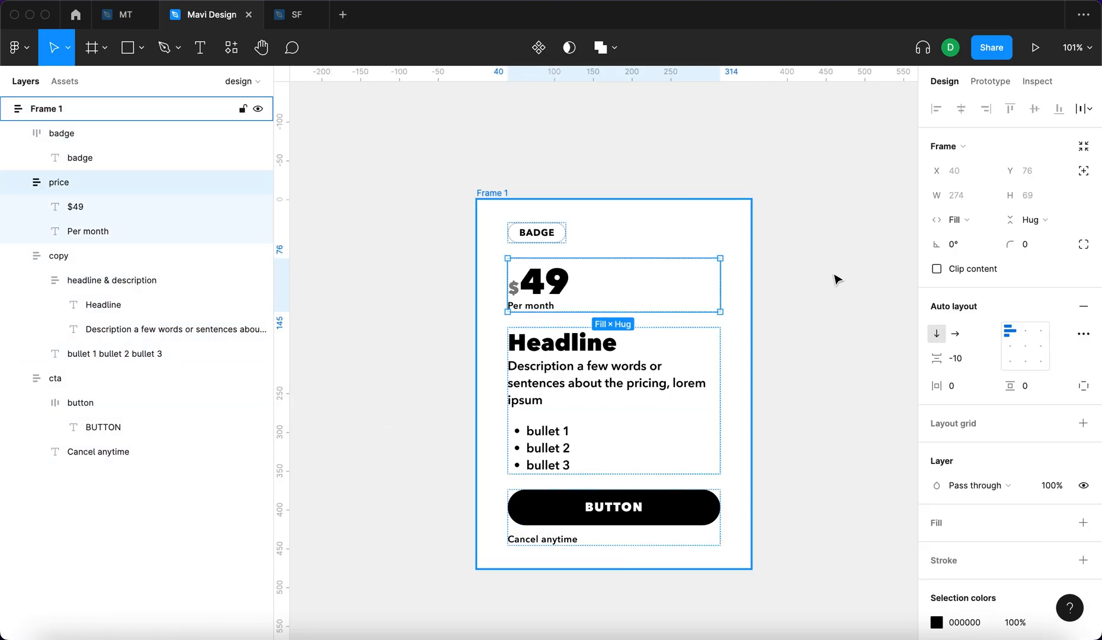
pyautogui.click(385, 450)
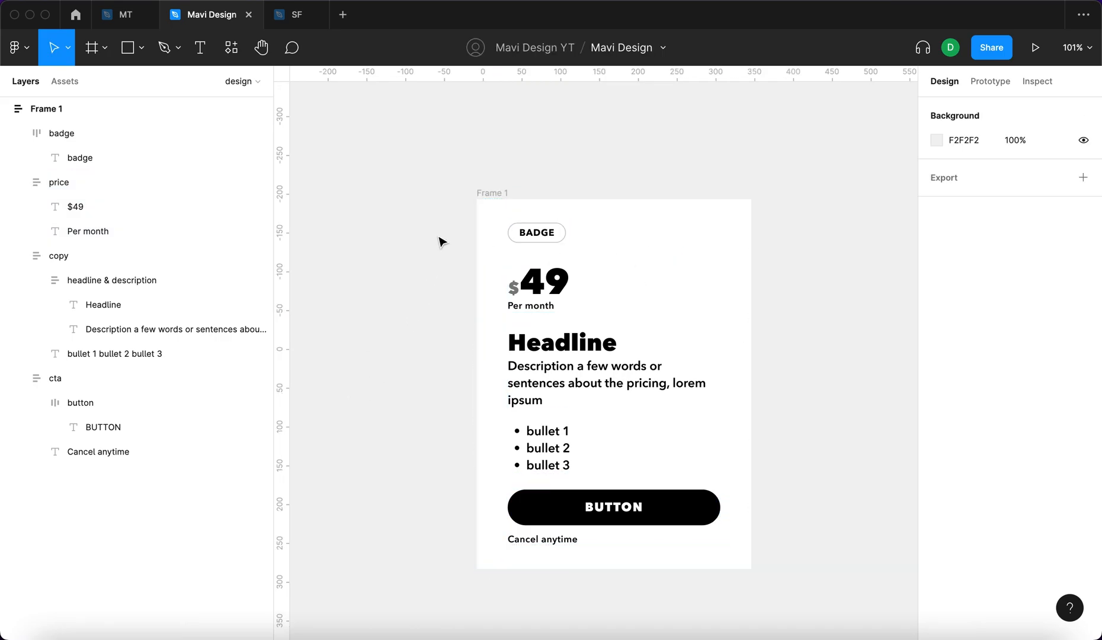
pyautogui.click(521, 232)
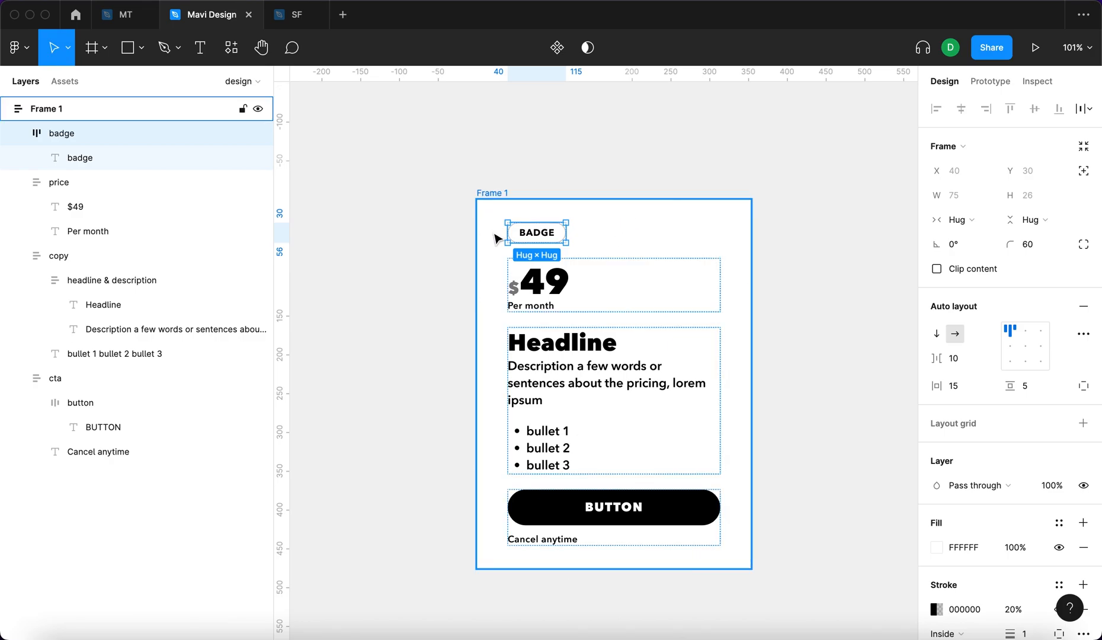
# Step: Take the badge out of the card's auto layout flow by giving it an absolute position
pyautogui.click(492, 194)
pyautogui.click(555, 235)
pyautogui.click(1092, 174)
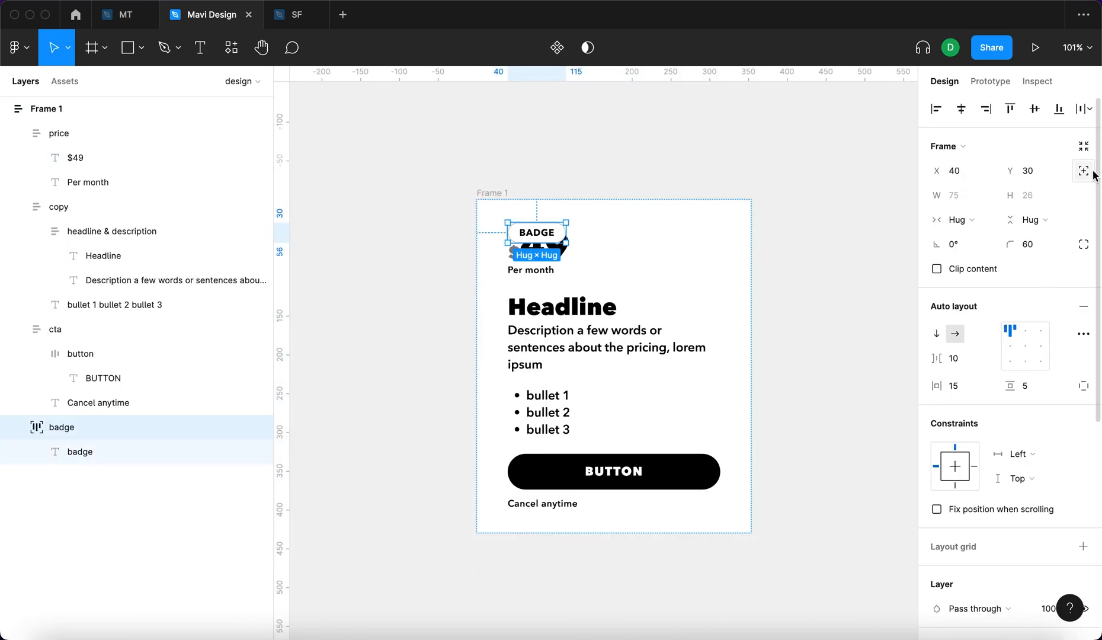
pyautogui.scroll(10, 534, 255)
pyautogui.scroll(-5, 529, 254)
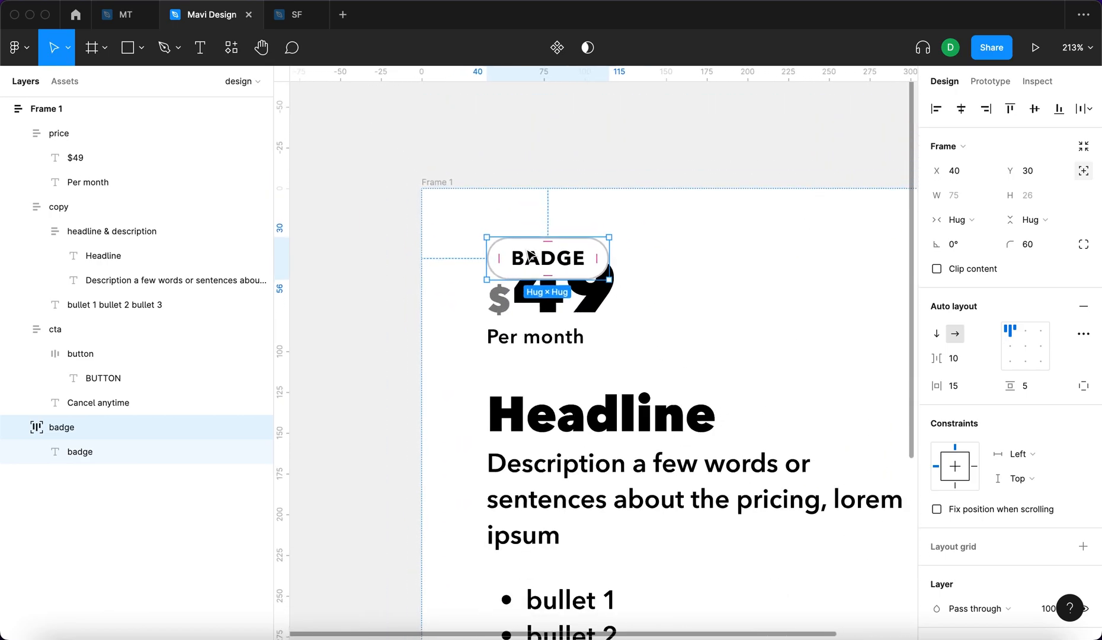
# Step: Move the badge up to Y -13 so it sits centered on the card's upper edge
pyautogui.click(1031, 170)
pyautogui.write('-14')
pyautogui.press('Return')
pyautogui.press('Up')
pyautogui.press('Up')
pyautogui.press('Up')
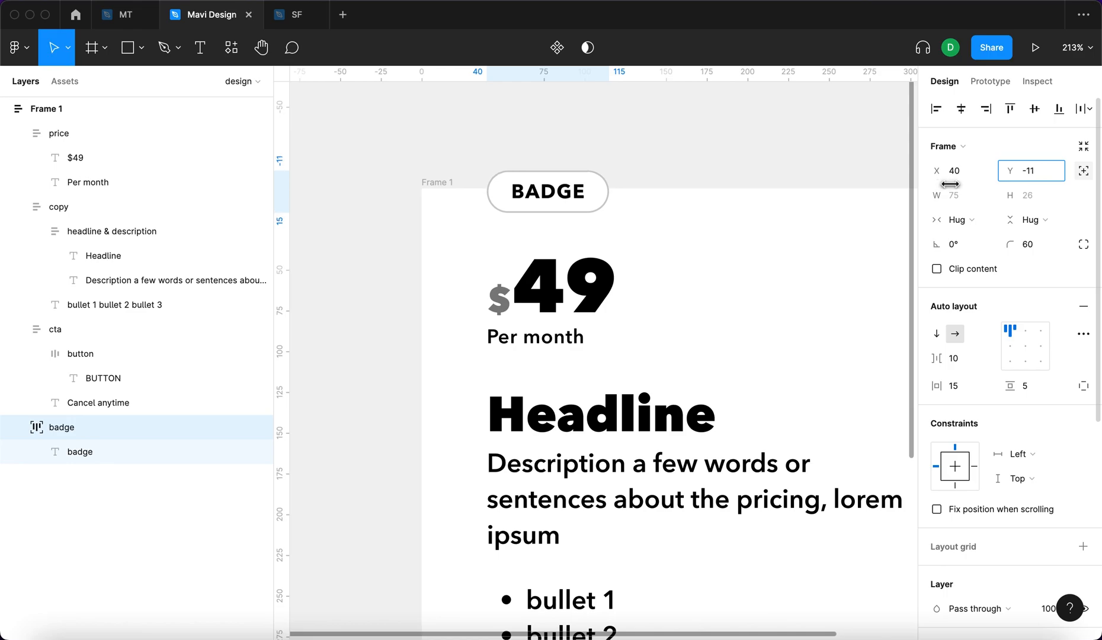
pyautogui.press('Return')
pyautogui.scroll(10, 496, 173)
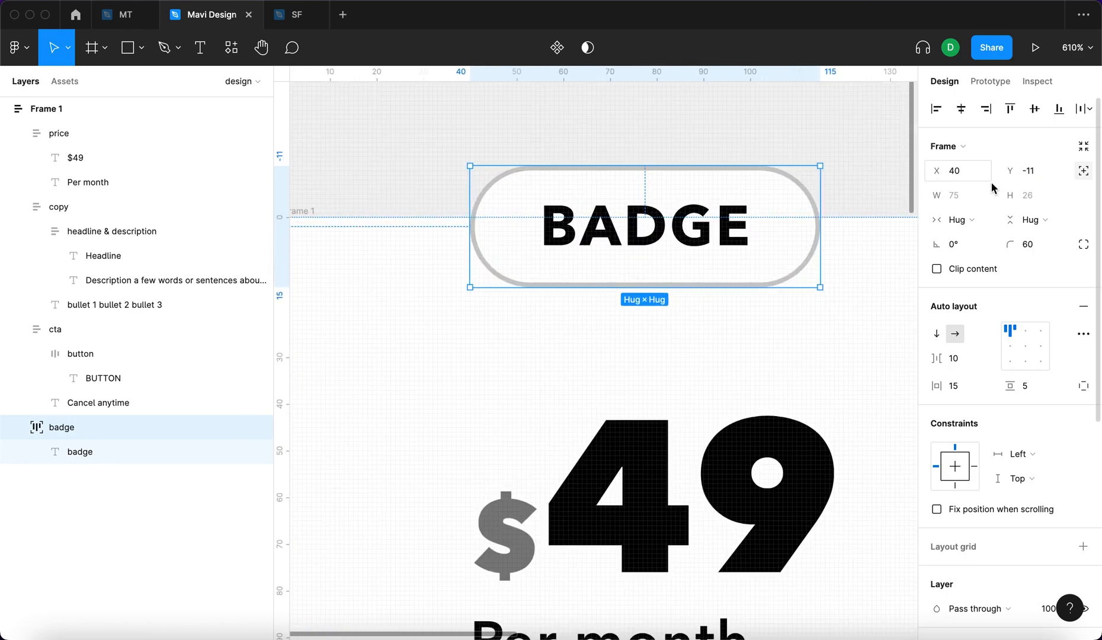
pyautogui.moveTo(1013, 171); pyautogui.dragTo(1008, 170)
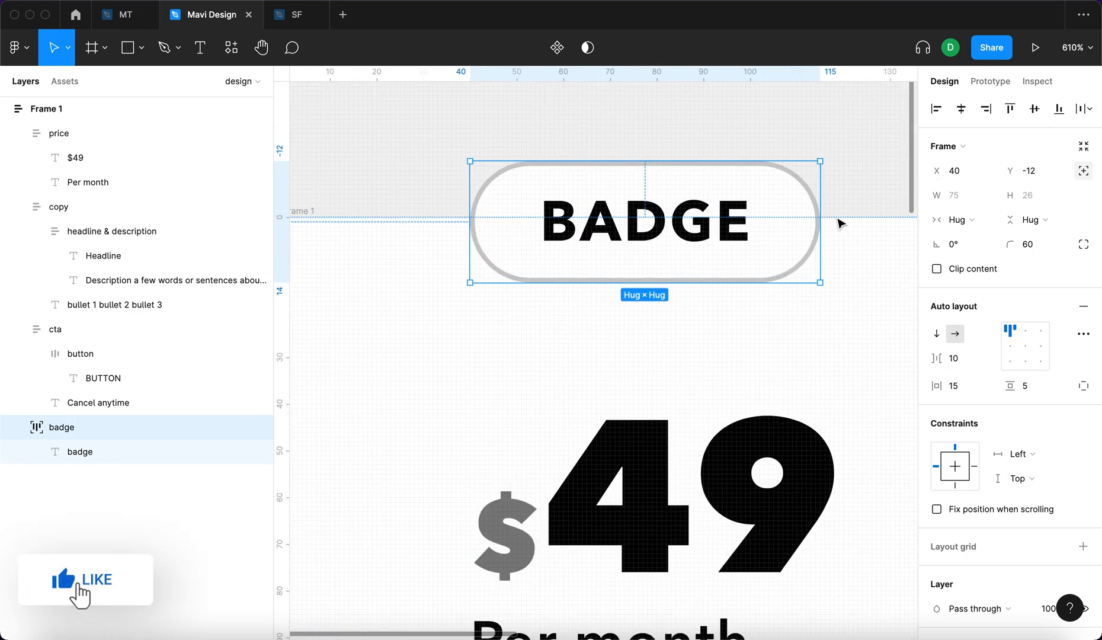
pyautogui.scroll(5, 483, 225)
pyautogui.scroll(6, 483, 225)
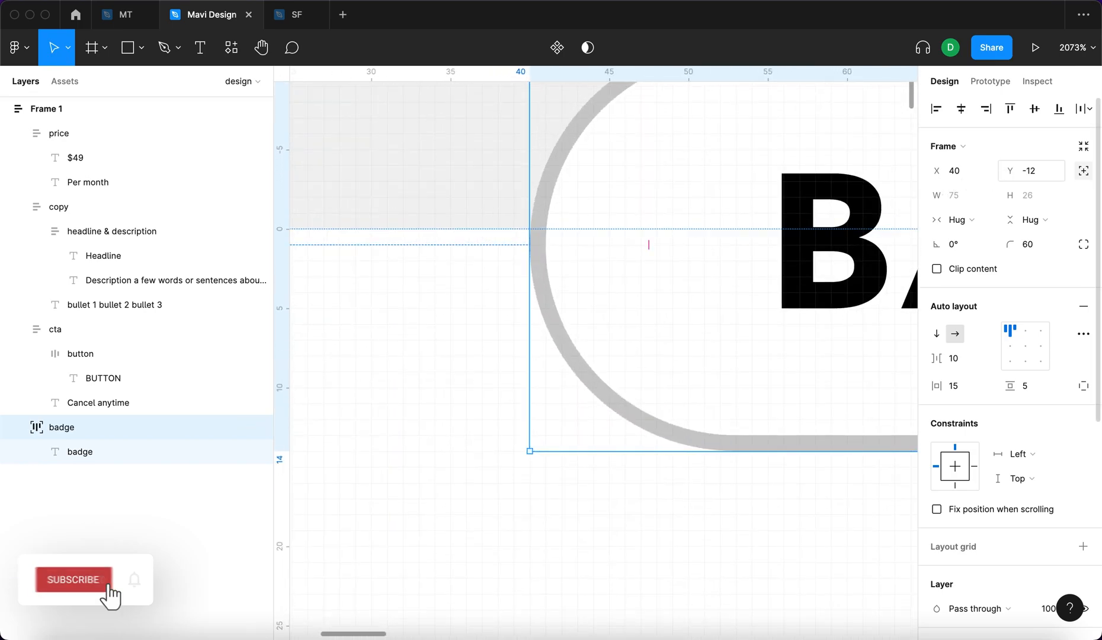
pyautogui.moveTo(1011, 171); pyautogui.dragTo(1008, 181)
pyautogui.scroll(-10, 563, 274)
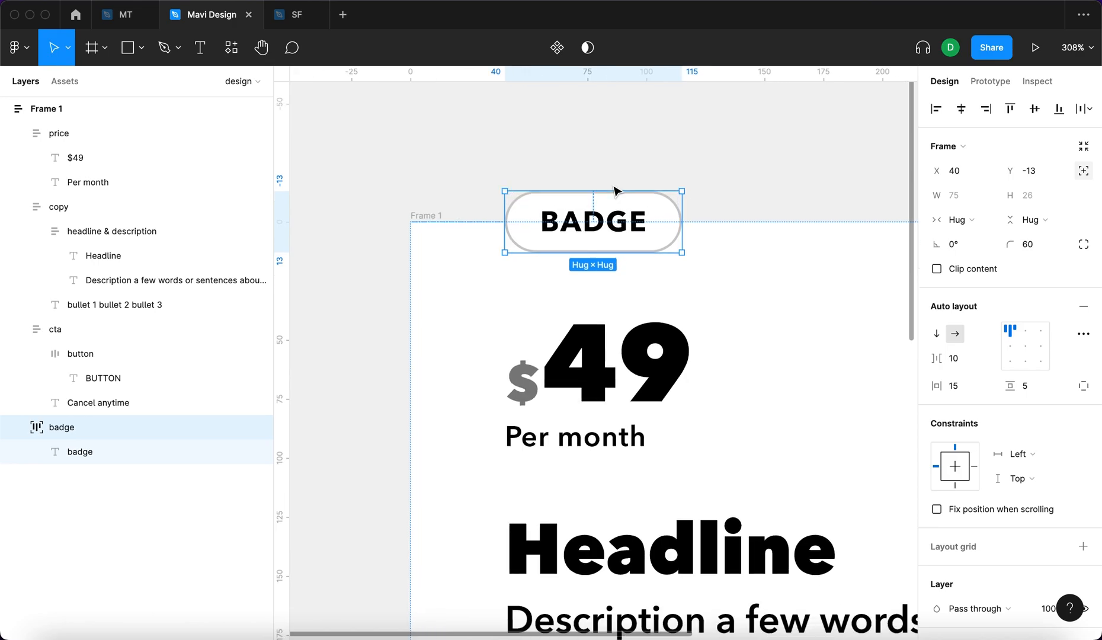
pyautogui.scroll(-4, 643, 246)
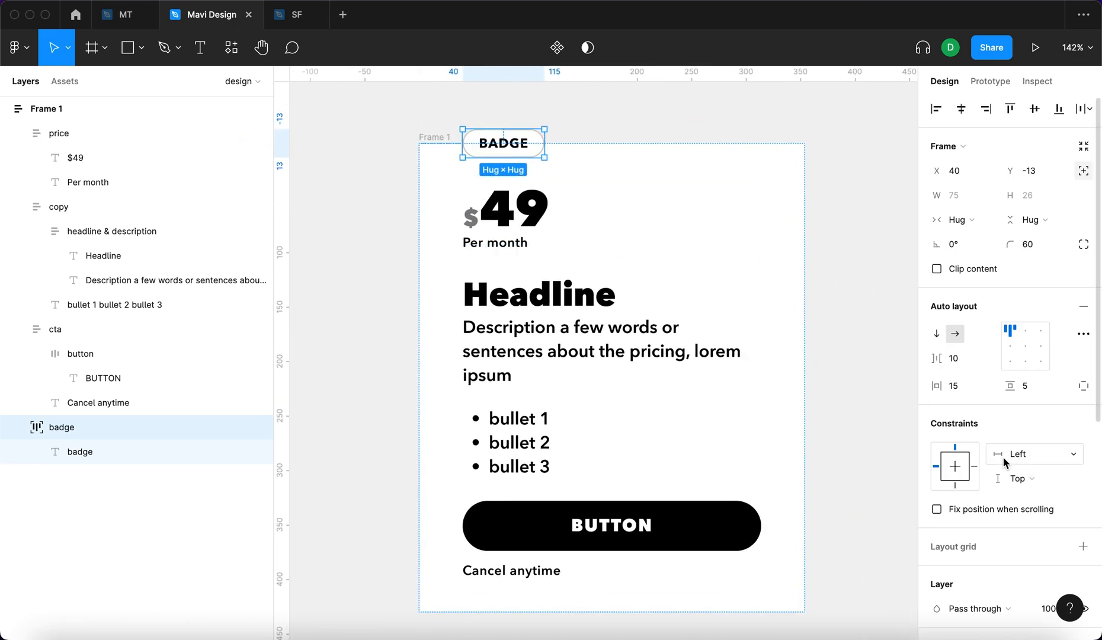
# Step: Narrow the card frame slightly to test how the absolutely positioned badge behaves
pyautogui.click(807, 402)
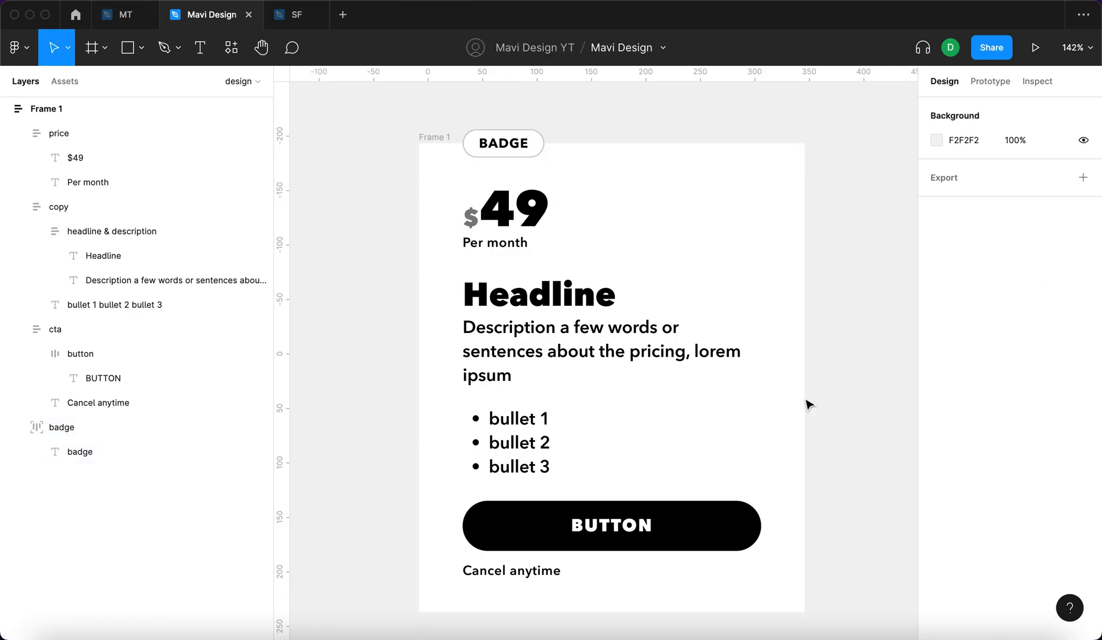
pyautogui.click(428, 137)
pyautogui.click(532, 217)
pyautogui.click(437, 137)
pyautogui.scroll(-5, 818, 259)
pyautogui.moveTo(812, 257); pyautogui.dragTo(799, 276)
# Step: Try a Bottom vertical constraint on the badge and narrow the card frame to 167
pyautogui.click(647, 195)
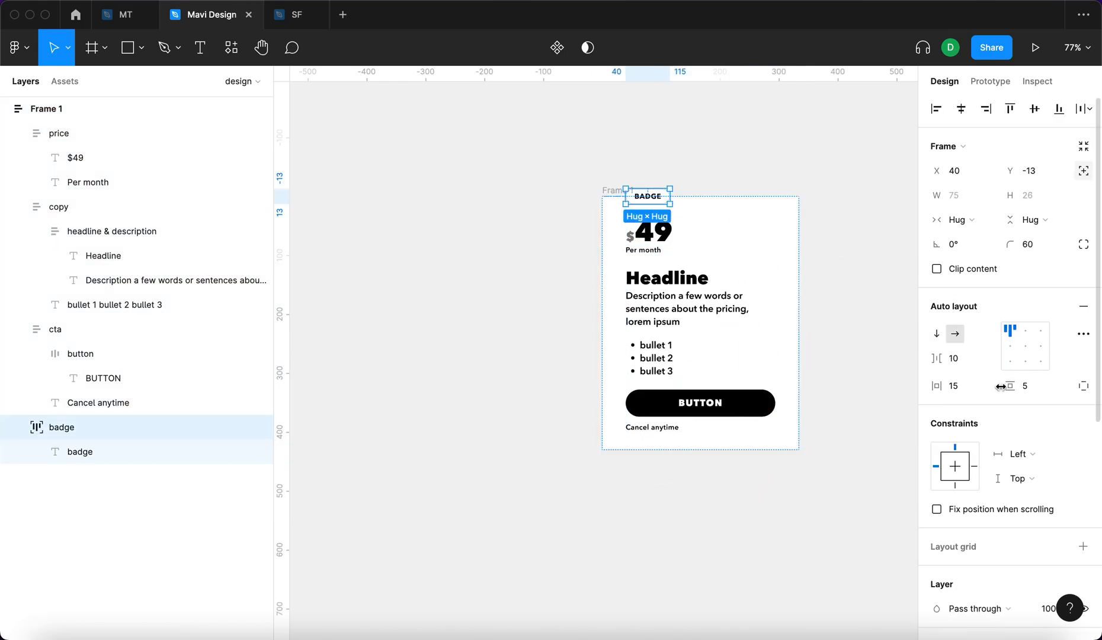
pyautogui.click(1037, 485)
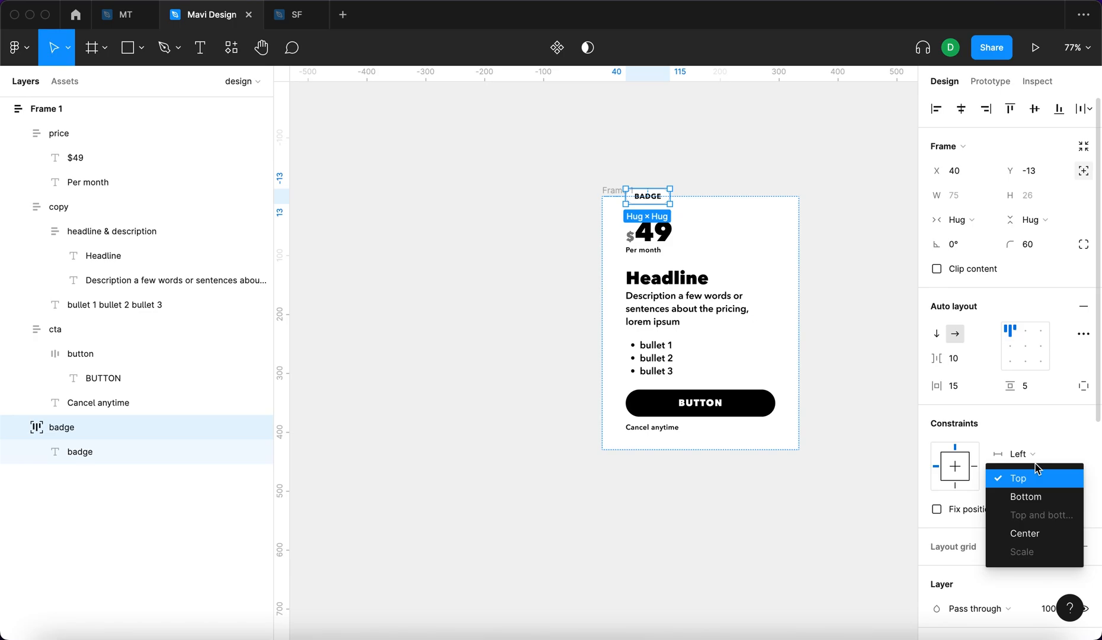
pyautogui.click(1040, 504)
pyautogui.press('Escape')
pyautogui.moveTo(796, 228); pyautogui.dragTo(701, 230)
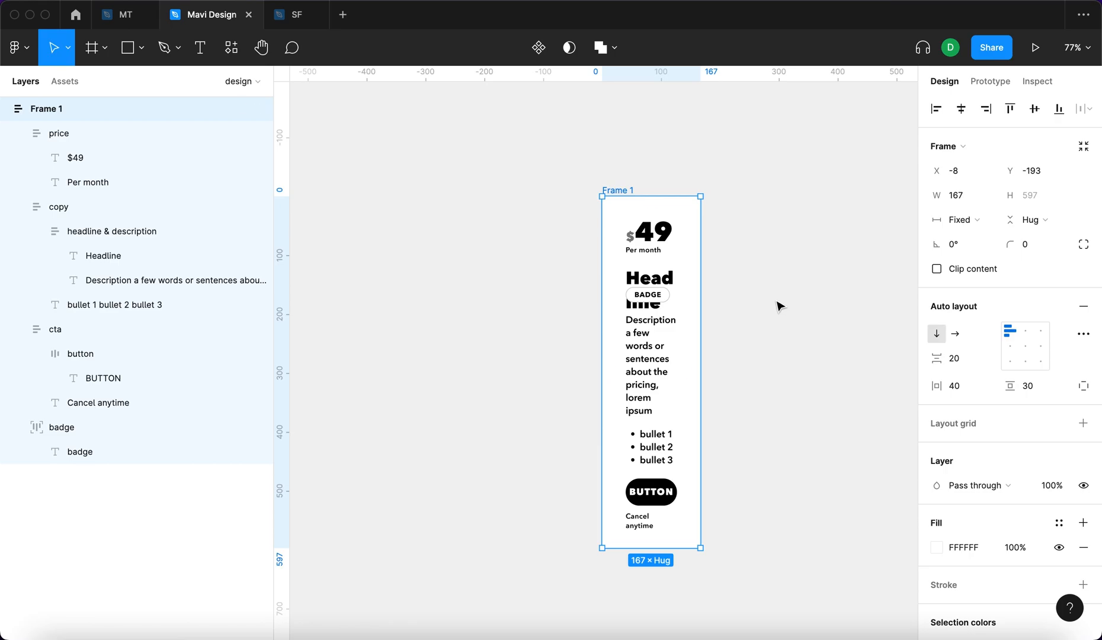
# Step: Undo the card's narrowing and set the badge's vertical constraint to Top
pyautogui.press('super+z')
pyautogui.press('super+z')
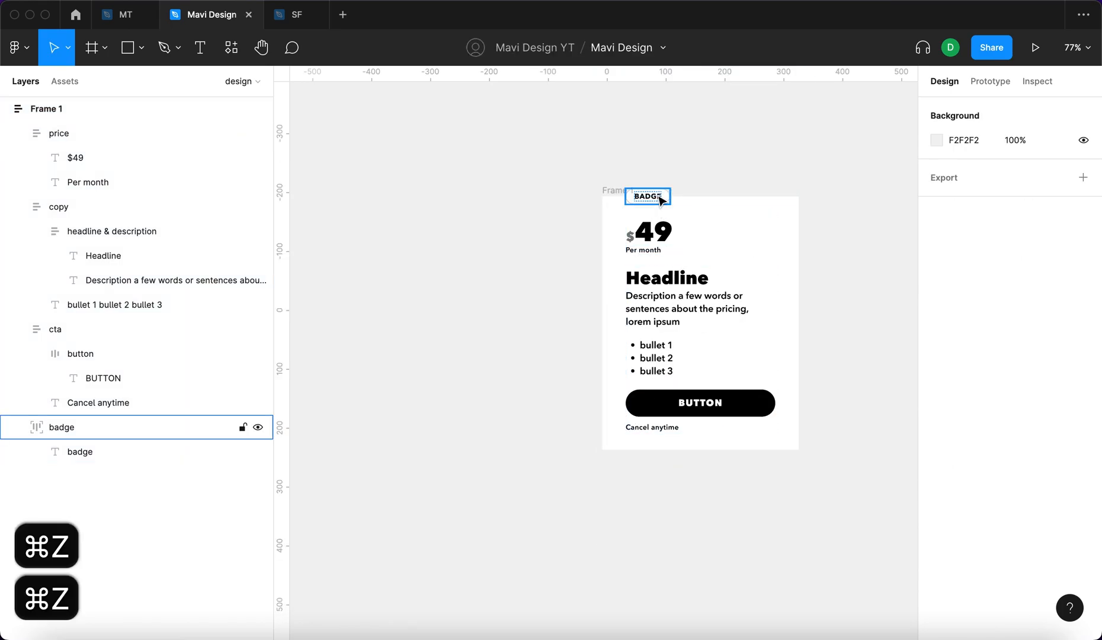
pyautogui.click(658, 198)
pyautogui.scroll(5, 648, 198)
pyautogui.click(1037, 479)
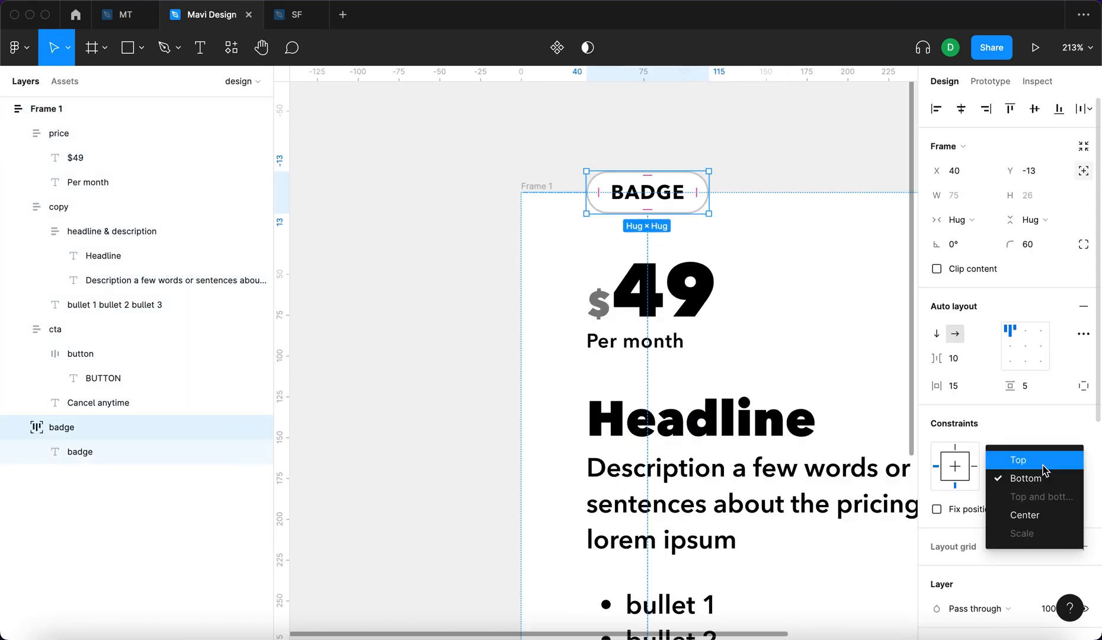
pyautogui.click(1043, 466)
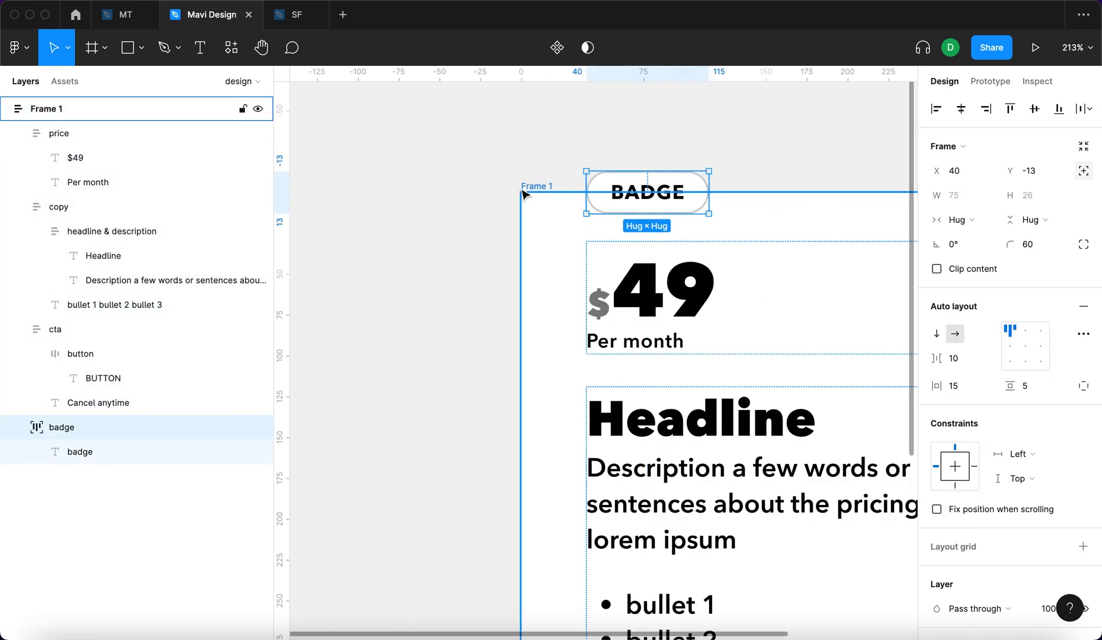
# Step: Narrow the card frame to a width of 307
pyautogui.click(431, 199)
pyautogui.scroll(-5, 433, 197)
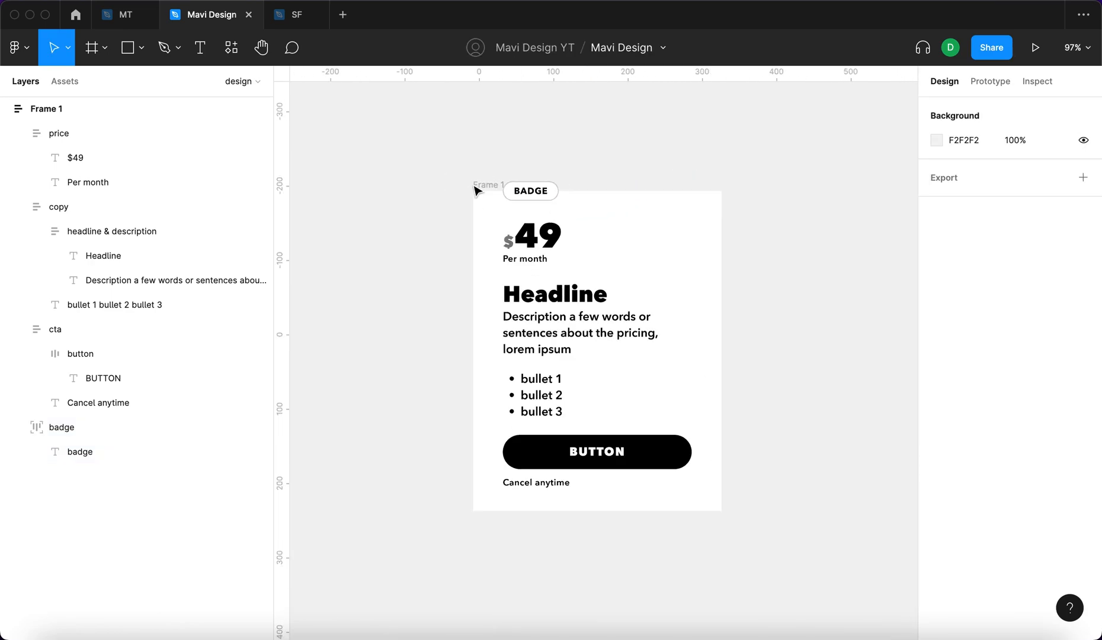
pyautogui.click(478, 186)
pyautogui.moveTo(706, 241); pyautogui.dragTo(690, 241)
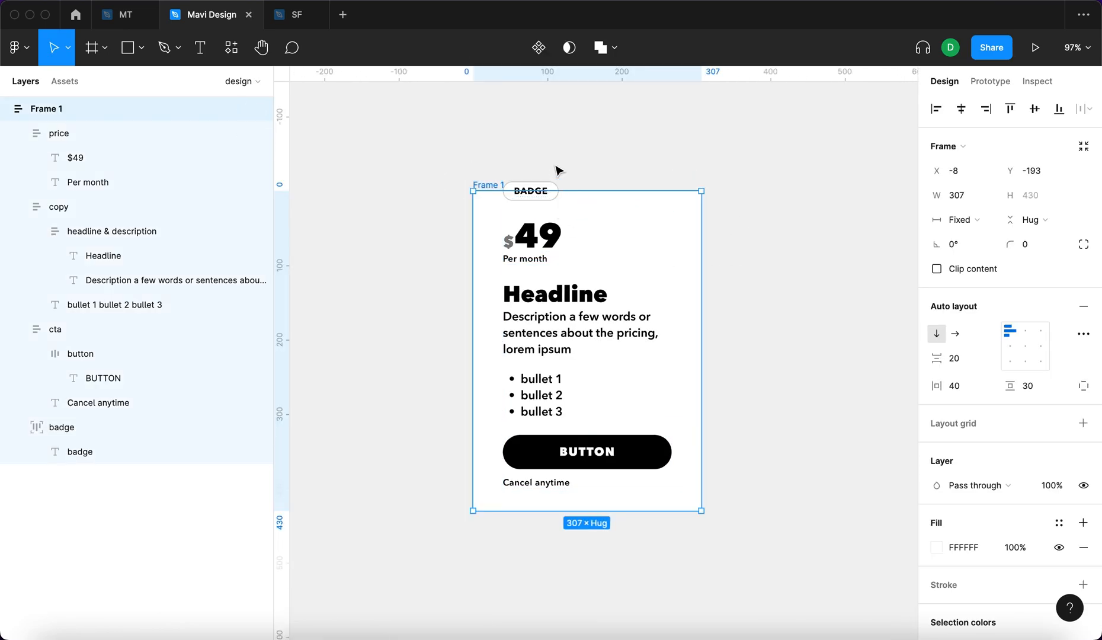
pyautogui.click(557, 171)
pyautogui.scroll(-2, 655, 187)
pyautogui.click(655, 187)
# Step: Round the card frame's corners with a radius of 20
pyautogui.click(494, 146)
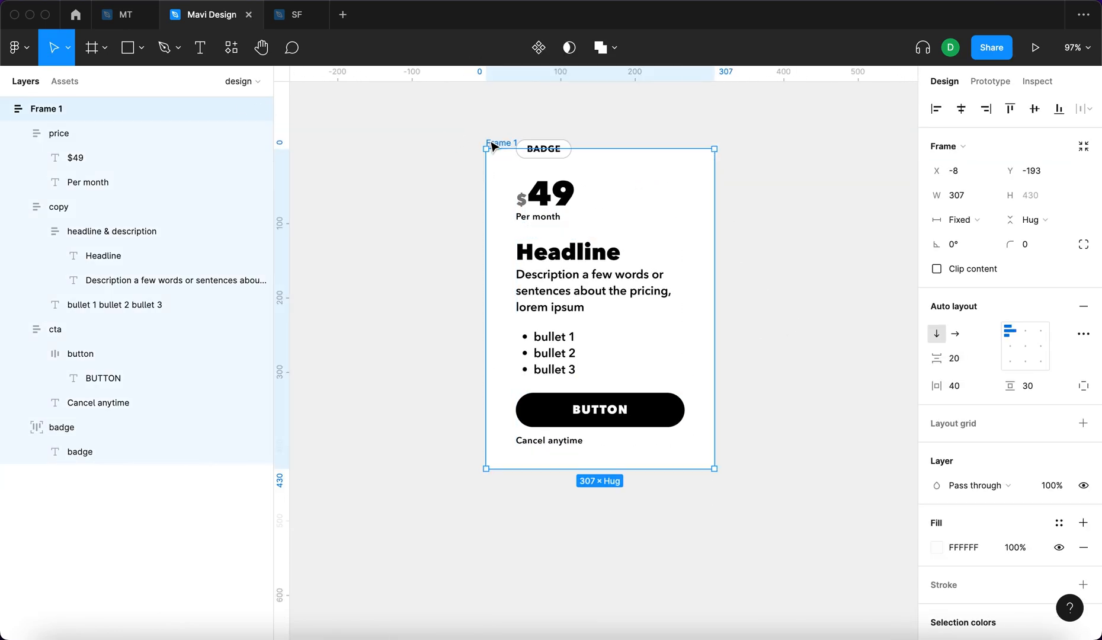
pyautogui.hotkey('shift', 'Up')
pyautogui.hotkey('shift', 'Up')
pyautogui.hotkey('shift', 'Up')
pyautogui.hotkey('shift', 'Up')
pyautogui.hotkey('shift', 'Down')
pyautogui.hotkey('shift', 'Down')
pyautogui.hotkey('shift', 'Up')
pyautogui.hotkey('shift', 'Down')
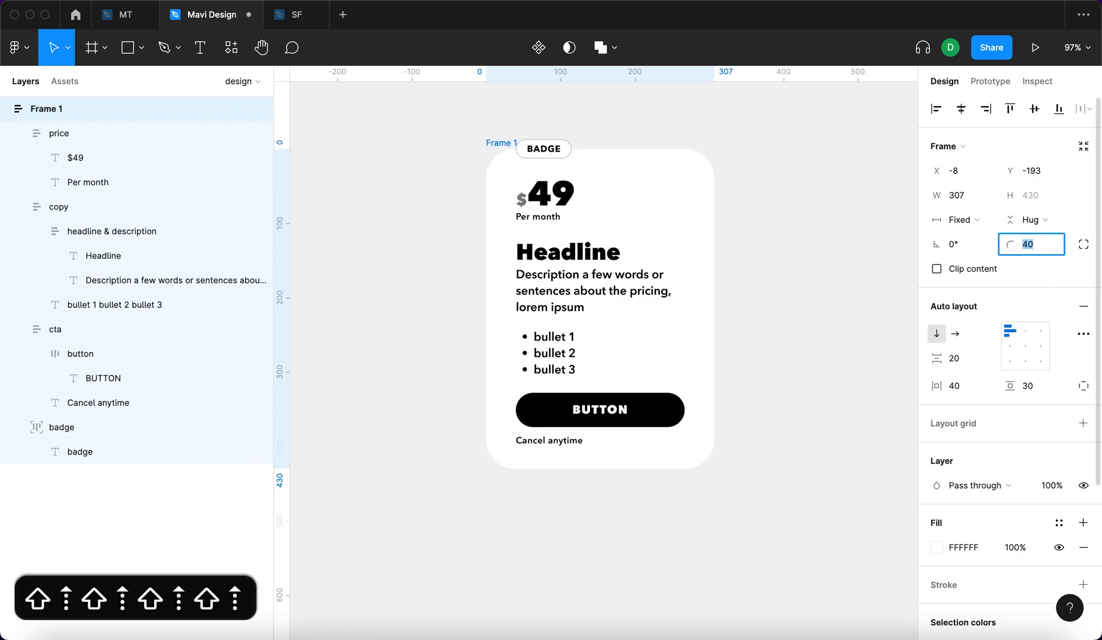
pyautogui.press('Return')
pyautogui.click(770, 218)
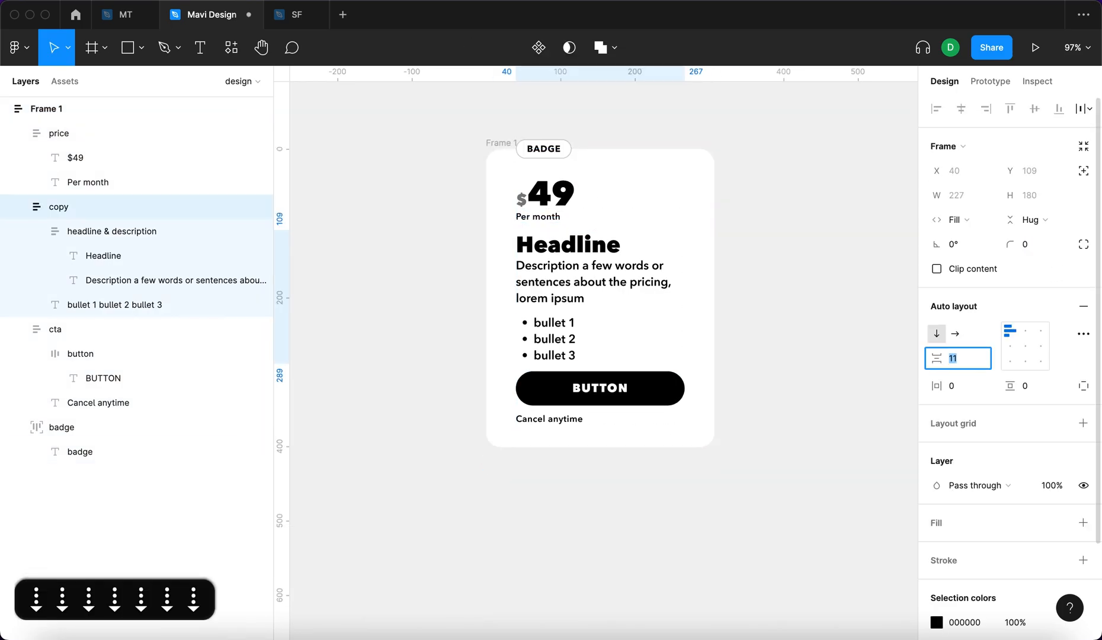
# Step: Set the spacing between items in the copy frame to 10
pyautogui.press('Down')
pyautogui.press('Down')
pyautogui.press('Up')
pyautogui.press('Return')
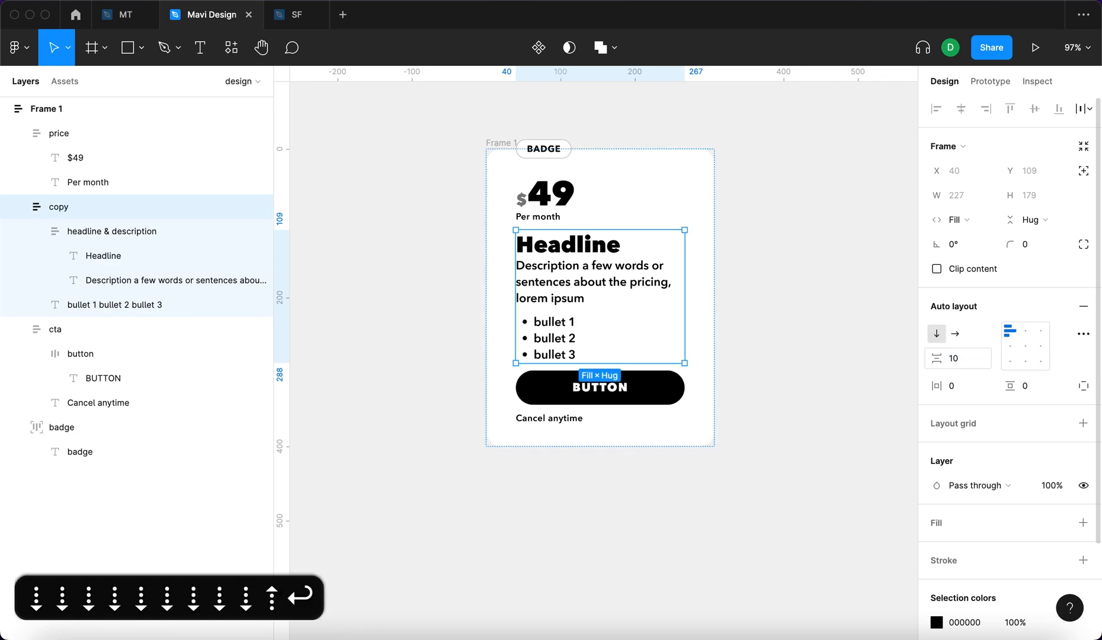
pyautogui.click(780, 308)
# Step: Increase the spacing between the card's price, copy and cta sections slightly
pyautogui.click(500, 133)
pyautogui.moveTo(943, 366); pyautogui.dragTo(942, 366)
pyautogui.click(969, 366)
pyautogui.scroll(-5, 616, 216)
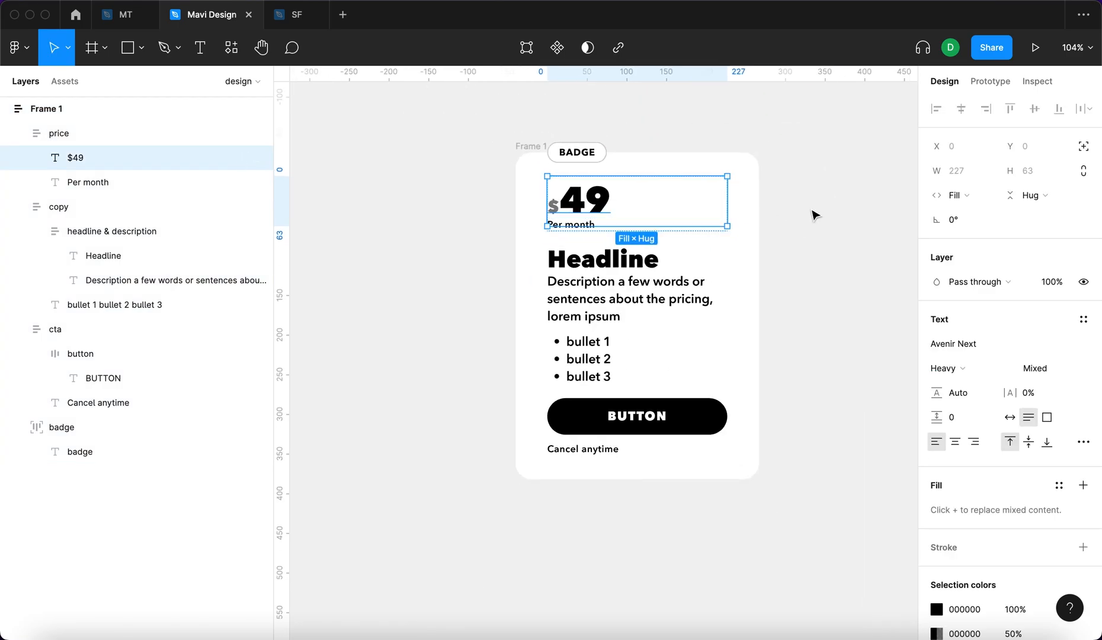
pyautogui.click(813, 215)
pyautogui.scroll(2, 813, 215)
pyautogui.click(577, 264)
pyautogui.click(580, 266)
pyautogui.doubleClick(581, 268)
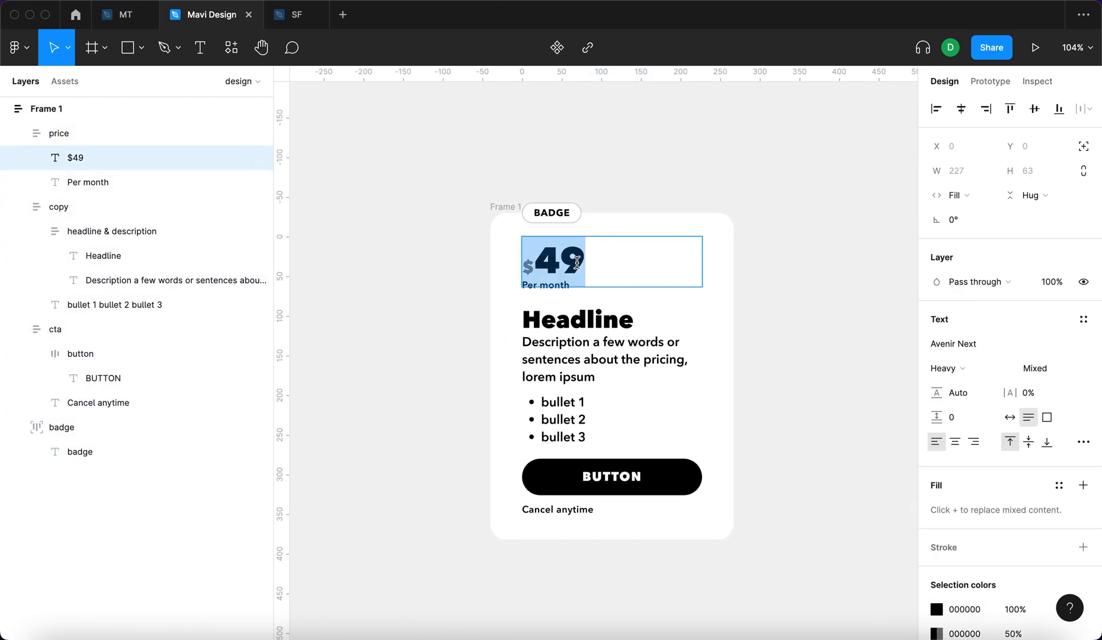
pyautogui.click(594, 266)
pyautogui.click(450, 280)
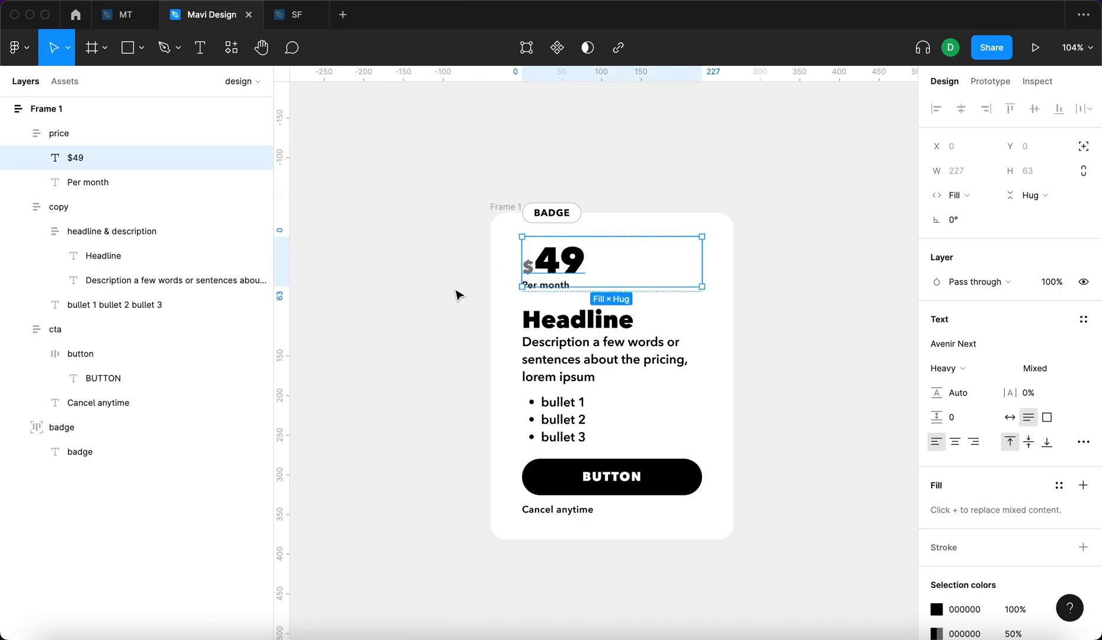
pyautogui.click(451, 320)
pyautogui.scroll(-3, 449, 320)
pyautogui.scroll(4, 529, 355)
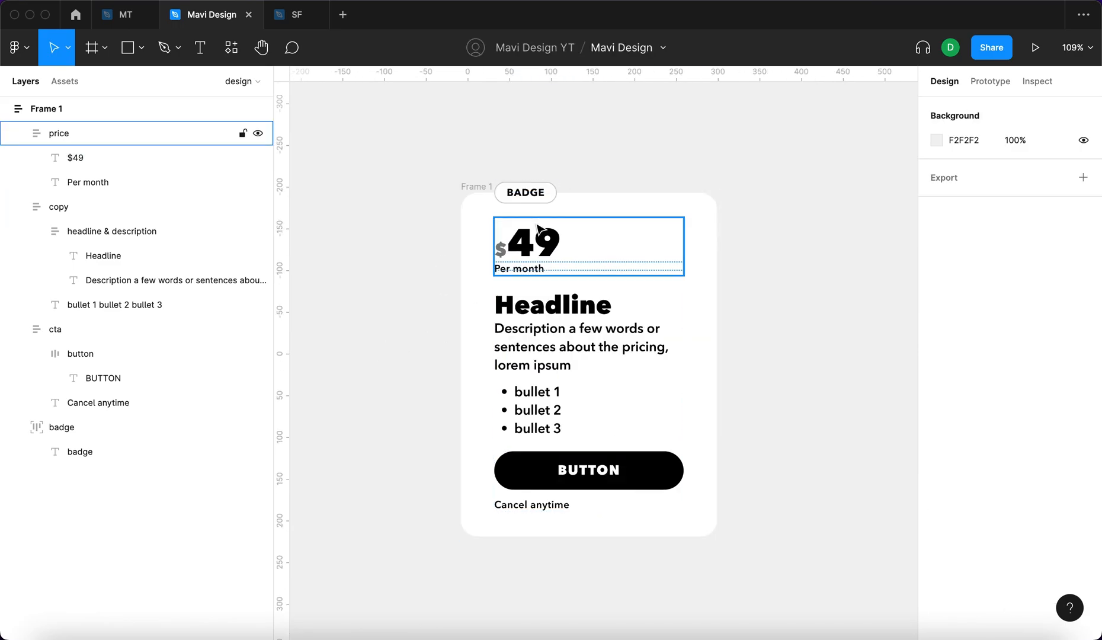
# Step: Set the font size of the digits 49 in the price text to 80
pyautogui.click(575, 251)
pyautogui.doubleClick(554, 249)
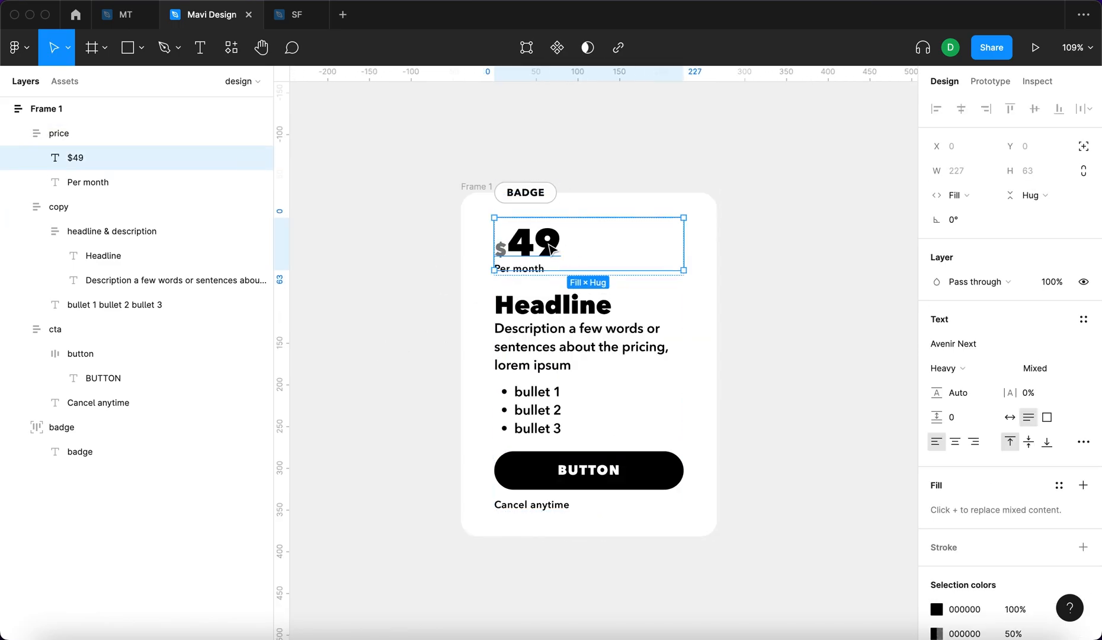
pyautogui.doubleClick(529, 247)
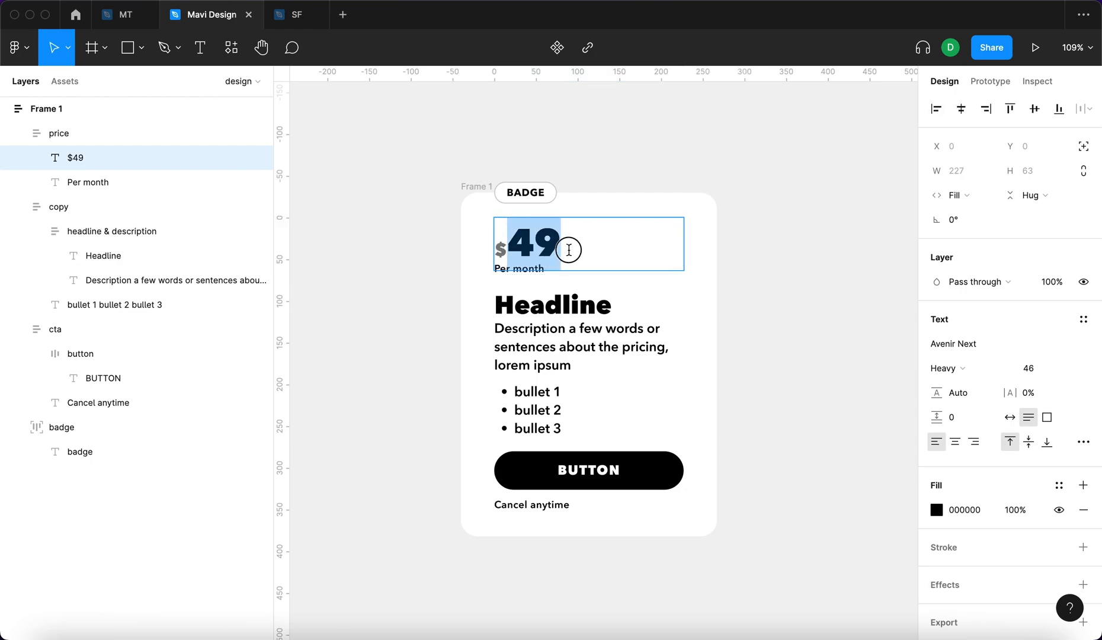
pyautogui.click(1047, 375)
pyautogui.hotkey('shift', 'Up')
pyautogui.hotkey('shift', 'Up')
pyautogui.hotkey('shift', 'Up')
pyautogui.hotkey('shift', 'Up')
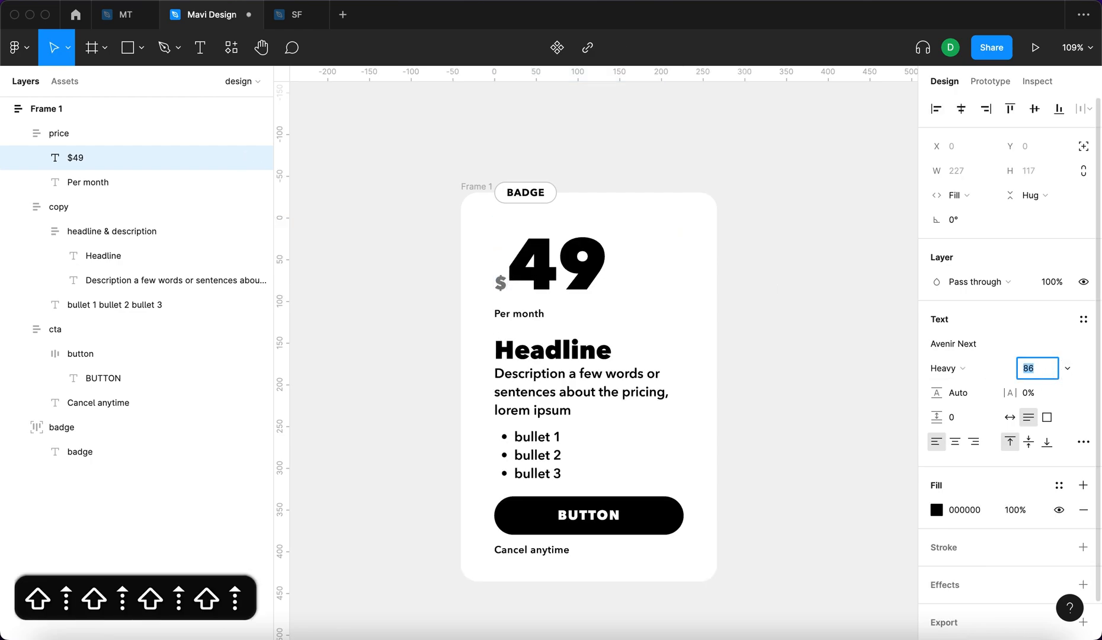
pyautogui.hotkey('shift', 'Down')
pyautogui.hotkey('shift', 'Down')
pyautogui.hotkey('shift', 'Up')
pyautogui.hotkey('shift', 'Up')
pyautogui.hotkey('shift', 'Up')
pyautogui.hotkey('shift', 'Down')
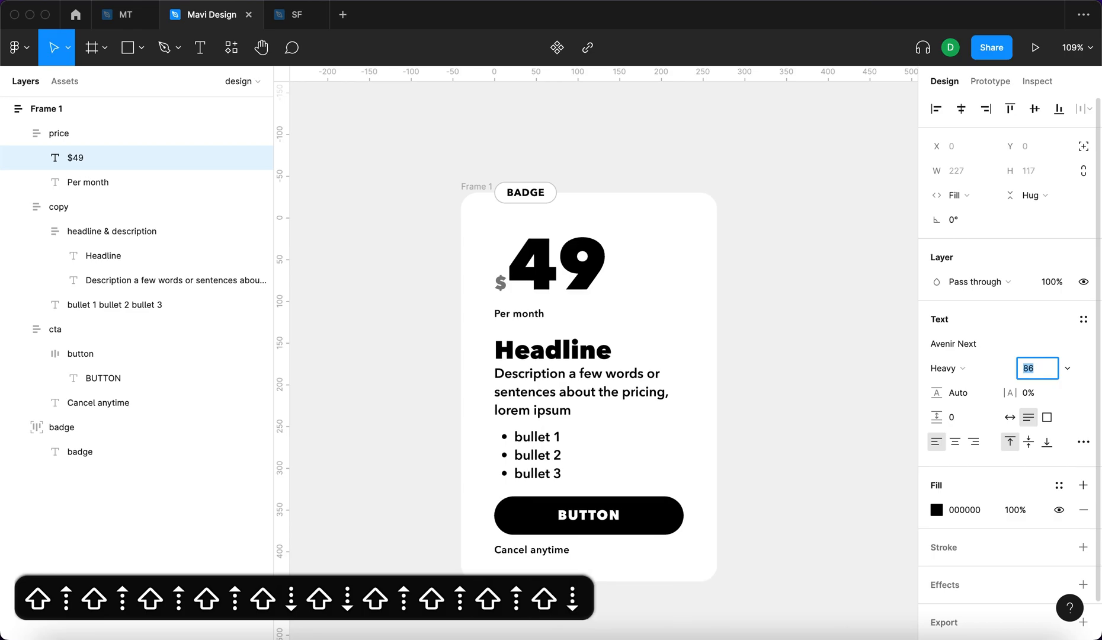
pyautogui.press('Up')
pyautogui.press('Down')
pyautogui.press('Down')
pyautogui.press('Down')
pyautogui.press('Down')
pyautogui.press('Down')
pyautogui.press('Down')
pyautogui.press('Down')
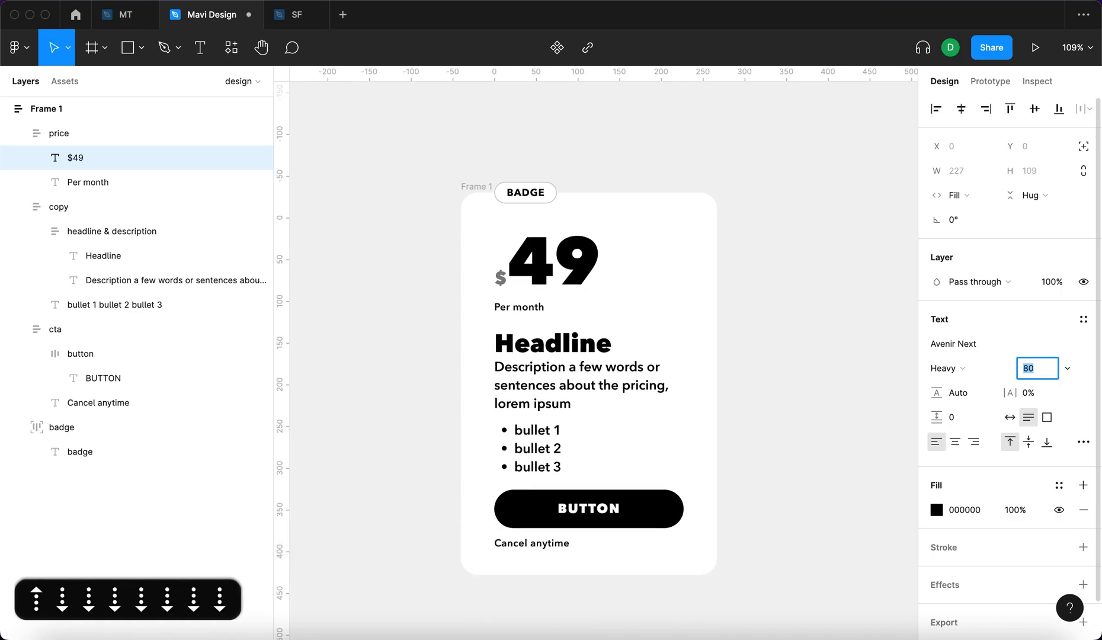
pyautogui.press('Return')
pyautogui.click(480, 187)
pyautogui.press('cmd+0')
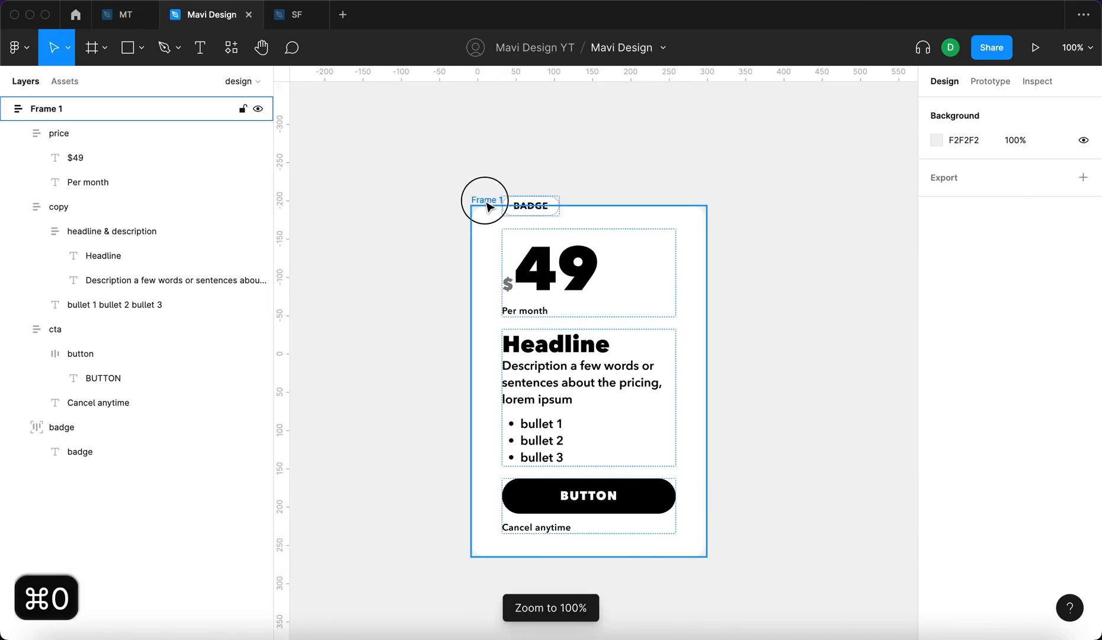
pyautogui.click(734, 336)
# Step: Set the font size of the dollar sign in the price text to 34
pyautogui.click(521, 270)
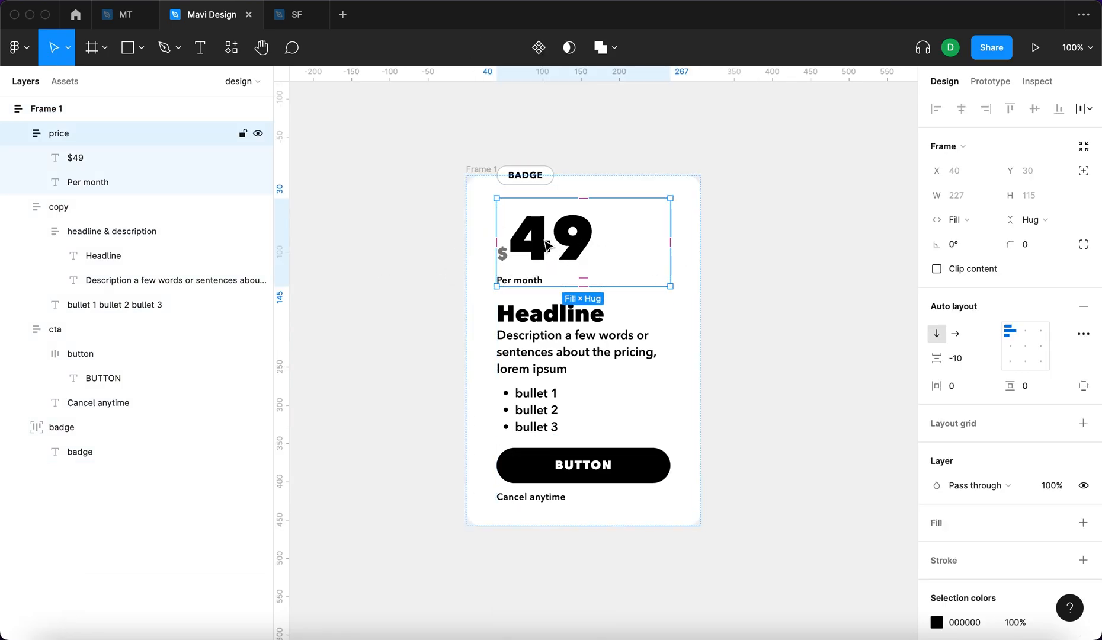
pyautogui.click(528, 256)
pyautogui.doubleClick(534, 260)
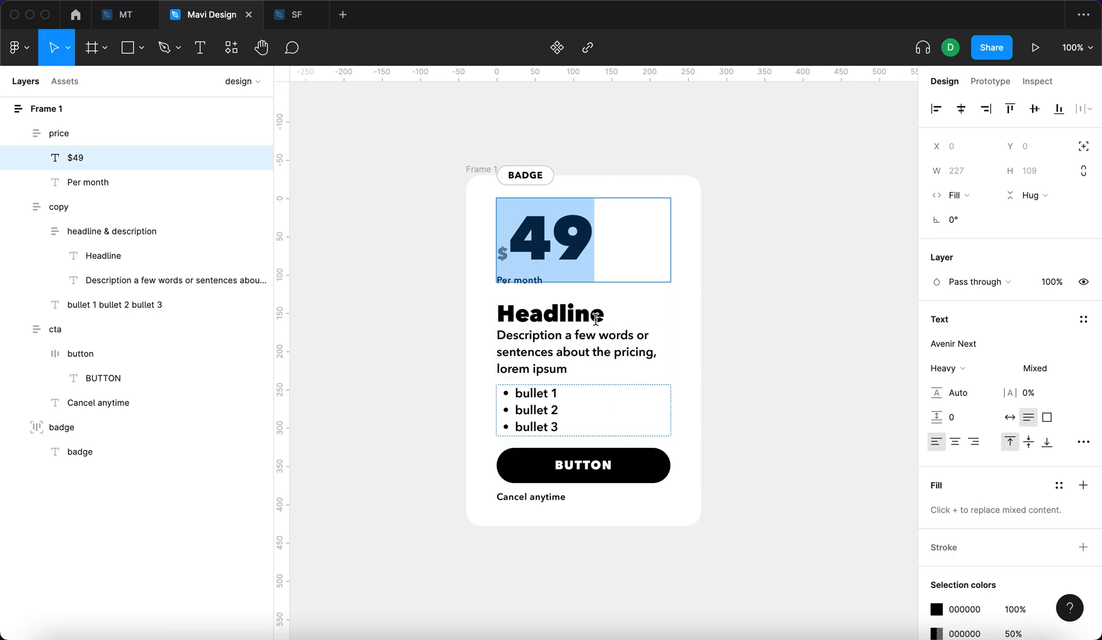
pyautogui.click(508, 255)
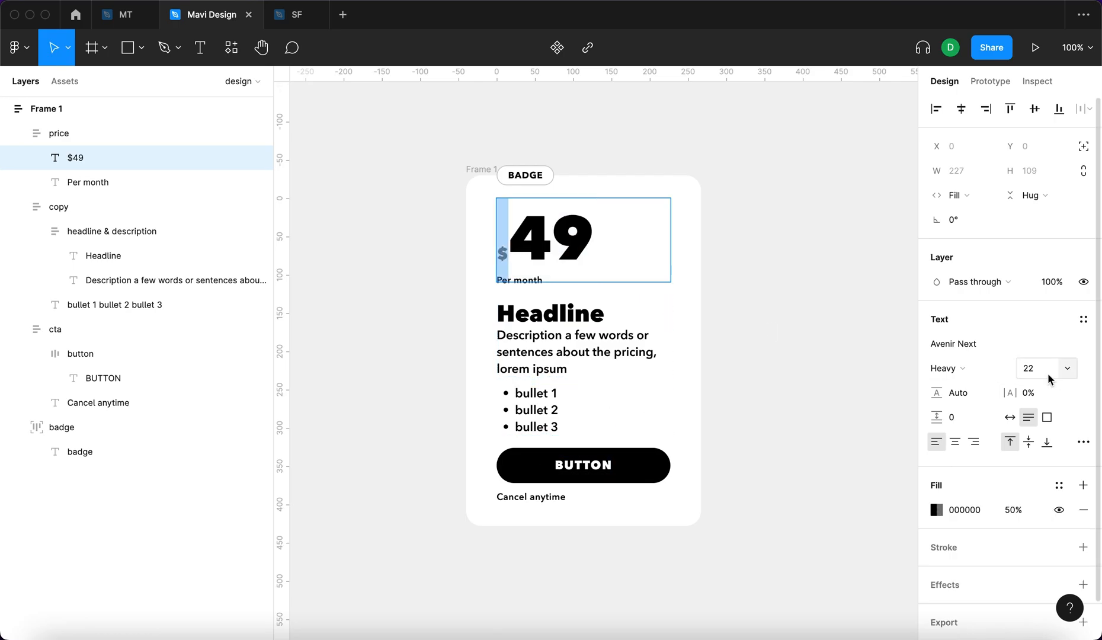
pyautogui.click(1031, 368)
pyautogui.hotkey('shift', 'Up')
pyautogui.hotkey('shift', 'Up')
pyautogui.hotkey('shift', 'Down')
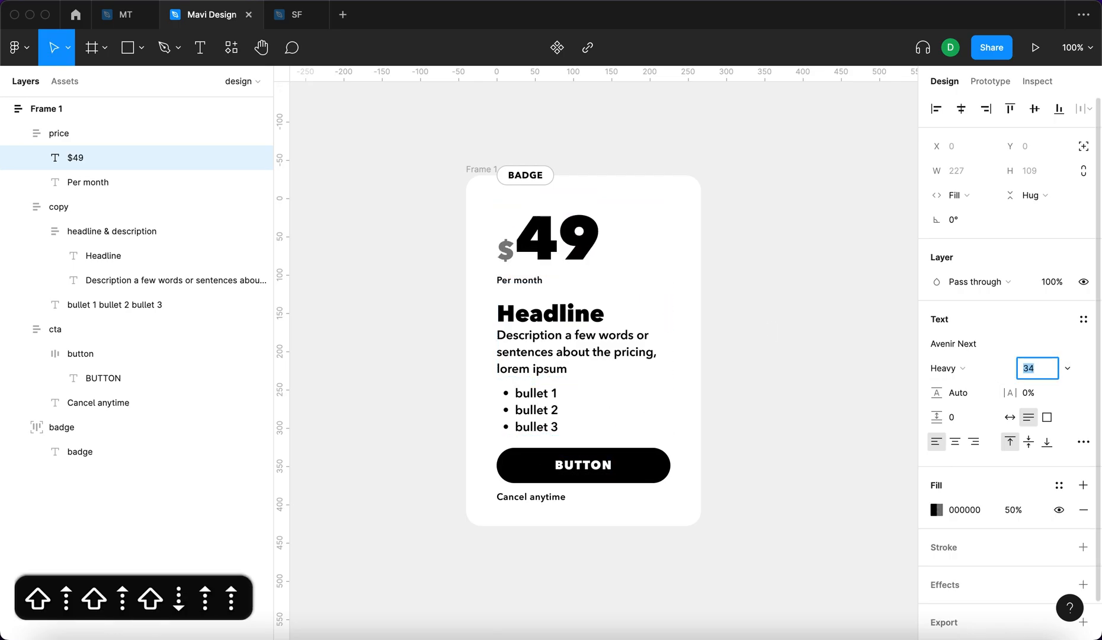
pyautogui.press('Up')
pyautogui.press('Up')
pyautogui.press('Up')
pyautogui.press('Down')
pyautogui.press('Down')
pyautogui.press('Return')
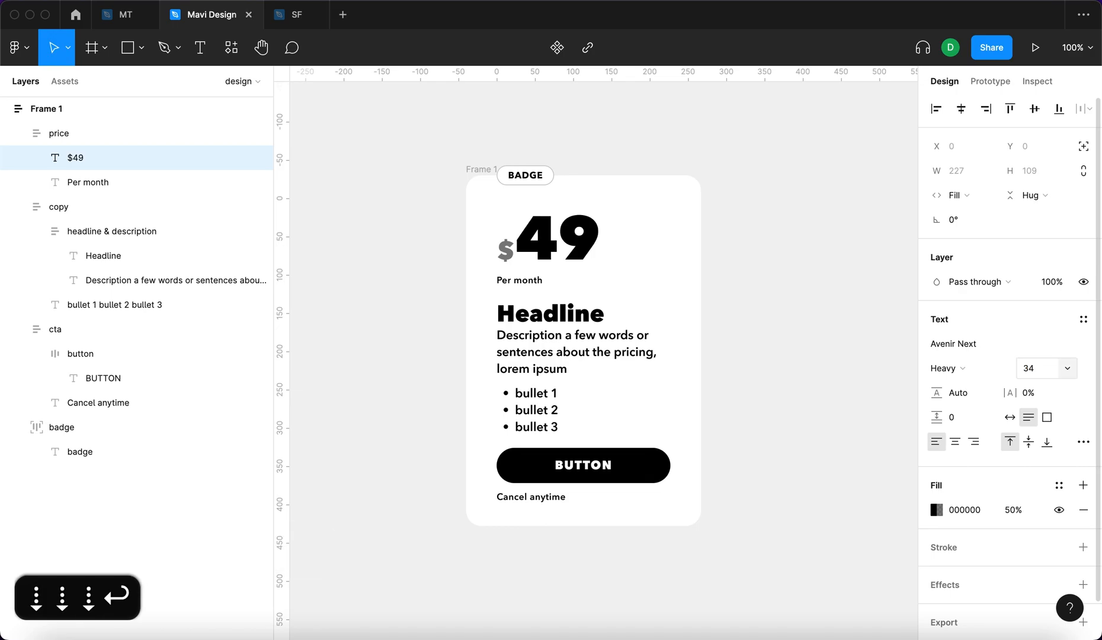
# Step: Slightly tighten the item spacing in the price frame and set the $49 text's line height to 122.9%
pyautogui.click(121, 140)
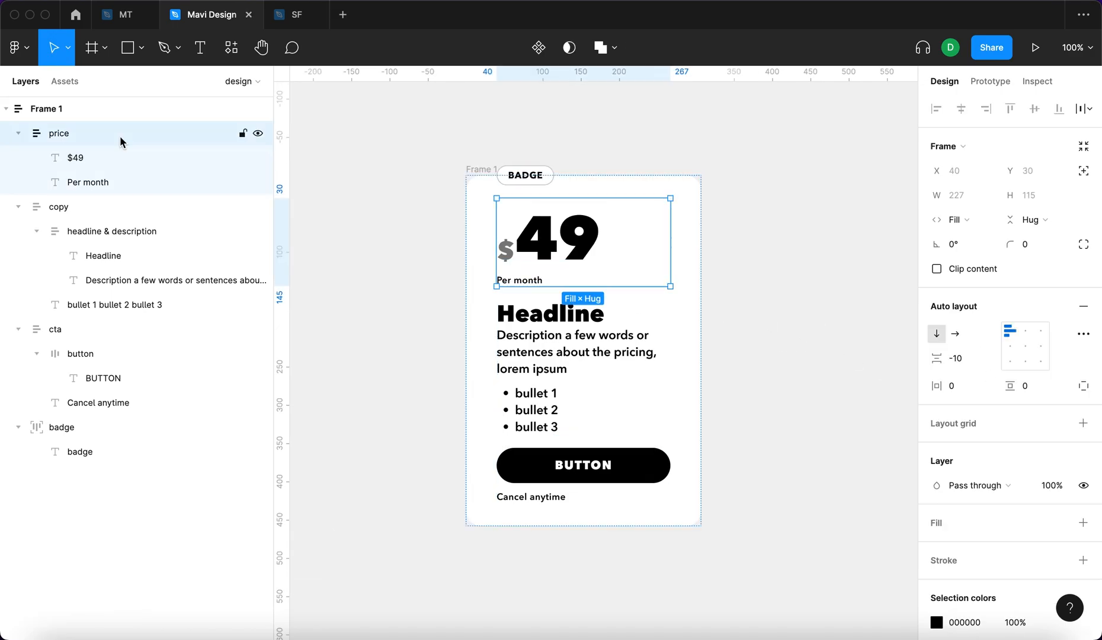
pyautogui.moveTo(936, 358); pyautogui.dragTo(959, 369)
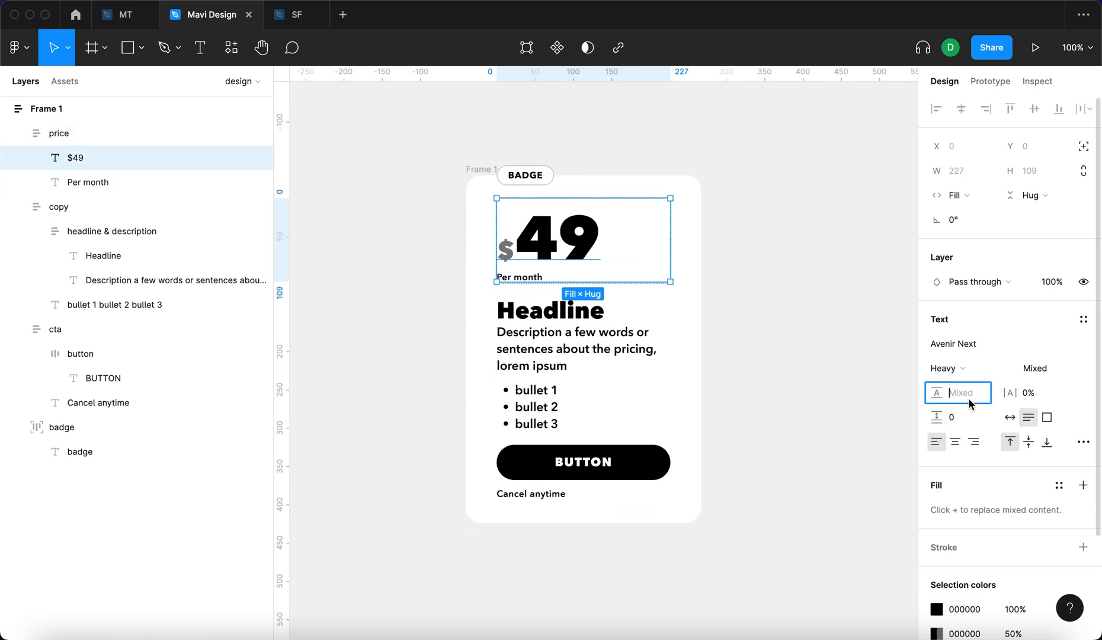
pyautogui.hotkey('shift', 'Down')
pyautogui.hotkey('shift', 'Down')
pyautogui.hotkey('shift', 'Up')
pyautogui.hotkey('shift', 'Down')
pyautogui.hotkey('shift', 'Up')
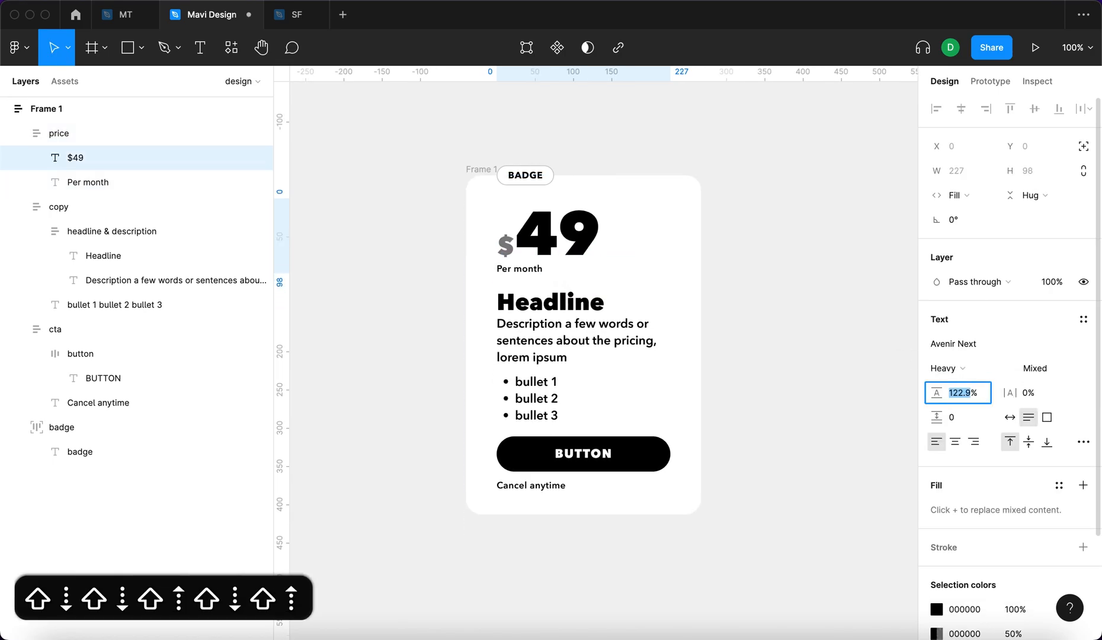
pyautogui.hotkey('shift', 'Up')
pyautogui.hotkey('shift', 'Down')
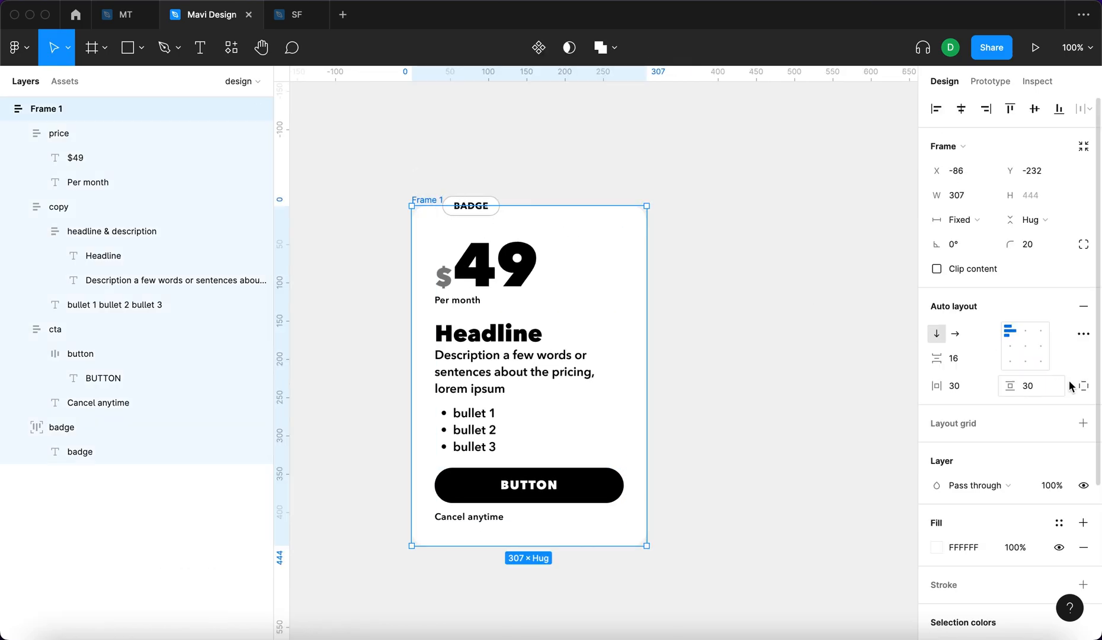
# Step: Switch the card frame to individual padding and set its top padding to 20
pyautogui.click(1083, 386)
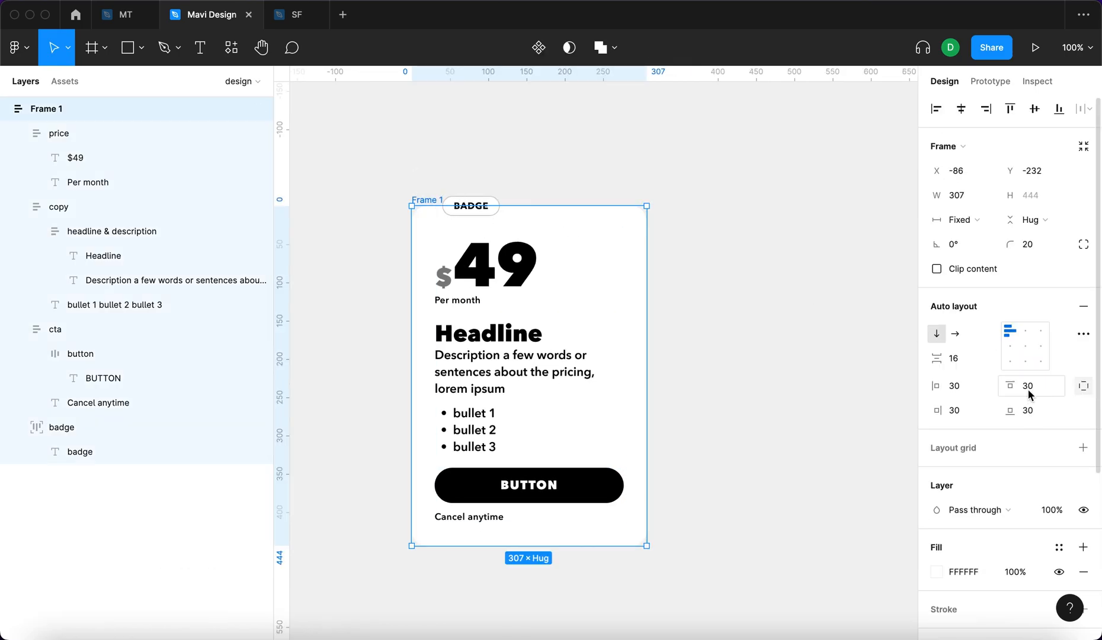
pyautogui.click(1029, 394)
pyautogui.hotkey('shift', 'Down')
pyautogui.hotkey('shift', 'Up')
pyautogui.hotkey('shift', 'Down')
pyautogui.press('Return')
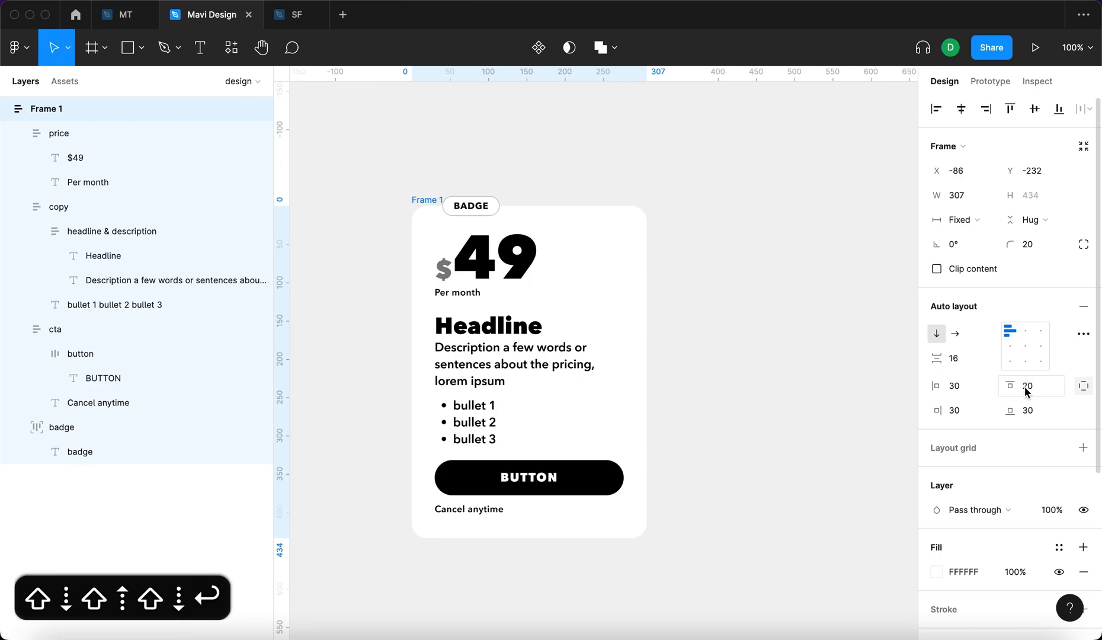
# Step: Rename the card frame as "pricing component"
pyautogui.press('super+r')
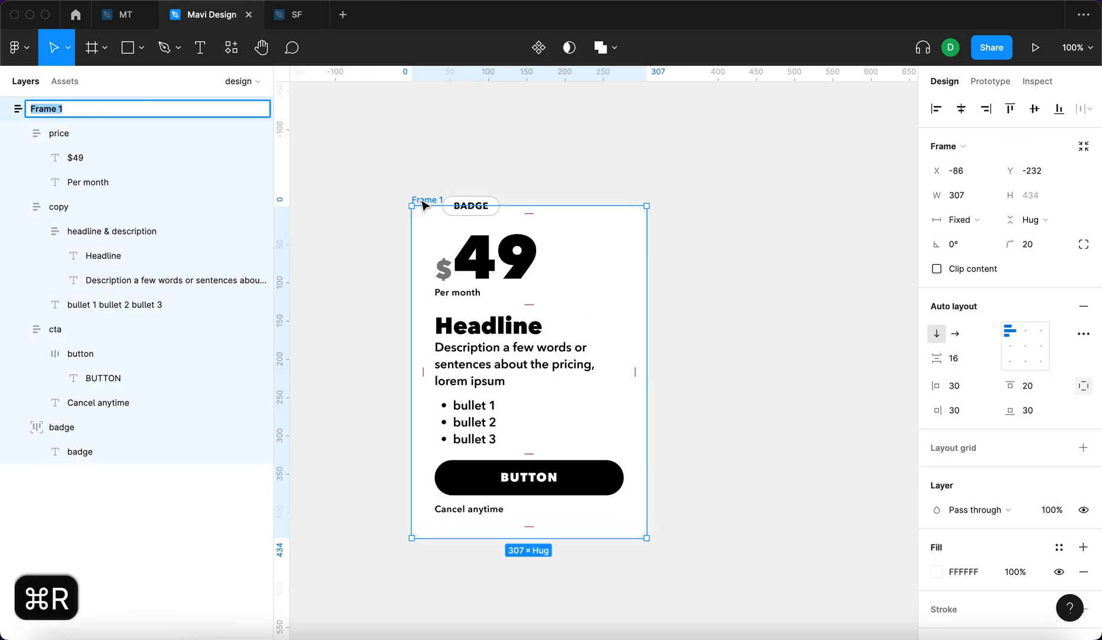
pyautogui.write('pricing component')
pyautogui.click(708, 187)
# Step: Duplicate the card's badge onto the empty canvas outside the card, up and to its left
pyautogui.hscroll(-3, 708, 186)
pyautogui.scroll(-2, 702, 193)
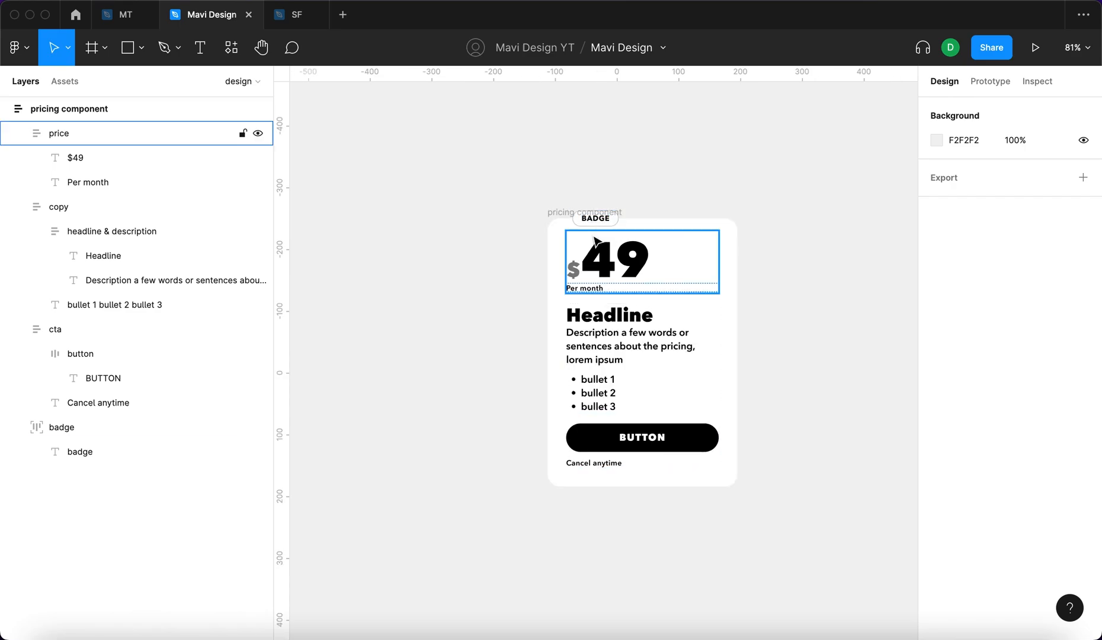
pyautogui.click(588, 219)
pyautogui.scroll(5, 590, 221)
pyautogui.keyDown('alt'); pyautogui.moveTo(616, 236); pyautogui.dragTo(372, 153); pyautogui.keyUp('alt')
pyautogui.click(448, 305)
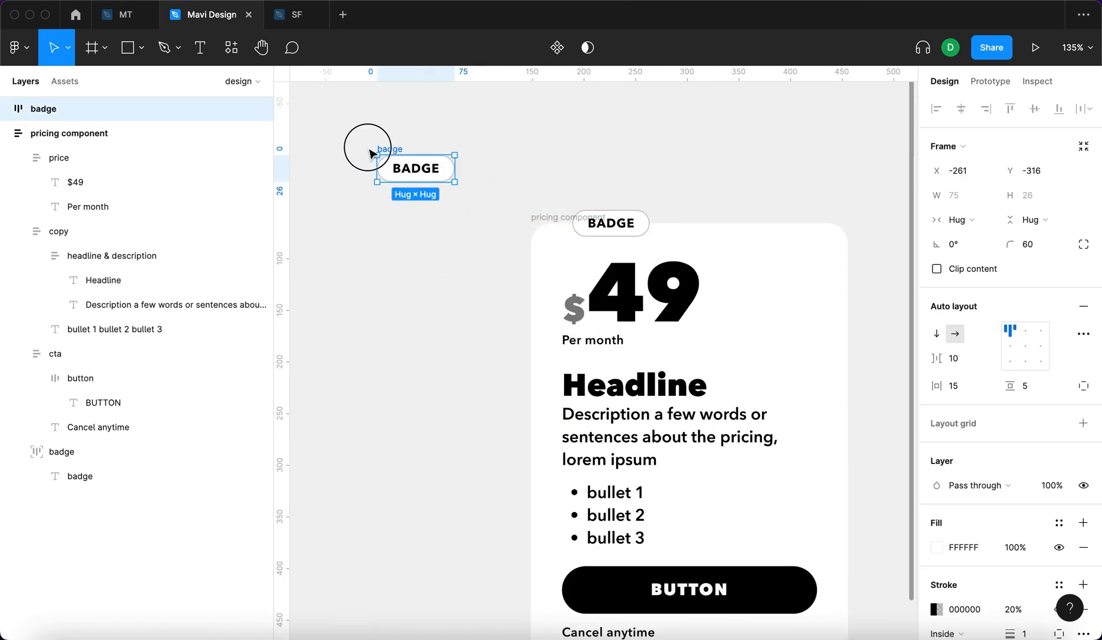
# Step: Turn the copied badge into a component and place it at about X -332, Y -312
pyautogui.click(554, 48)
pyautogui.click(460, 268)
pyautogui.hscroll(-3, 444, 237)
pyautogui.moveTo(499, 178); pyautogui.dragTo(464, 183)
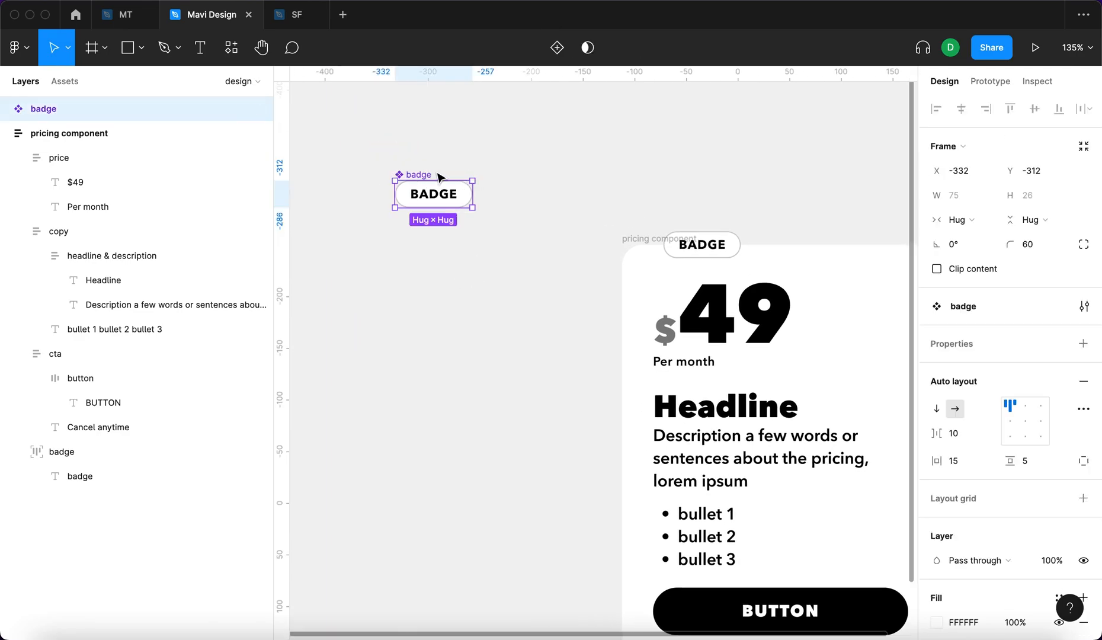
# Step: Replace the badge component's text with "last chance"
pyautogui.doubleClick(430, 197)
pyautogui.doubleClick(432, 196)
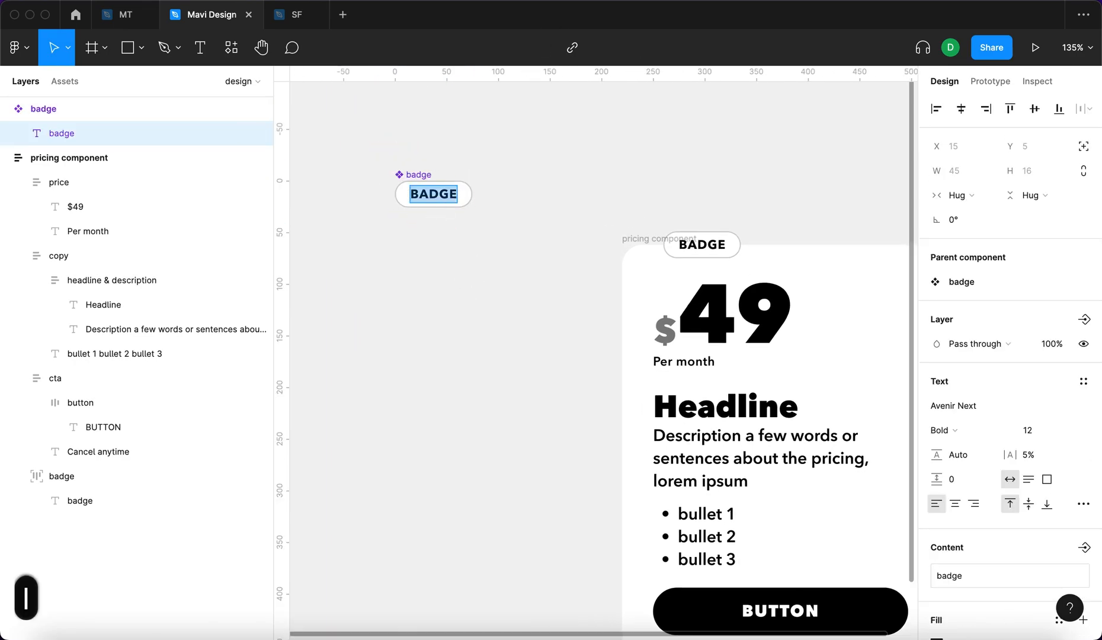
pyautogui.write('last chance')
# Step: Place a detached copy of the LAST CHANCE badge directly below it and turn the copy into its own component
pyautogui.click(414, 175)
pyautogui.keyDown('alt'); pyautogui.moveTo(411, 170); pyautogui.dragTo(439, 264); pyautogui.keyUp('alt')
pyautogui.press('super+z')
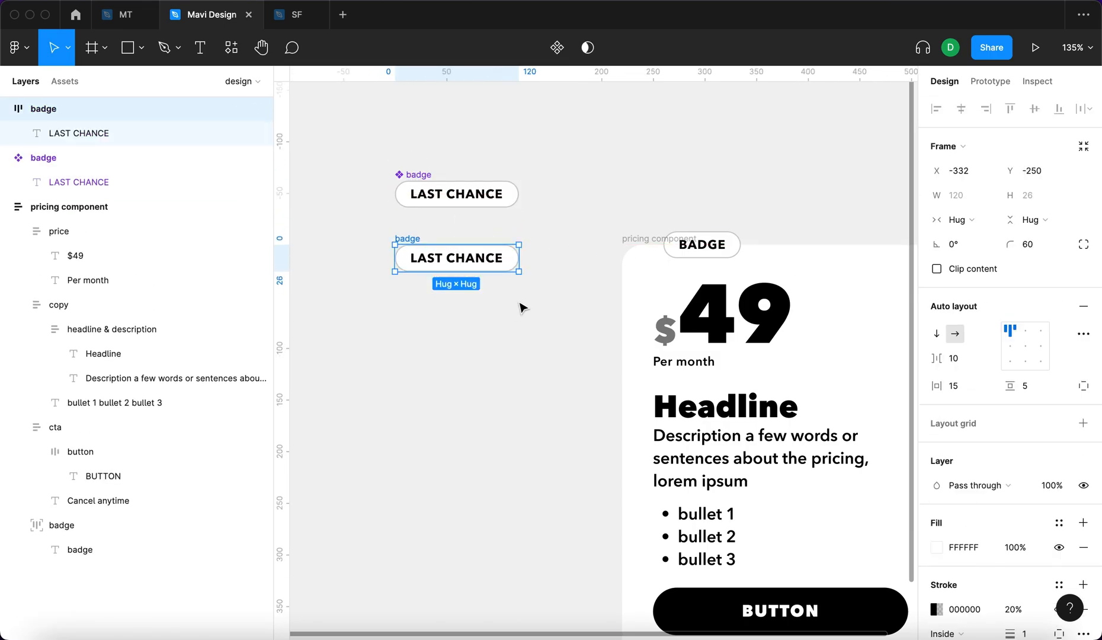
pyautogui.click(553, 57)
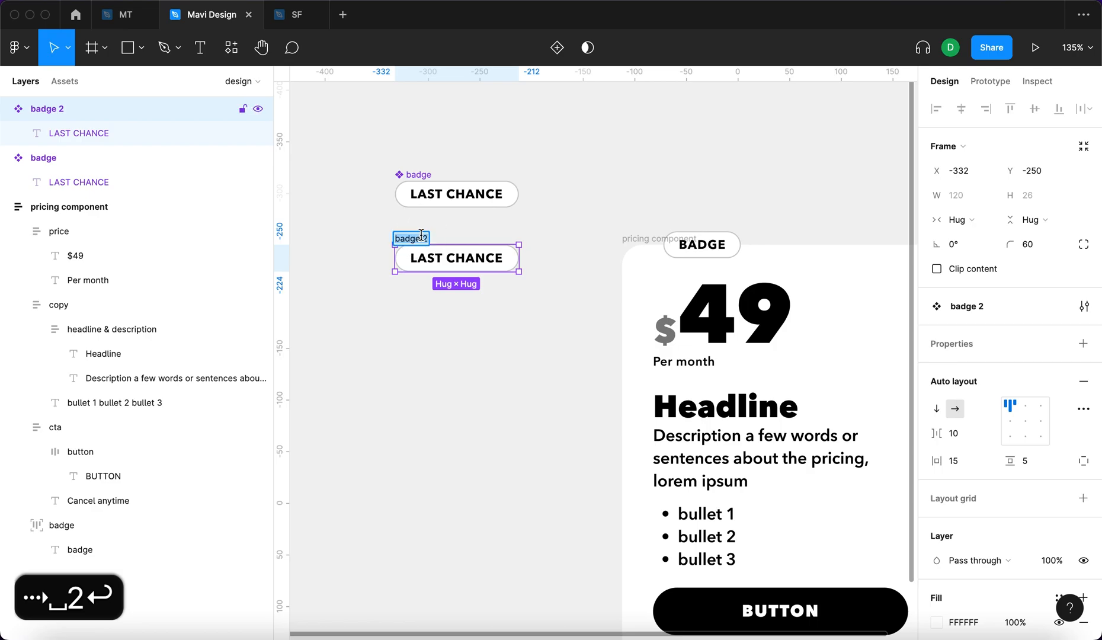
# Step: Rename the lower badge component as "badge_30off"
pyautogui.write('bad')
pyautogui.press('BackSpace')
pyautogui.press('BackSpace')
pyautogui.press('BackSpace')
pyautogui.write('badge_30o')
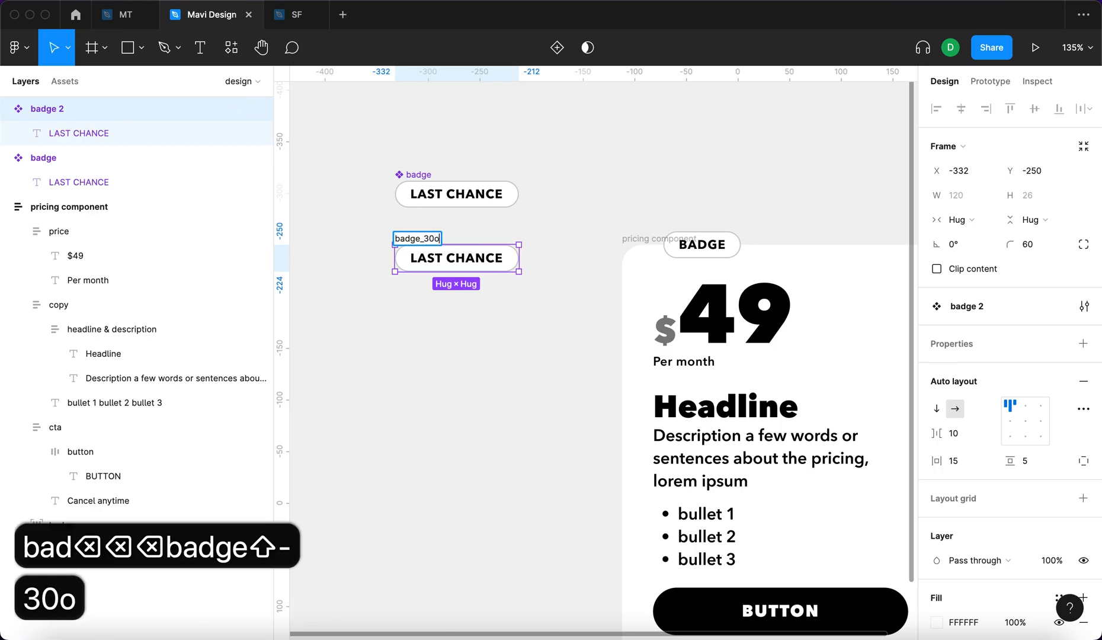
pyautogui.write('ff')
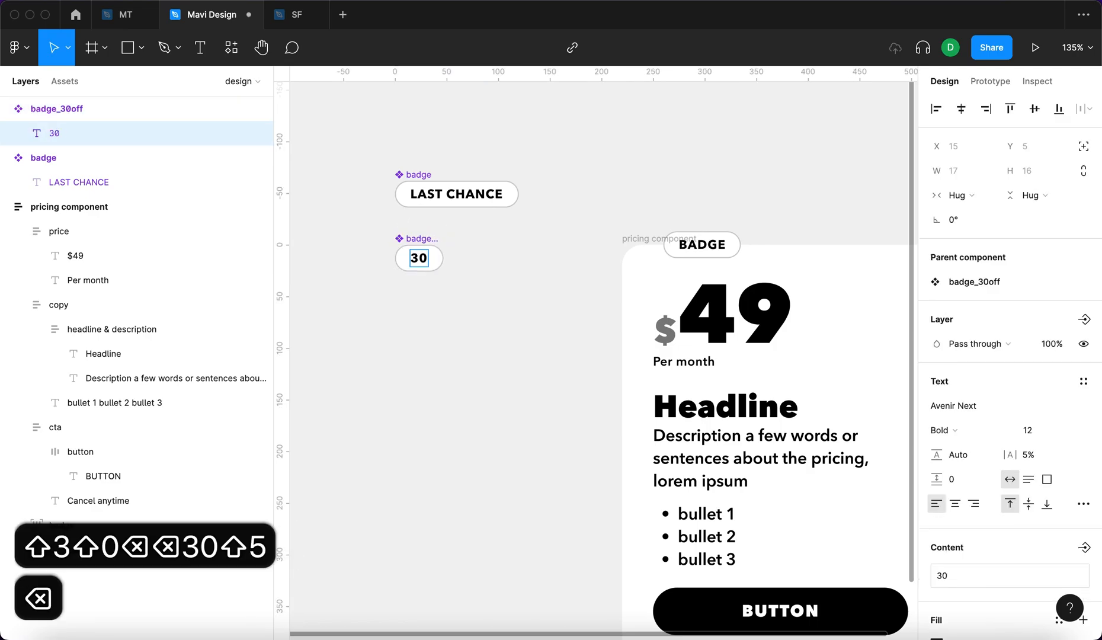
# Step: Change the text of the lower badge component to "30% off"
pyautogui.write('% off')
pyautogui.click(416, 366)
pyautogui.click(379, 325)
# Step: Open the name of the LAST CHANCE badge component for editing
pyautogui.doubleClick(413, 176)
pyautogui.press('Right')
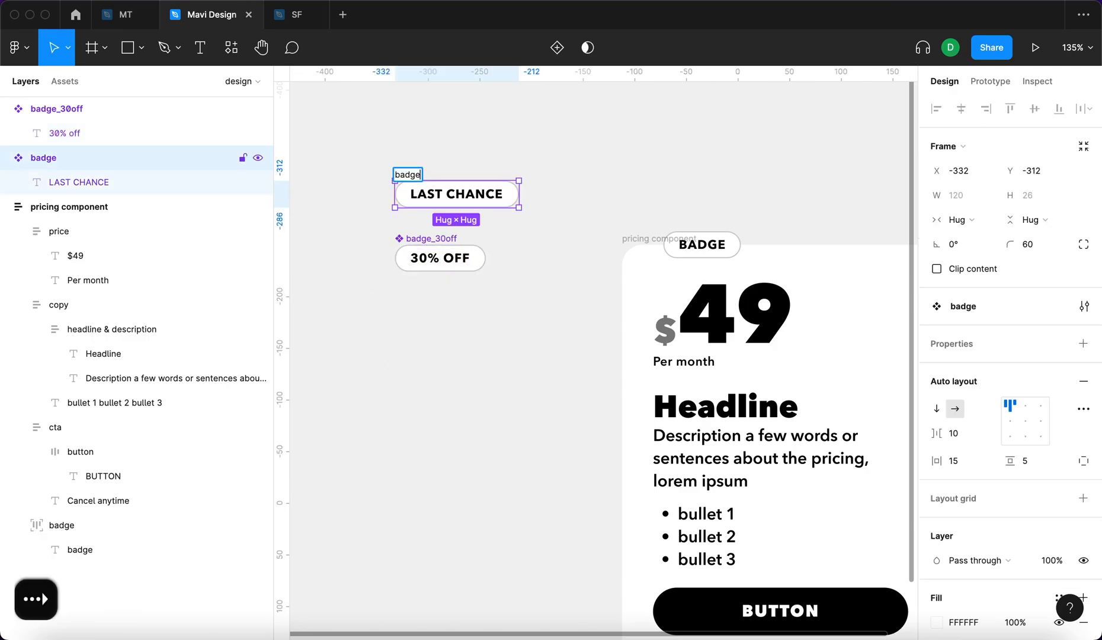
# Step: Rename the LAST CHANCE badge component as badge_lastchance
pyautogui.write('_last')
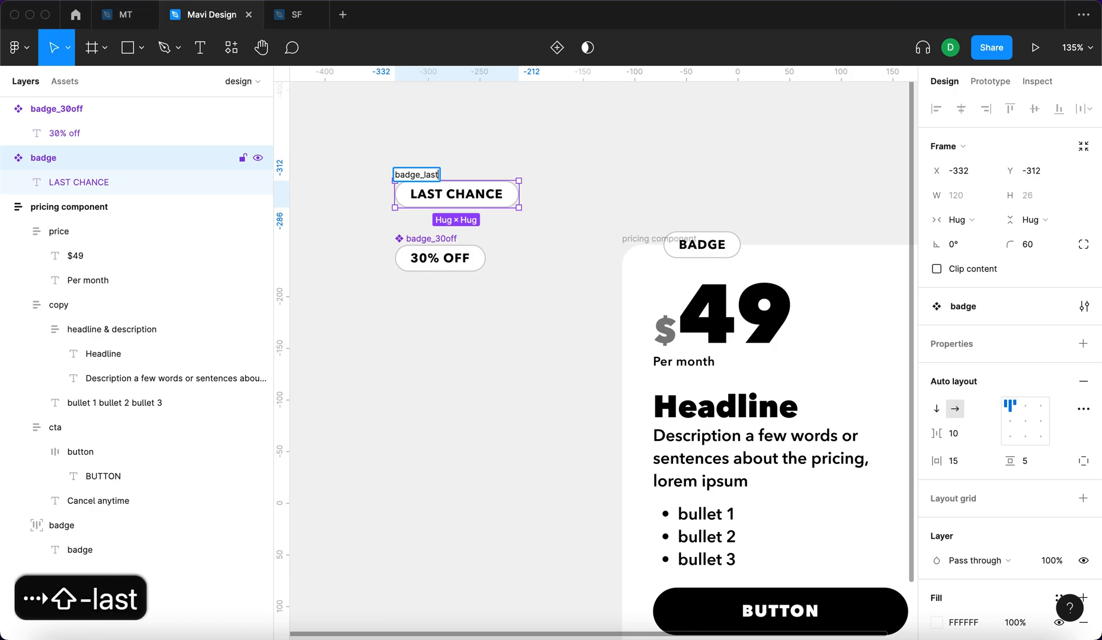
pyautogui.write('chance')
pyautogui.press('Return')
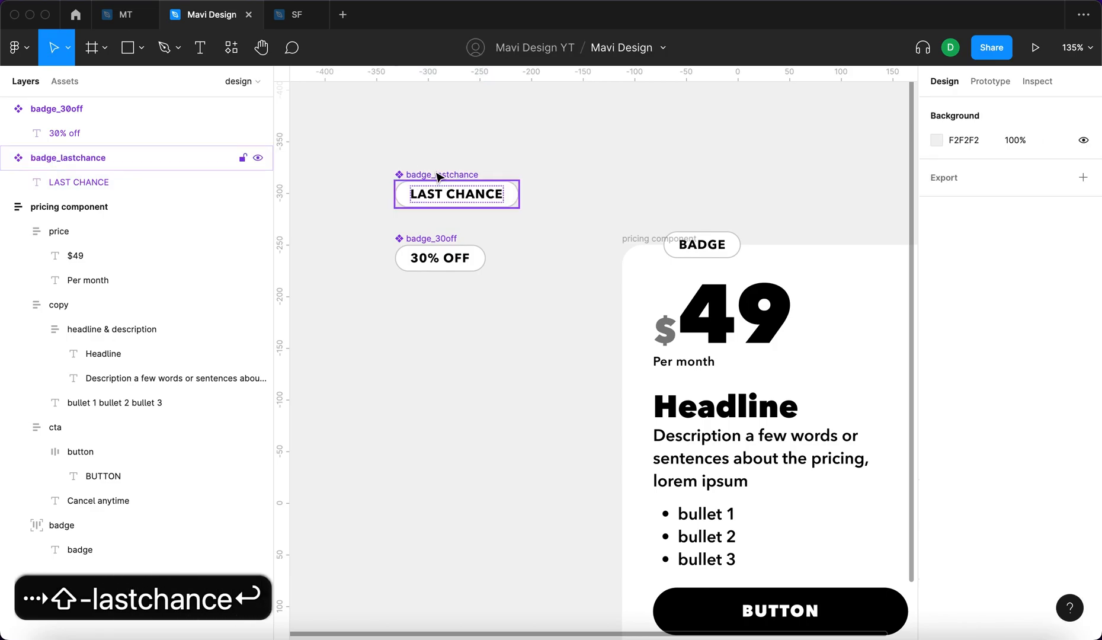
# Step: Duplicate the badge_30off component just below the original as a separate main component named badge_50off
pyautogui.click(424, 238)
pyautogui.moveTo(437, 241); pyautogui.dragTo(433, 294)
pyautogui.press('alt+super+b')
pyautogui.doubleClick(439, 294)
pyautogui.write('_5')
pyautogui.press('Return')
# Step: Change the duplicated badge's text to 50% off
pyautogui.click(519, 359)
pyautogui.doubleClick(424, 314)
pyautogui.doubleClick(424, 314)
pyautogui.press('BackSpace')
pyautogui.write('5')
pyautogui.click(479, 458)
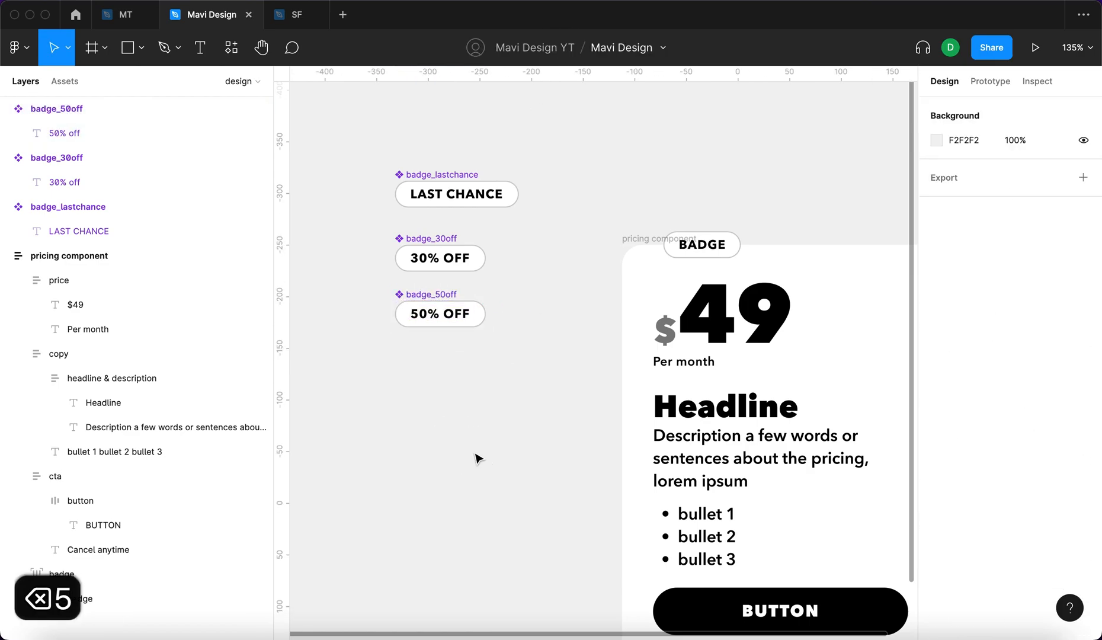
# Step: Replace the old badge in the pricing component frame with an instance of badge_lastchance
pyautogui.click(486, 189)
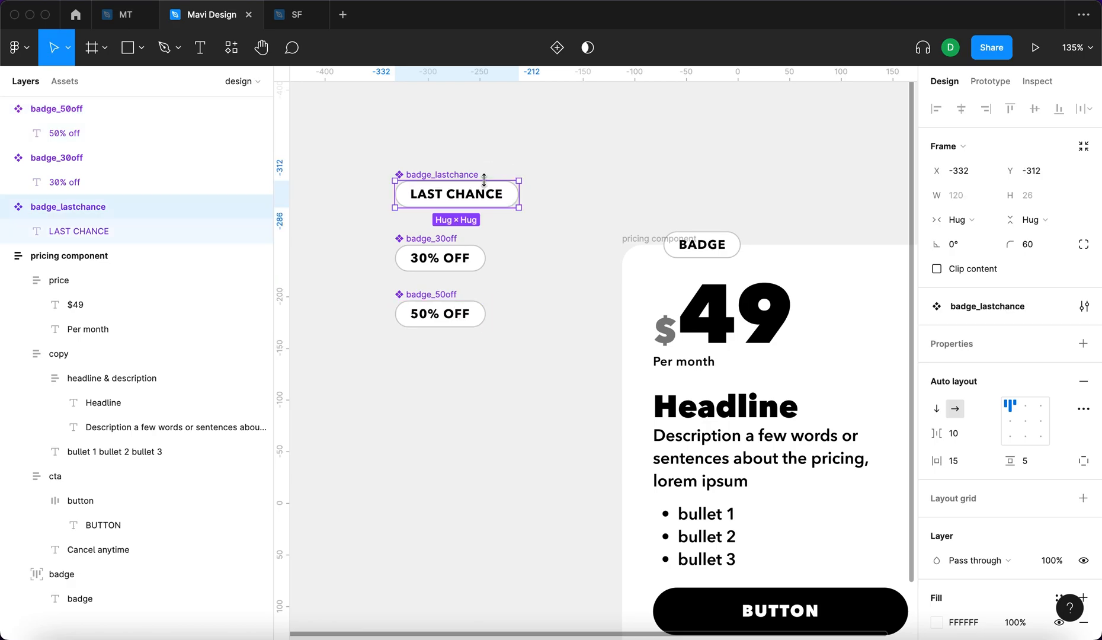
pyautogui.moveTo(449, 199); pyautogui.dragTo(774, 166)
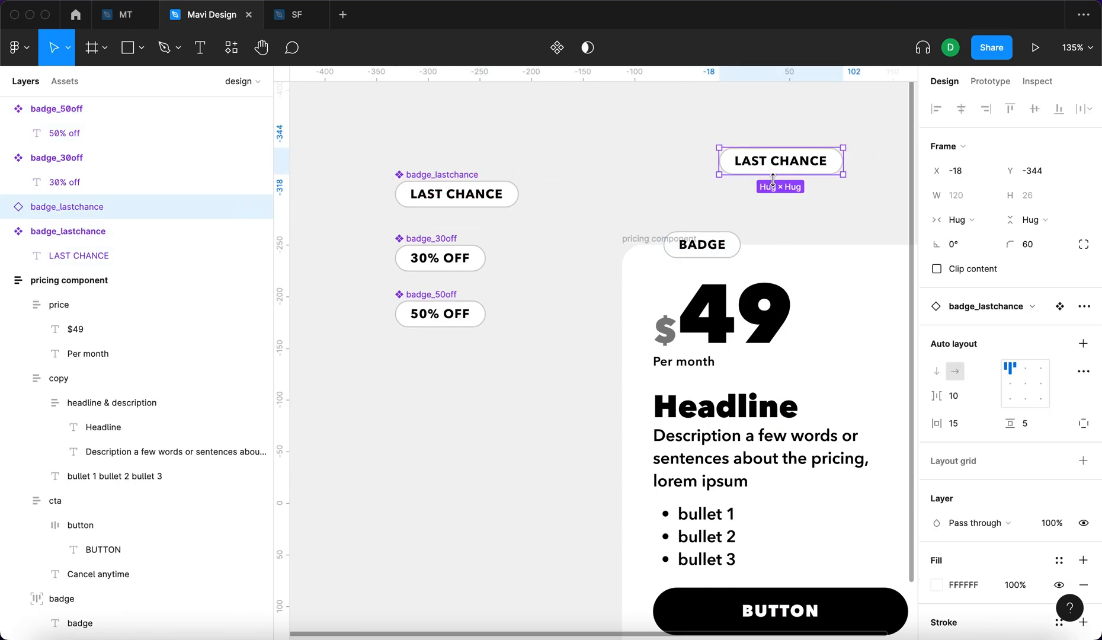
pyautogui.press('cmd+x')
pyautogui.click(643, 239)
pyautogui.press('cmd+v')
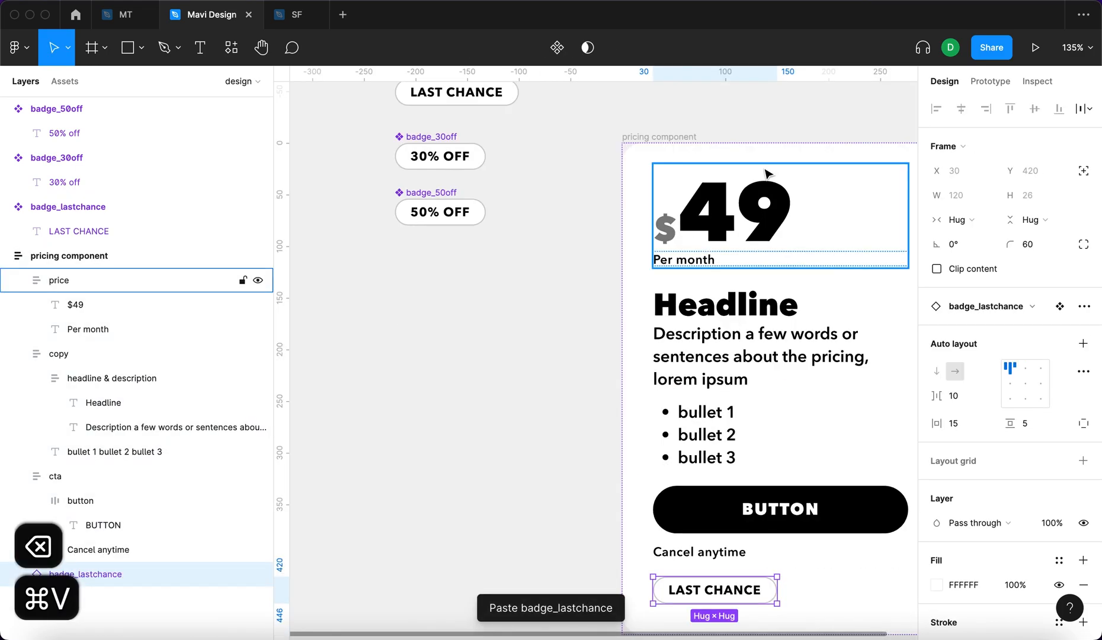
# Step: Give the badge instance absolute positioning and move it onto the pricing card's top edge, at Y -13
pyautogui.scroll(-5, 753, 271)
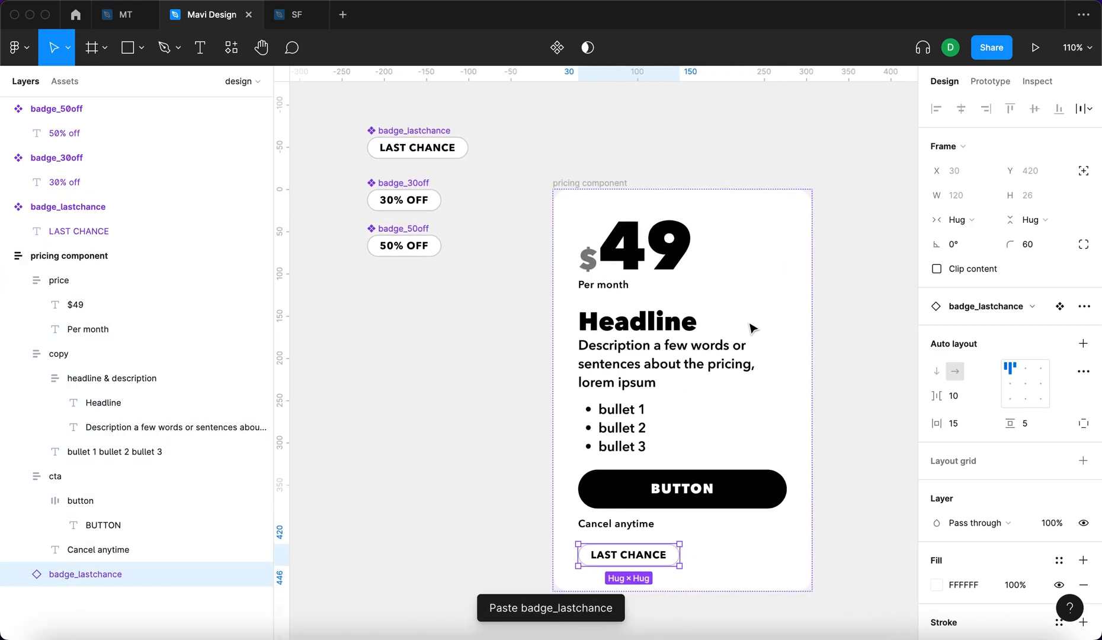
pyautogui.click(1079, 172)
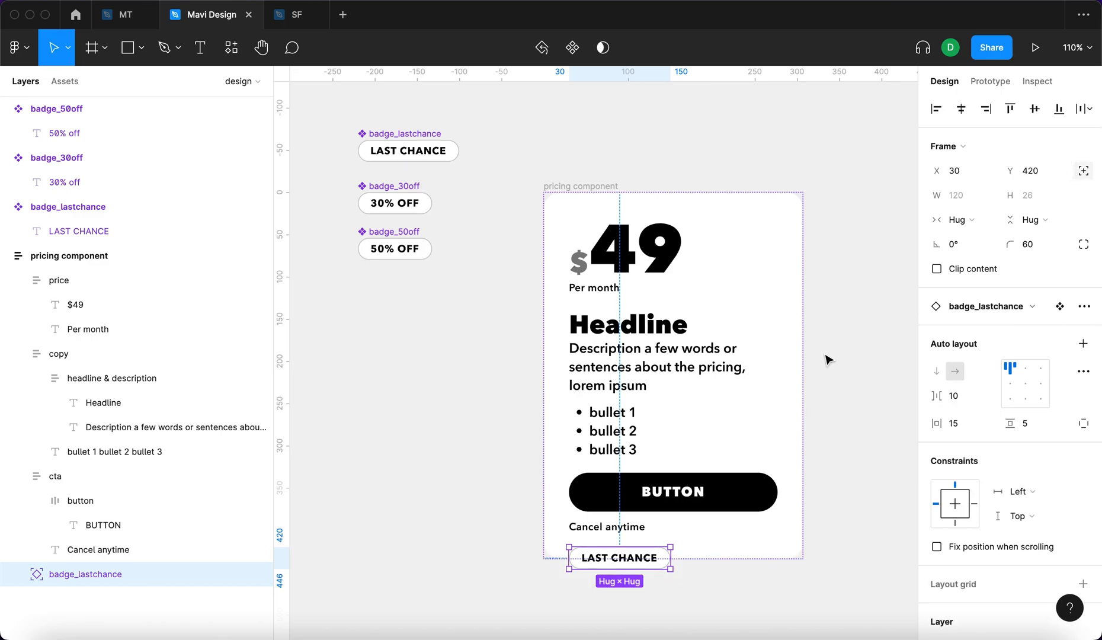
pyautogui.click(1011, 110)
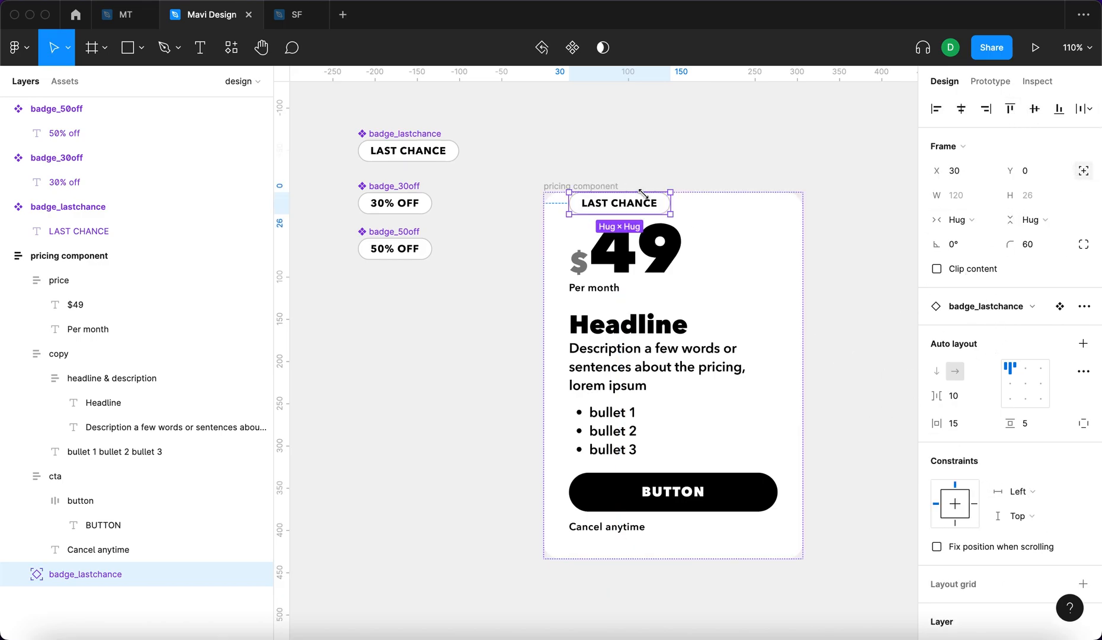
pyautogui.scroll(5, 583, 188)
pyautogui.moveTo(571, 271); pyautogui.dragTo(580, 238)
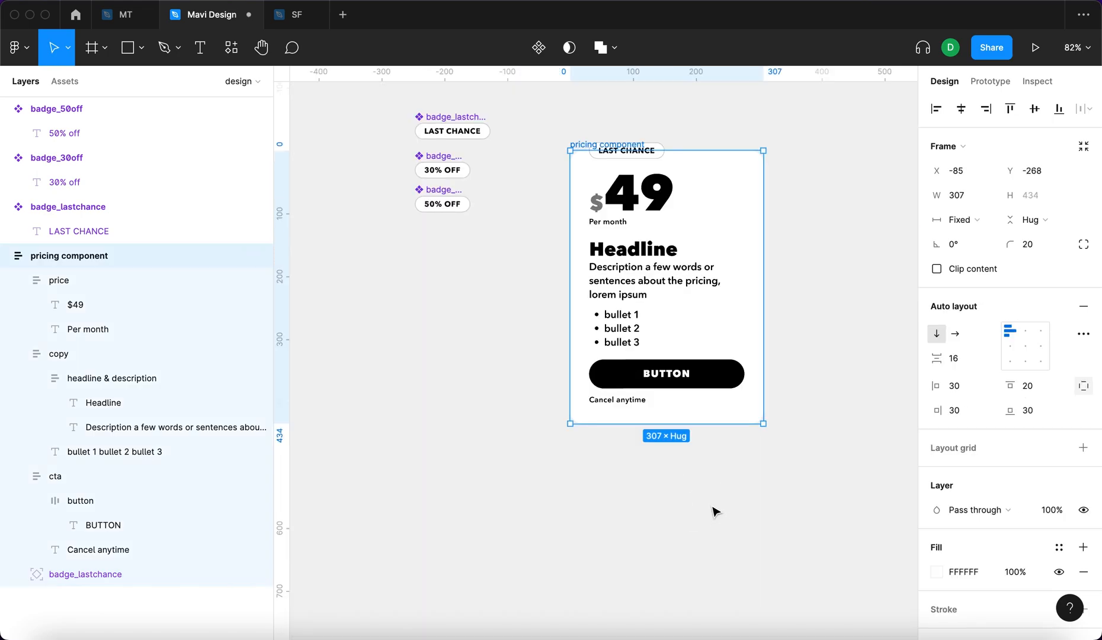
# Step: Place a copy of the card's button on the empty canvas, beside the card and below the badge components
pyautogui.doubleClick(703, 380)
pyautogui.hscroll(-4, 706, 386)
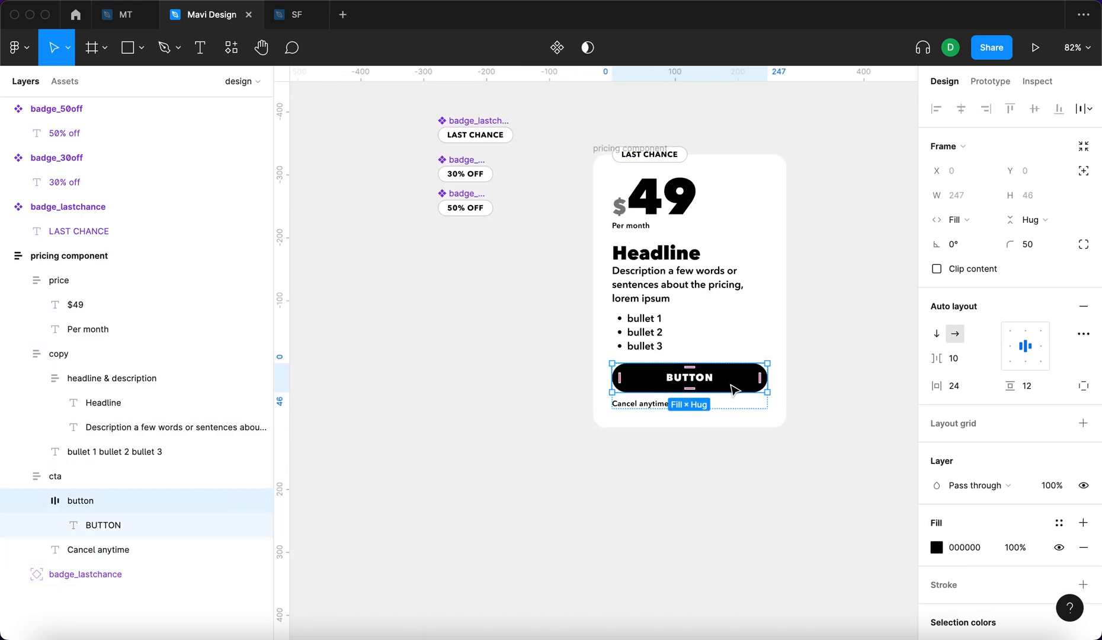
pyautogui.moveTo(800, 389); pyautogui.dragTo(486, 295)
pyautogui.click(378, 240)
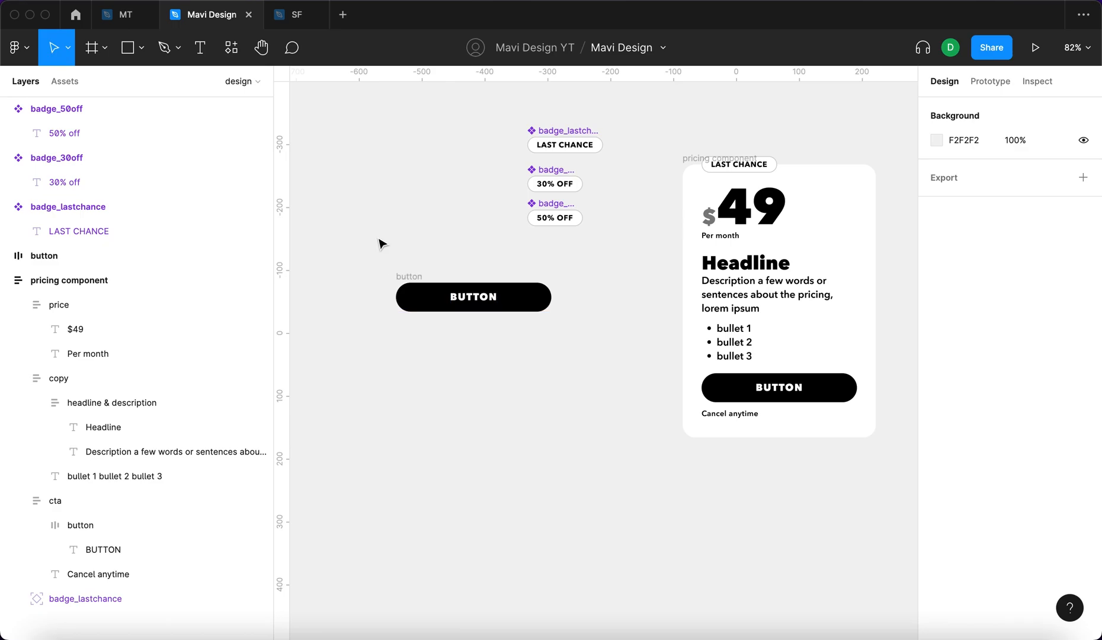
pyautogui.moveTo(397, 279); pyautogui.dragTo(400, 296)
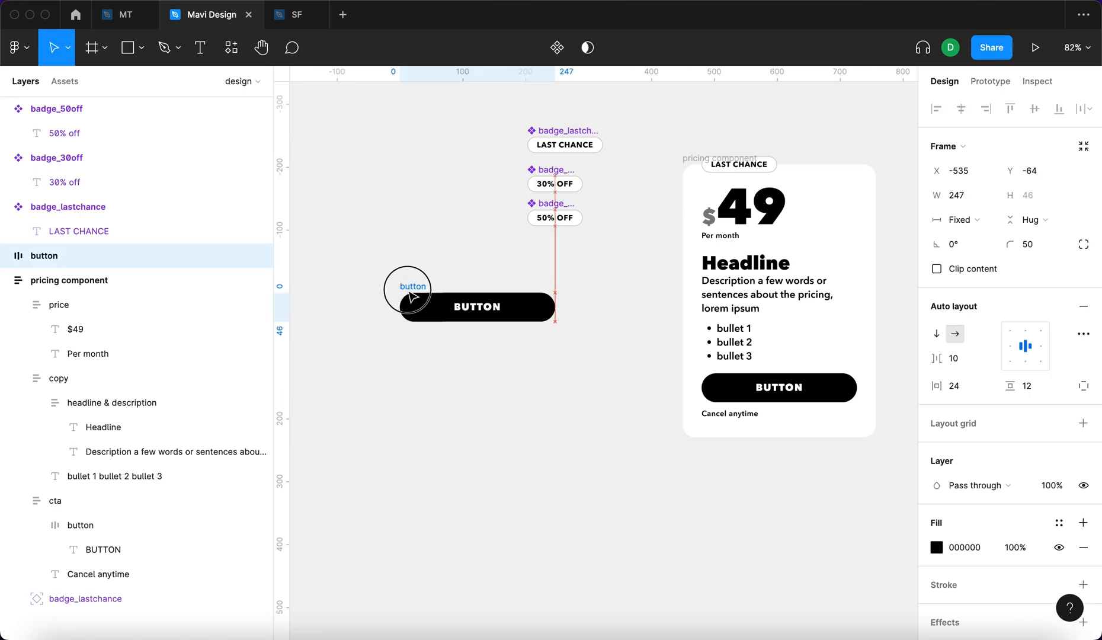
# Step: Turn the copied button into a main component named button_default
pyautogui.click(556, 52)
pyautogui.click(446, 214)
pyautogui.moveTo(428, 295); pyautogui.dragTo(445, 277)
pyautogui.doubleClick(442, 276)
pyautogui.press('Right')
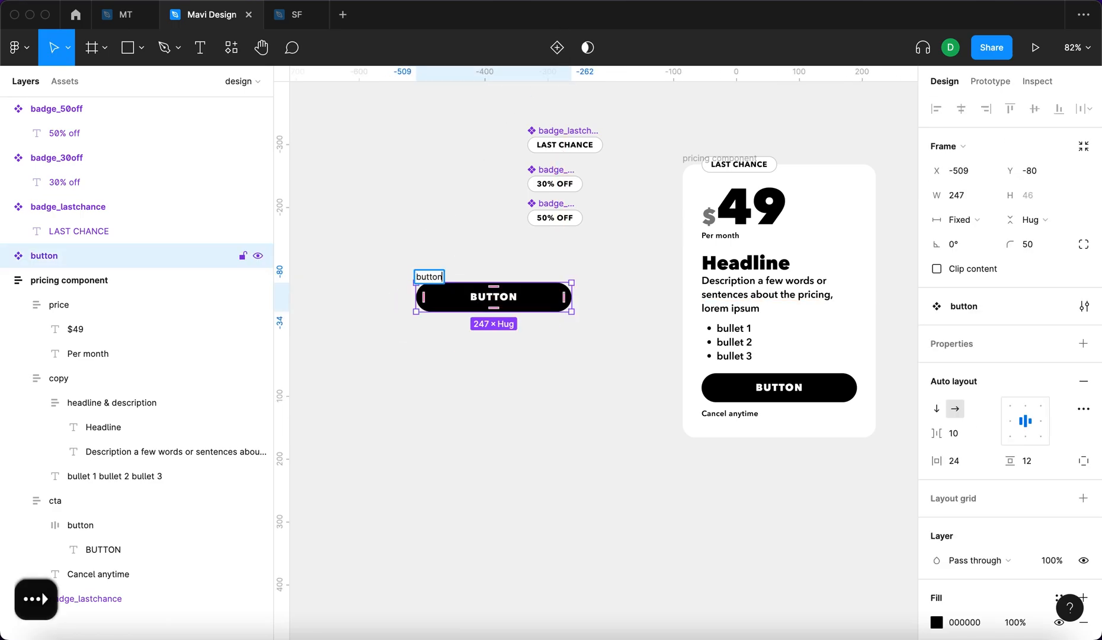
pyautogui.write('_')
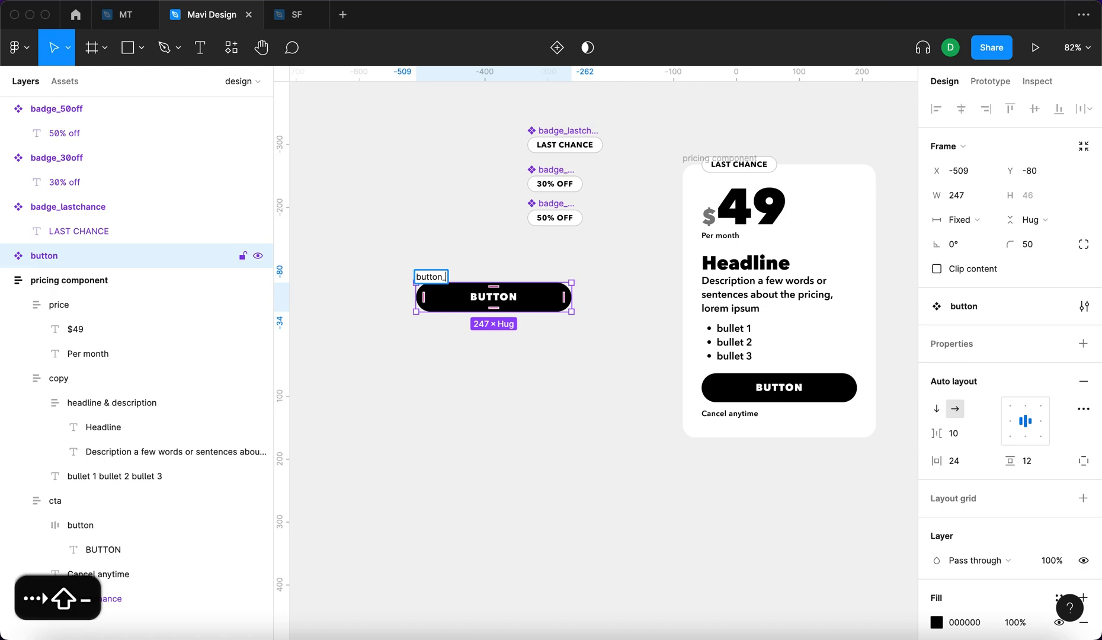
pyautogui.write('default')
pyautogui.press('Return')
# Step: Move button_default to X -519, Y -67 and line up the three badge components above its left edge
pyautogui.moveTo(446, 280); pyautogui.dragTo(441, 288)
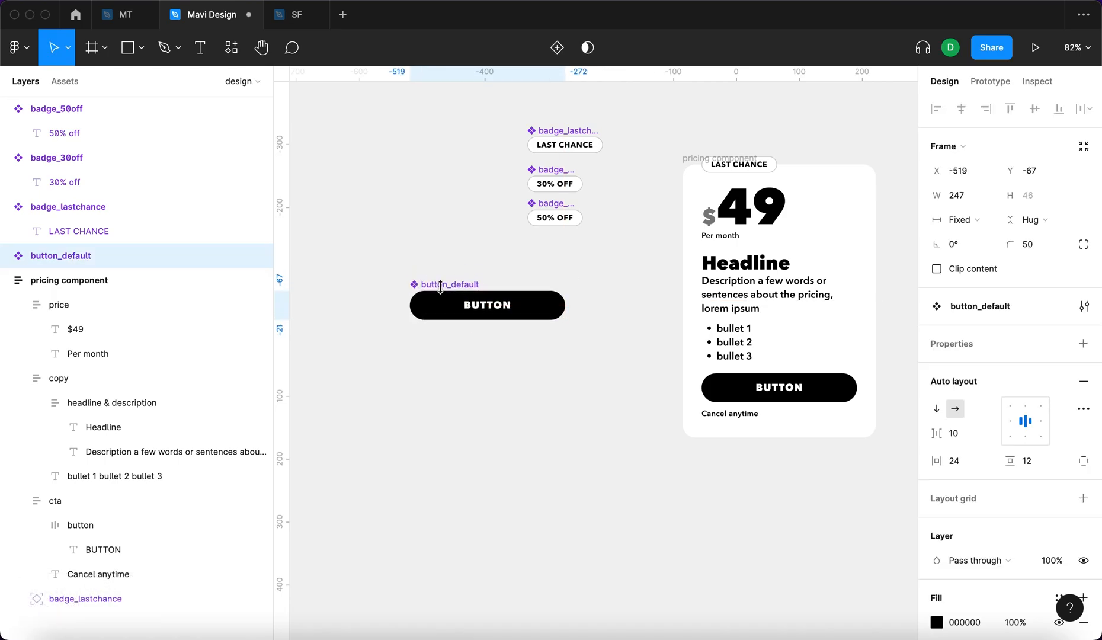
pyautogui.moveTo(515, 117); pyautogui.dragTo(603, 223)
pyautogui.moveTo(574, 186); pyautogui.dragTo(456, 214)
# Step: Put an instance of button_default into the card's cta frame, directly above the existing button
pyautogui.click(451, 302)
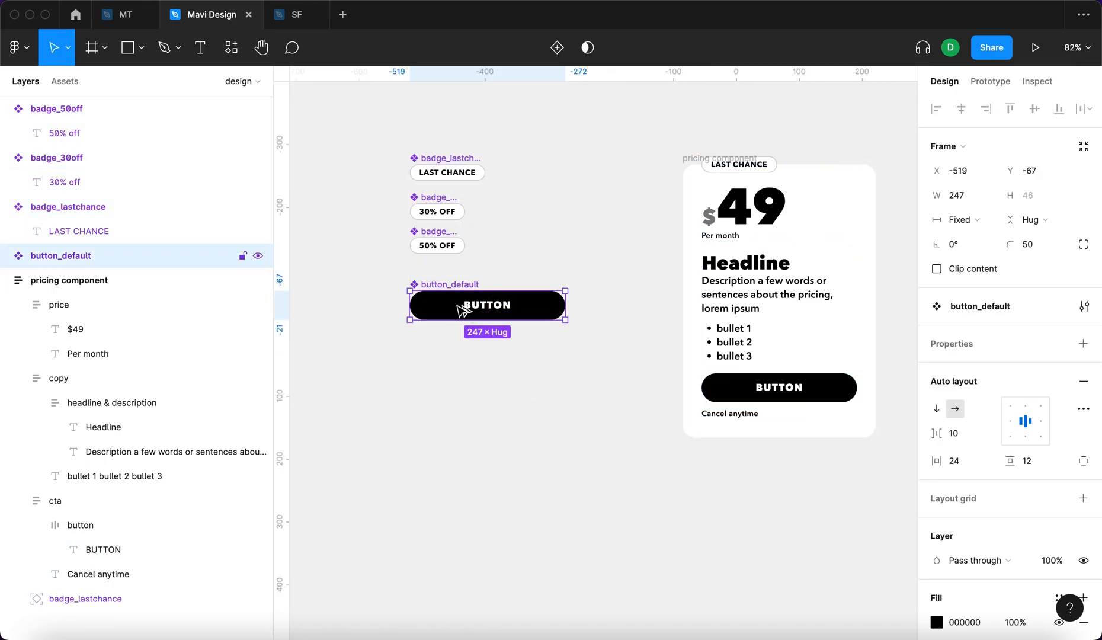
pyautogui.moveTo(450, 302); pyautogui.dragTo(468, 396)
pyautogui.press('super+x')
pyautogui.click(765, 392)
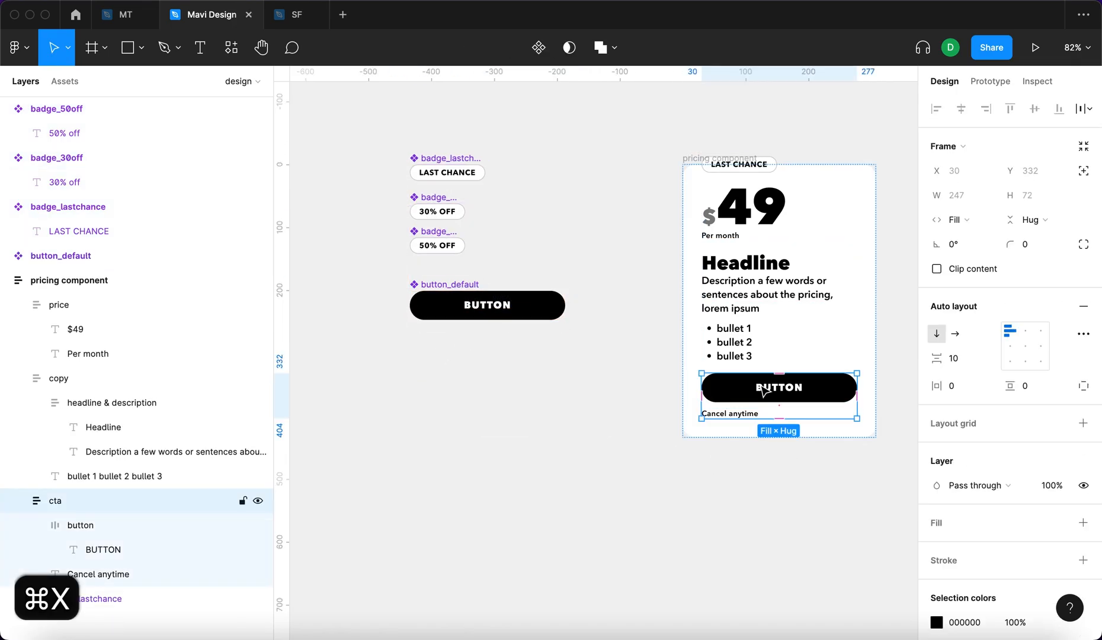
pyautogui.press('super+v')
pyautogui.press('super+bracketleft')
pyautogui.press('super+bracketleft')
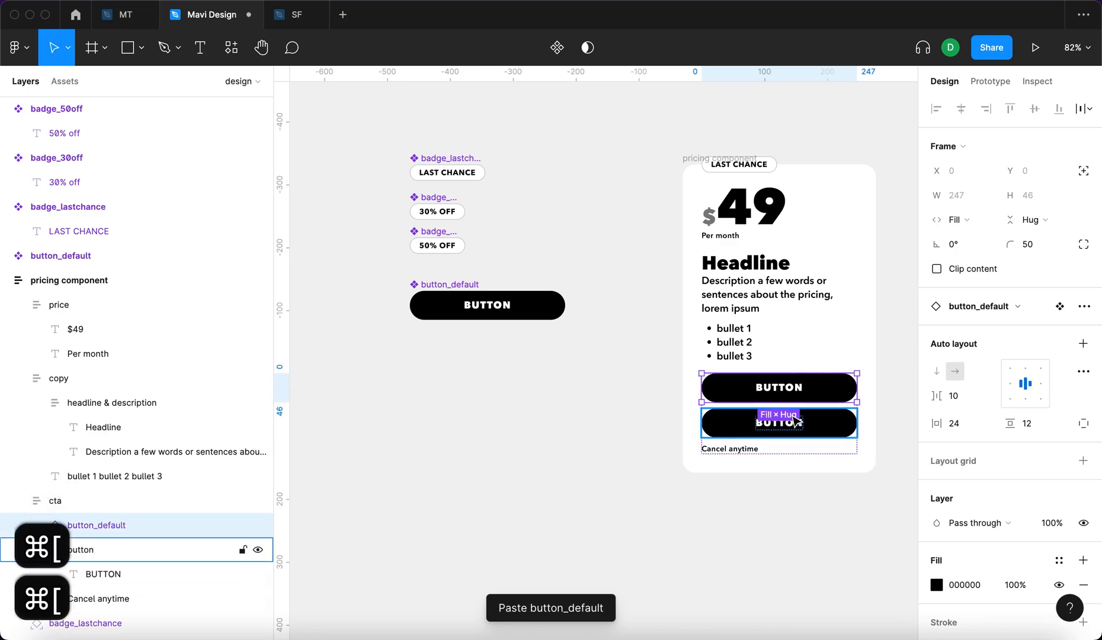
# Step: Delete the original button from the card's cta frame, keeping the button_default instance
pyautogui.press('BackSpace')
pyautogui.click(740, 388)
pyautogui.click(746, 392)
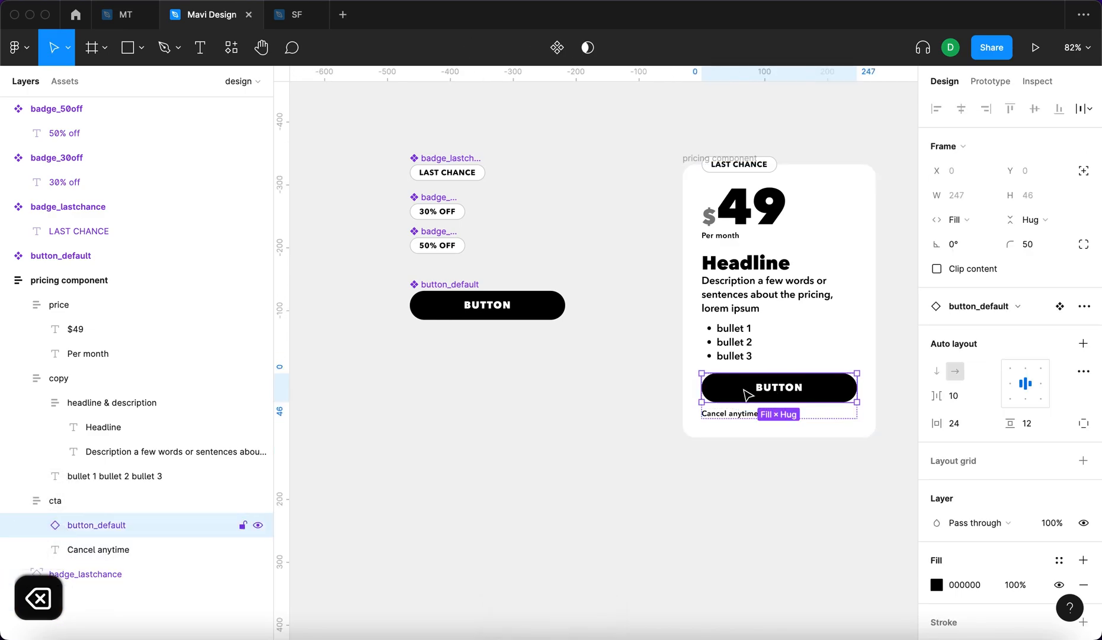
pyautogui.click(799, 537)
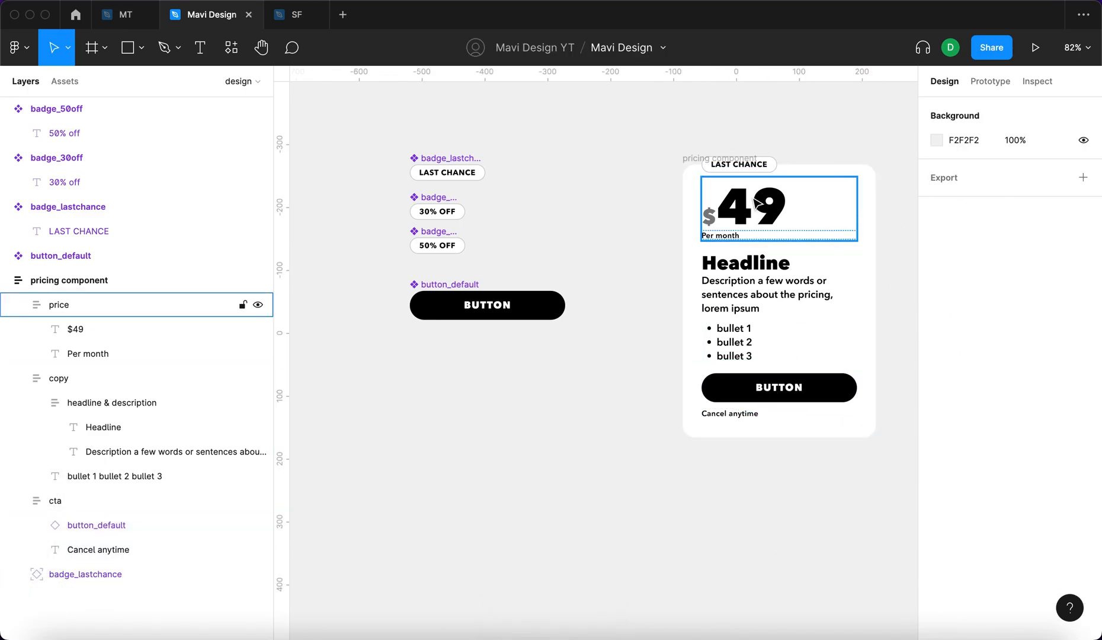
# Step: Narrow the pricing component frame to a width of 285
pyautogui.click(692, 163)
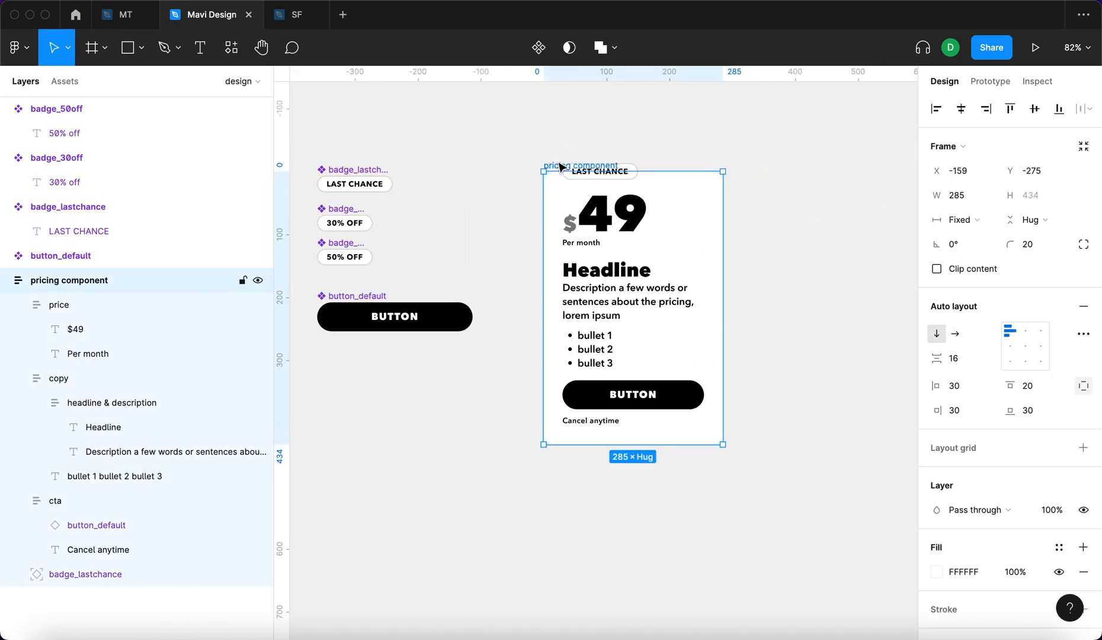
pyautogui.click(513, 176)
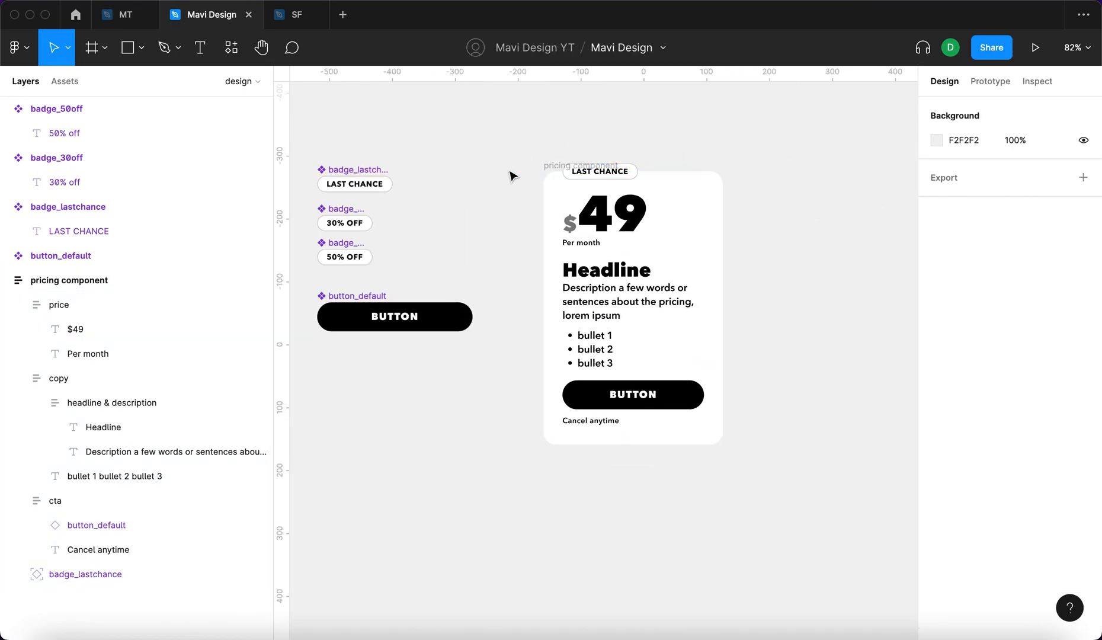
# Step: Convert the whole pricing component frame into a main component
pyautogui.moveTo(431, 426); pyautogui.dragTo(495, 440)
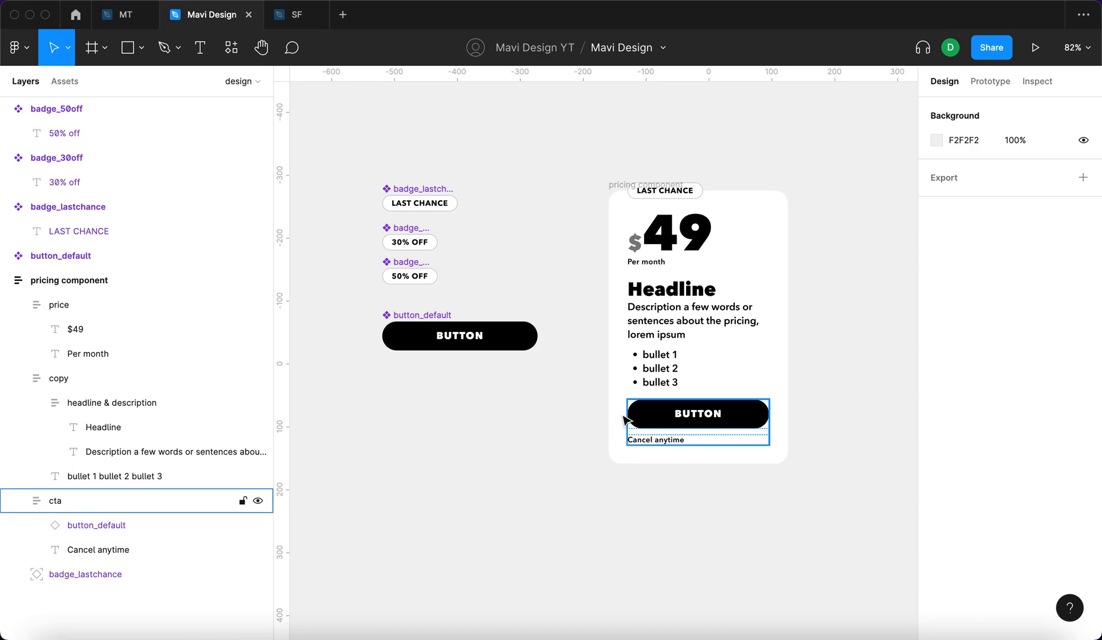
pyautogui.scroll(3, 574, 419)
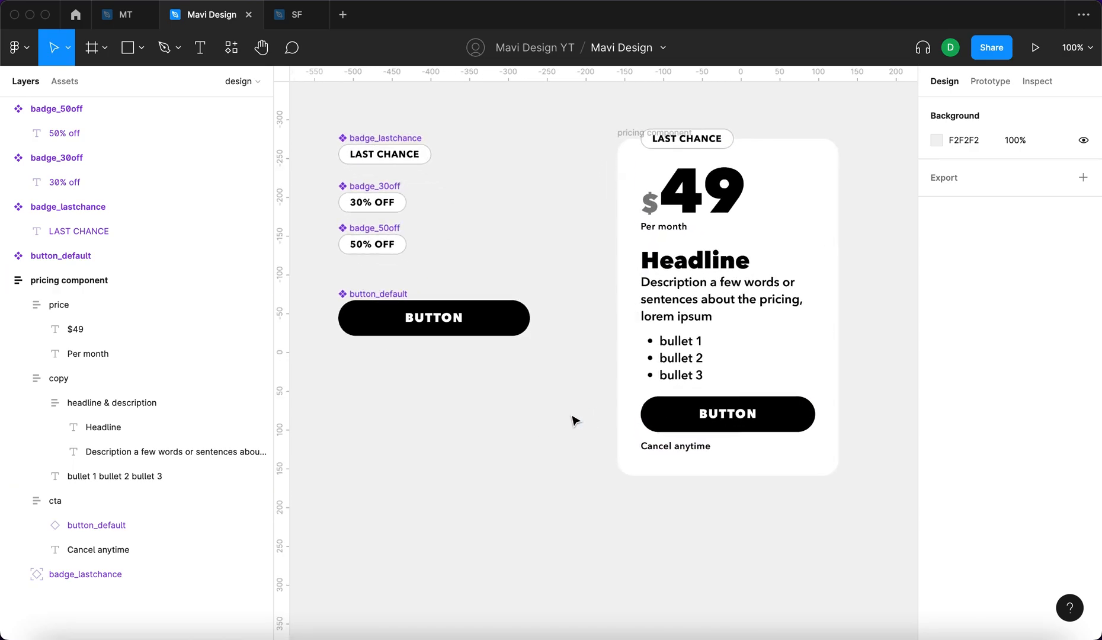
pyautogui.scroll(-2, 575, 419)
pyautogui.moveTo(576, 259); pyautogui.dragTo(524, 257)
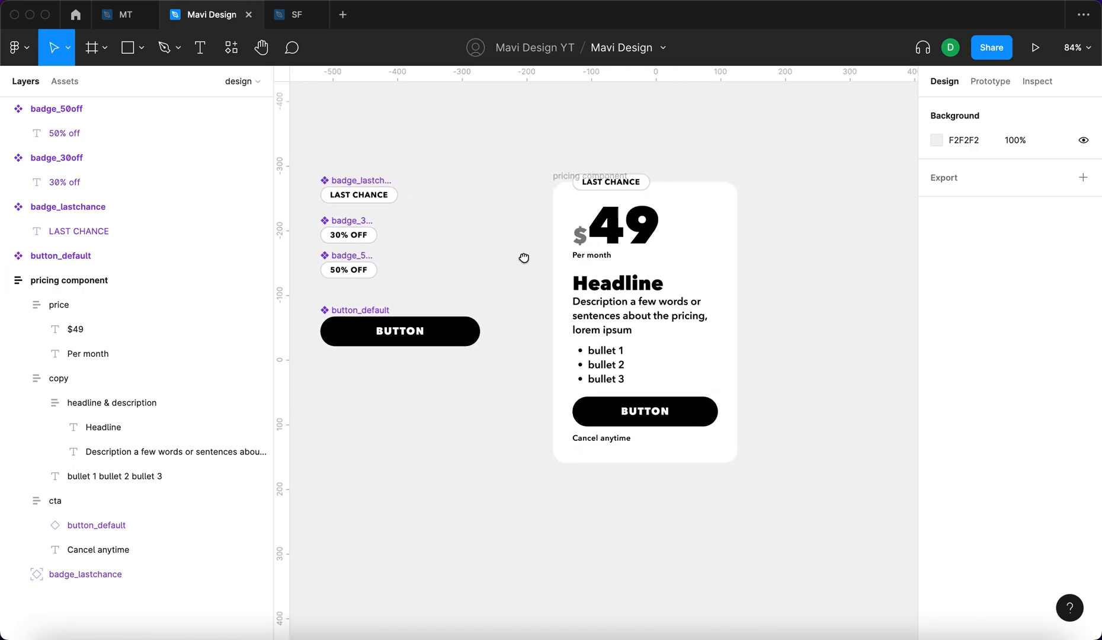
pyautogui.click(567, 177)
pyautogui.click(590, 165)
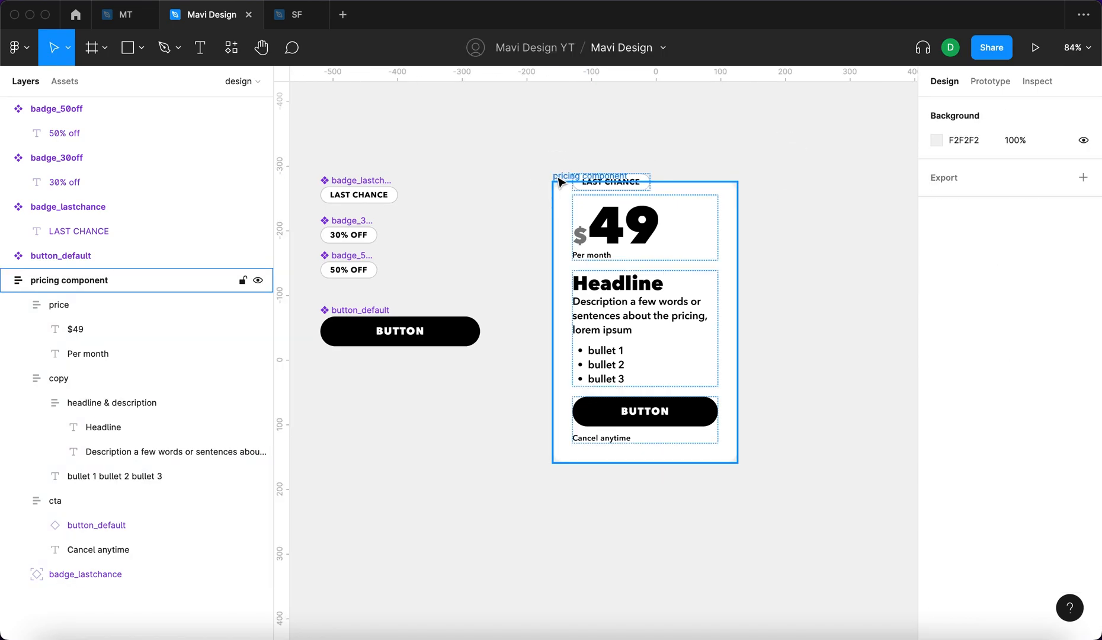
pyautogui.click(551, 178)
pyautogui.click(539, 48)
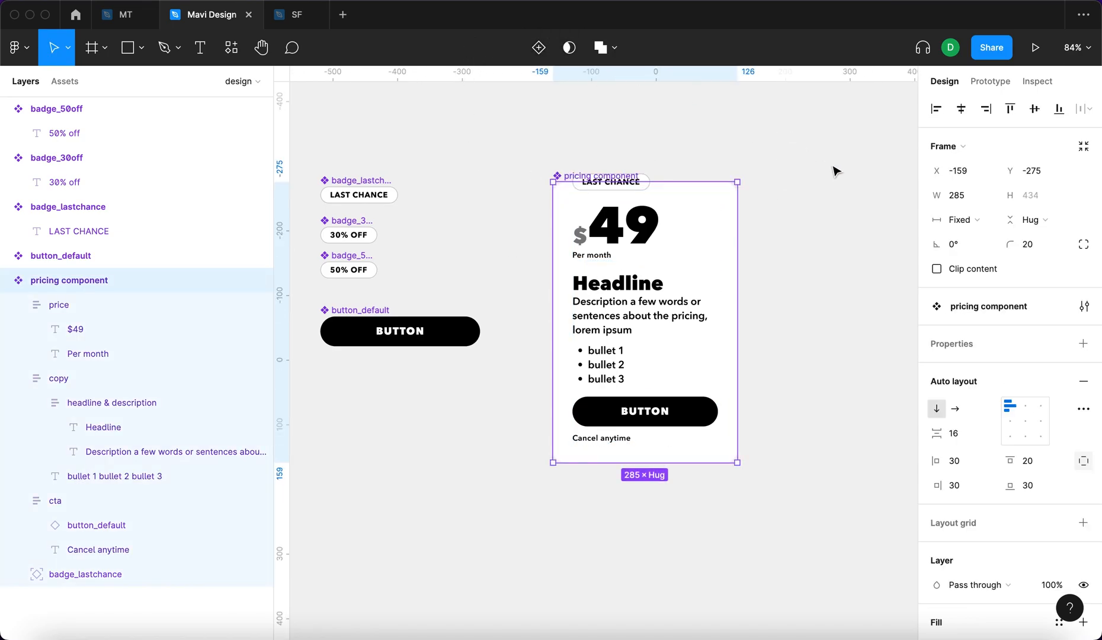
# Step: Move the pricing component slightly up and left on the canvas, to X -166, Y -299
pyautogui.click(826, 165)
pyautogui.click(567, 178)
pyautogui.moveTo(568, 178); pyautogui.dragTo(563, 163)
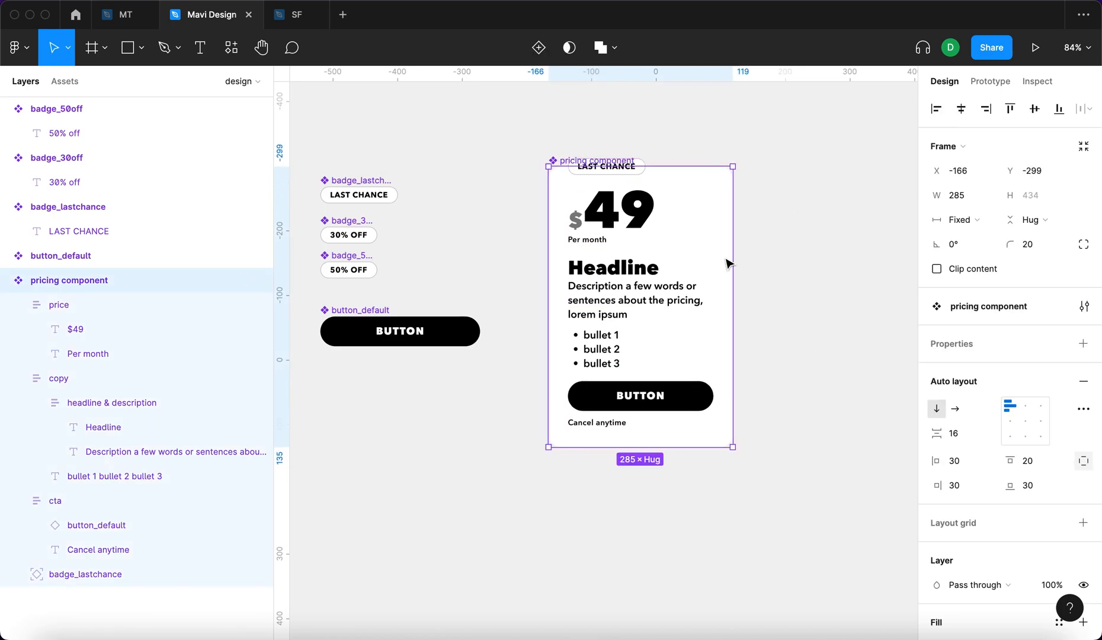
pyautogui.click(679, 144)
# Step: Create a boolean component property named "Show badge" with value True on the card's badge_lastchance layer
pyautogui.scroll(5, 659, 139)
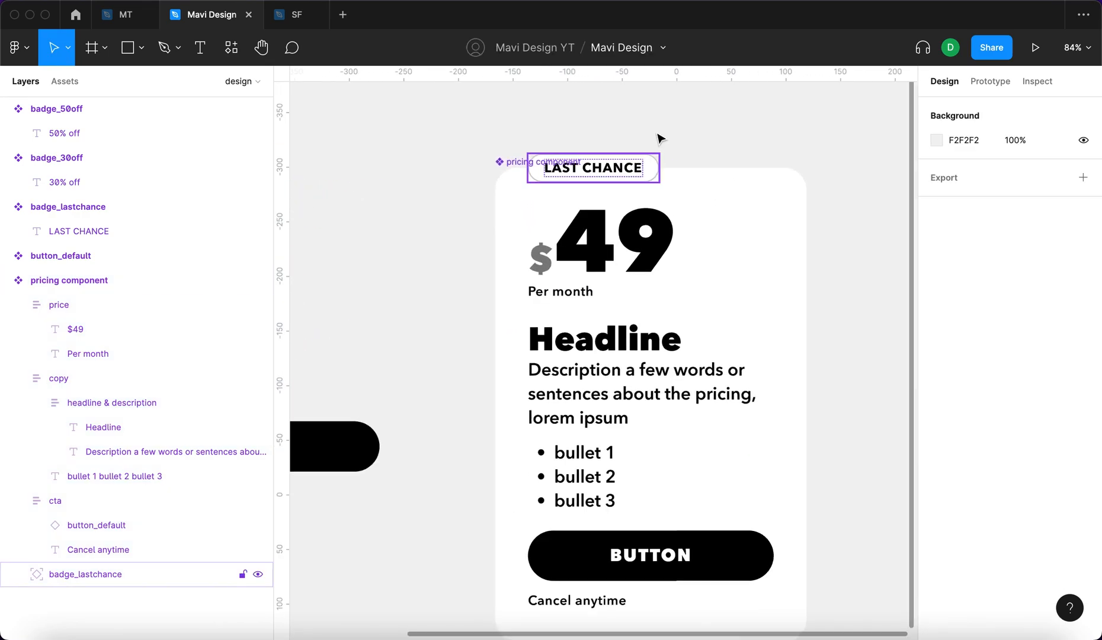
pyautogui.click(652, 167)
pyautogui.scroll(10, 669, 167)
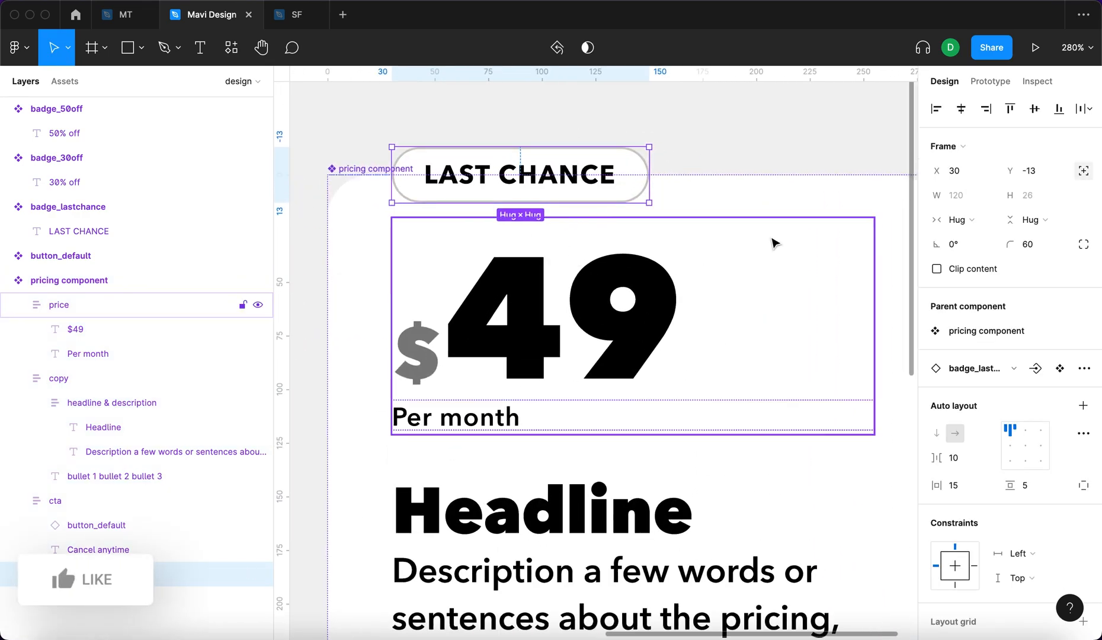
pyautogui.scroll(-5, 1046, 441)
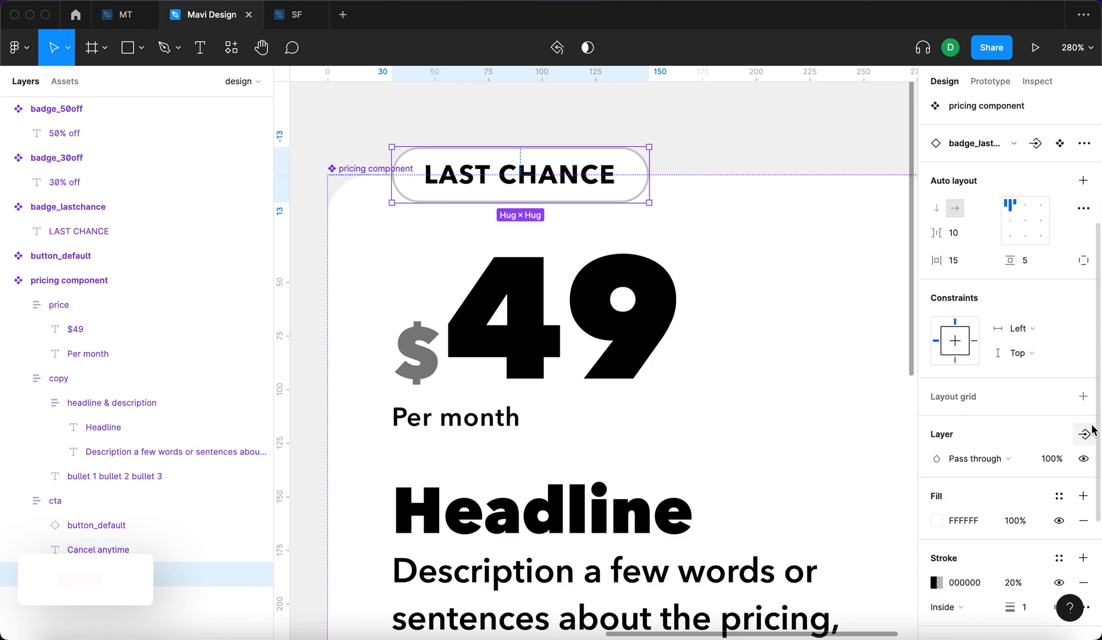
pyautogui.click(1087, 438)
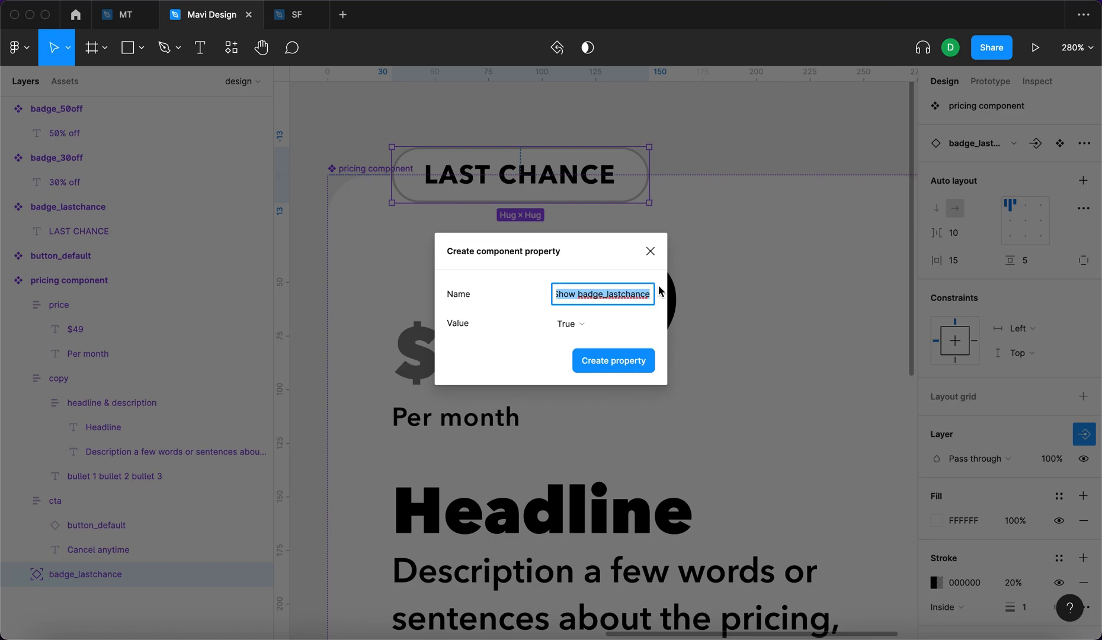
pyautogui.write('Show badge')
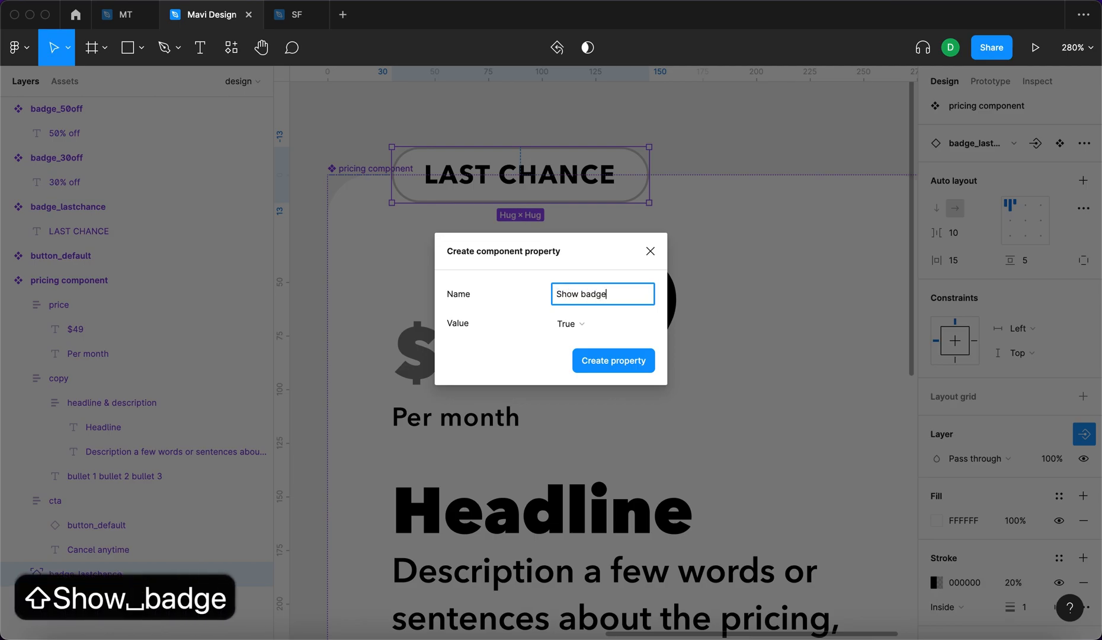
pyautogui.click(609, 320)
pyautogui.click(611, 323)
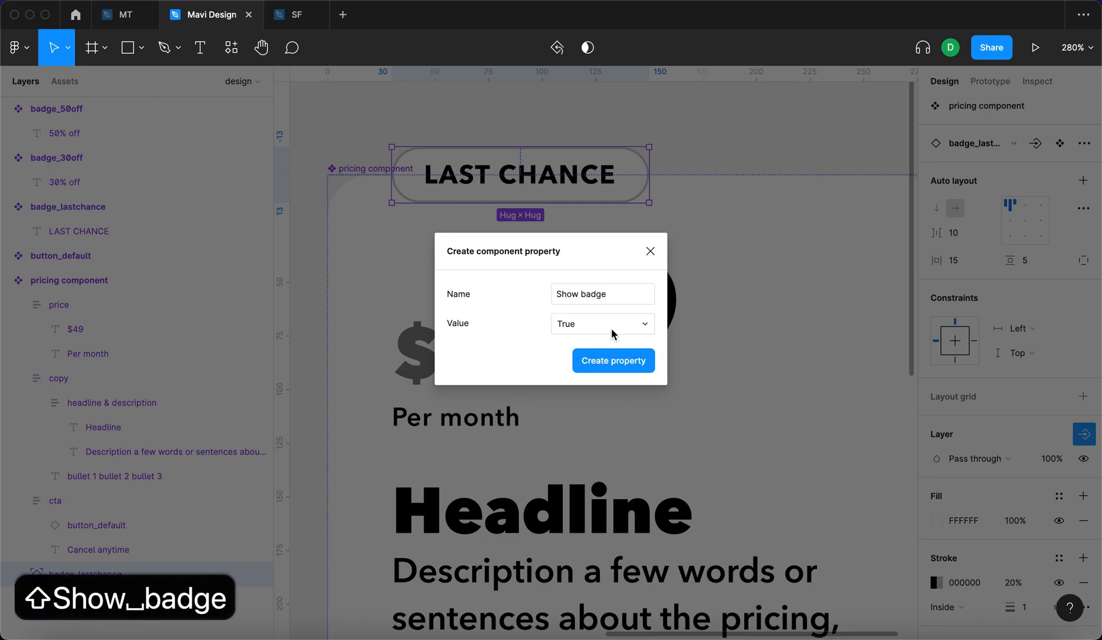
pyautogui.click(623, 362)
pyautogui.click(756, 146)
# Step: Examine the pricing component's properties and its price, copy and cta elements for other parts that need visibility toggles
pyautogui.scroll(-5, 745, 175)
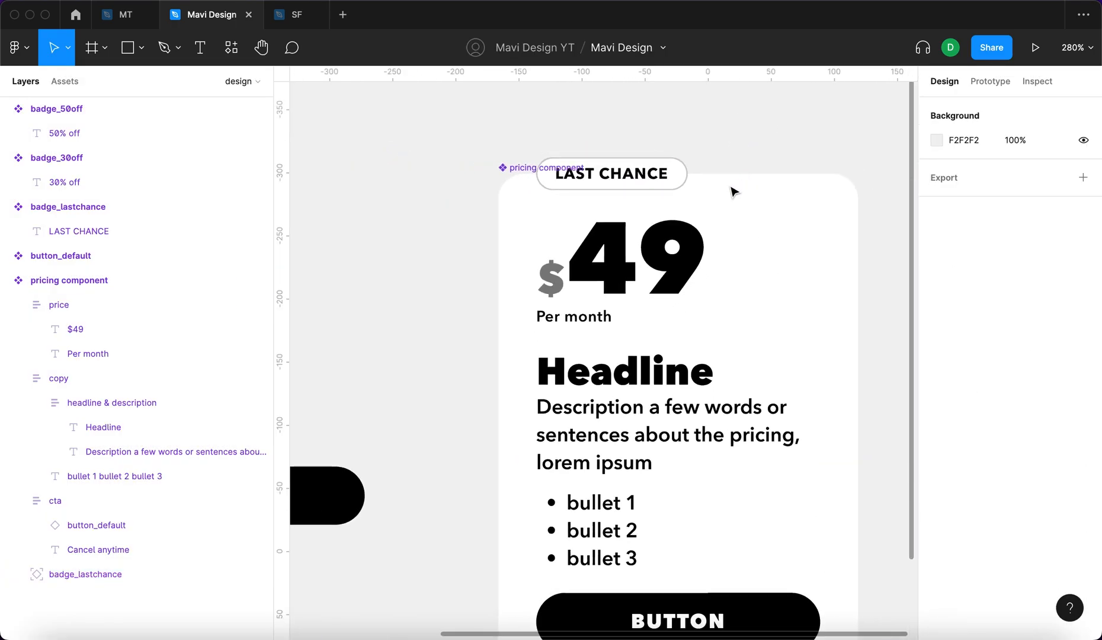
pyautogui.click(643, 271)
pyautogui.scroll(-4, 633, 288)
pyautogui.hscroll(2, 633, 288)
pyautogui.scroll(2, 541, 216)
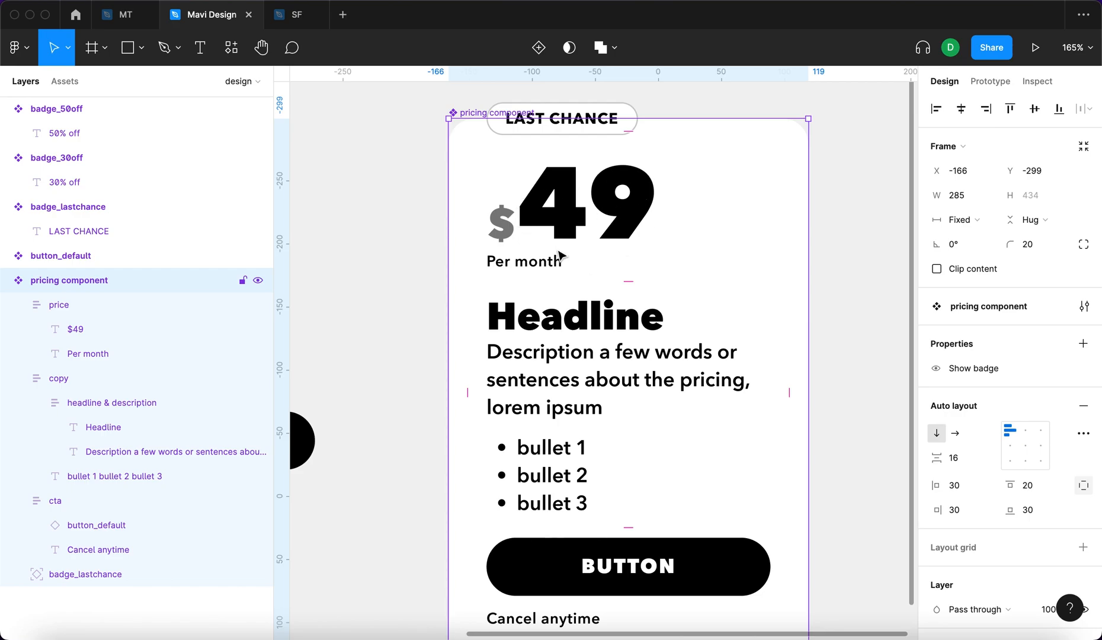
pyautogui.scroll(-3, 560, 256)
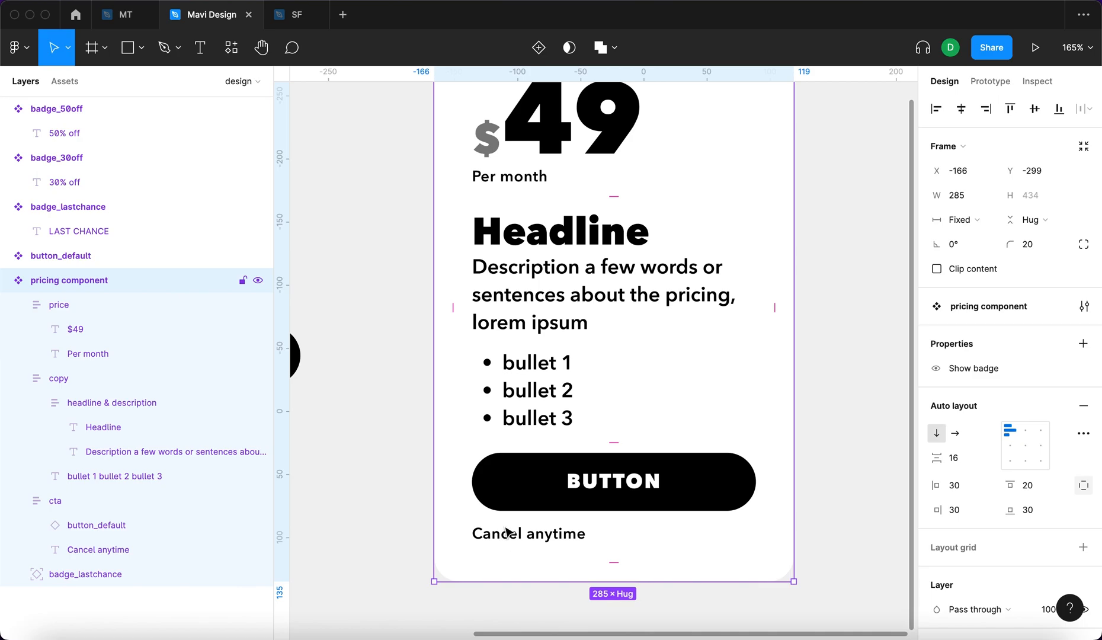
pyautogui.scroll(2, 674, 517)
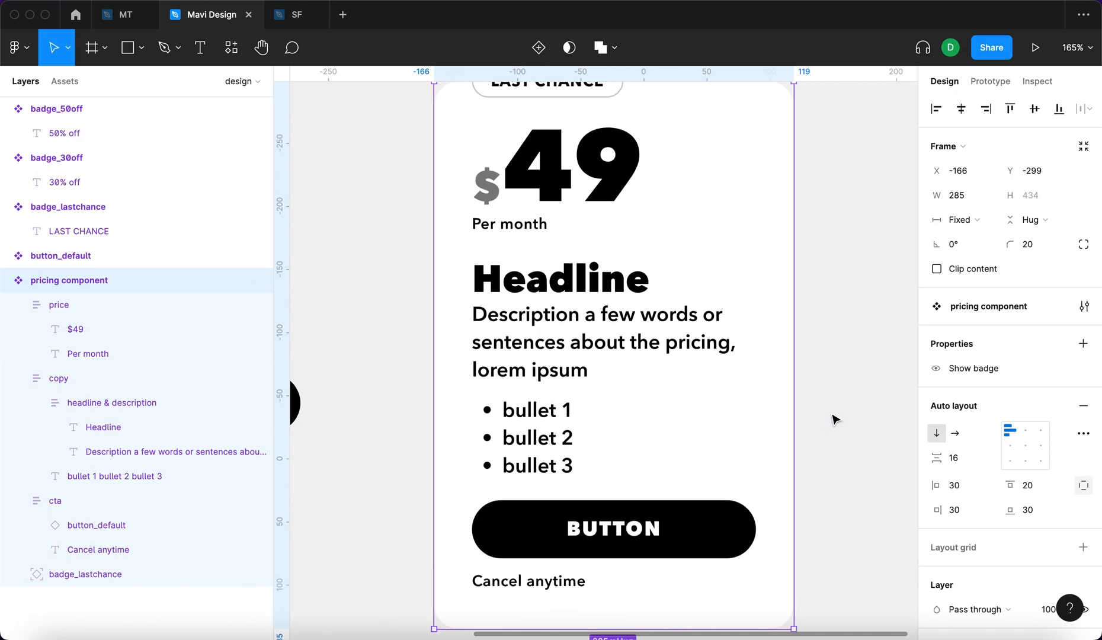
pyautogui.scroll(1, 818, 414)
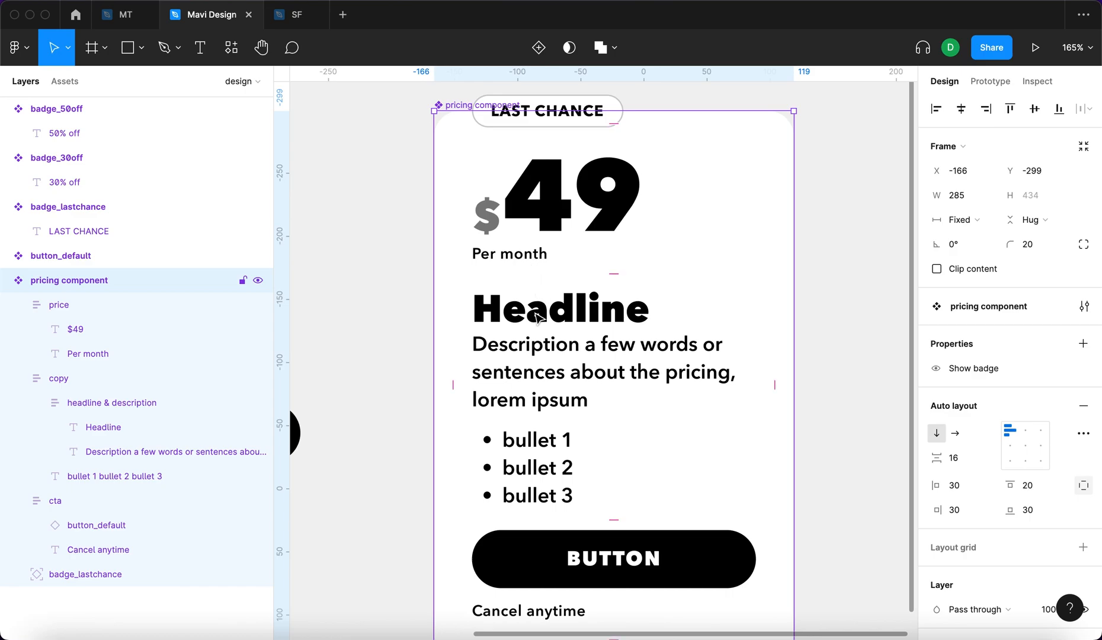
pyautogui.scroll(-2, 600, 448)
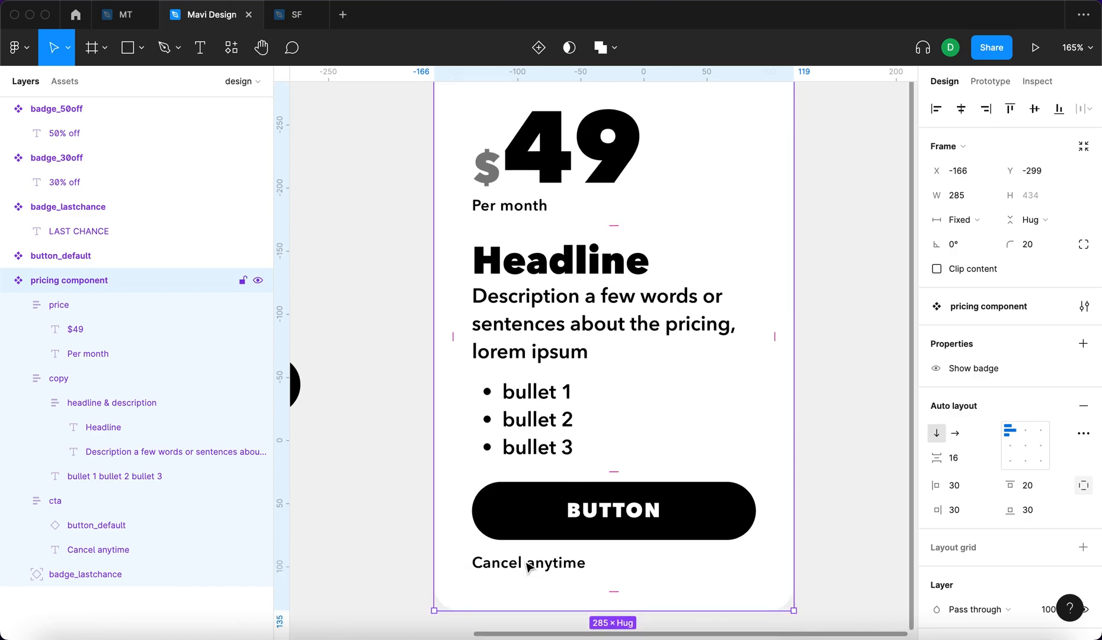
pyautogui.scroll(2, 527, 565)
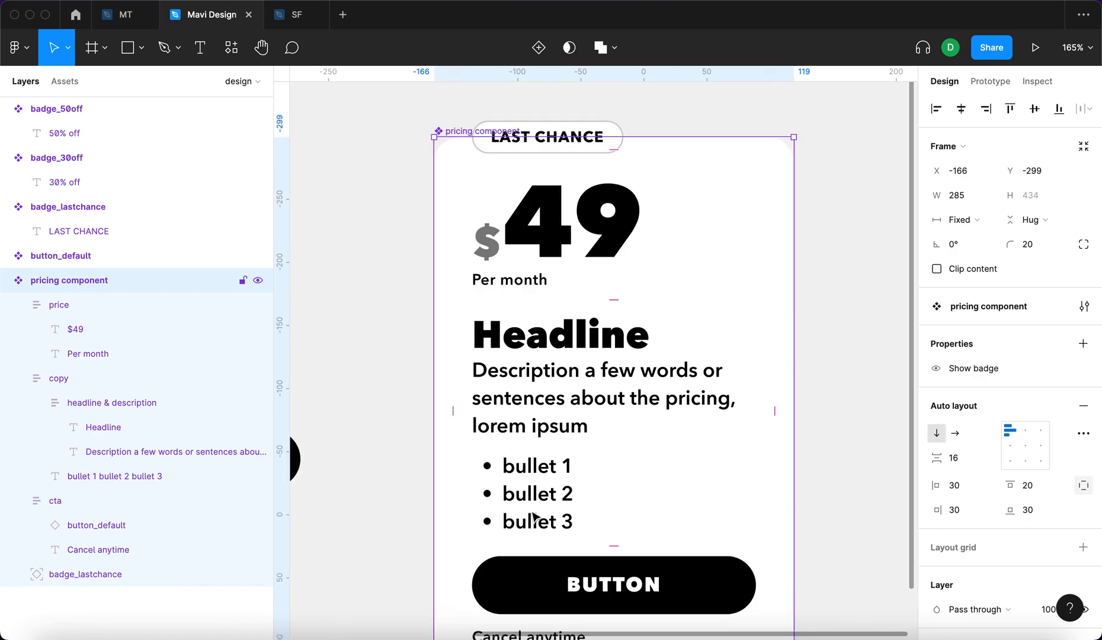
pyautogui.scroll(-3, 521, 332)
pyautogui.moveTo(763, 524); pyautogui.dragTo(758, 496)
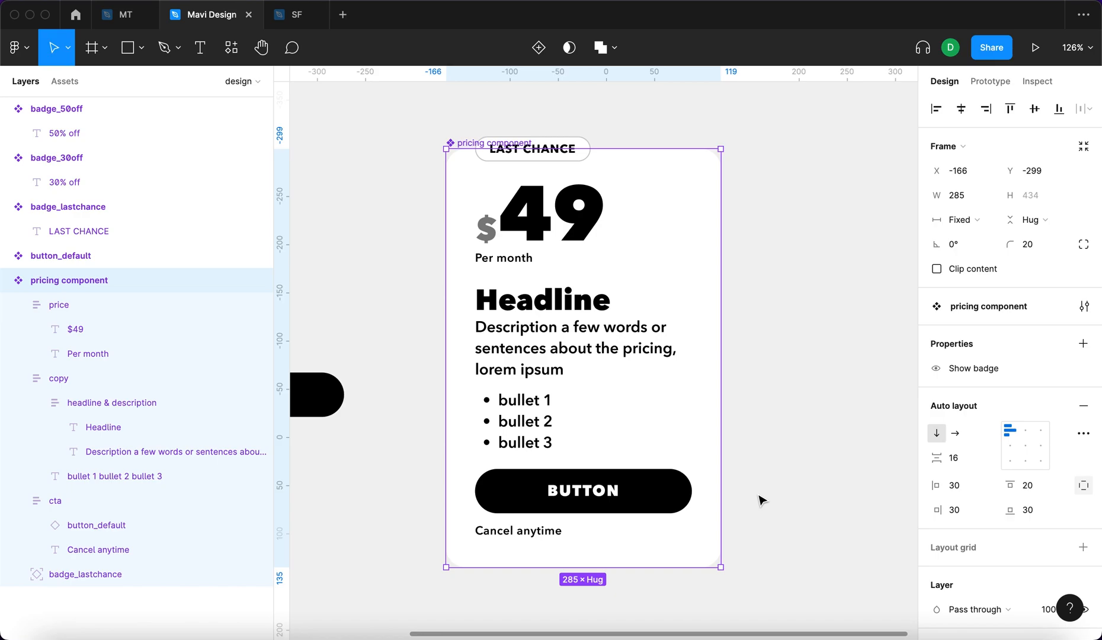
# Step: Create a boolean property named "Show price detail" with value True on the "Per month" text layer
pyautogui.click(514, 261)
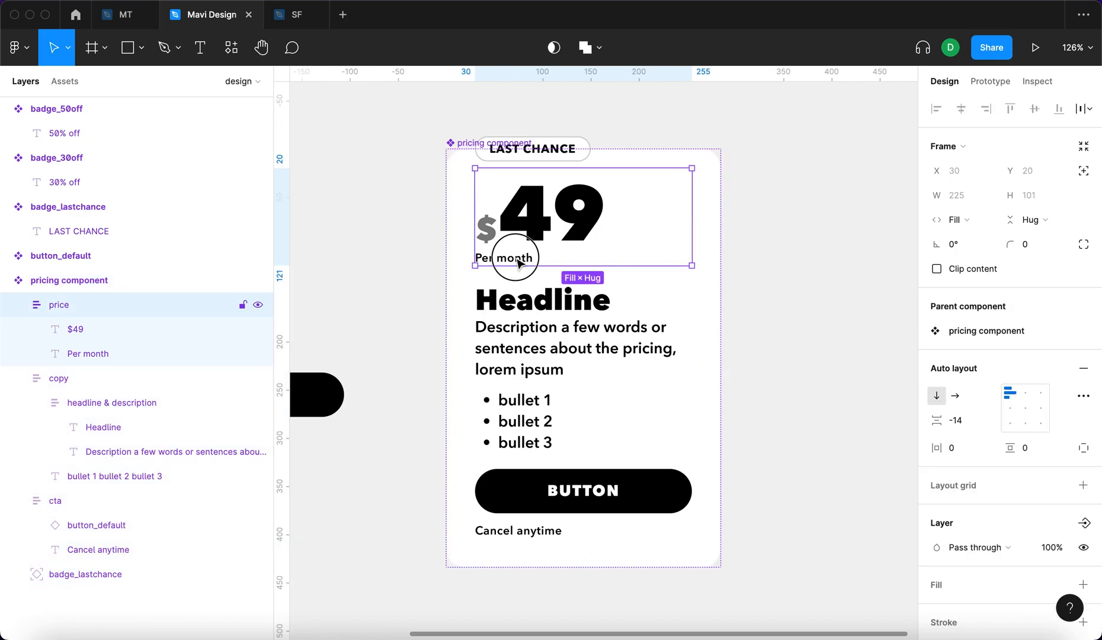
pyautogui.click(518, 264)
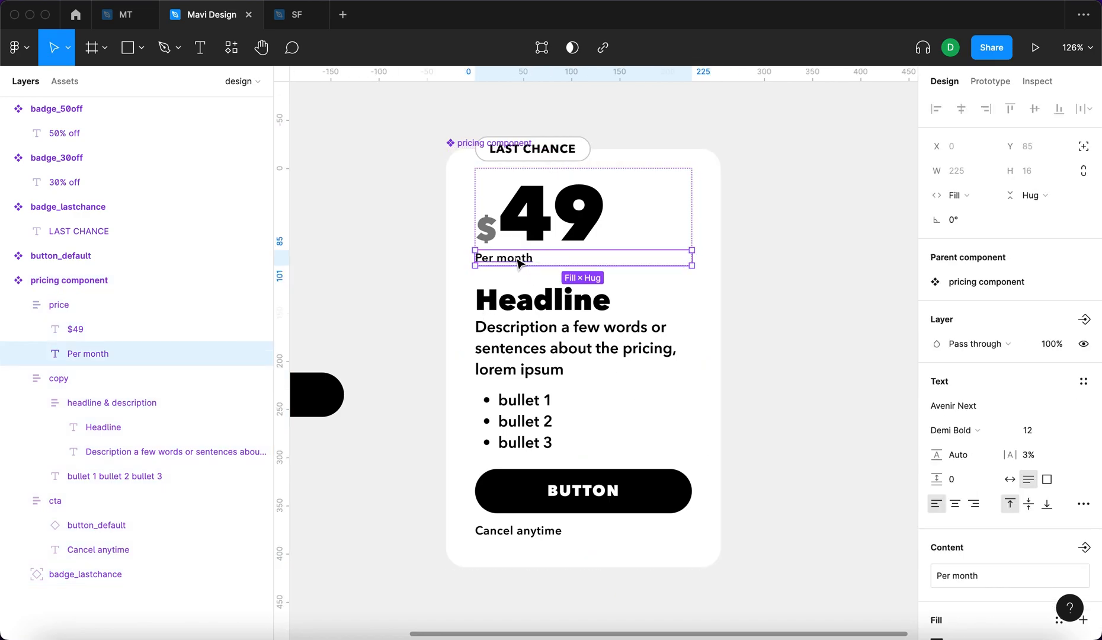
pyautogui.click(1082, 324)
pyautogui.click(994, 381)
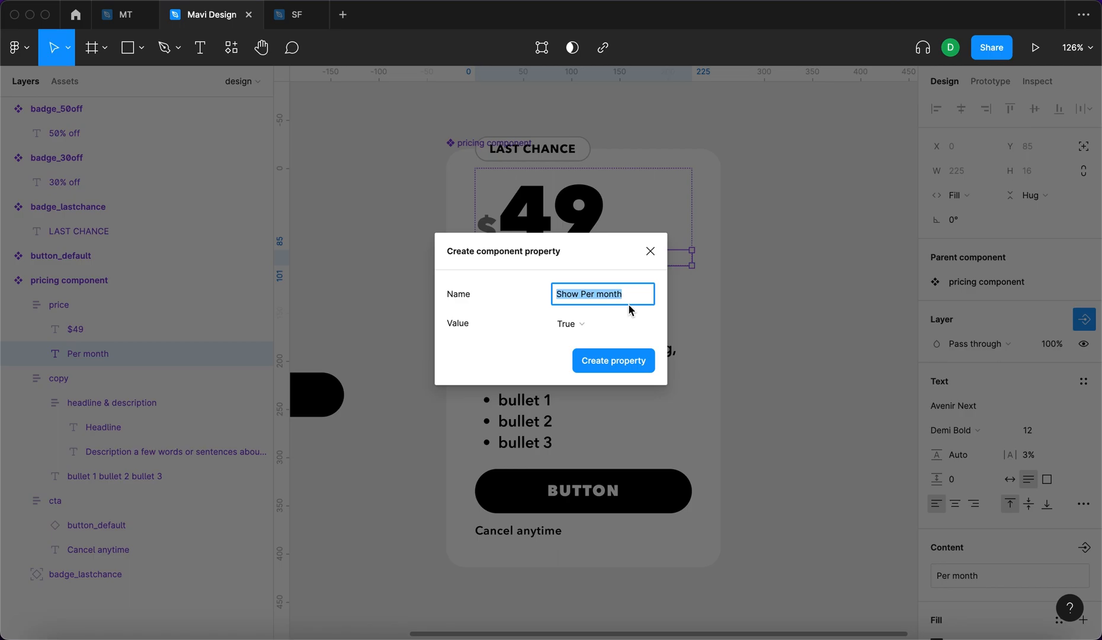
pyautogui.write('Show price detail')
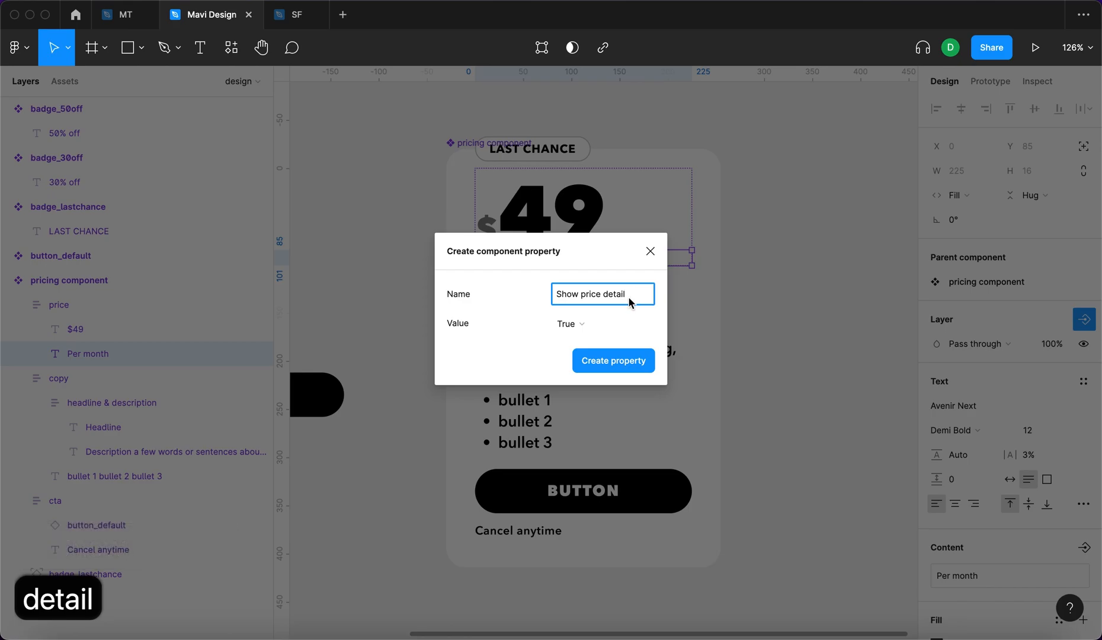
pyautogui.press('Return')
# Step: Create a boolean property named "Show headline" with value True on the card's Headline text layer
pyautogui.click(548, 307)
pyautogui.click(544, 308)
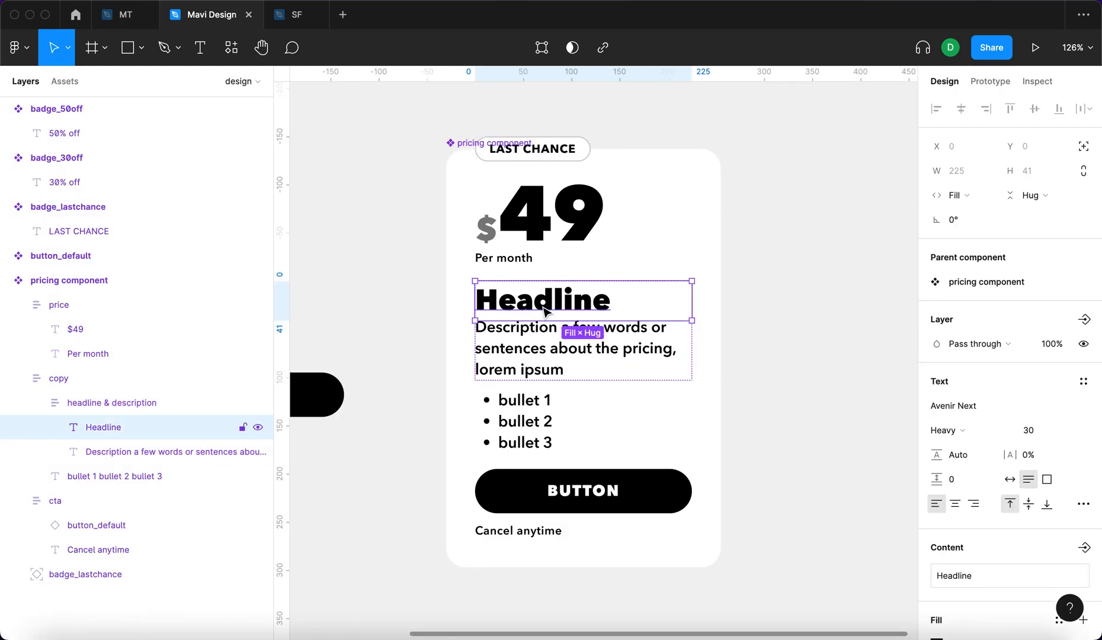
pyautogui.click(1085, 320)
pyautogui.click(1043, 400)
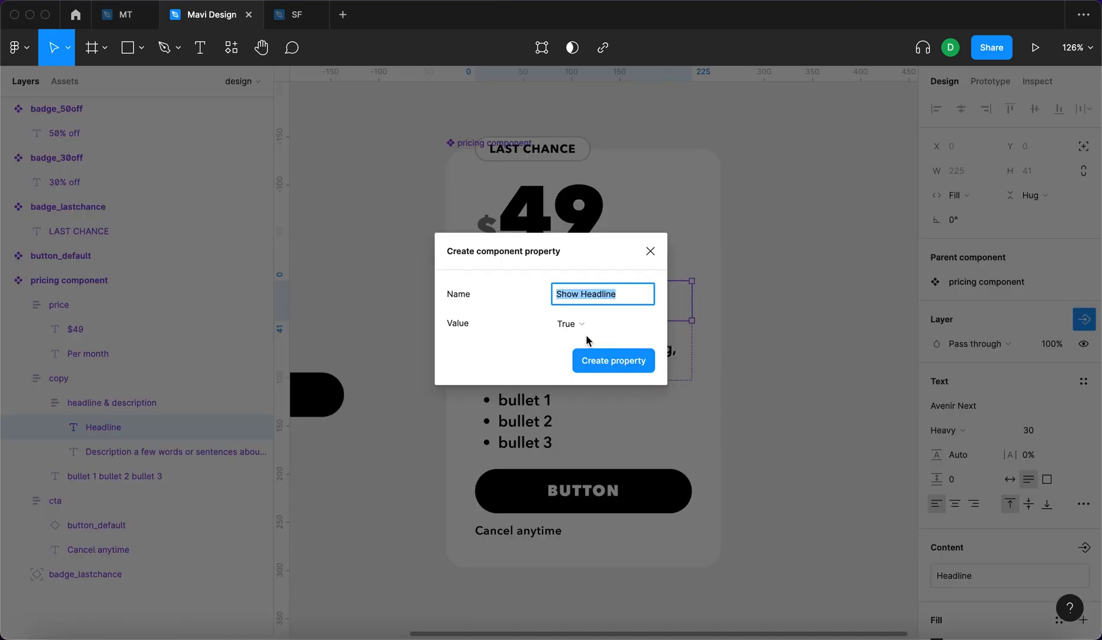
pyautogui.write('Show headline')
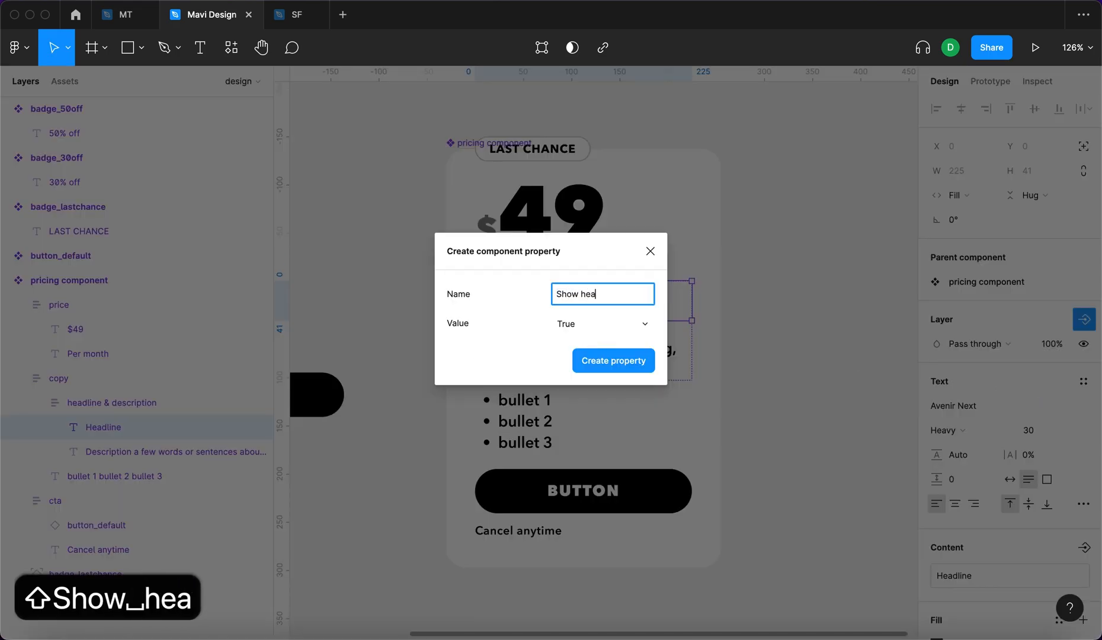
pyautogui.press('Return')
# Step: Create a boolean property named "Show description" with value True on the description text below the headline
pyautogui.click(587, 344)
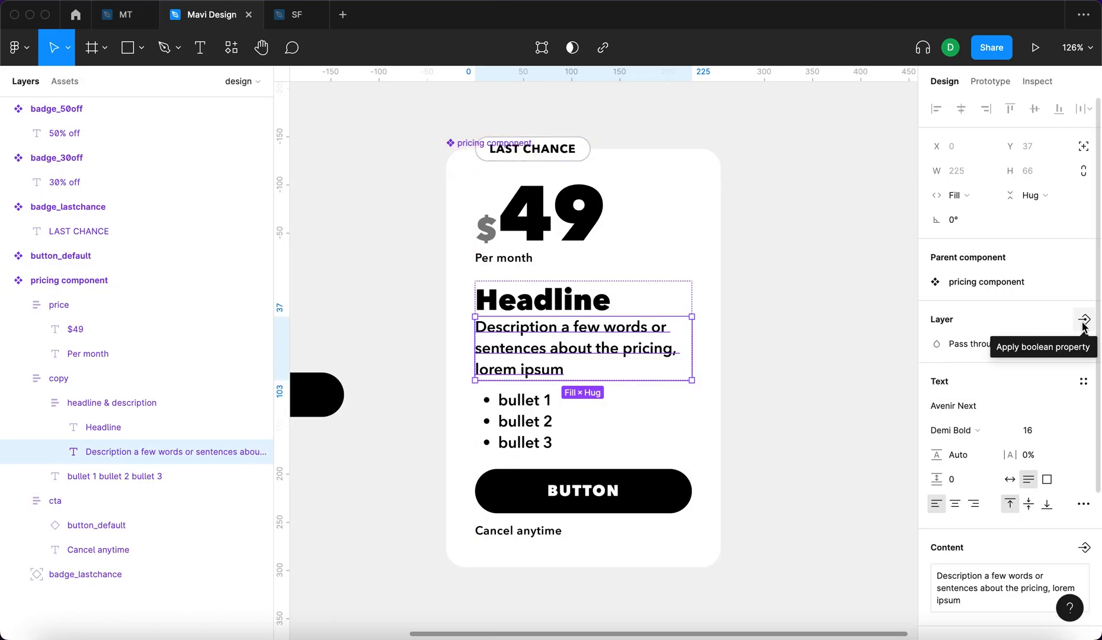
pyautogui.click(1085, 320)
pyautogui.click(984, 416)
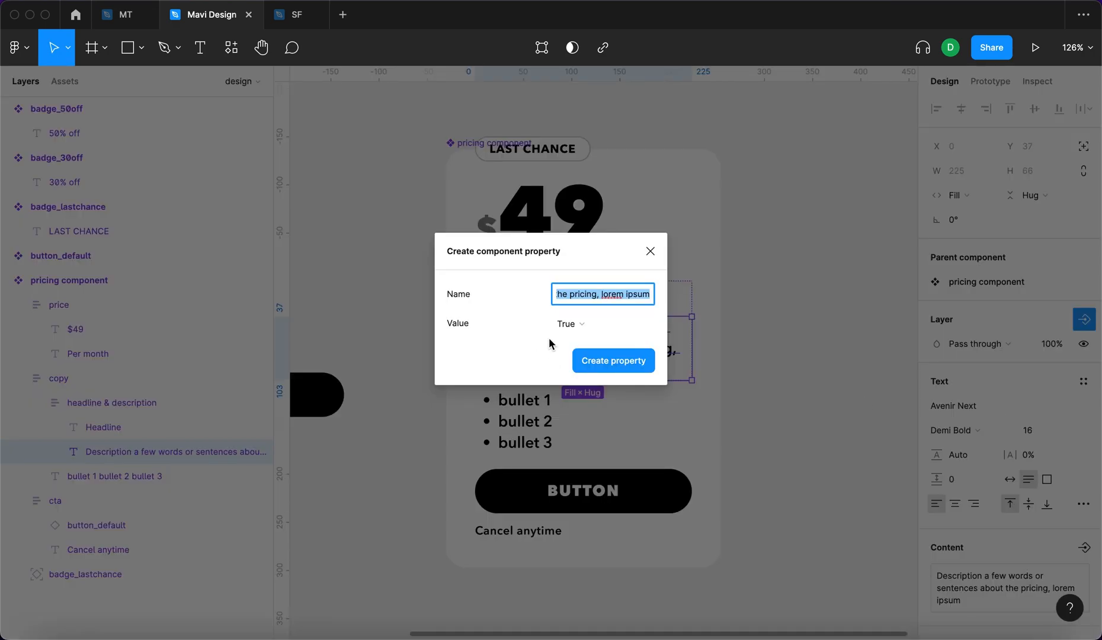
pyautogui.write('Show description')
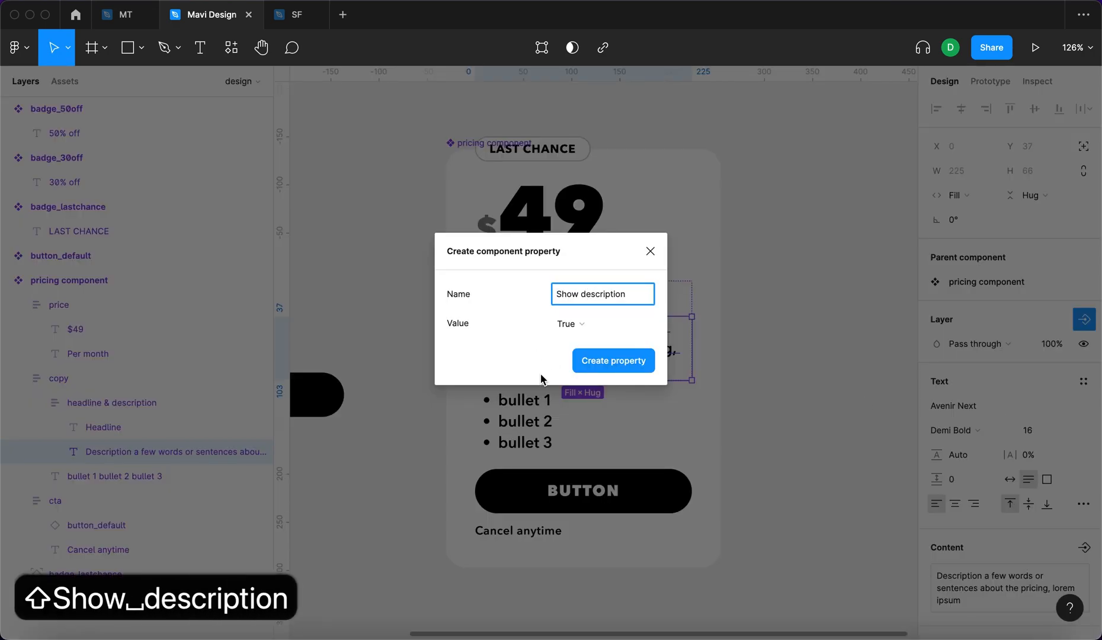
pyautogui.click(614, 360)
# Step: Create a boolean property named "Show bullet points" with value True on the bullet list text layer
pyautogui.click(24, 477)
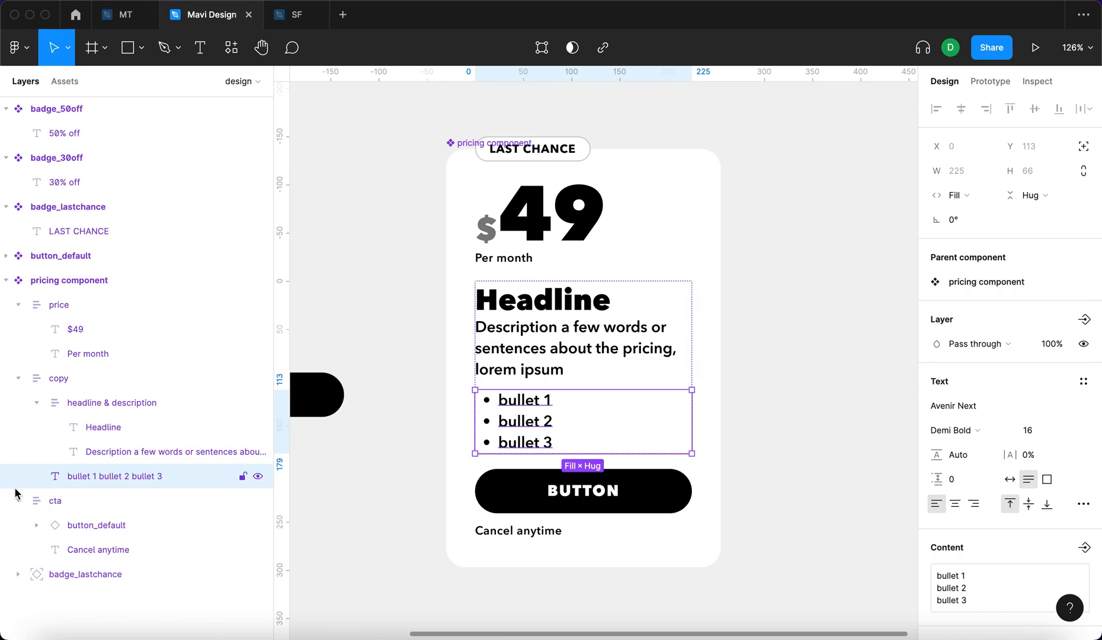
pyautogui.click(1085, 322)
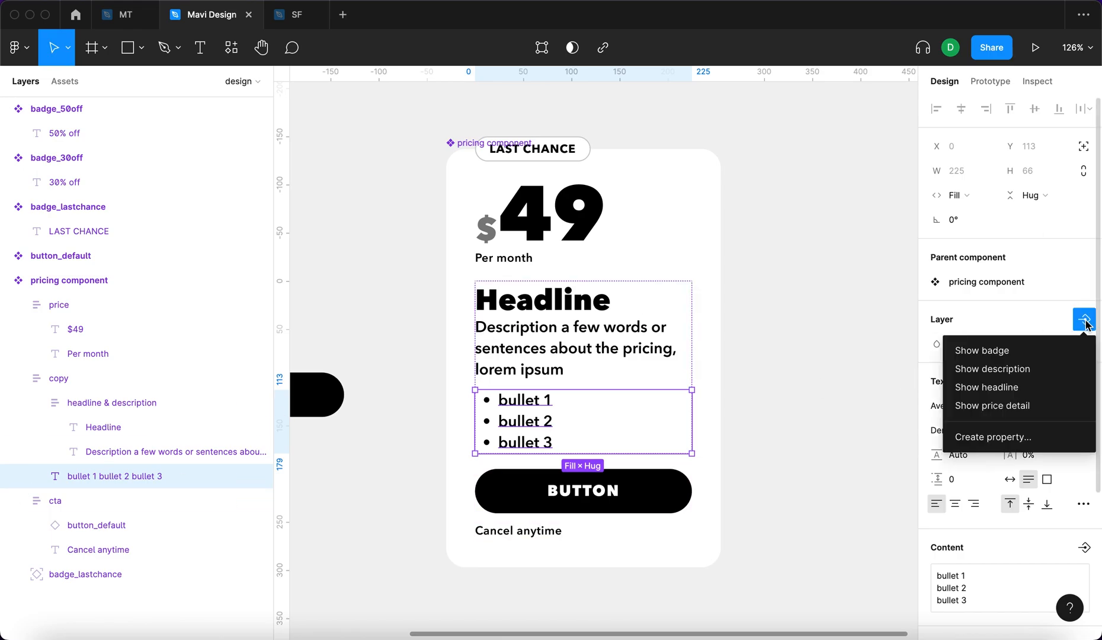
pyautogui.click(1002, 435)
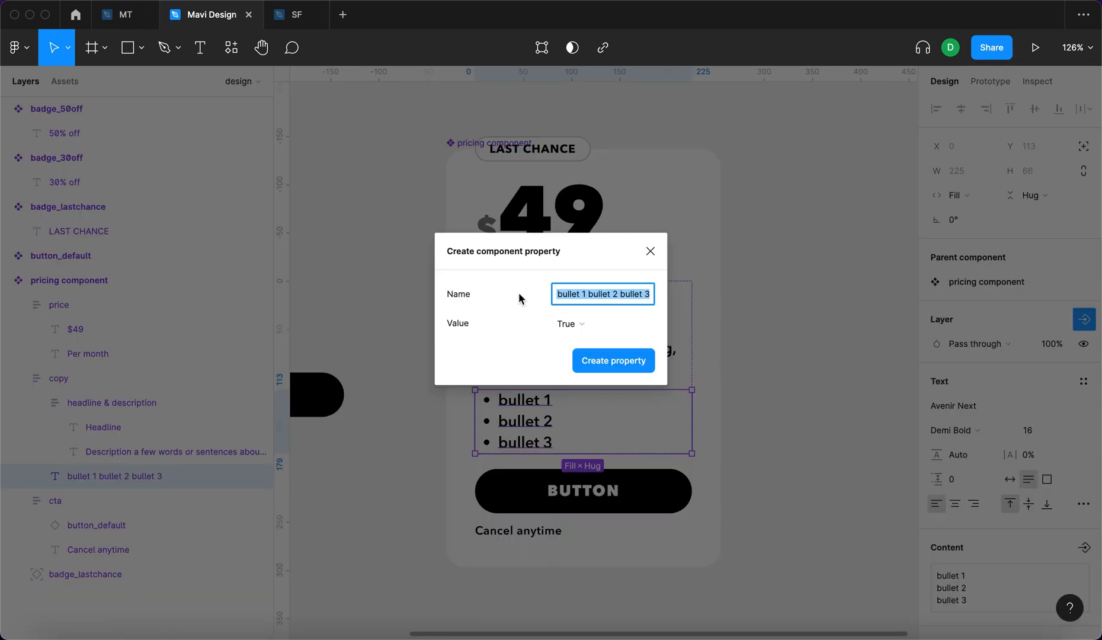
pyautogui.write('Show bullet points')
pyautogui.click(608, 360)
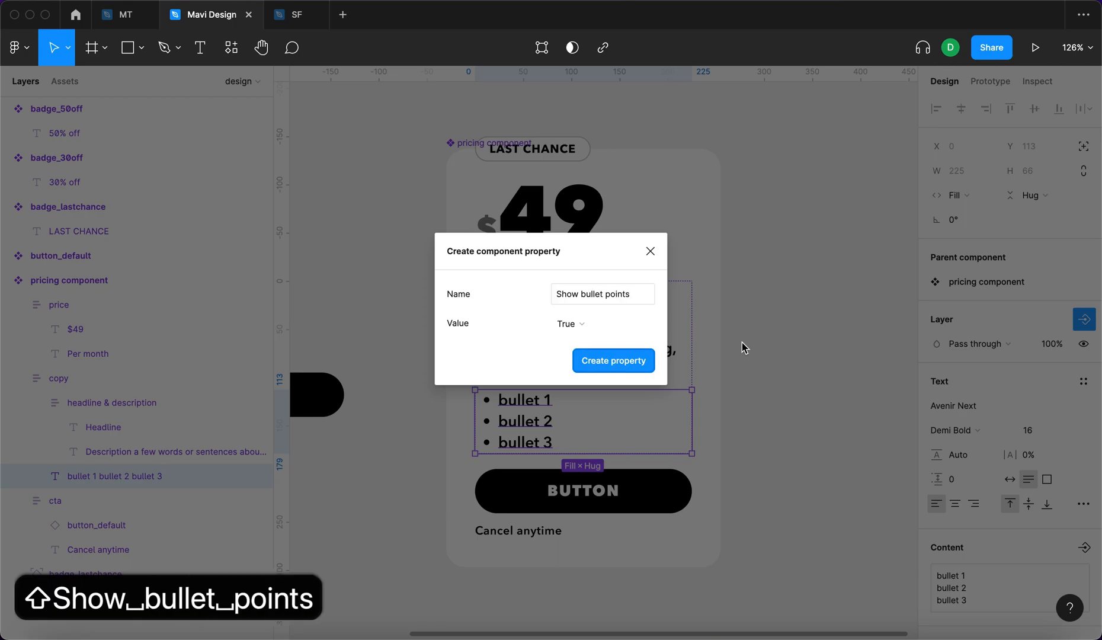
# Step: Create a boolean property named "Show CTA footnote" with value True on the "Cancel anytime" text layer
pyautogui.scroll(-2, 765, 458)
pyautogui.click(527, 500)
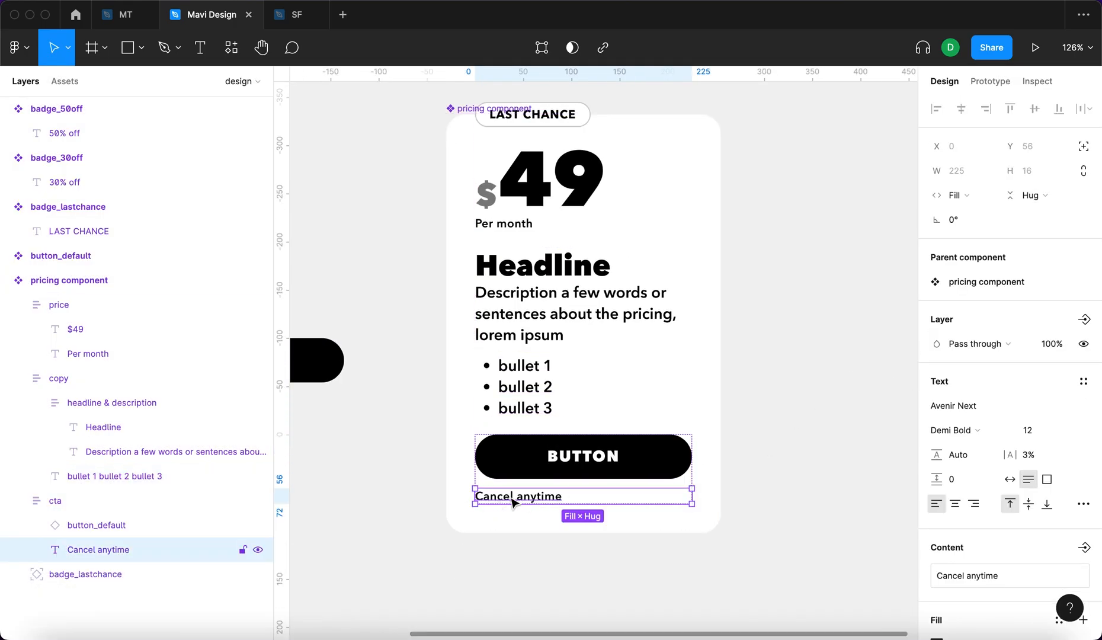
pyautogui.click(1084, 319)
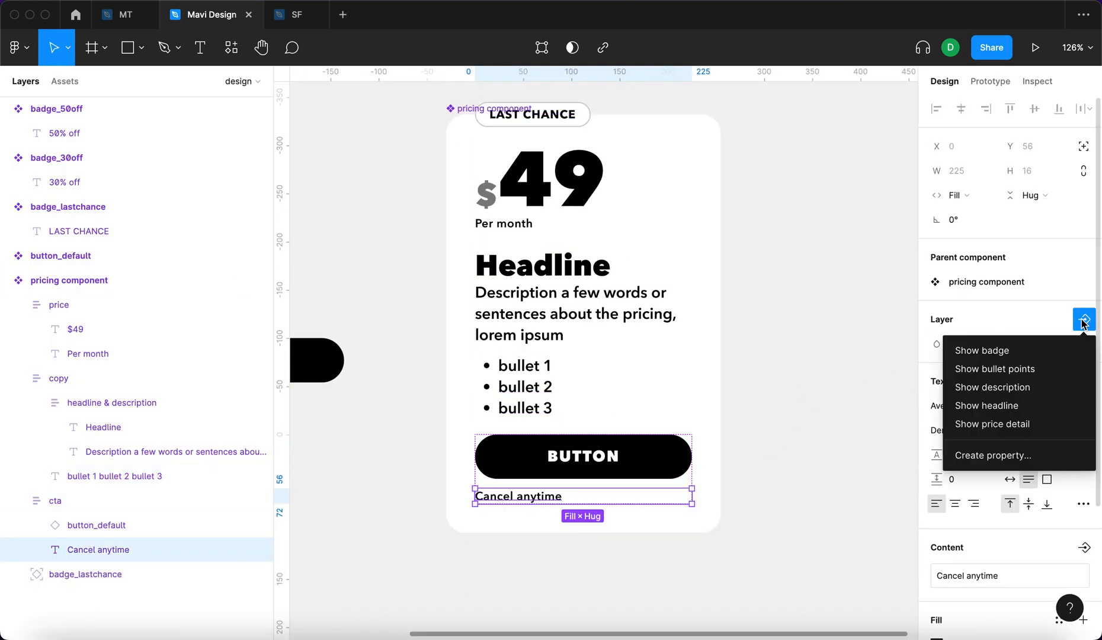
pyautogui.click(1007, 457)
pyautogui.write('Show ')
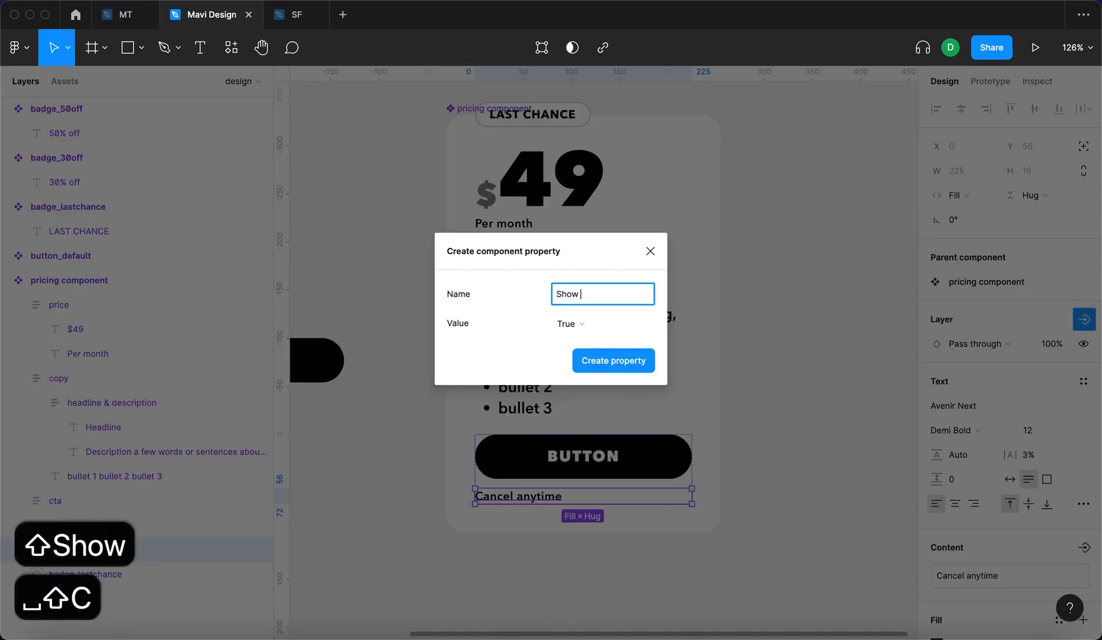
pyautogui.write('CTA footnote')
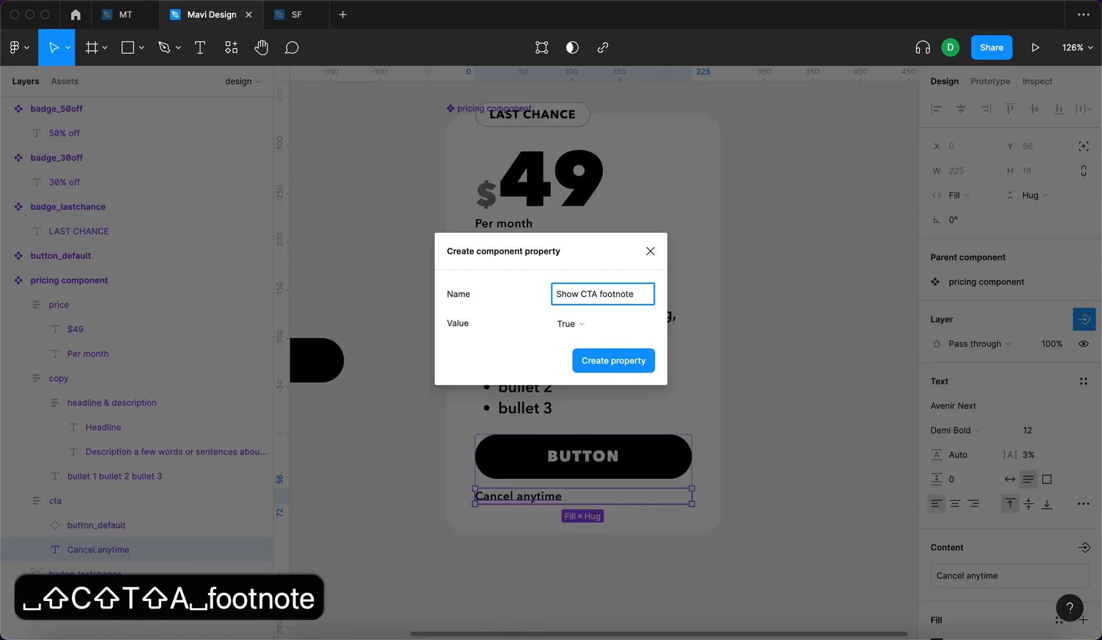
pyautogui.click(602, 356)
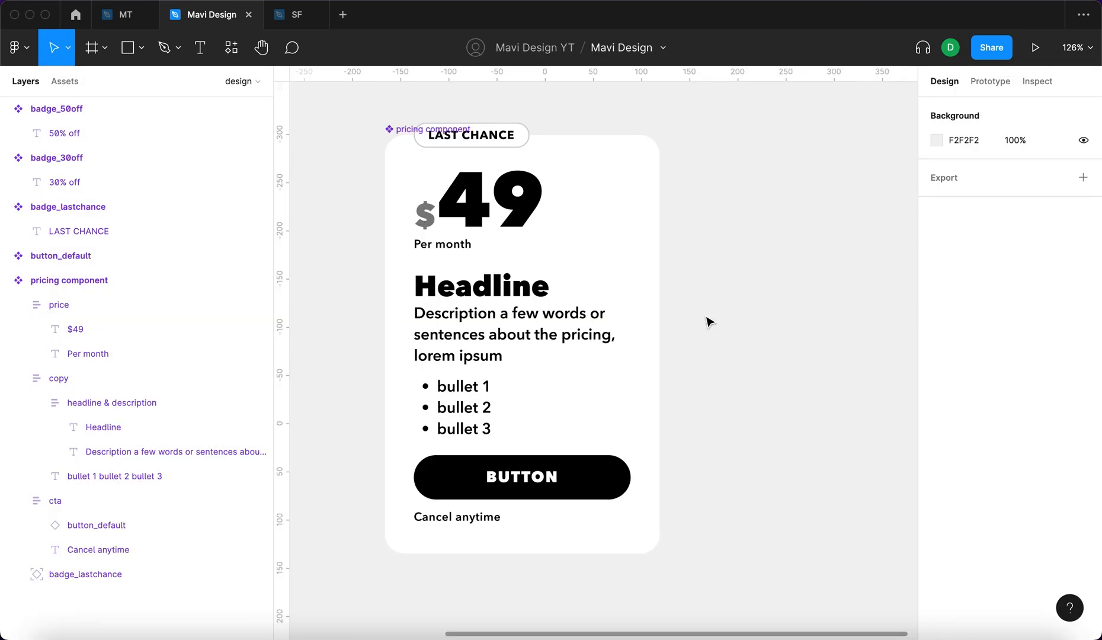
# Step: Place an instance of the pricing component from the local components beside the main component, at X 138, Y -348
pyautogui.hotkey('alt', '2')
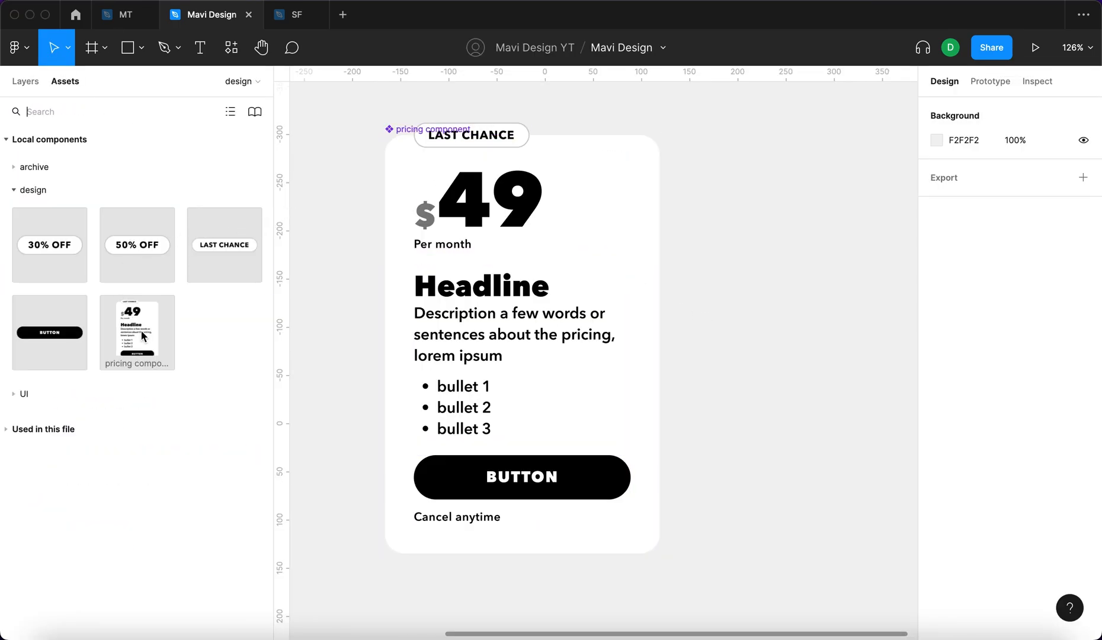
pyautogui.moveTo(152, 335); pyautogui.dragTo(792, 299)
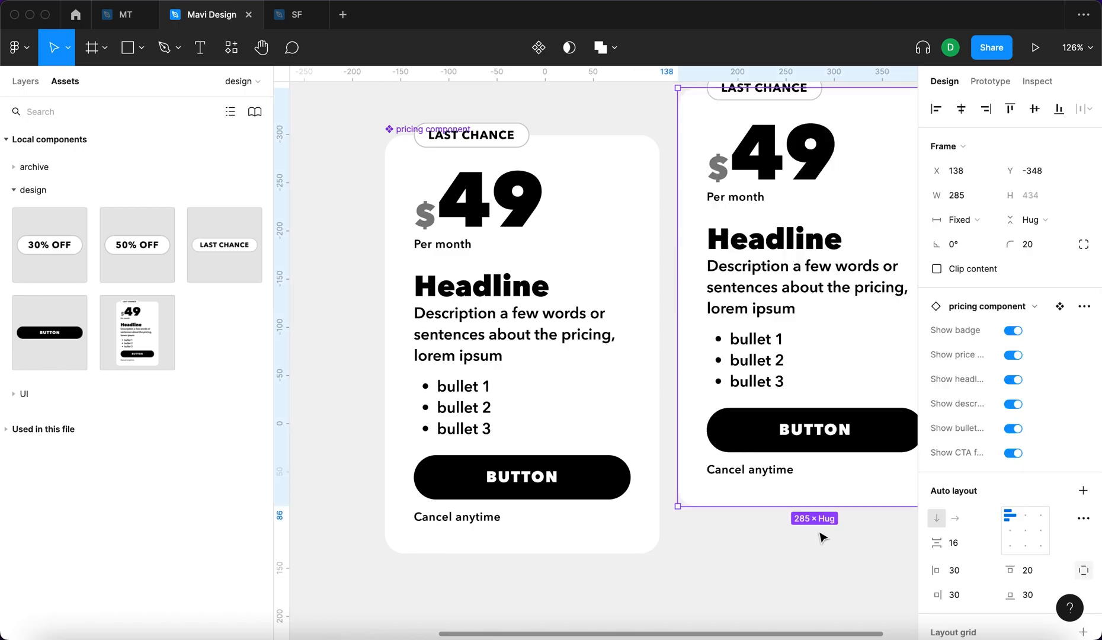
# Step: Move the pricing component instance farther from the main component, to X 210, Y -299
pyautogui.scroll(-4, 399, 179)
pyautogui.hscroll(3, 413, 178)
pyautogui.press('Escape')
pyautogui.click(559, 193)
pyautogui.moveTo(559, 193); pyautogui.dragTo(605, 224)
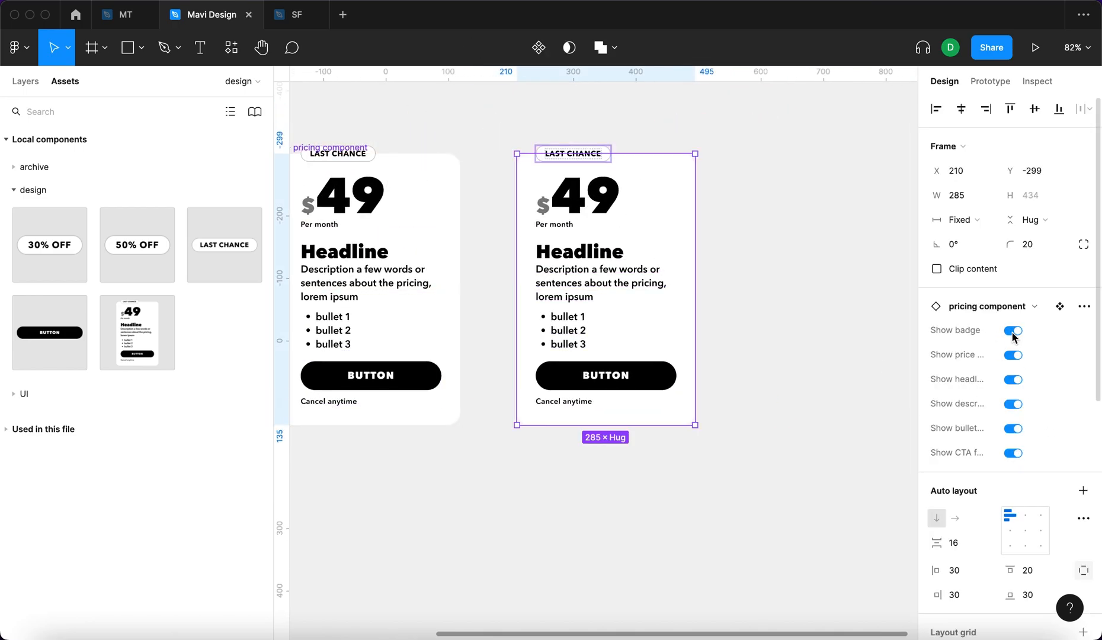
# Step: Toggle the instance's badge off and on, and turn off its price detail, headline, description, bullet points and CTA footnote
pyautogui.click(1014, 330)
pyautogui.click(1013, 330)
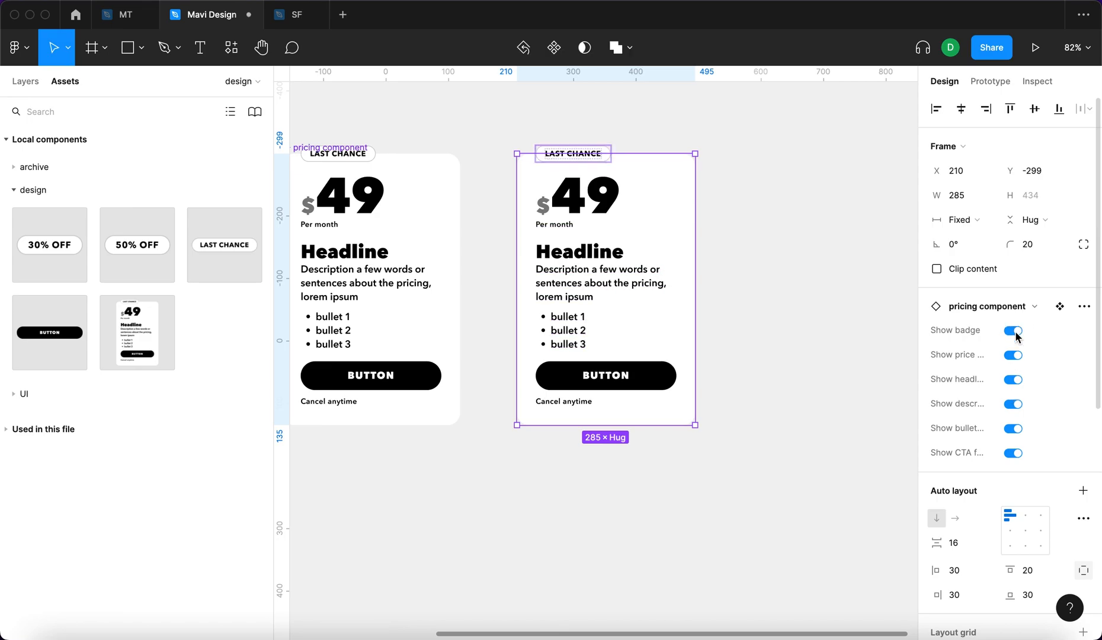
pyautogui.click(1014, 332)
pyautogui.click(1015, 334)
pyautogui.click(1014, 355)
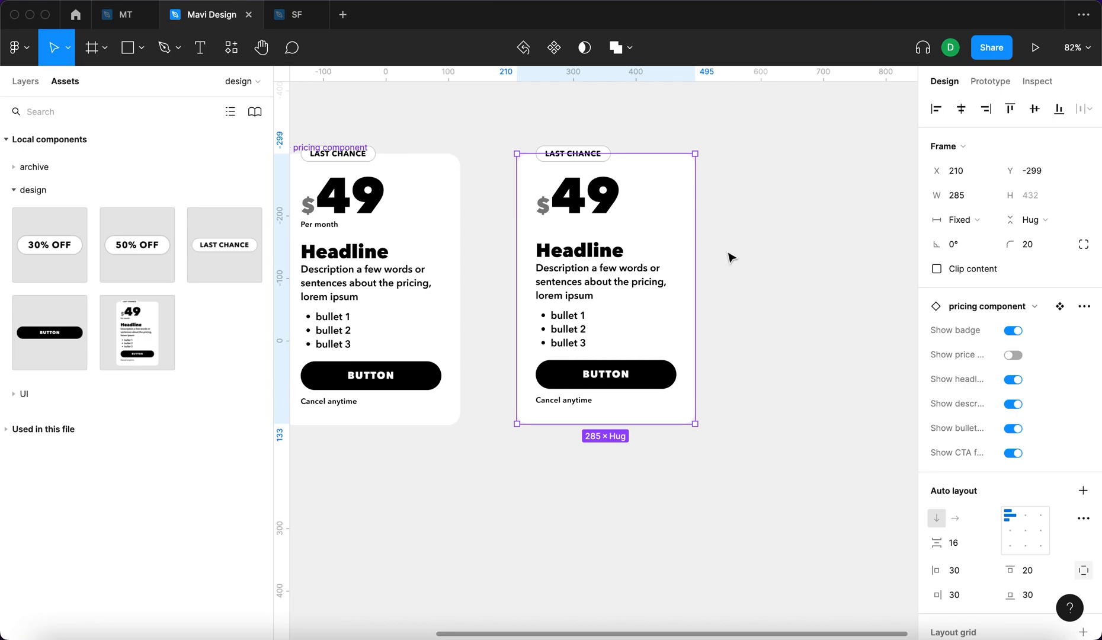
pyautogui.click(1015, 380)
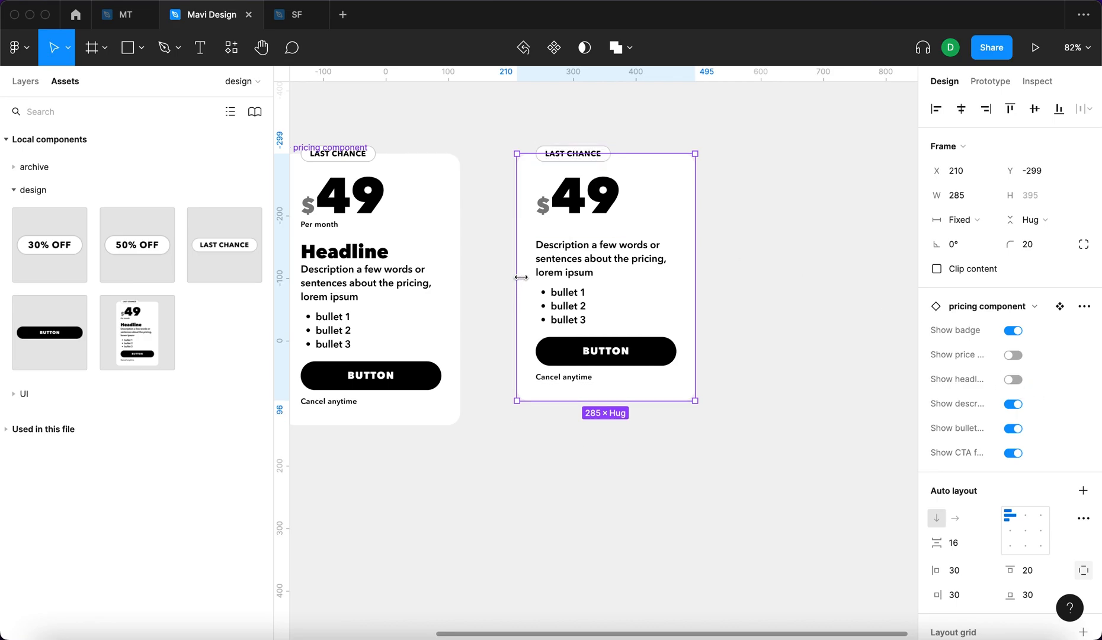
pyautogui.click(1015, 406)
pyautogui.click(1014, 428)
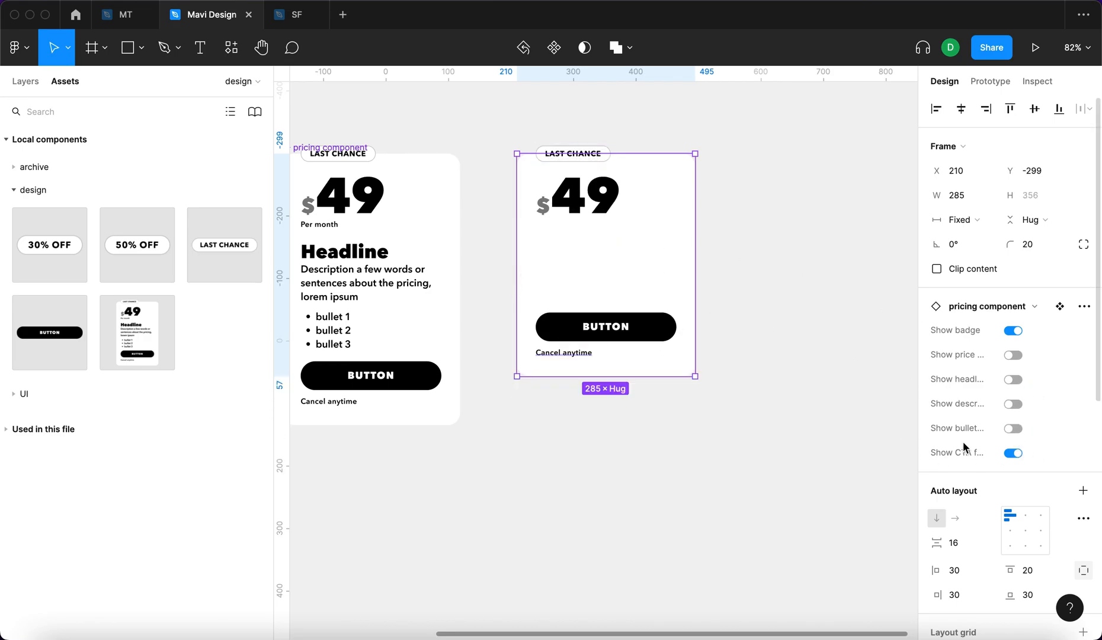
pyautogui.click(1014, 454)
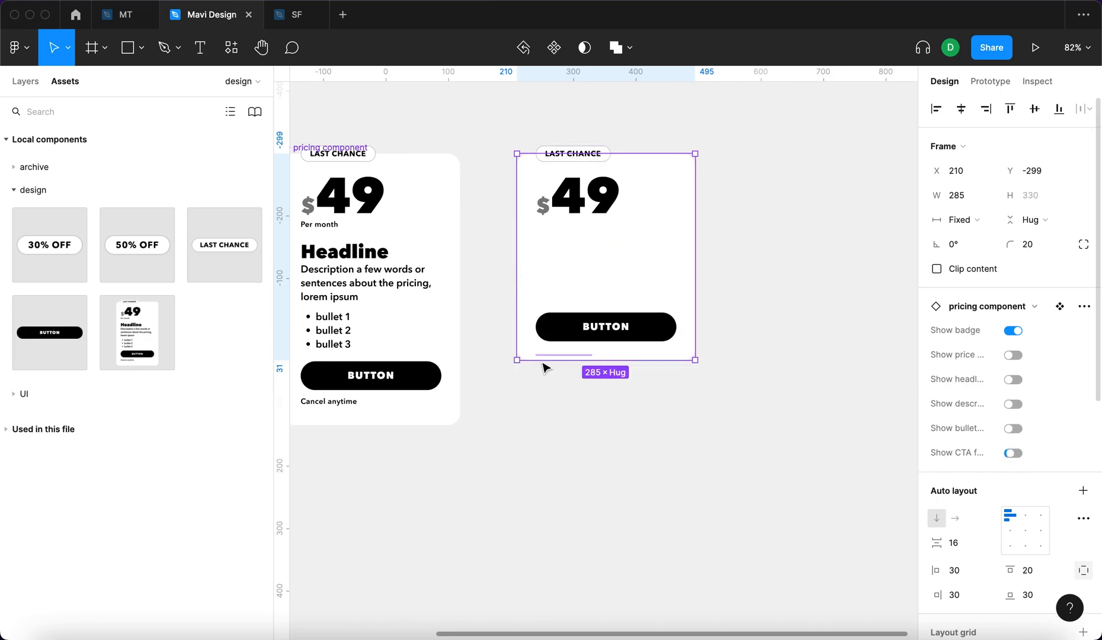
# Step: Examine the hidden layers nested in the instance's copy frame for the cause of the leftover gap
pyautogui.click(803, 450)
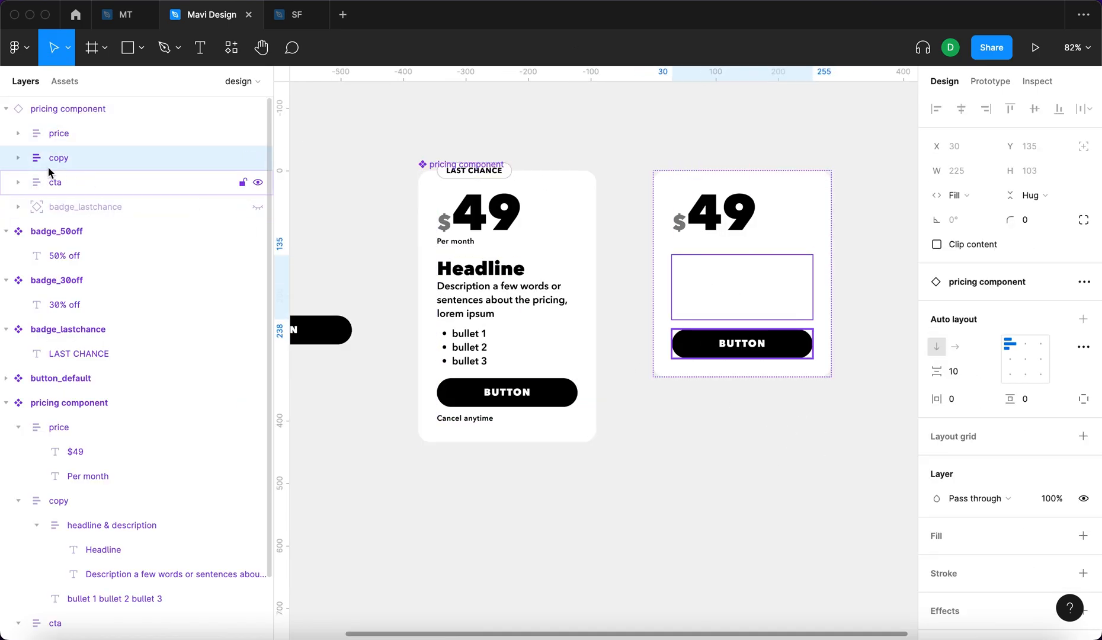
pyautogui.click(18, 157)
pyautogui.click(256, 209)
pyautogui.click(257, 208)
pyautogui.click(60, 181)
pyautogui.click(36, 182)
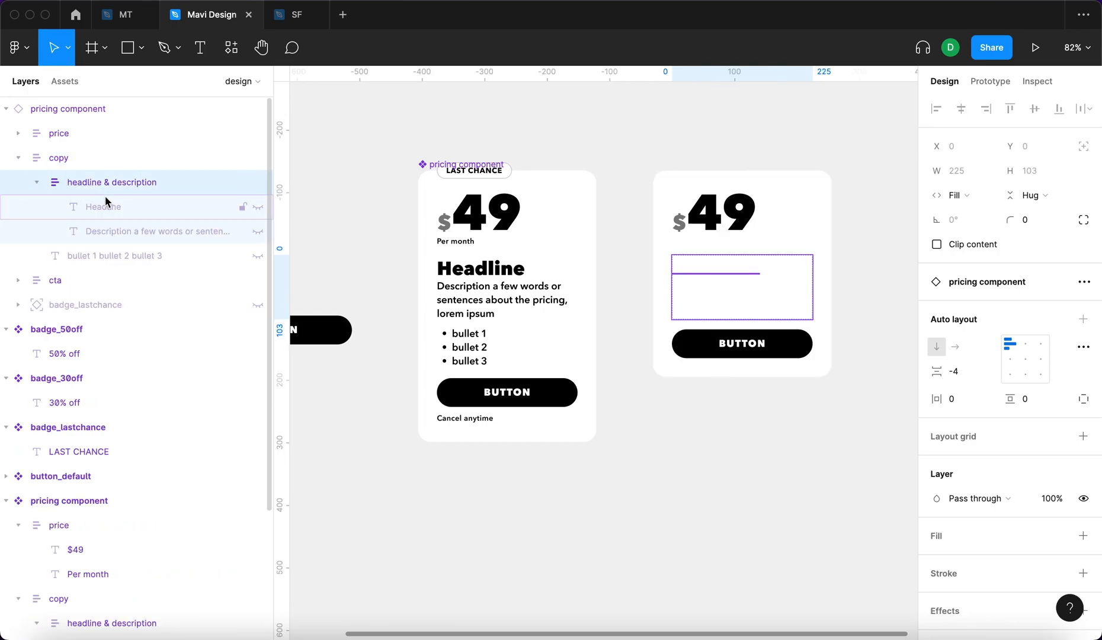
pyautogui.click(59, 162)
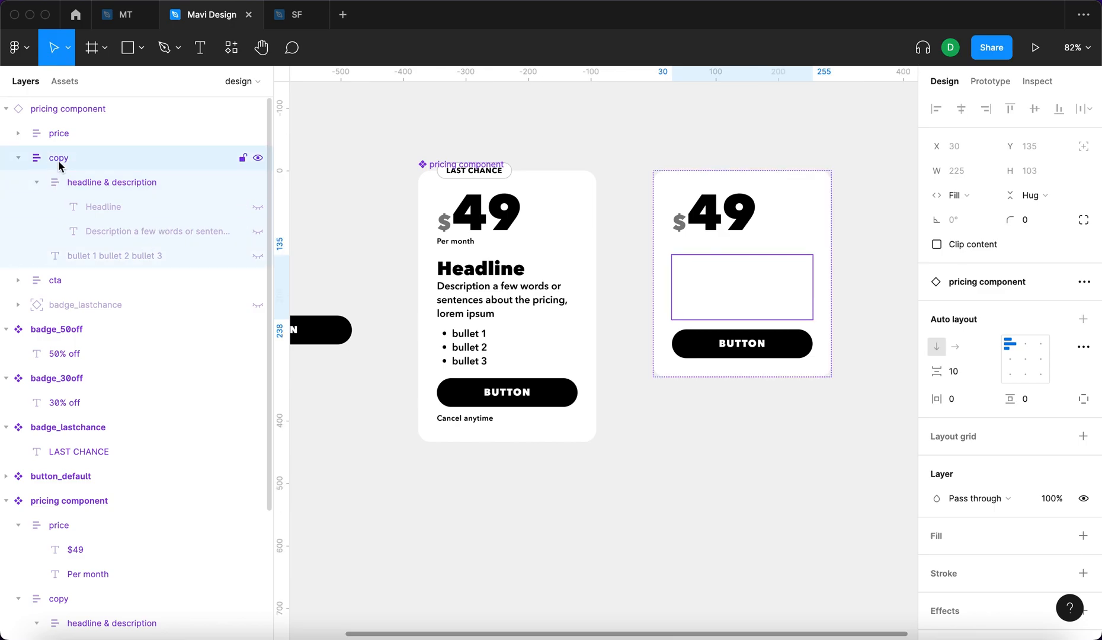
pyautogui.click(18, 158)
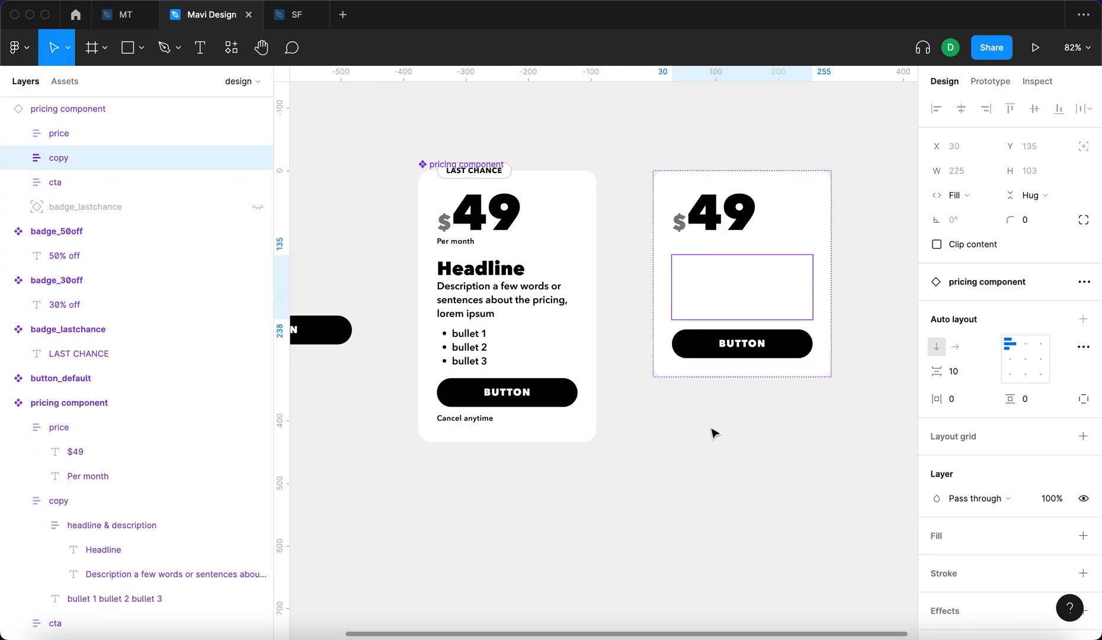
# Step: Try hiding the headline & description frame and the bullet list in the main component, and undo both changes
pyautogui.click(509, 300)
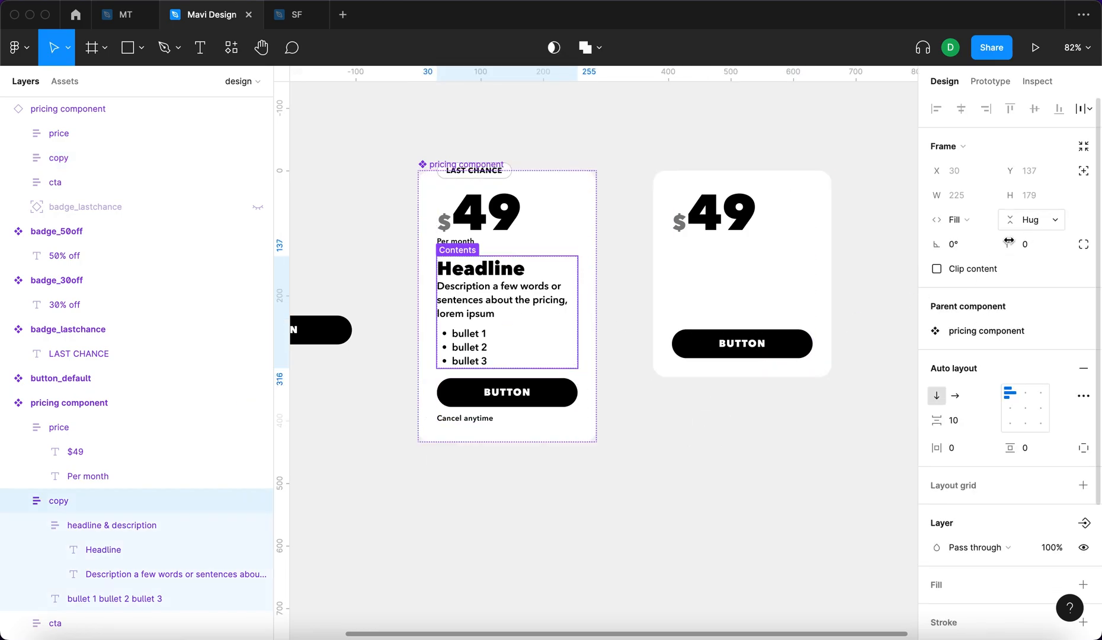
pyautogui.click(120, 525)
pyautogui.click(257, 525)
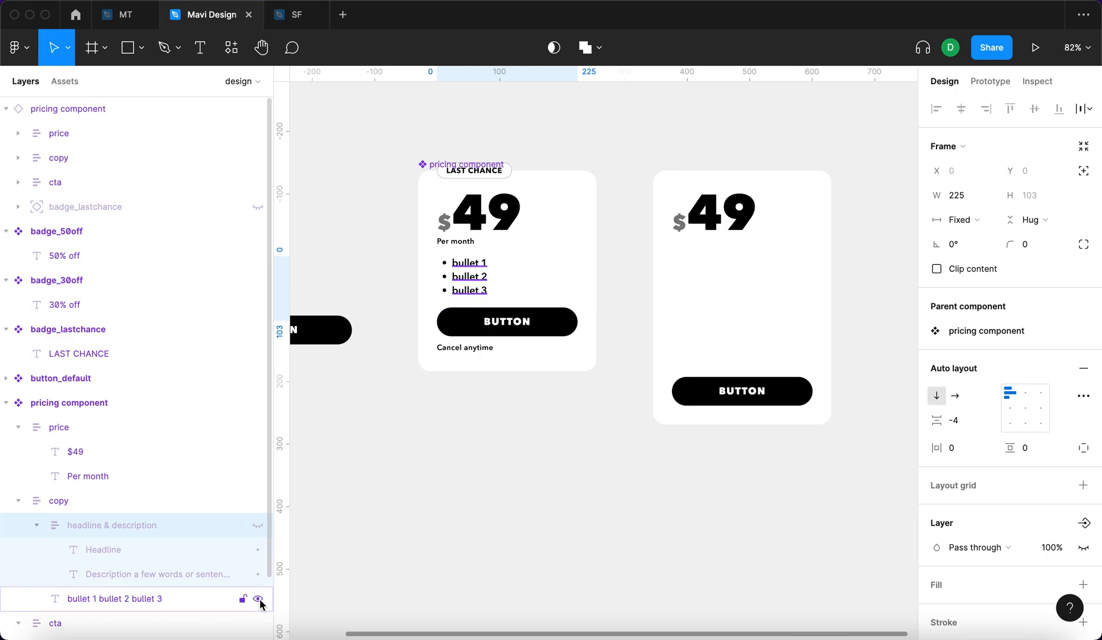
pyautogui.click(258, 599)
pyautogui.press('super+z')
pyautogui.press('super+z')
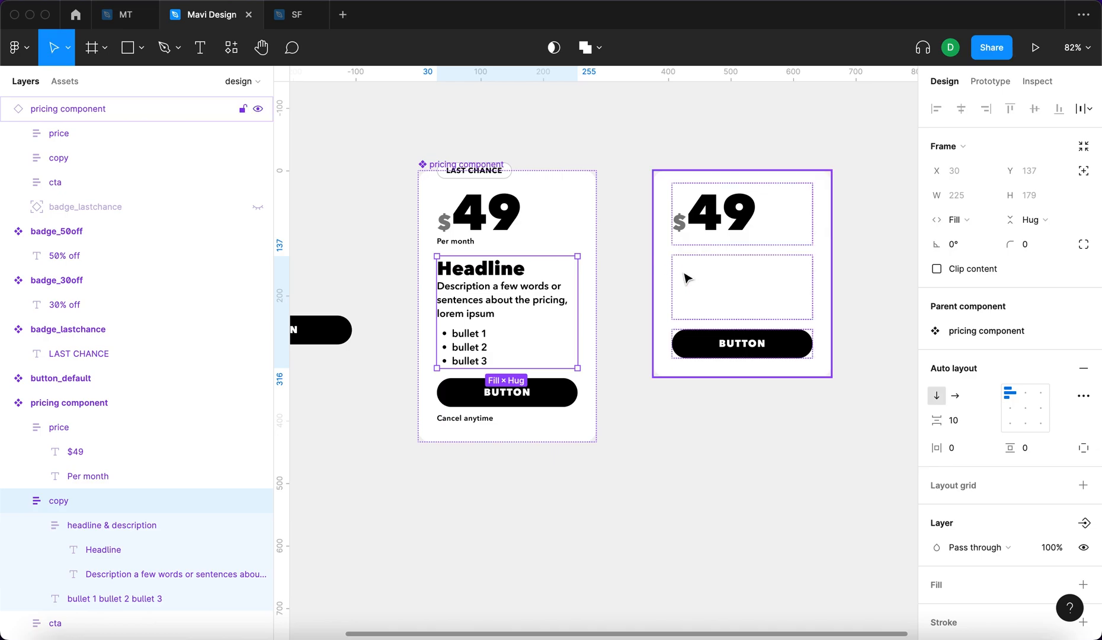
# Step: Compare the copy frame of the instance with the copy frame of the main component
pyautogui.click(705, 274)
pyautogui.click(705, 273)
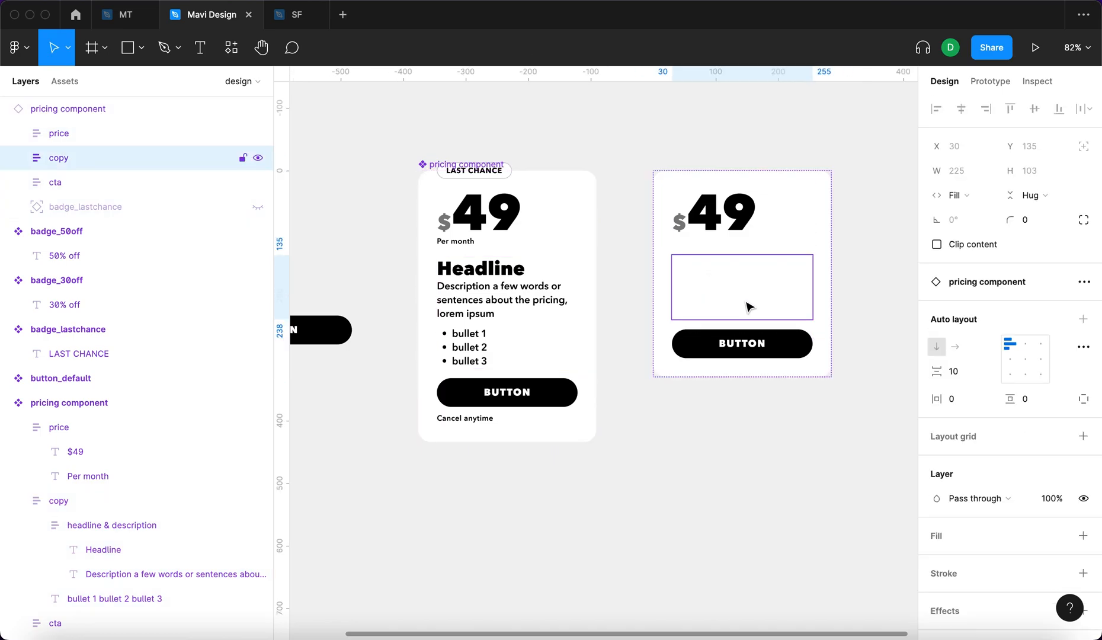
pyautogui.click(507, 293)
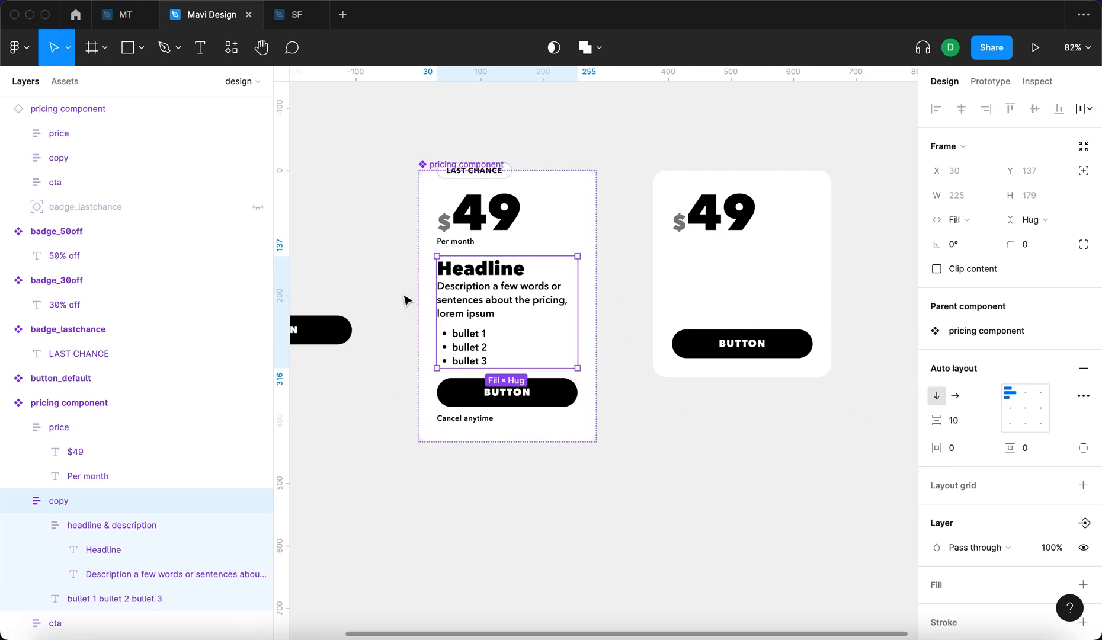
pyautogui.scroll(5, 543, 297)
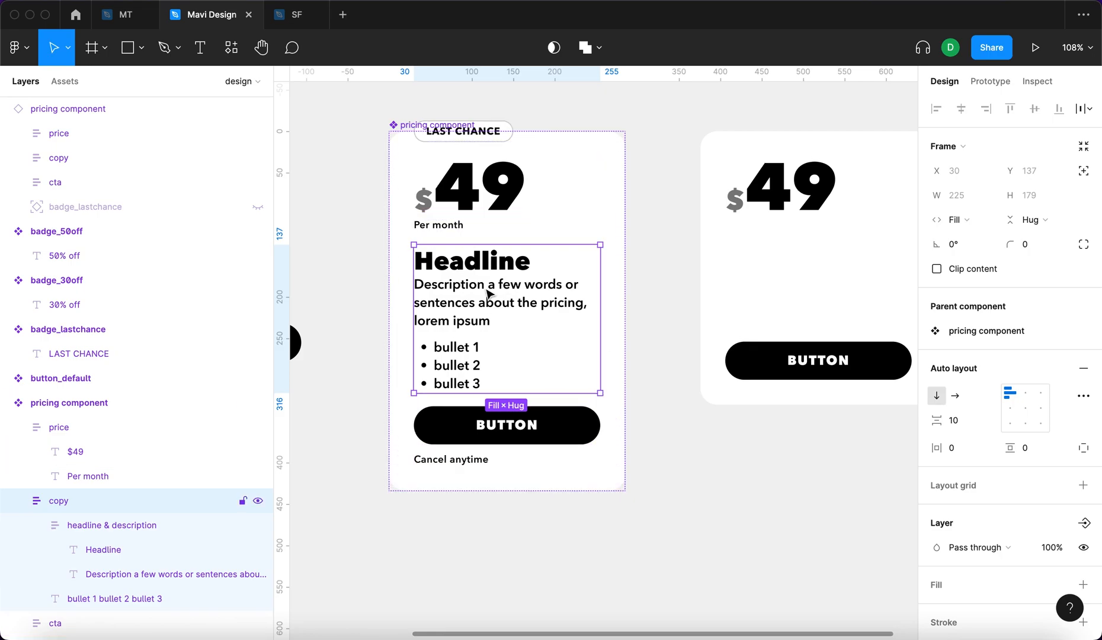
pyautogui.click(536, 290)
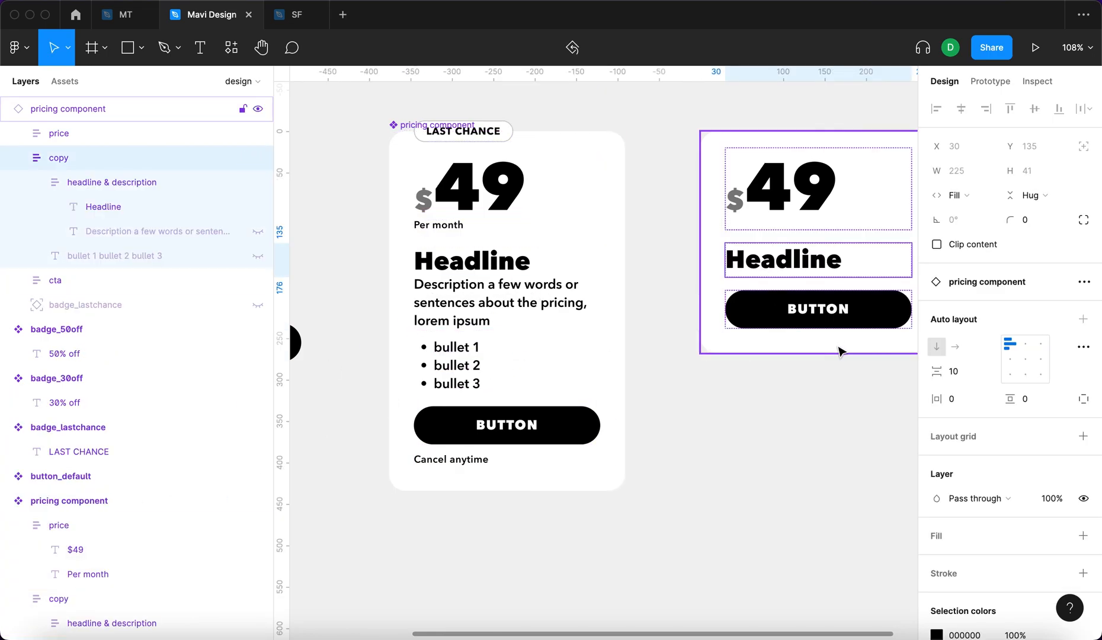
pyautogui.click(851, 434)
pyautogui.scroll(1, 820, 400)
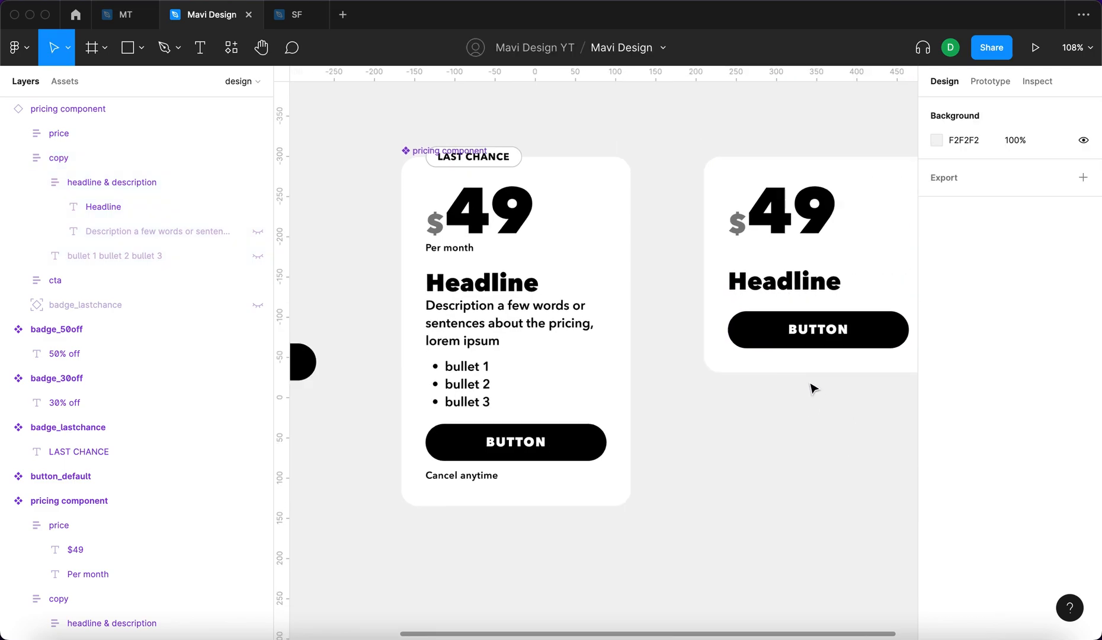
pyautogui.scroll(-4, 812, 386)
pyautogui.doubleClick(817, 311)
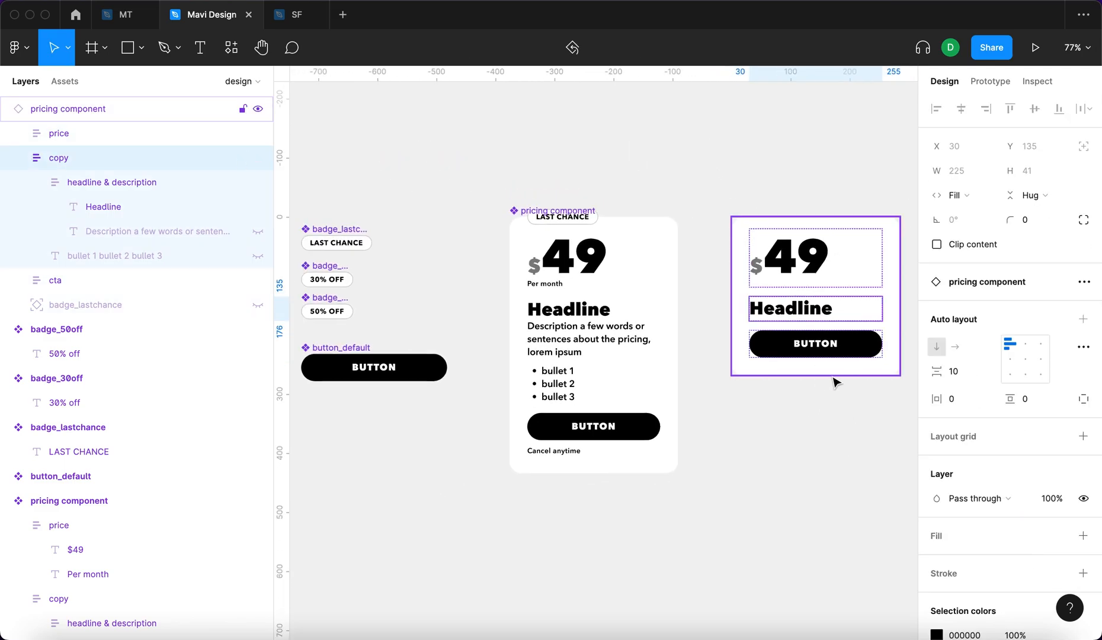
pyautogui.click(817, 468)
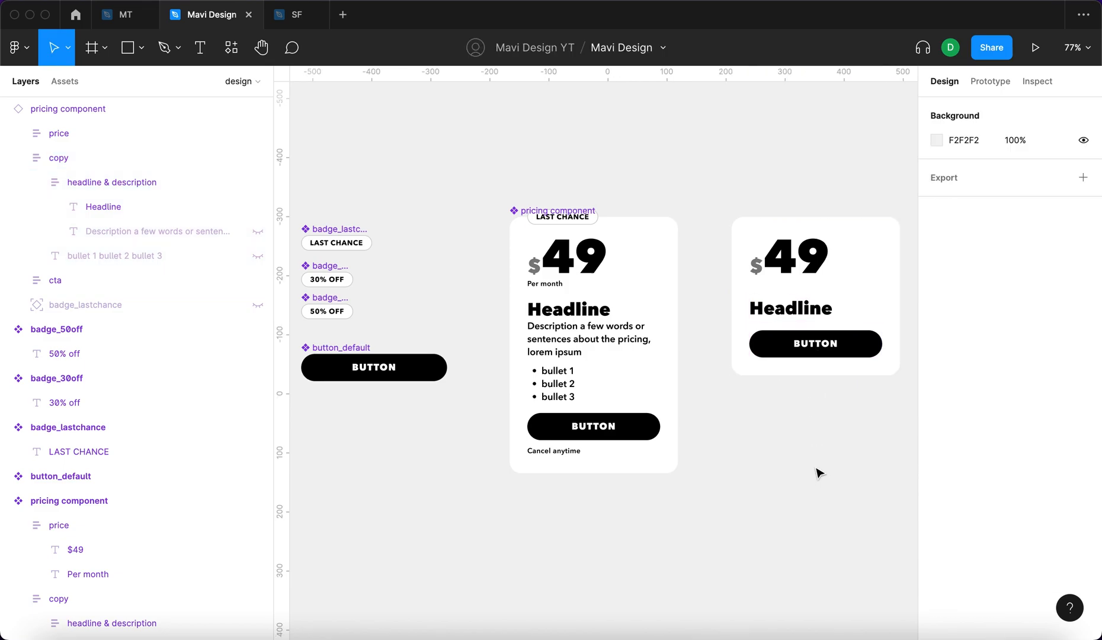
# Step: Toggle the visibility of the instance's Headline layer, leaving it hidden
pyautogui.click(254, 207)
pyautogui.click(258, 207)
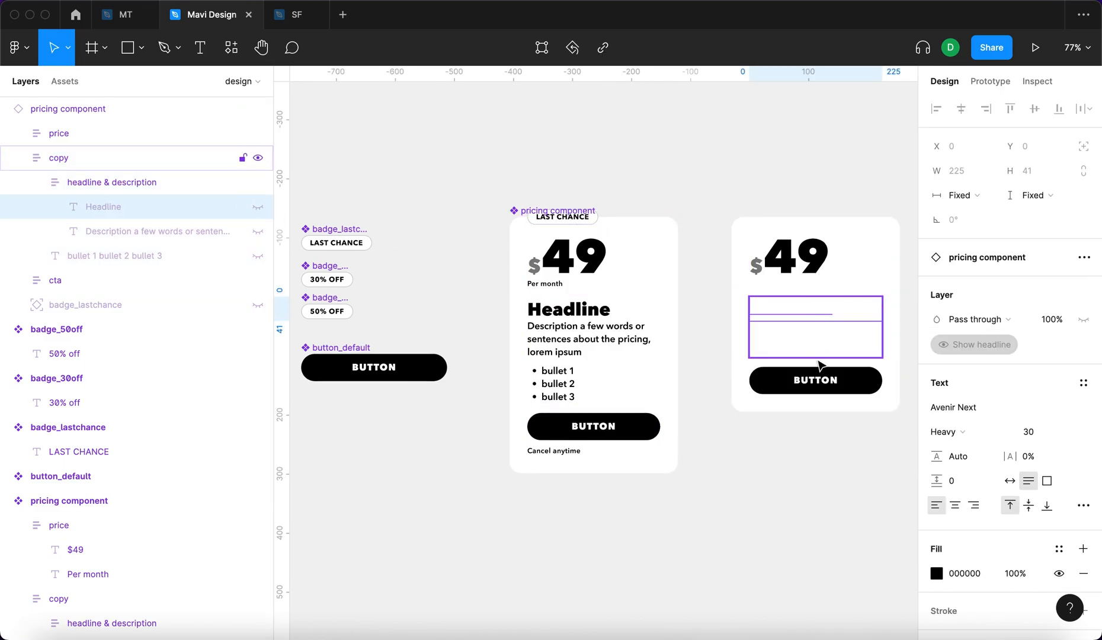
pyautogui.click(257, 207)
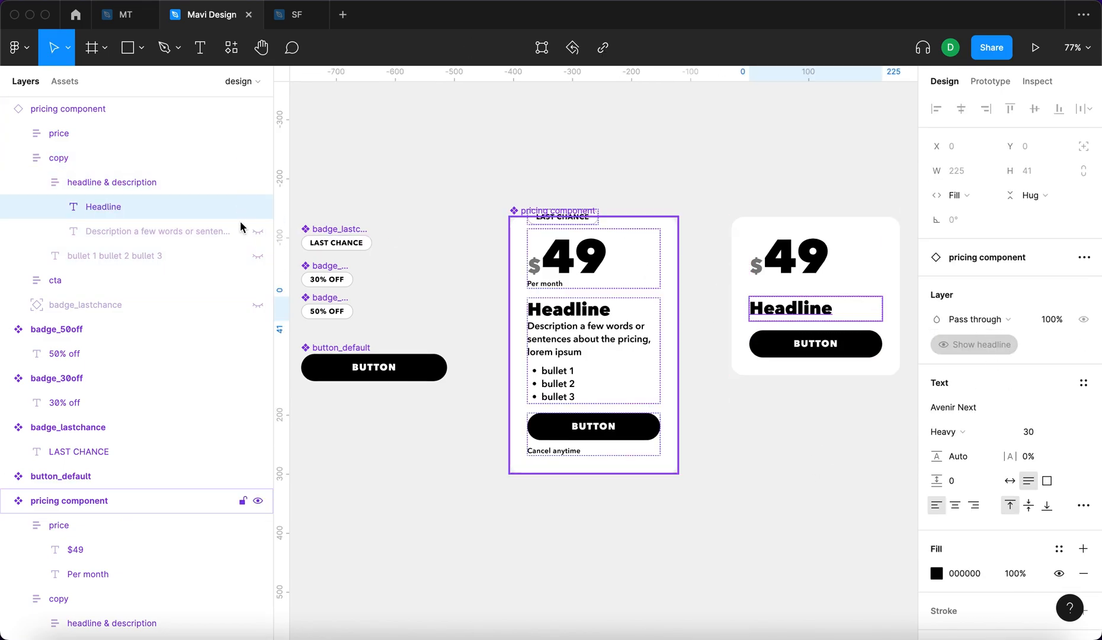
pyautogui.click(258, 208)
# Step: Apply the existing "Show headline" boolean property to the visibility of the main component's copy frame
pyautogui.click(760, 409)
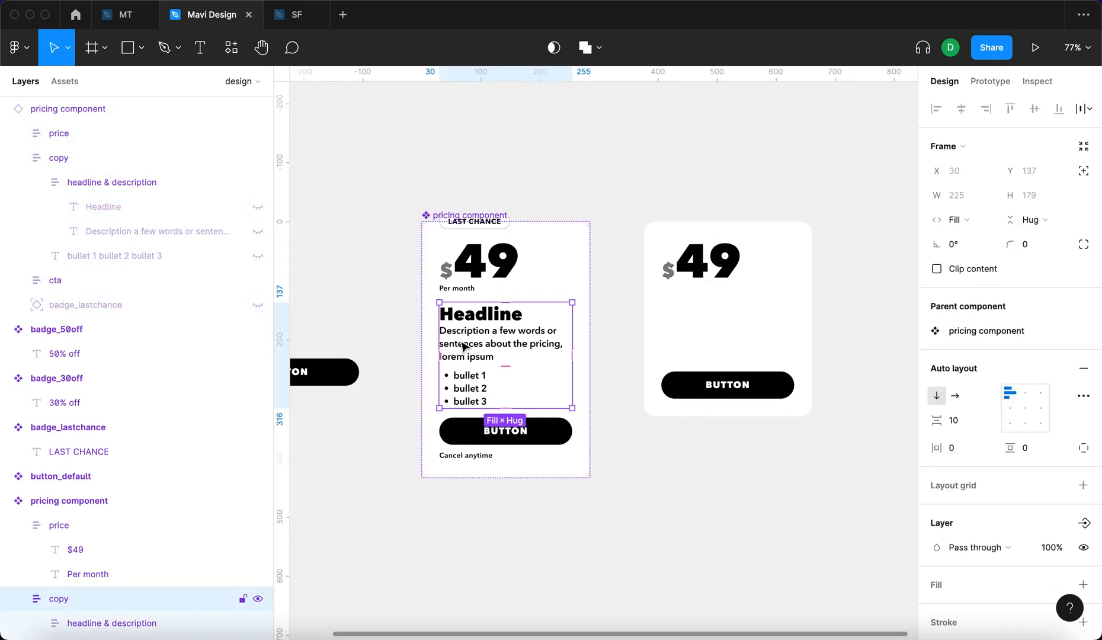
pyautogui.scroll(-3, 127, 477)
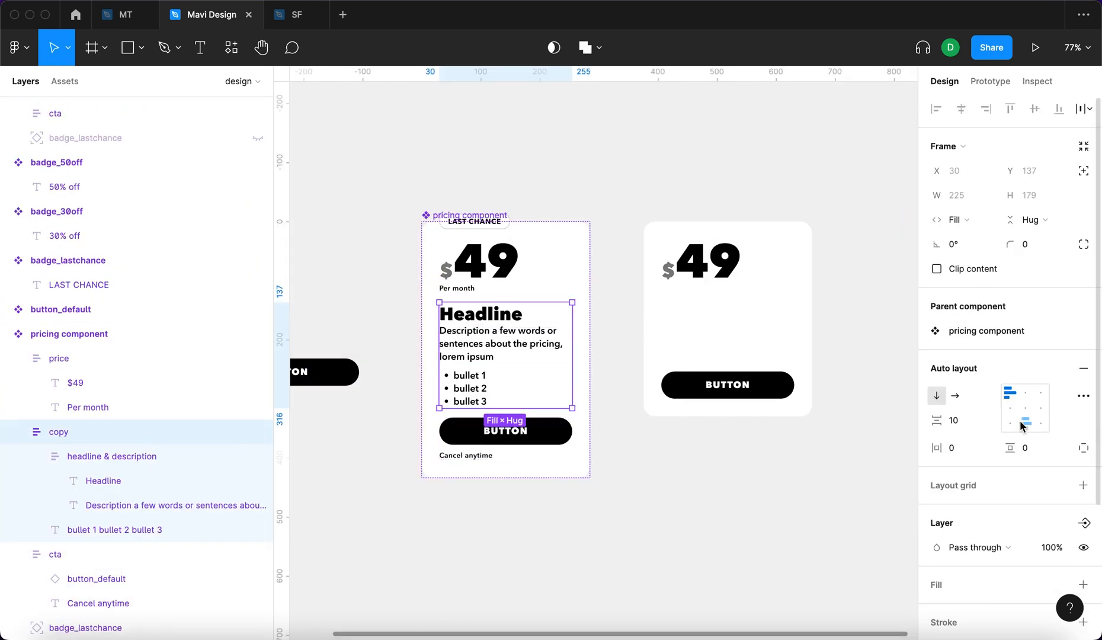
pyautogui.scroll(-1, 1023, 424)
pyautogui.scroll(-1, 1031, 450)
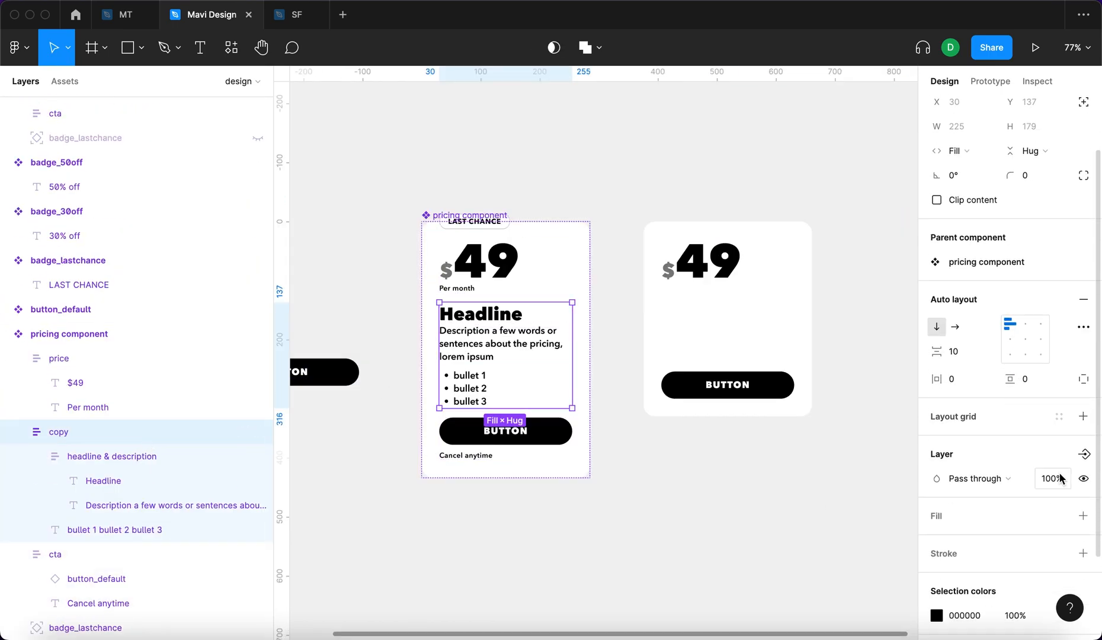
pyautogui.click(1085, 455)
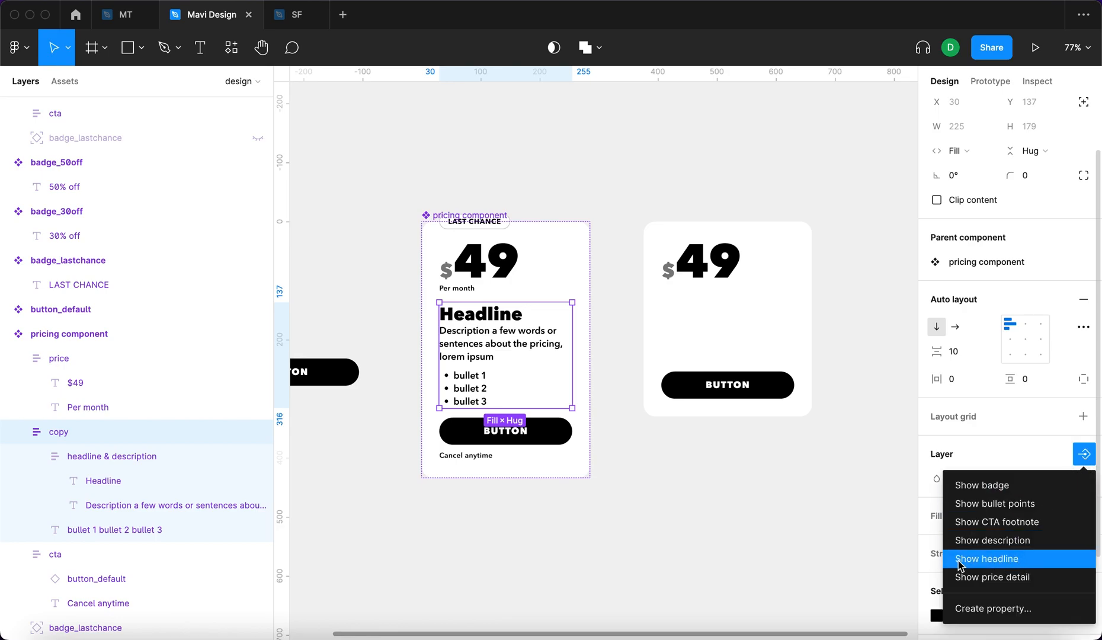
pyautogui.click(982, 566)
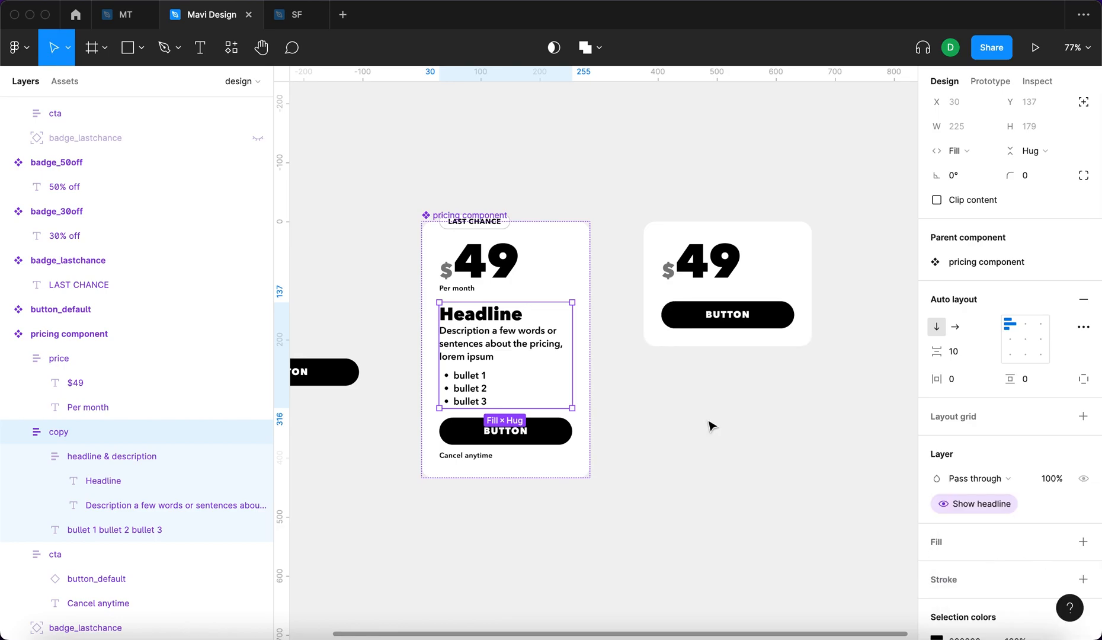
# Step: Reset all changes on the pricing component instance and reselect it
pyautogui.click(708, 273)
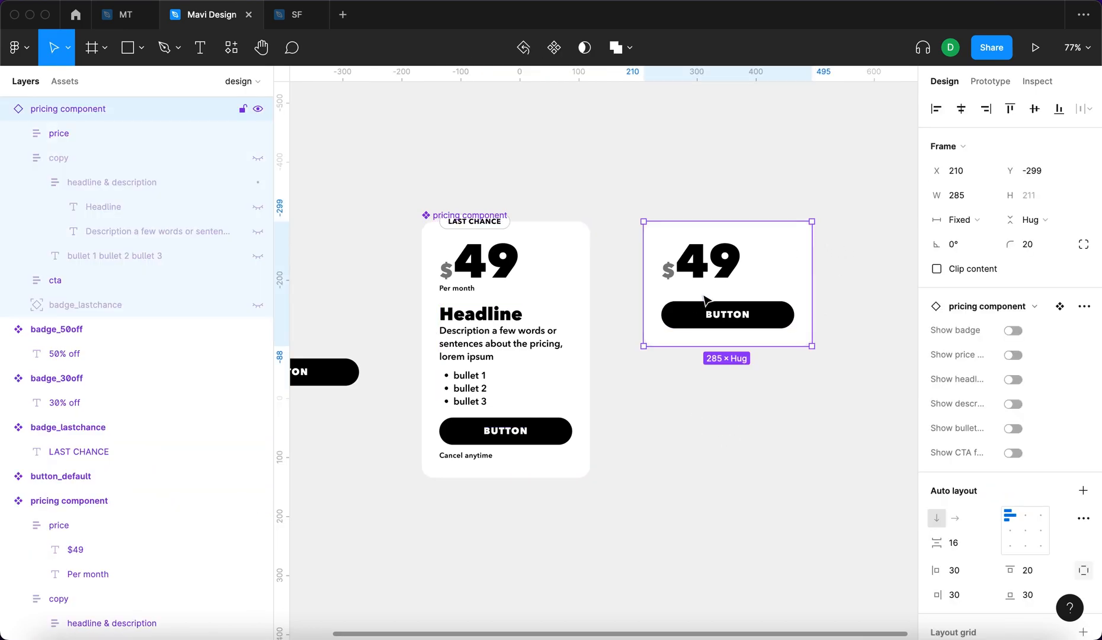
pyautogui.click(1083, 307)
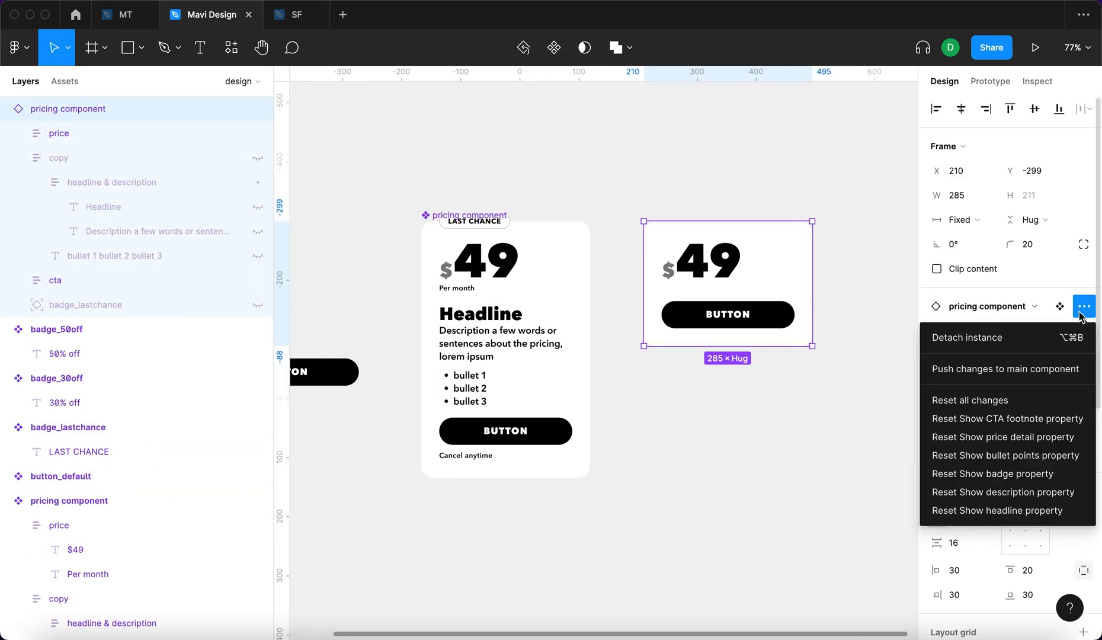
pyautogui.click(1007, 400)
pyautogui.click(878, 352)
pyautogui.click(718, 292)
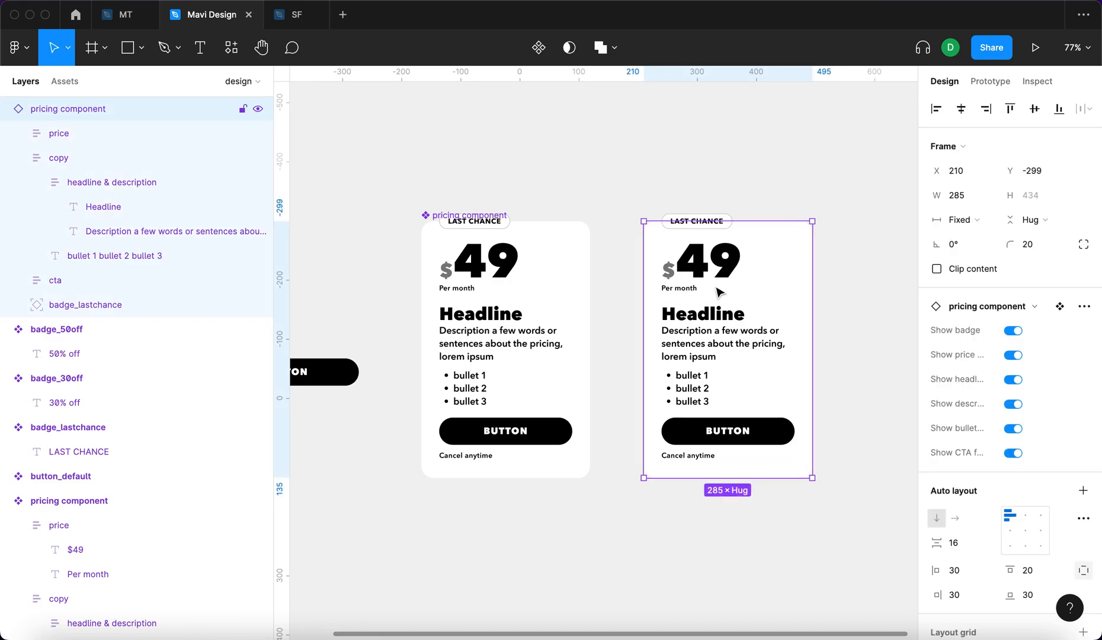
# Step: Test the "Show headline" property on the instance by turning it off and back on
pyautogui.doubleClick(711, 341)
pyautogui.click(650, 229)
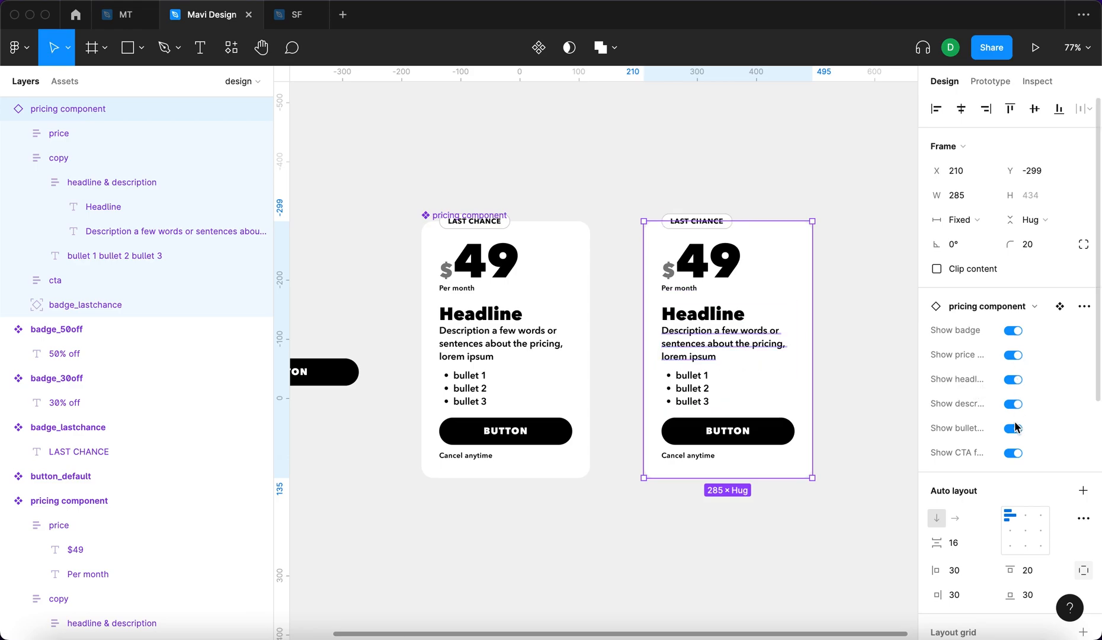
pyautogui.click(1014, 380)
pyautogui.click(891, 392)
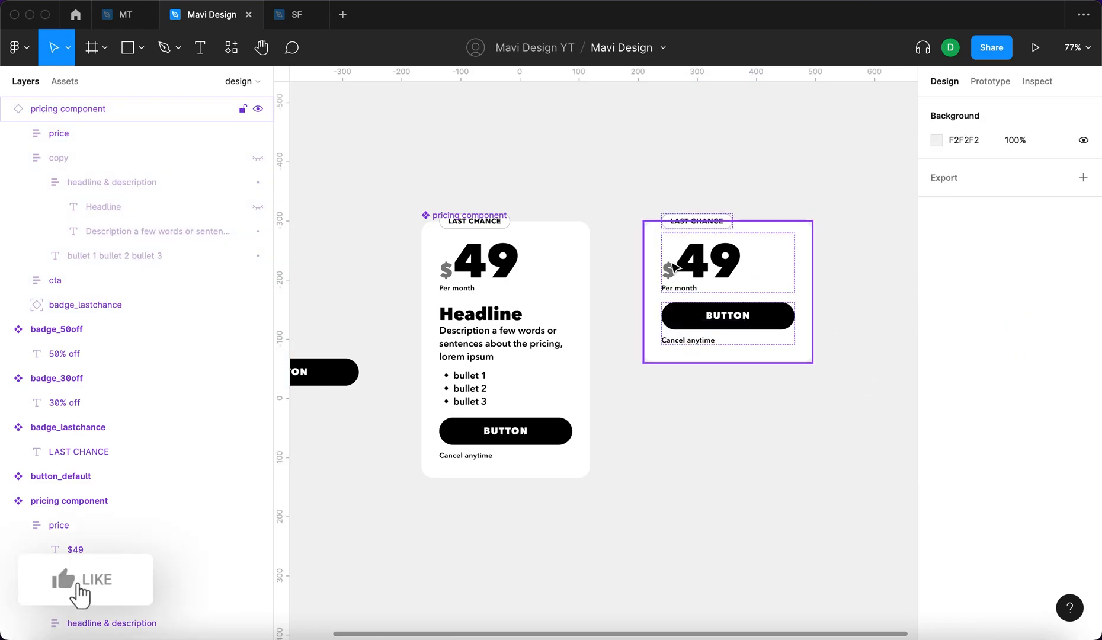
pyautogui.click(705, 299)
pyautogui.click(1017, 381)
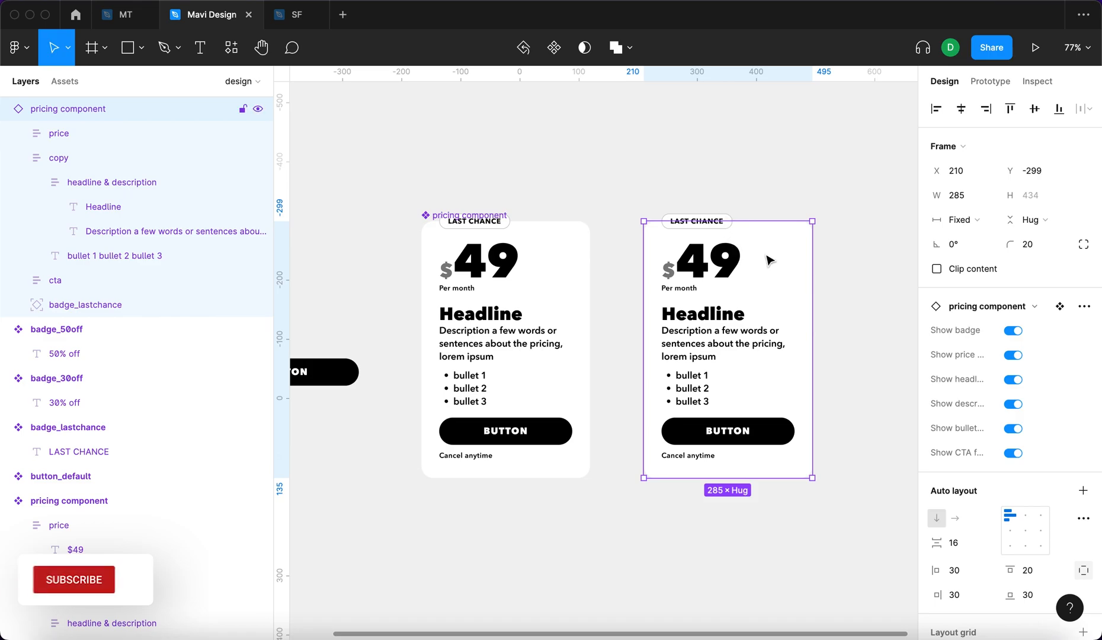
pyautogui.scroll(2, 784, 294)
pyautogui.scroll(3, 784, 295)
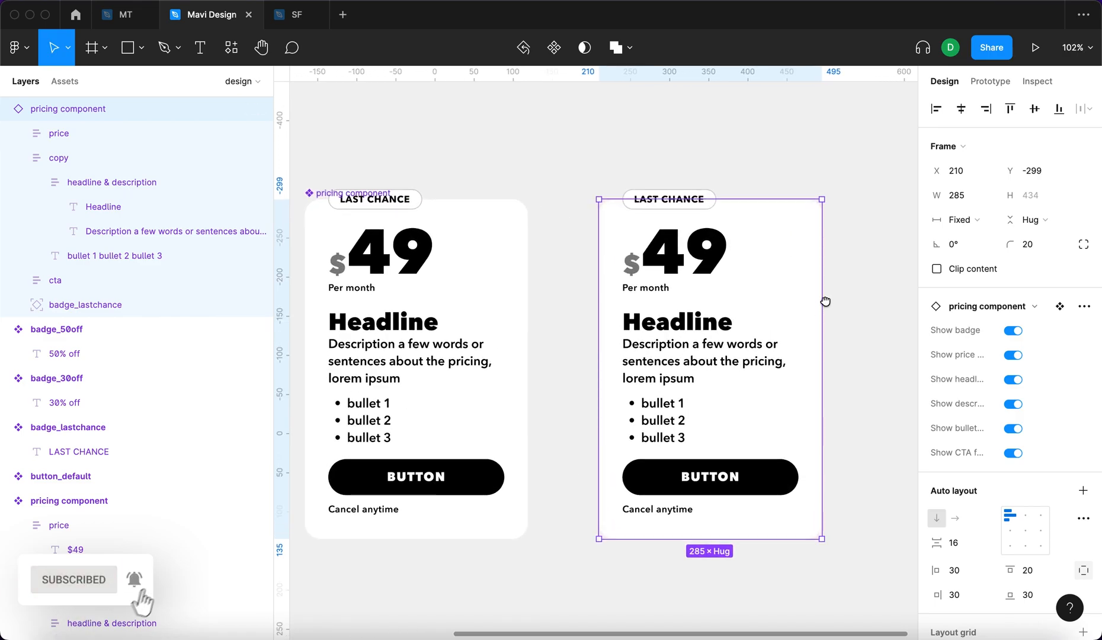
pyautogui.scroll(-2, 825, 301)
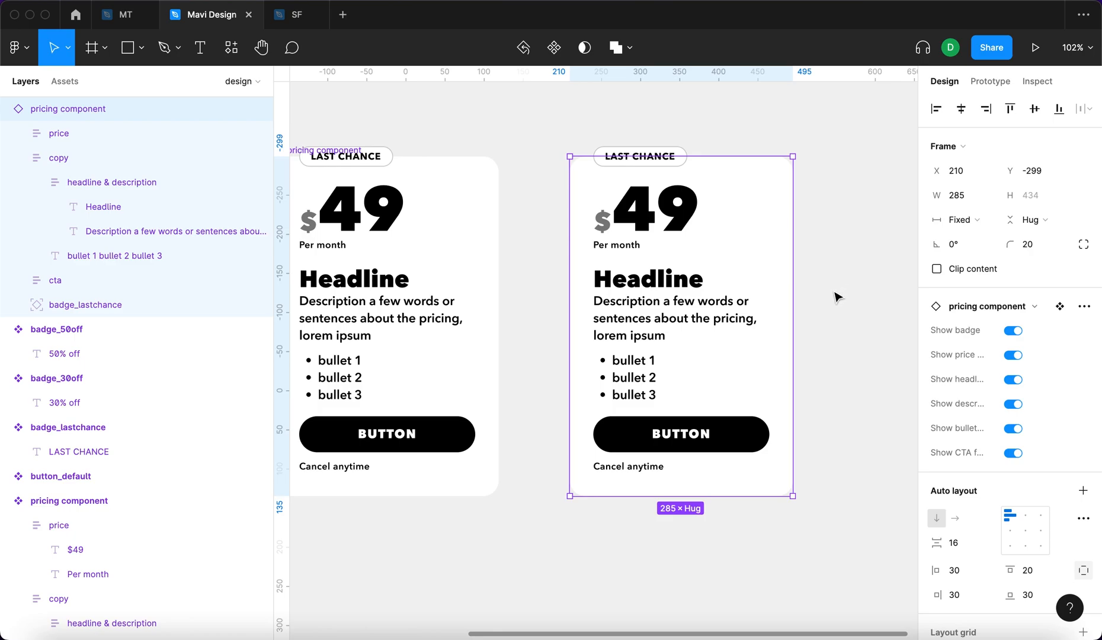
# Step: Test the description, bullets and headline visibility properties on the pricing component instance by turning each off and back on
pyautogui.click(1013, 403)
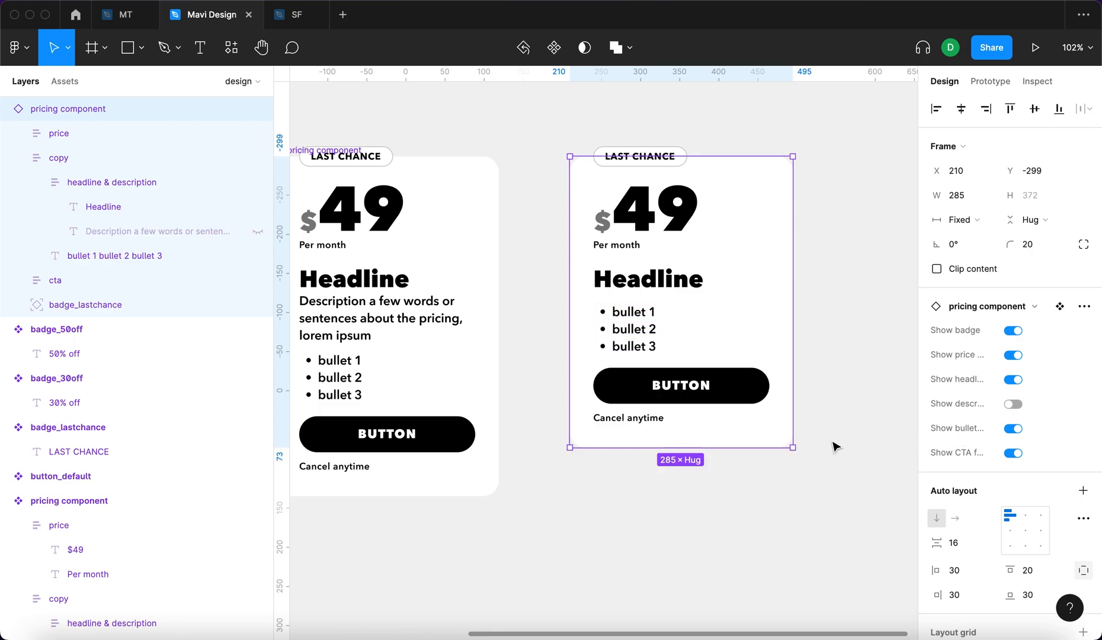
pyautogui.click(1013, 403)
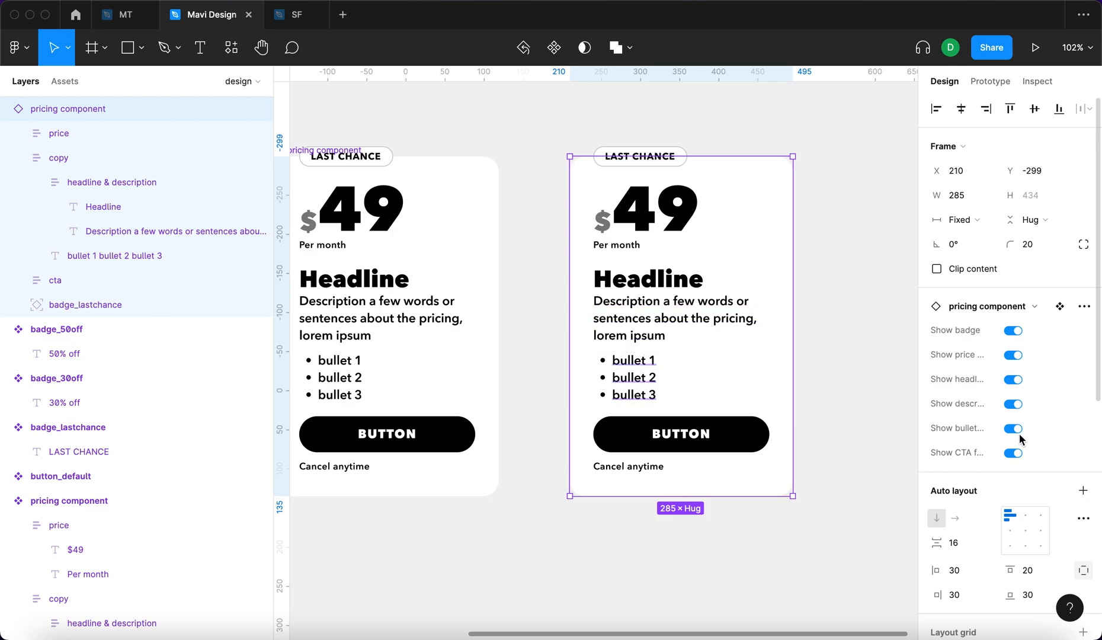
pyautogui.click(1013, 430)
pyautogui.click(1012, 431)
pyautogui.click(1011, 381)
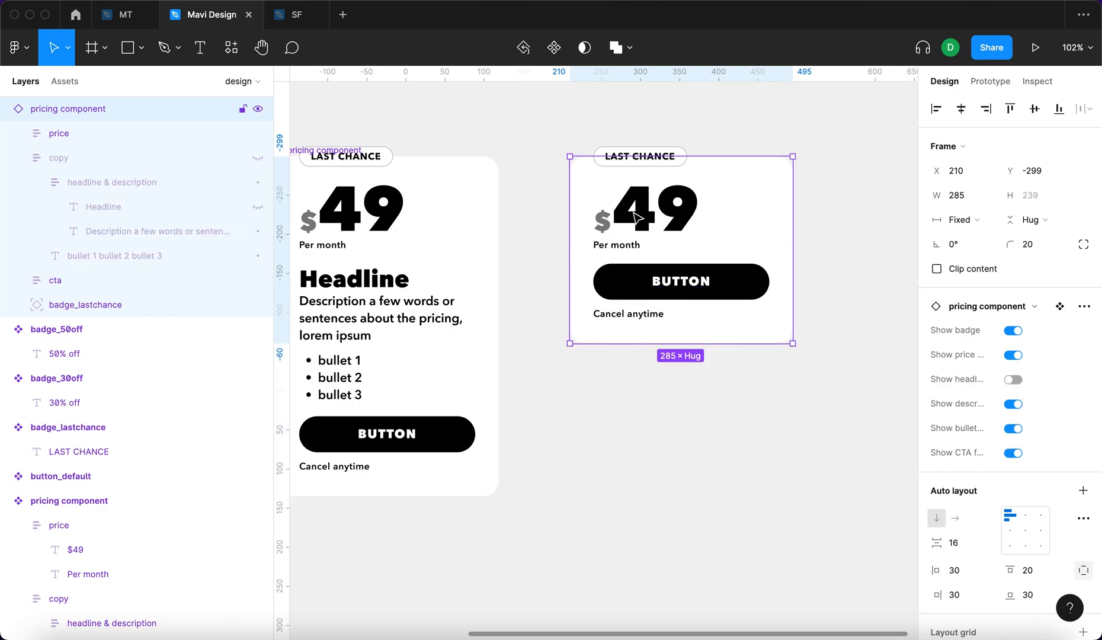
pyautogui.click(1011, 380)
pyautogui.click(869, 403)
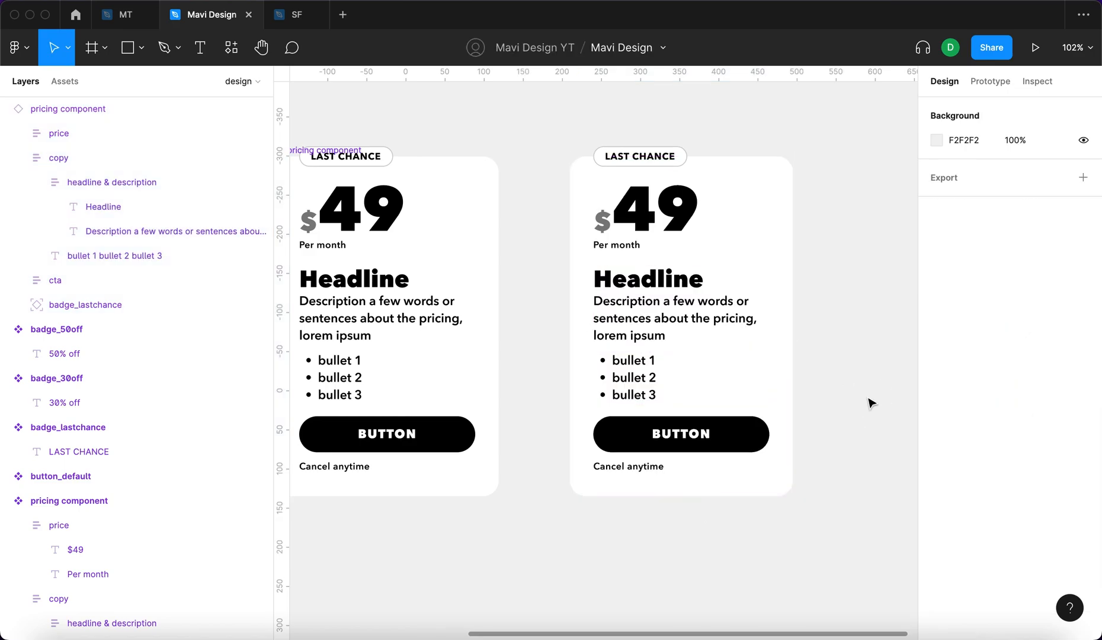
# Step: Widen the pricing component instance to 287
pyautogui.click(674, 323)
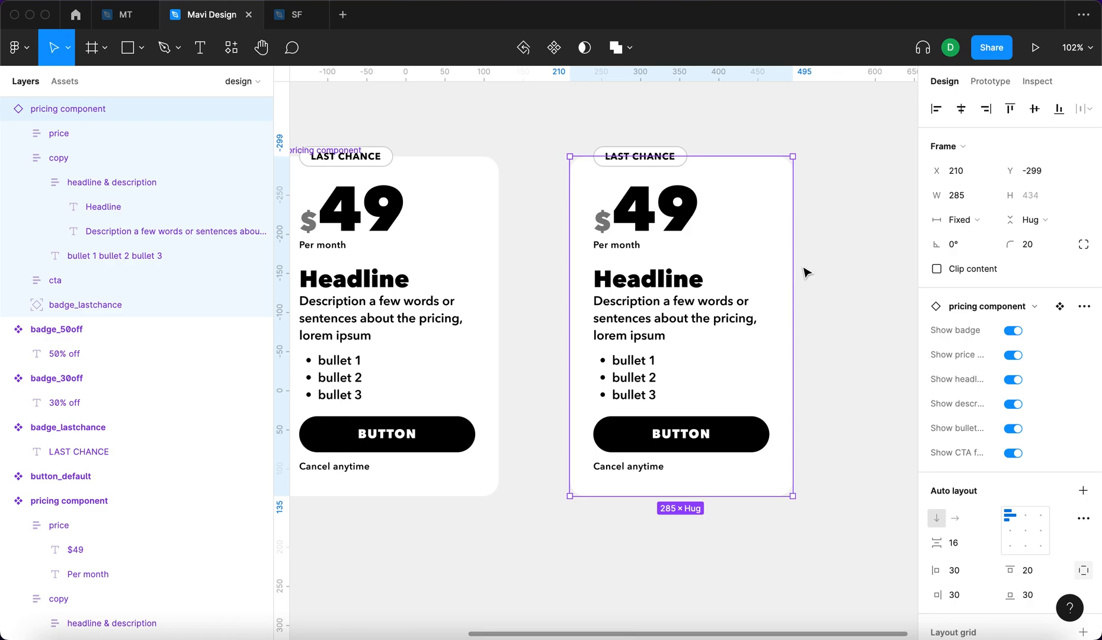
pyautogui.scroll(-5, 806, 273)
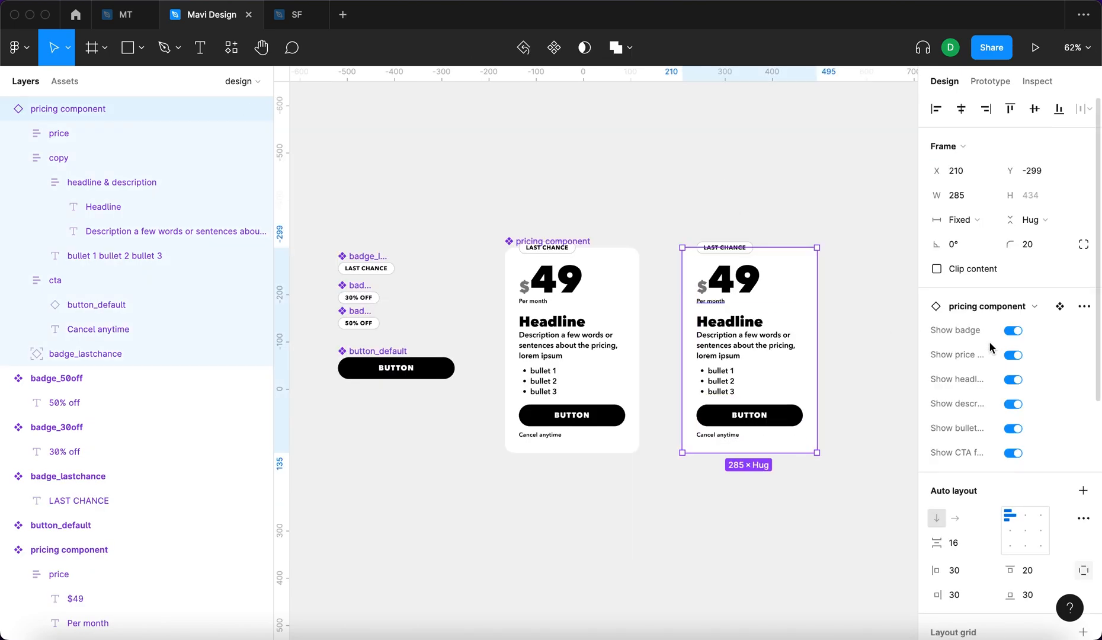
pyautogui.click(829, 318)
pyautogui.scroll(5, 829, 318)
pyautogui.click(791, 329)
pyautogui.moveTo(811, 329)
pyautogui.mouseDown()
pyautogui.moveTo(865, 326)
pyautogui.moveTo(737, 342)
pyautogui.moveTo(813, 337)
pyautogui.mouseUp()
pyautogui.click(877, 319)
# Step: Turn off the badge, price, CTA, bullet and description visibility properties on the pricing component instance
pyautogui.click(770, 334)
pyautogui.click(1013, 331)
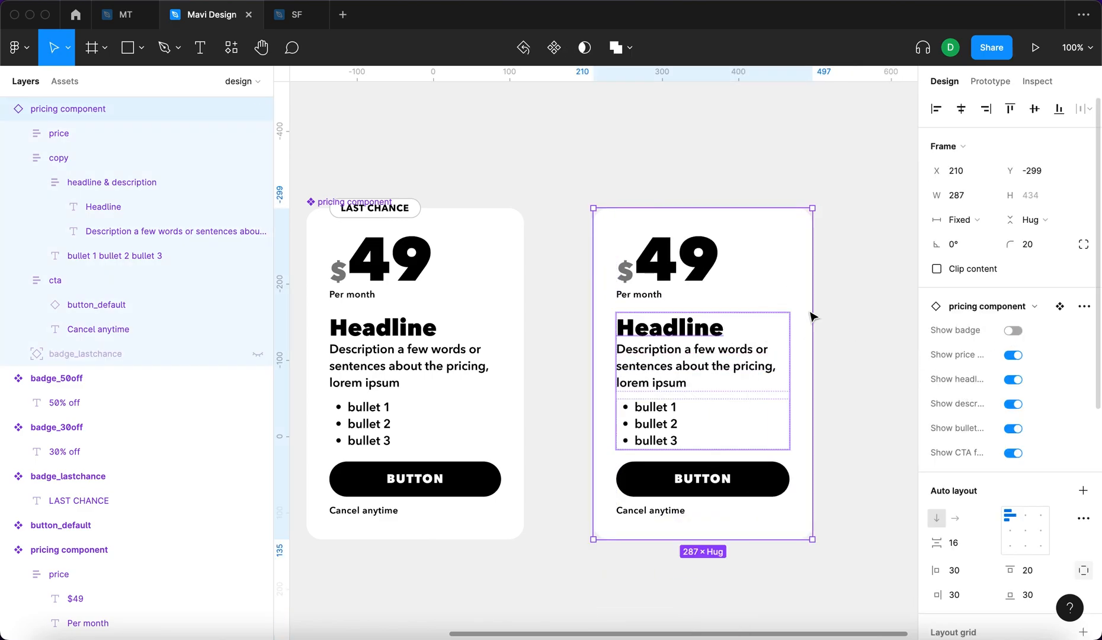
pyautogui.click(1009, 363)
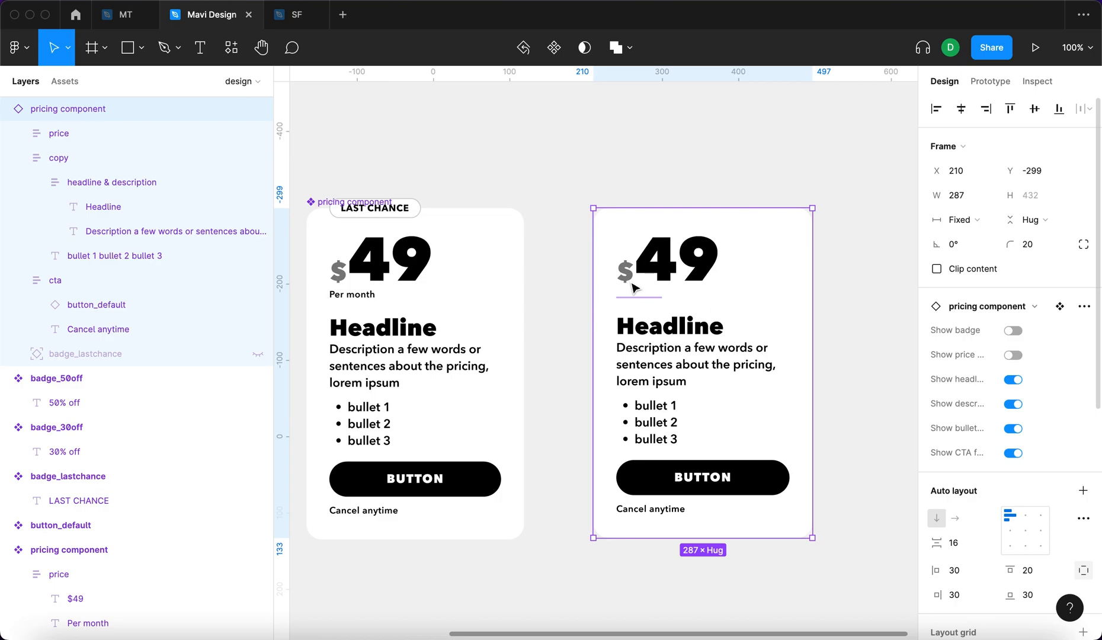
pyautogui.click(1013, 453)
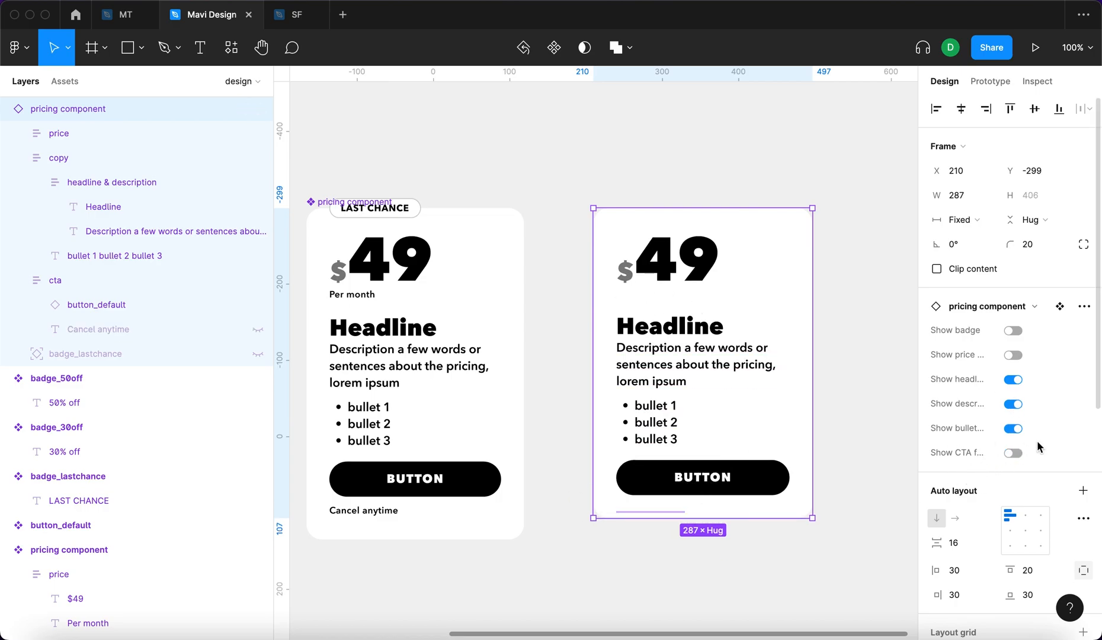
pyautogui.click(1007, 430)
pyautogui.click(1011, 406)
# Step: Toggle the instance's headline visibility off and back on, and show its description again
pyautogui.click(874, 502)
pyautogui.click(782, 380)
pyautogui.click(1011, 382)
pyautogui.click(1013, 382)
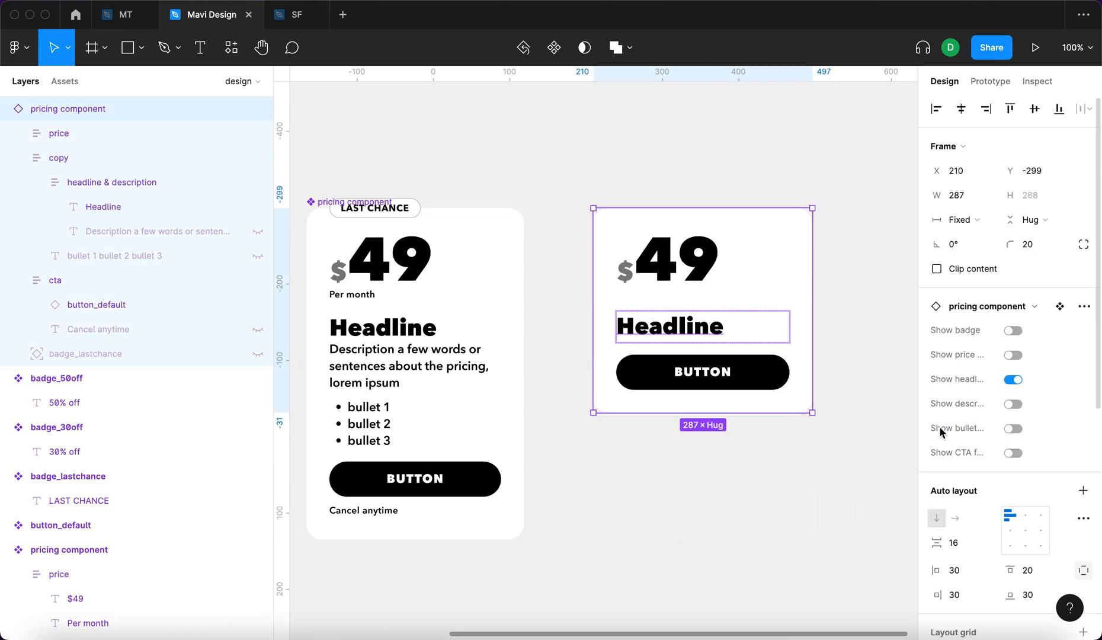
pyautogui.press('Escape')
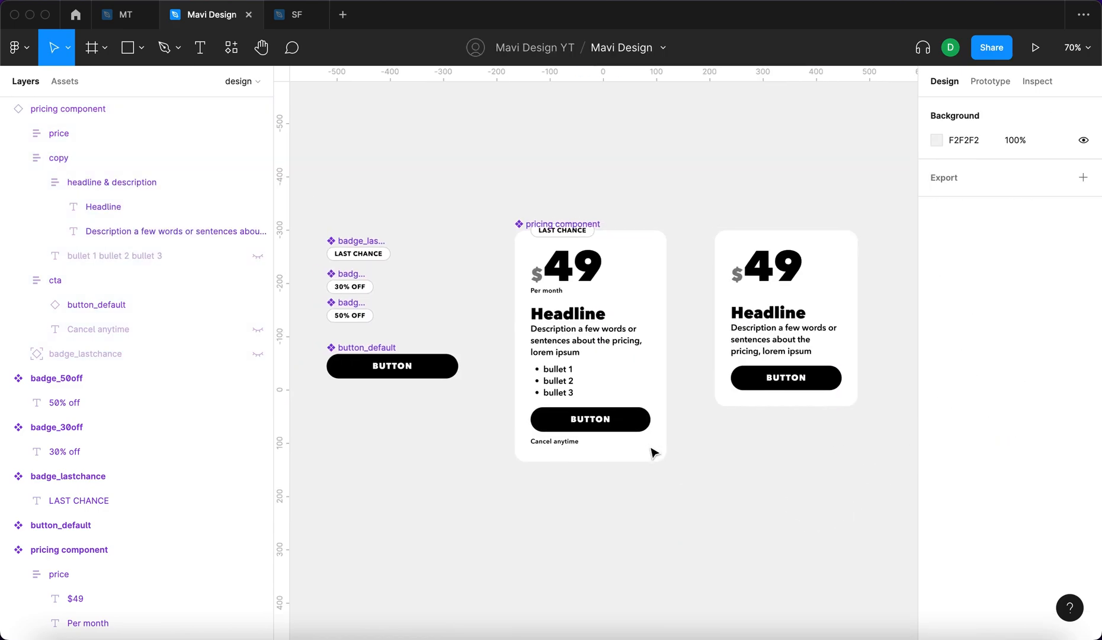
# Step: Examine the main pricing component, its badge and button components, and the pricing instance
pyautogui.scroll(1, 651, 448)
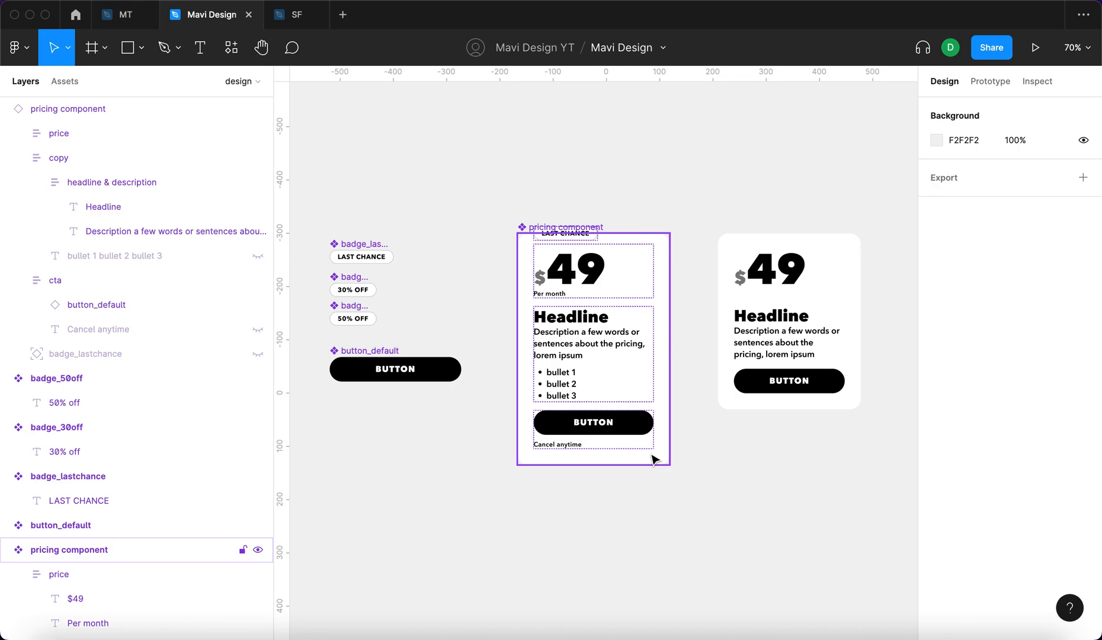
pyautogui.click(586, 240)
pyautogui.hotkey('shift', '2')
pyautogui.scroll(-5, 713, 335)
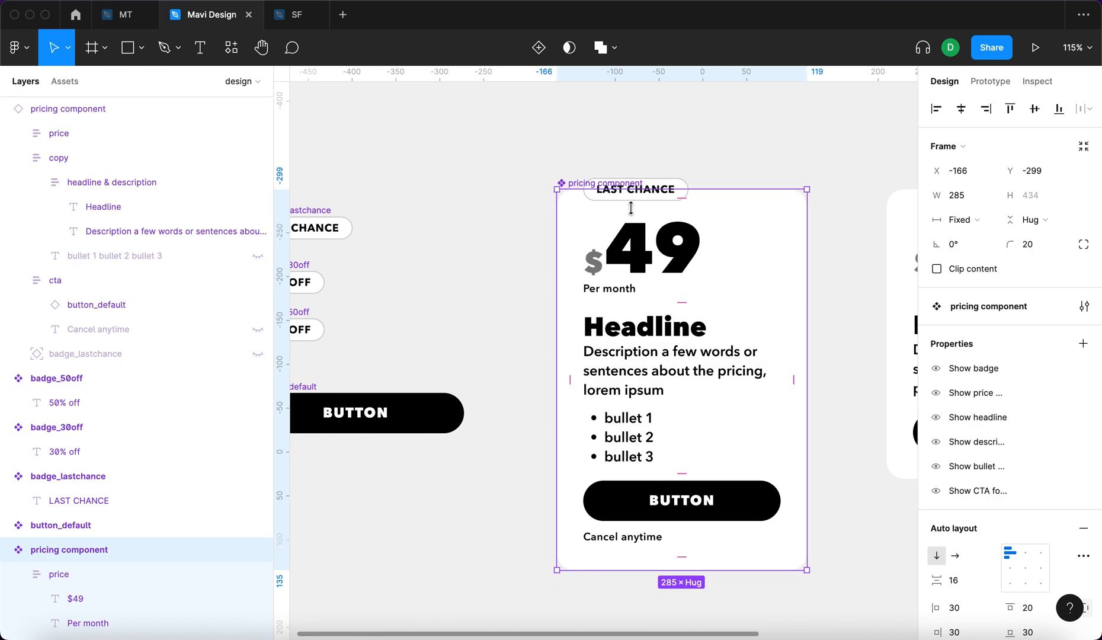
pyautogui.click(472, 274)
pyautogui.hscroll(-4, 472, 274)
pyautogui.click(502, 374)
pyautogui.hscroll(2, 607, 285)
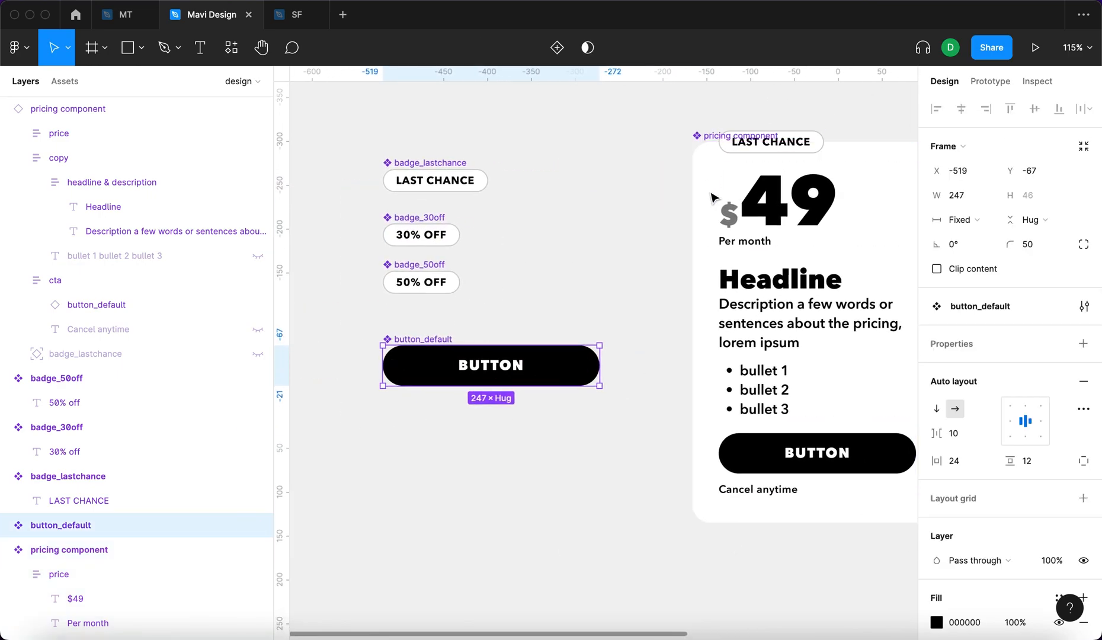
pyautogui.click(552, 282)
pyautogui.hscroll(5, 640, 300)
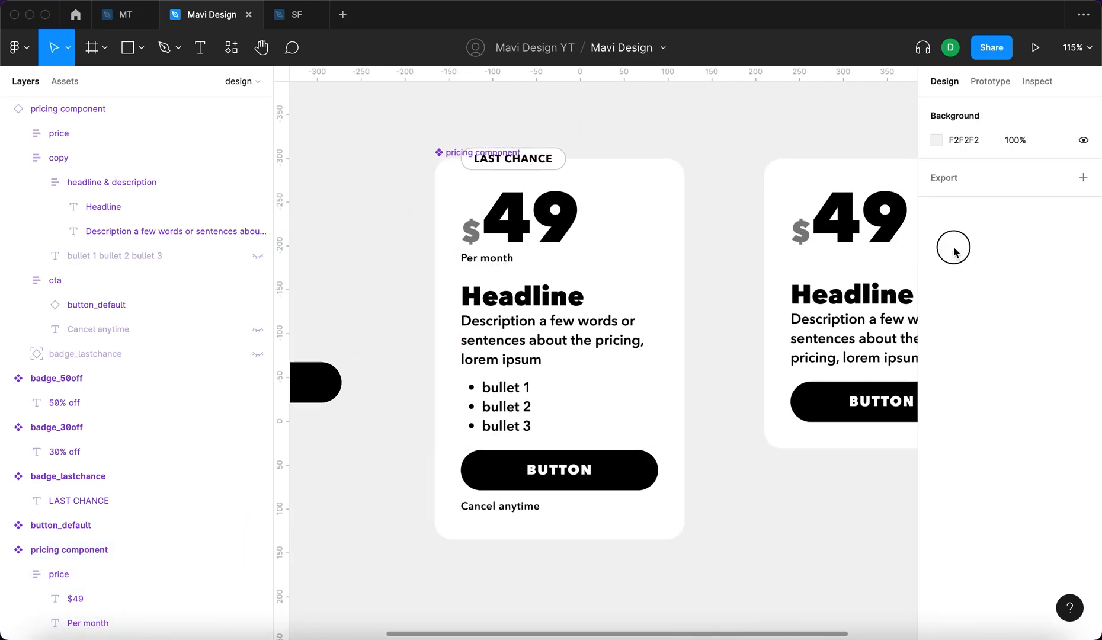
pyautogui.click(861, 269)
pyautogui.scroll(-5, 733, 278)
pyautogui.hscroll(-2, 596, 367)
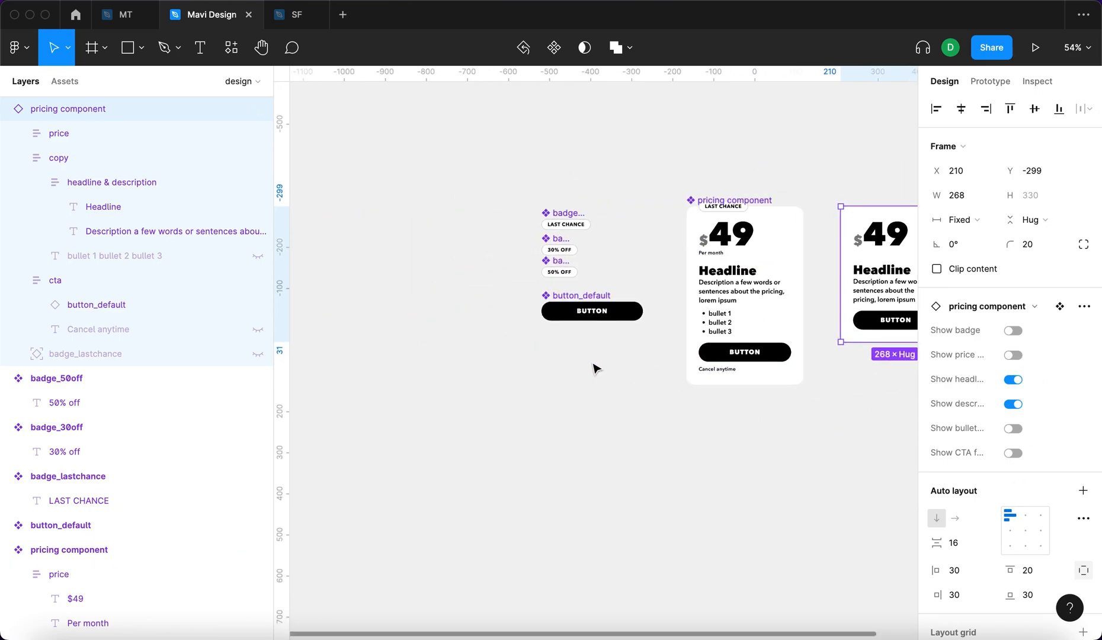
# Step: Duplicate button_default directly below the original, detach the copy and make it a separate component
pyautogui.click(594, 366)
pyautogui.scroll(5, 592, 302)
pyautogui.click(563, 321)
pyautogui.moveTo(559, 323); pyautogui.dragTo(549, 405)
pyautogui.press('alt+super+b')
pyautogui.click(652, 486)
pyautogui.click(501, 381)
pyautogui.click(556, 48)
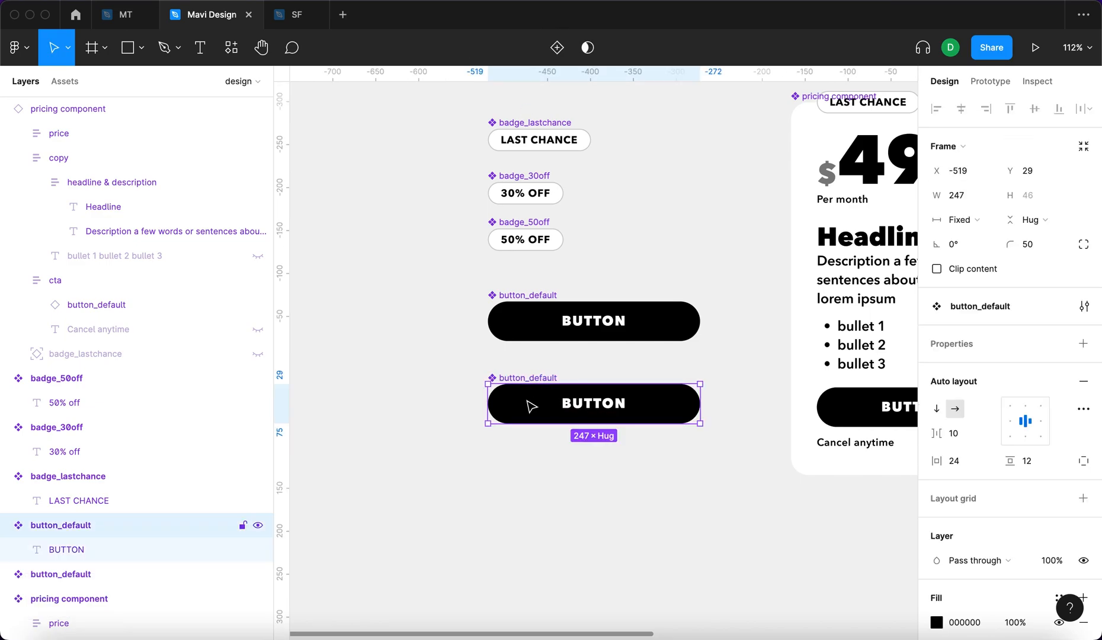
# Step: Set the duplicated button component's fill color to 009F2D
pyautogui.scroll(-4, 1007, 474)
pyautogui.click(937, 409)
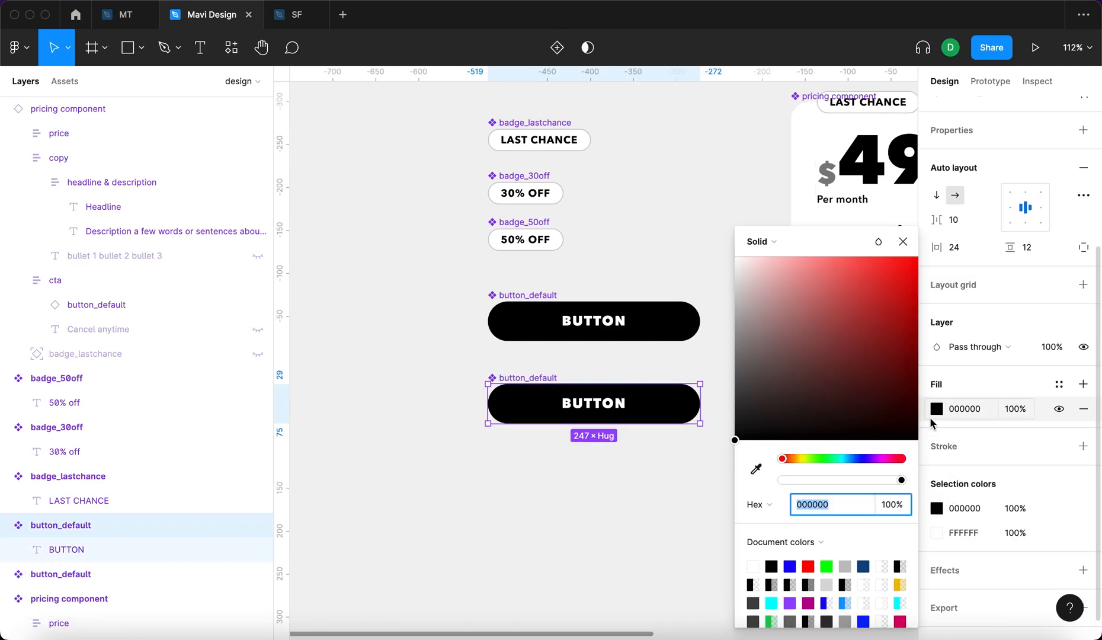
pyautogui.write('009F2D')
pyautogui.press('Return')
pyautogui.press('Escape')
# Step: Rename the green button component as button_green
pyautogui.doubleClick(533, 377)
pyautogui.click(542, 378)
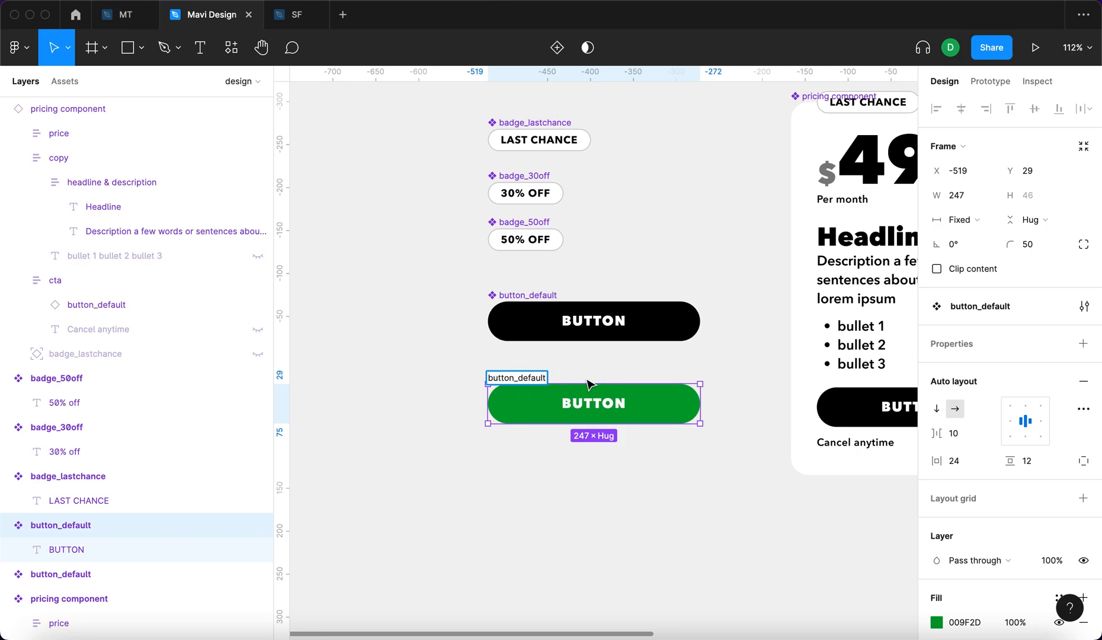
pyautogui.press('Right')
pyautogui.press('BackSpace')
pyautogui.press('BackSpace')
pyautogui.press('BackSpace')
pyautogui.press('BackSpace')
pyautogui.press('BackSpace')
pyautogui.press('BackSpace')
pyautogui.press('BackSpace')
pyautogui.write('gr')
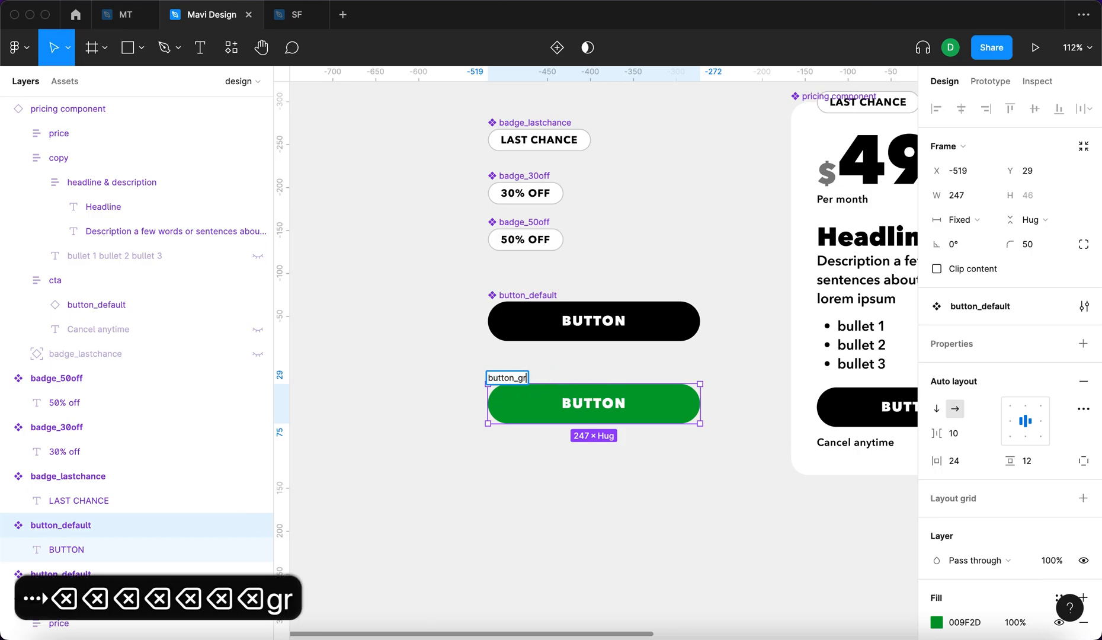
pyautogui.write('een')
pyautogui.press('Return')
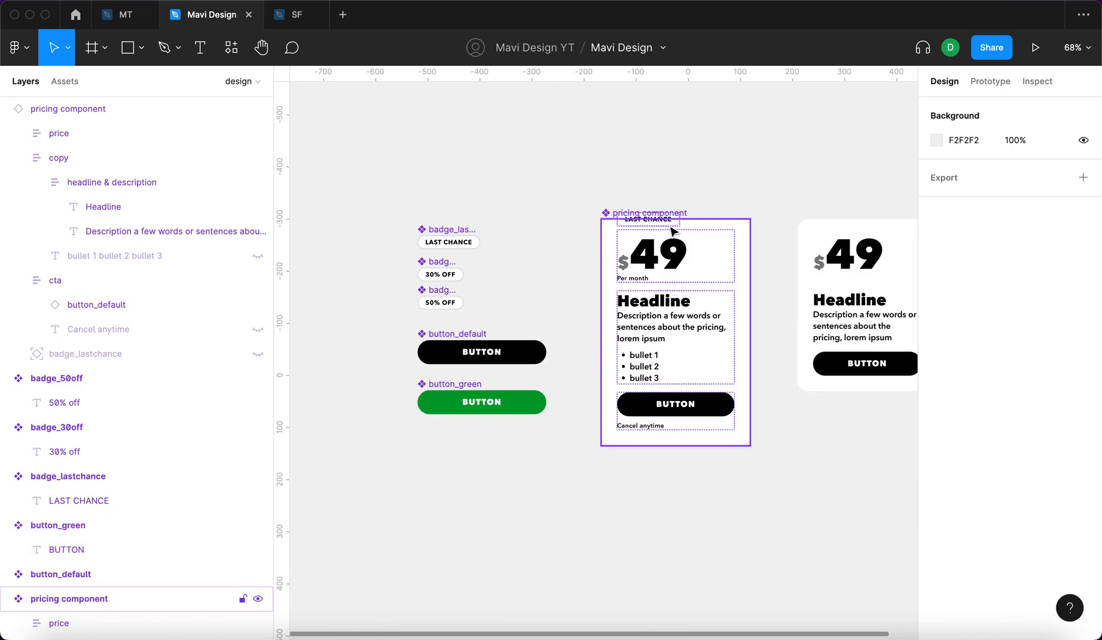
# Step: Create an instance swap property named "Button type" for the button inside the main pricing component, with button_default as its value
pyautogui.click(671, 223)
pyautogui.doubleClick(721, 407)
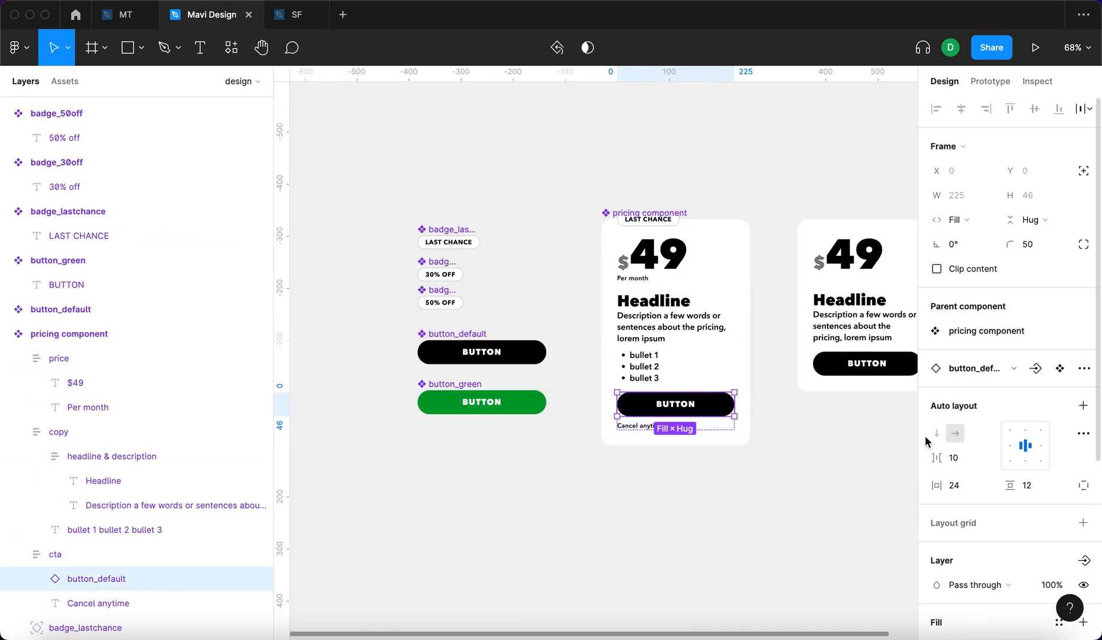
pyautogui.scroll(-2, 995, 379)
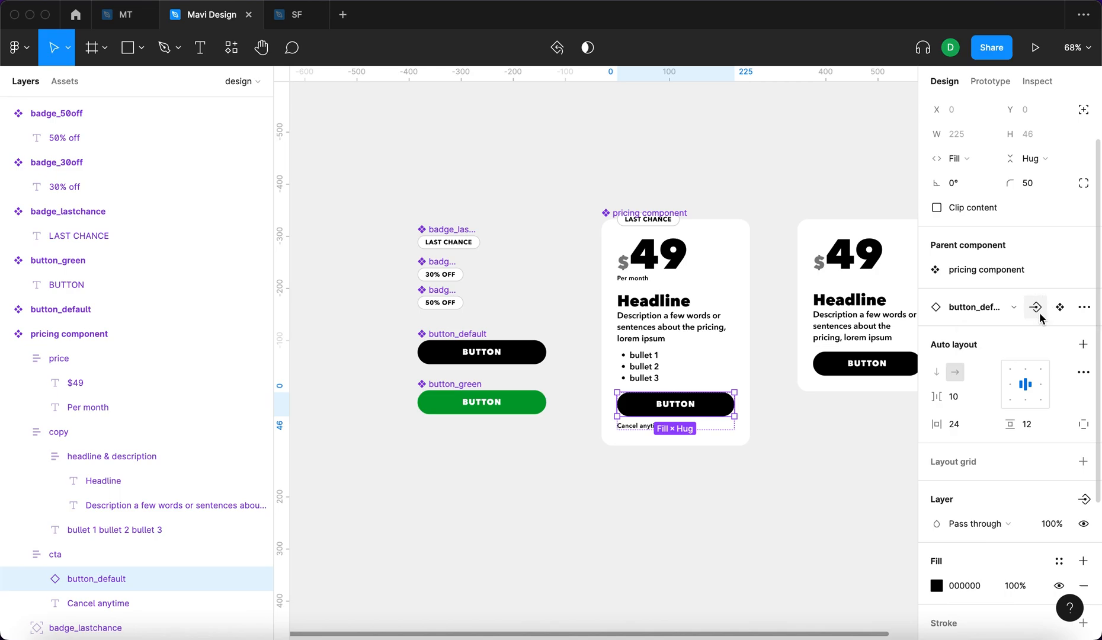
pyautogui.click(1039, 313)
pyautogui.moveTo(566, 256)
pyautogui.mouseDown()
pyautogui.moveTo(533, 202)
pyautogui.moveTo(581, 267)
pyautogui.mouseUp()
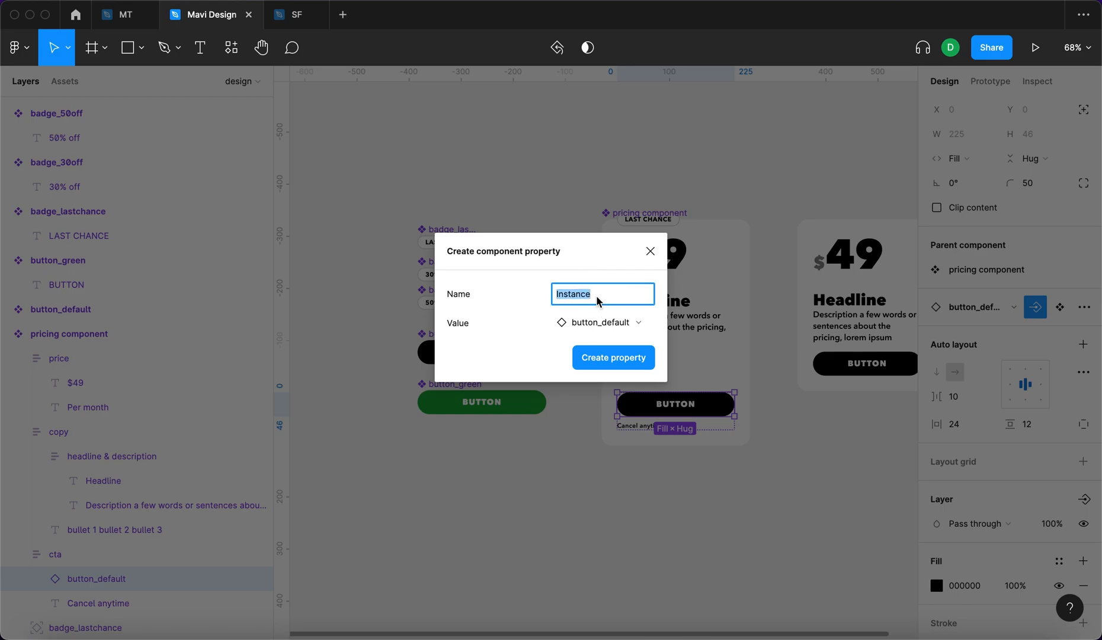
pyautogui.write('Button type')
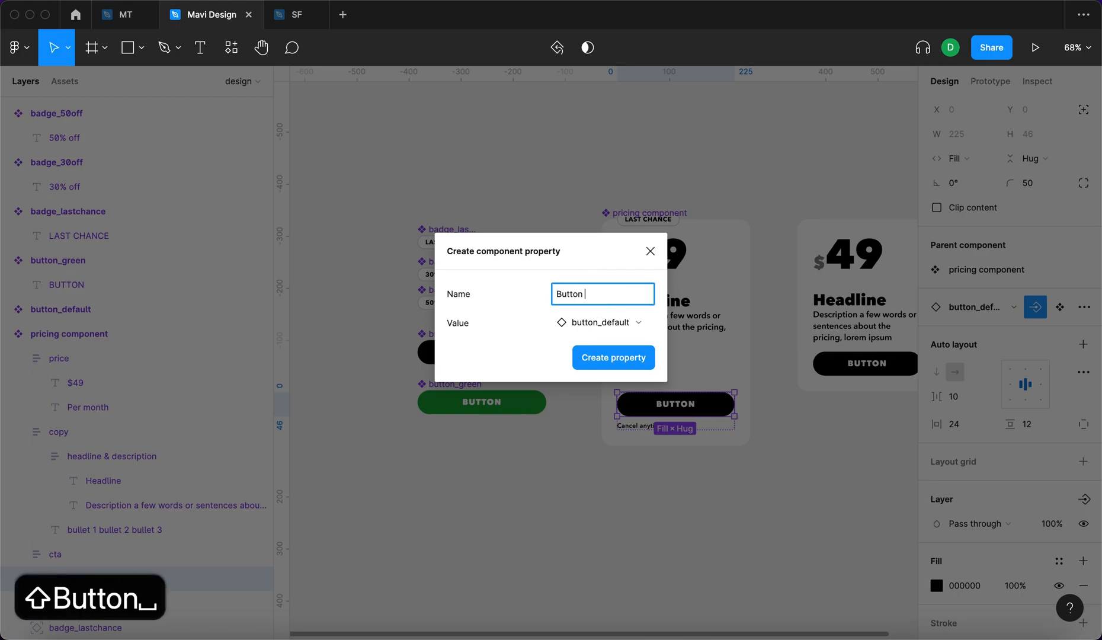
pyautogui.click(619, 342)
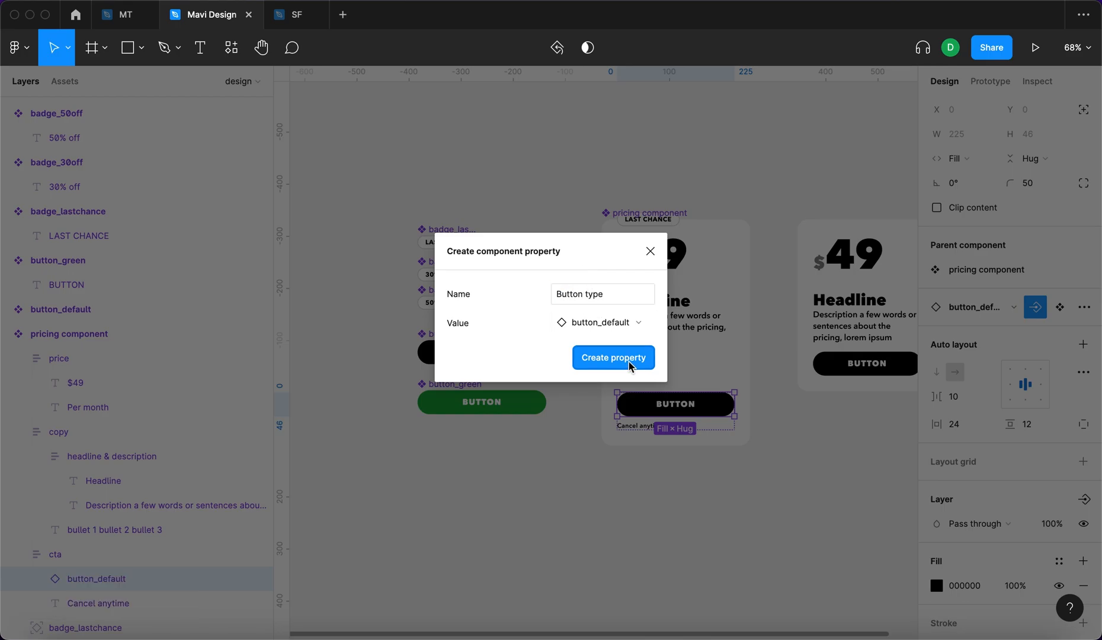
pyautogui.click(631, 365)
pyautogui.click(772, 520)
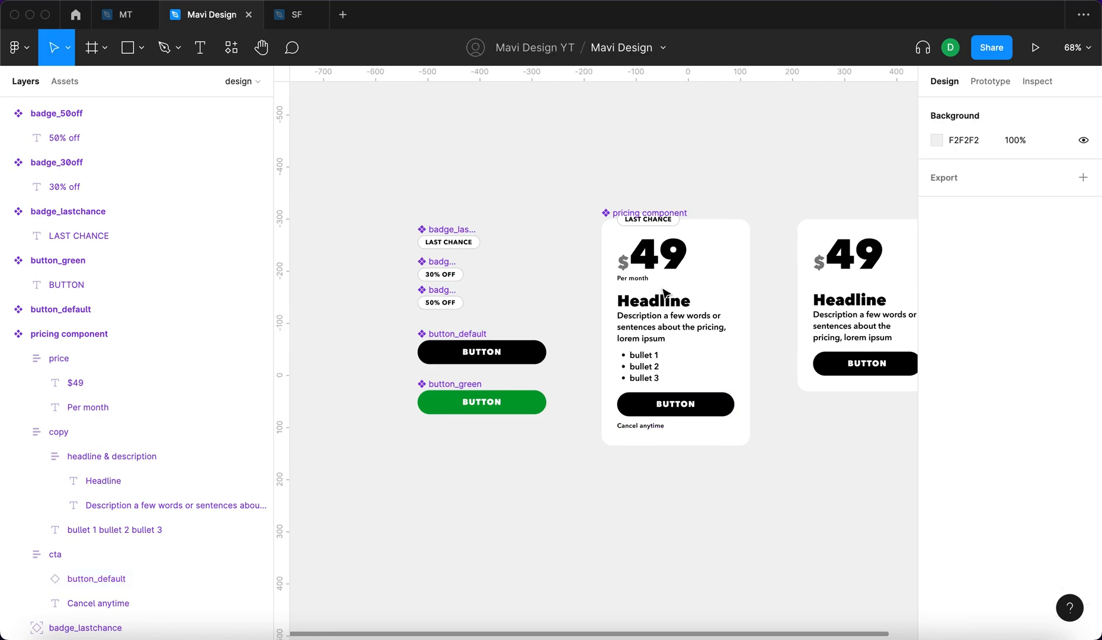
# Step: Create an instance swap property named "Badge type" for the badge inside the main pricing component, with badge_lastchance as its value
pyautogui.scroll(5, 643, 233)
pyautogui.click(639, 221)
pyautogui.scroll(-4, 646, 213)
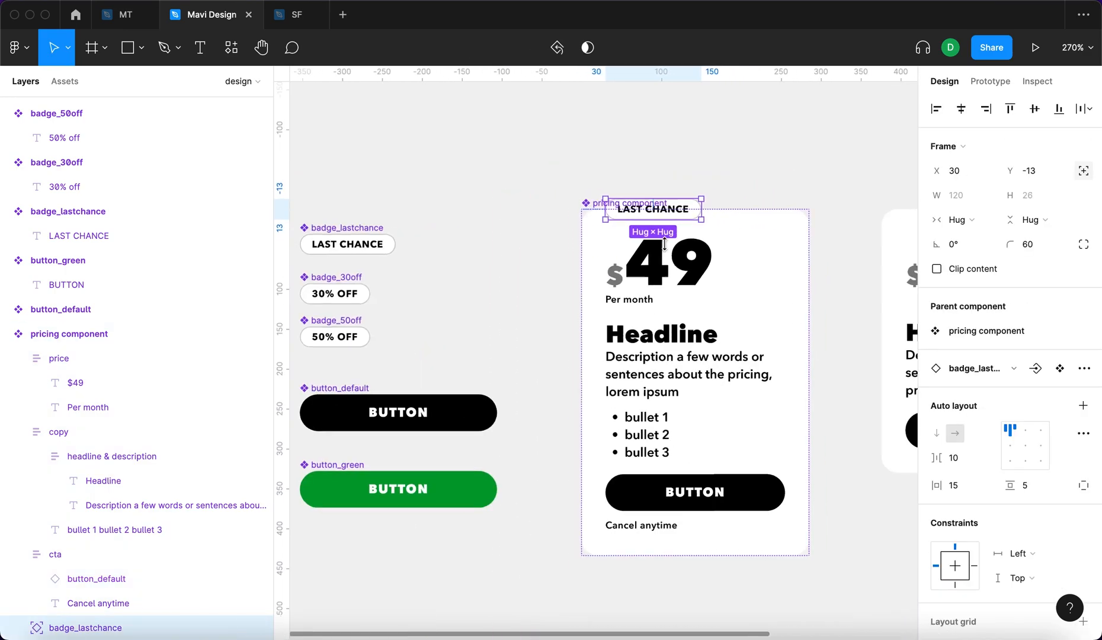
pyautogui.click(1031, 368)
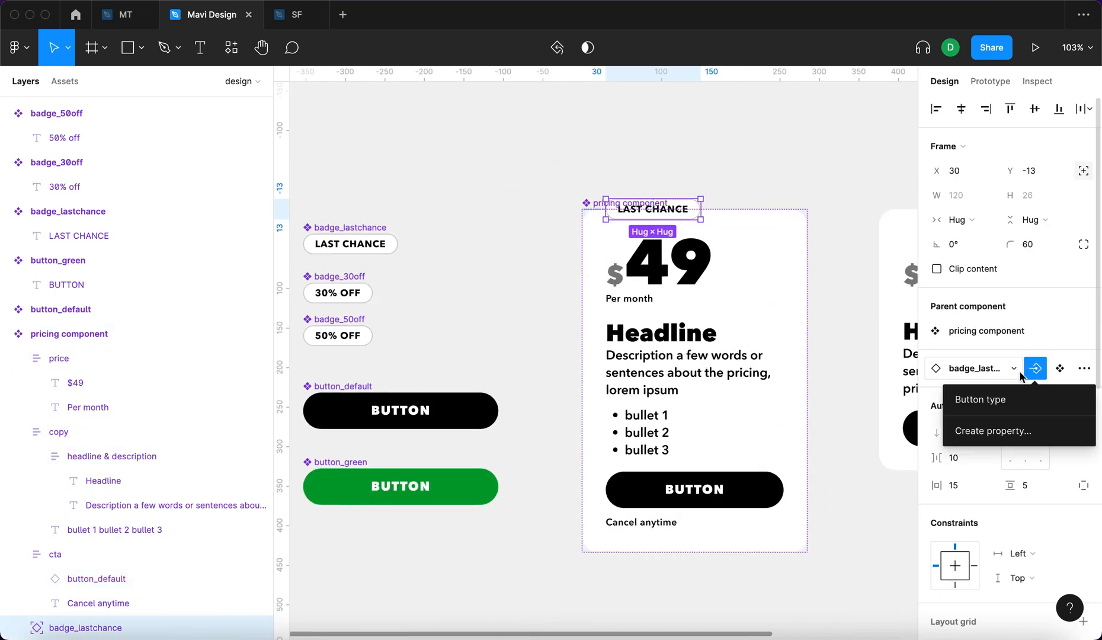
pyautogui.click(1015, 430)
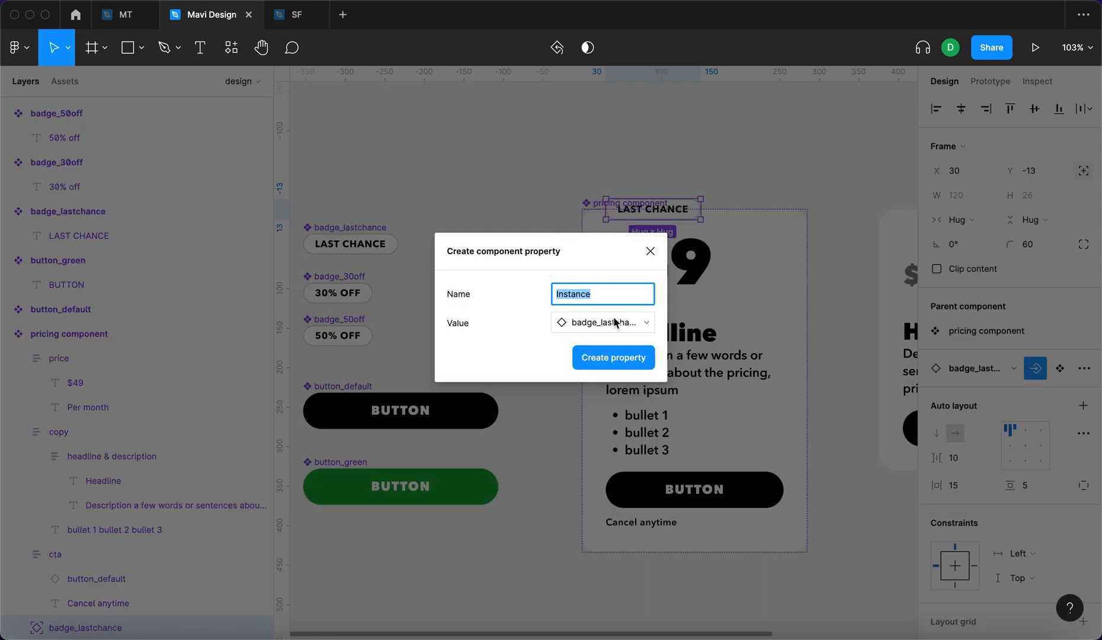
pyautogui.write('Badge type')
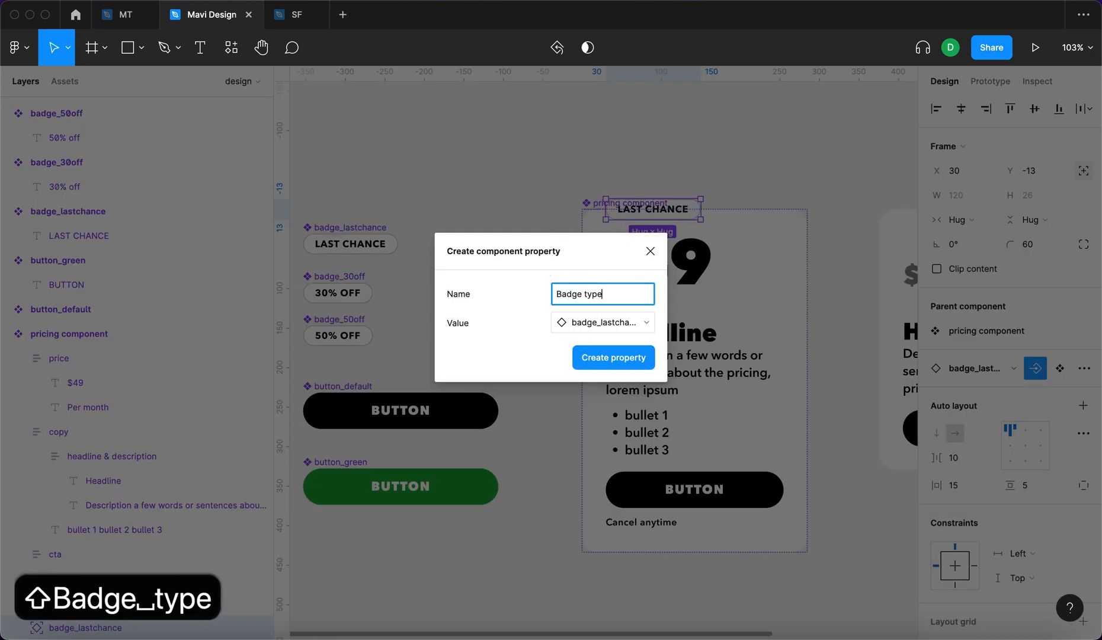
pyautogui.click(640, 358)
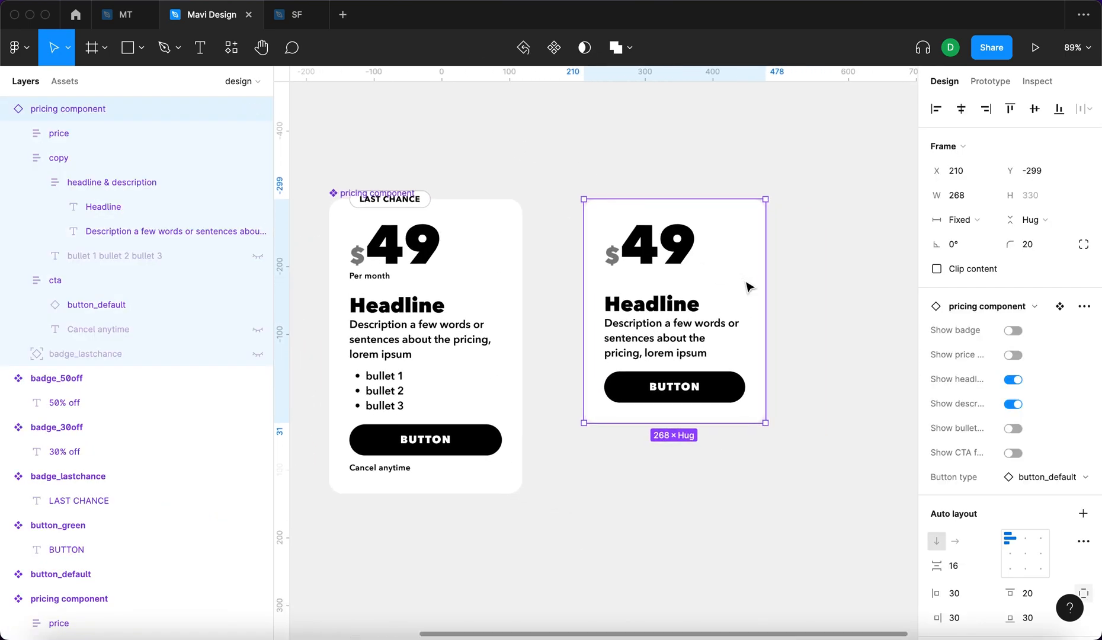
# Step: Turn on the "Show badge" property of the pricing component instance and keep the instance selected
pyautogui.click(799, 423)
pyautogui.click(684, 245)
pyautogui.click(1013, 330)
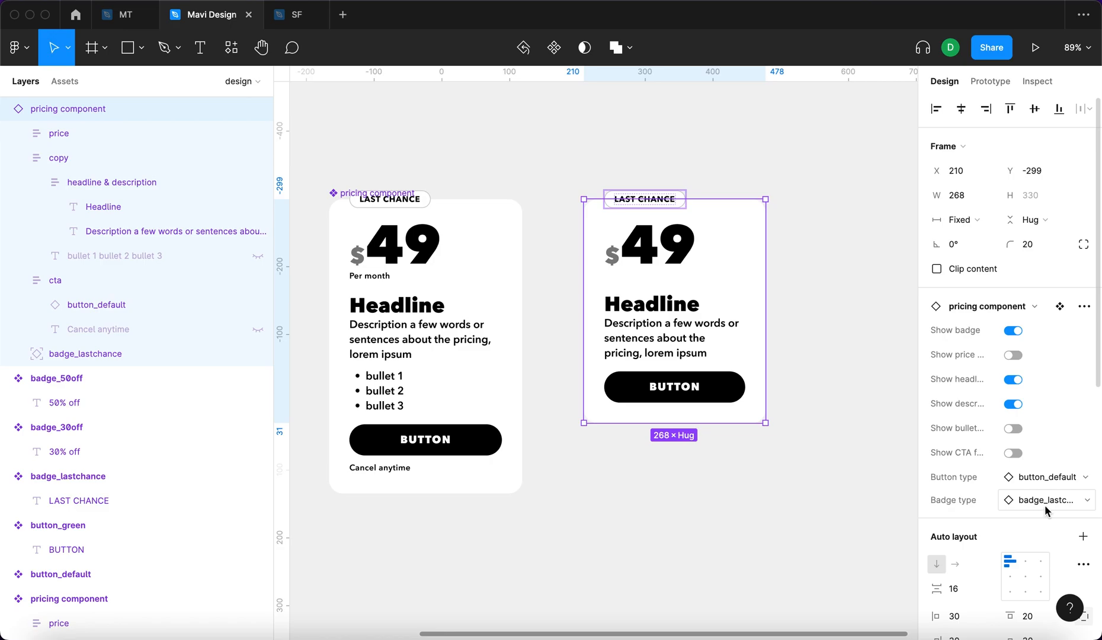
pyautogui.click(842, 492)
pyautogui.click(637, 326)
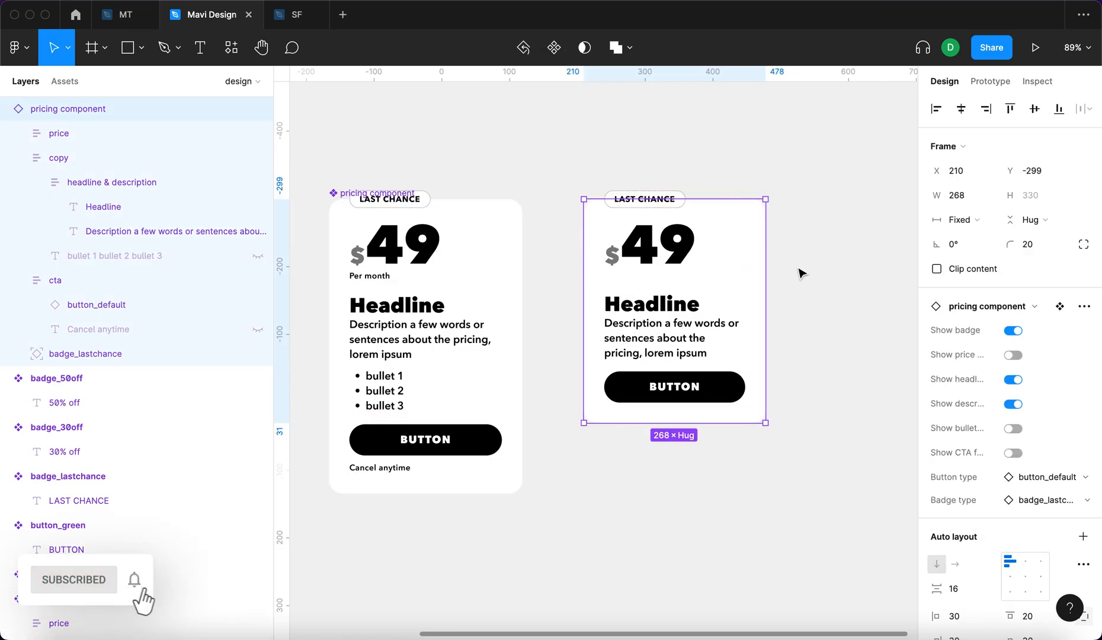
pyautogui.click(794, 387)
pyautogui.click(654, 320)
pyautogui.hscroll(2, 560, 317)
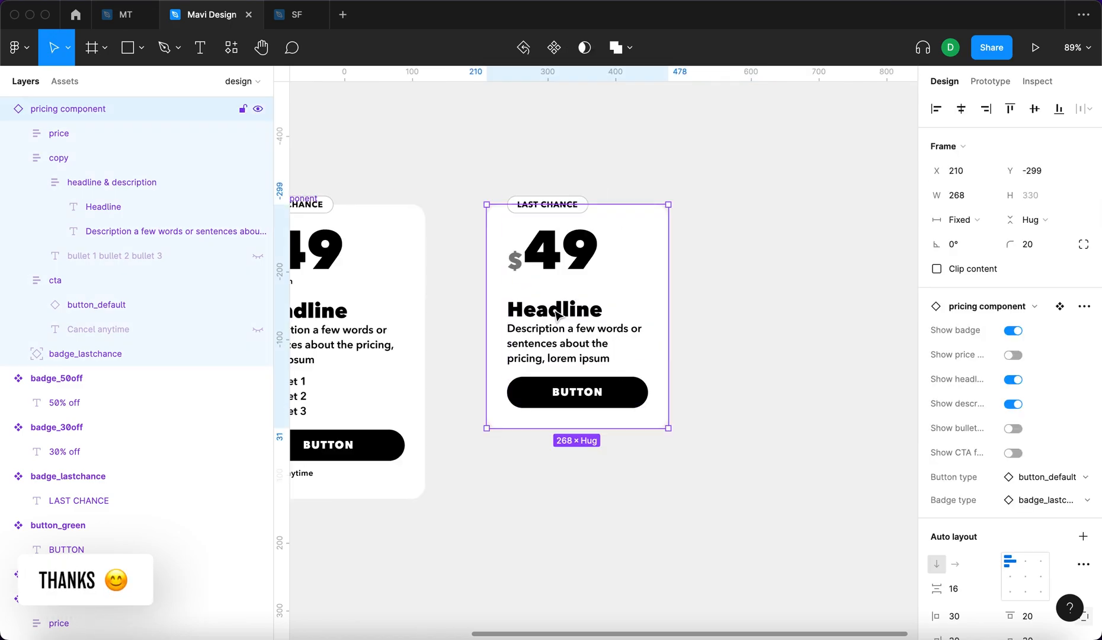
# Step: Swap the pricing component instance's "Badge type" property to badge_50off
pyautogui.hscroll(-2, 640, 332)
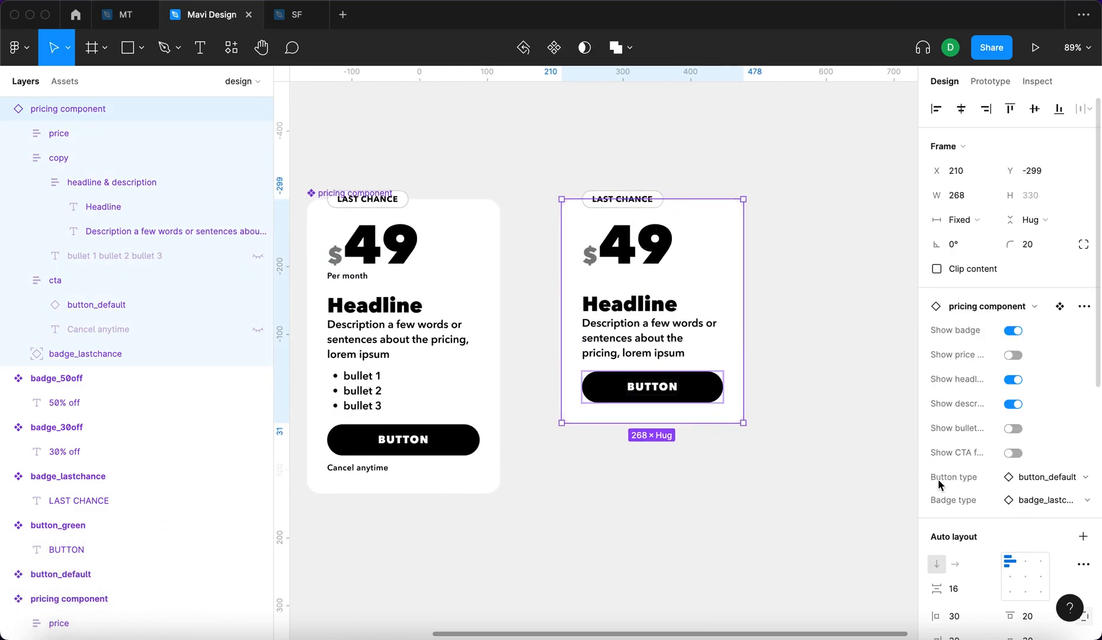
pyautogui.click(1049, 504)
pyautogui.scroll(-2, 1019, 578)
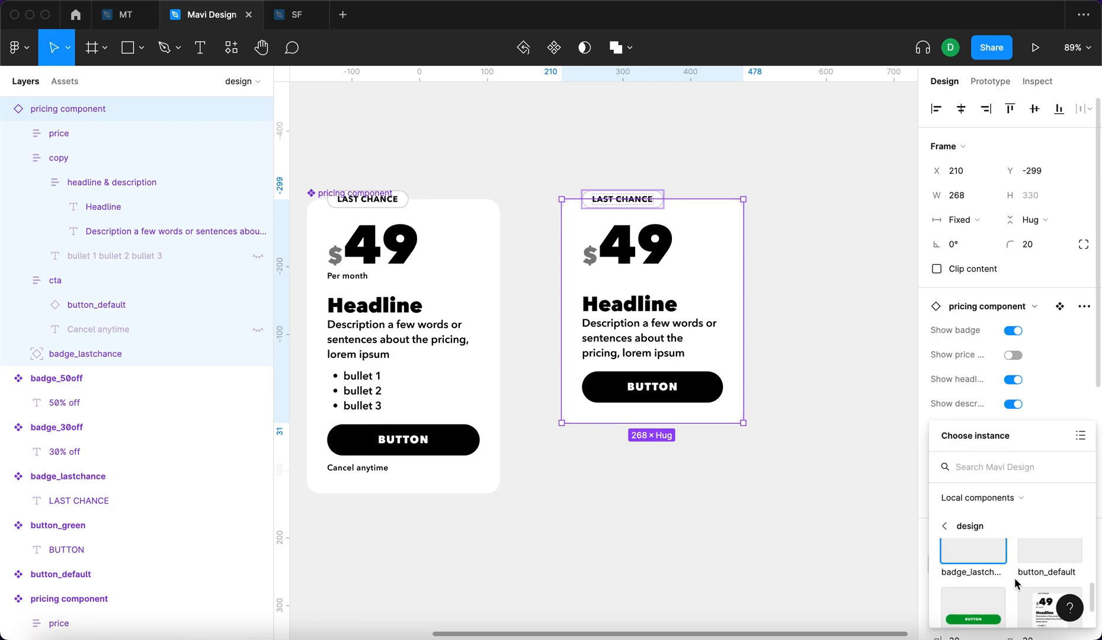
pyautogui.scroll(2, 1016, 584)
pyautogui.moveTo(991, 444); pyautogui.dragTo(859, 209)
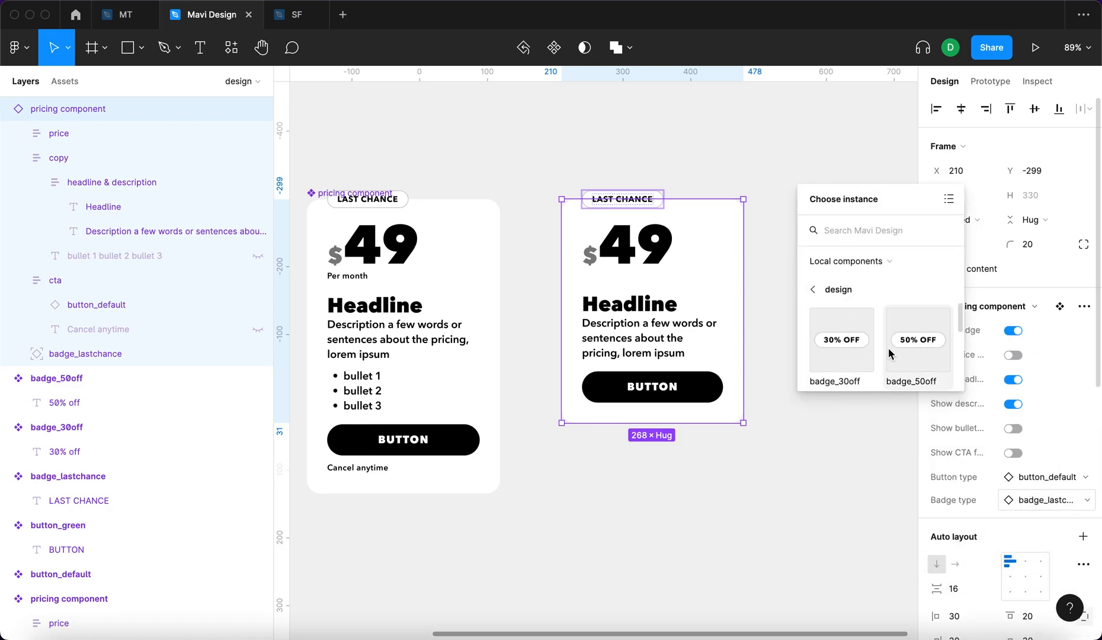
pyautogui.scroll(-1, 914, 348)
pyautogui.click(928, 336)
pyautogui.click(831, 532)
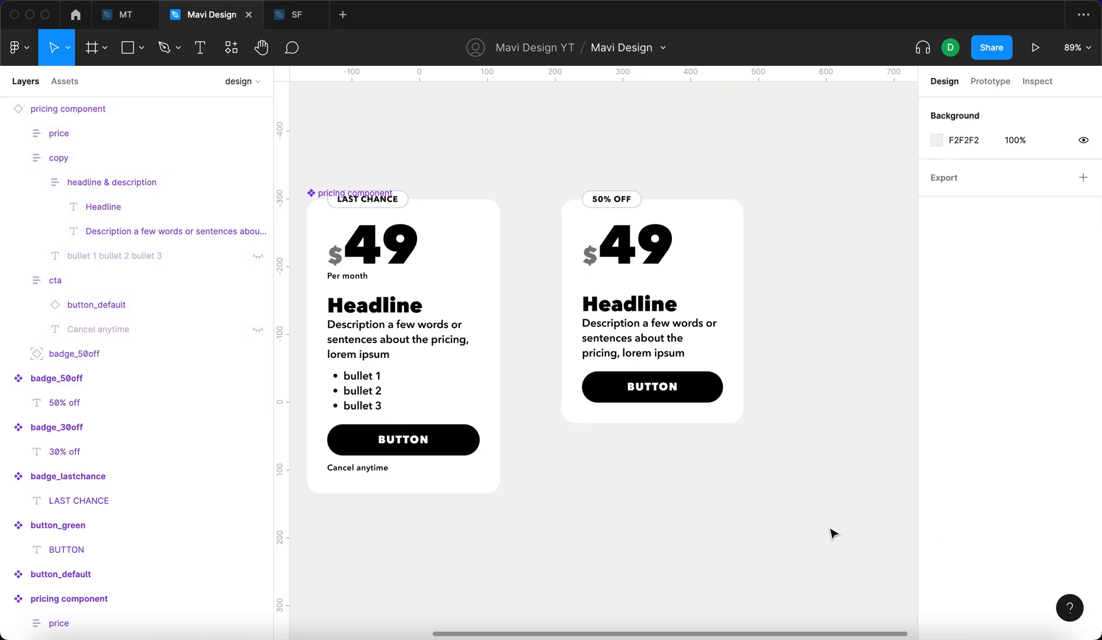
# Step: Change the fill of the badge_50off main component to bright yellow, EBFF00
pyautogui.click(597, 188)
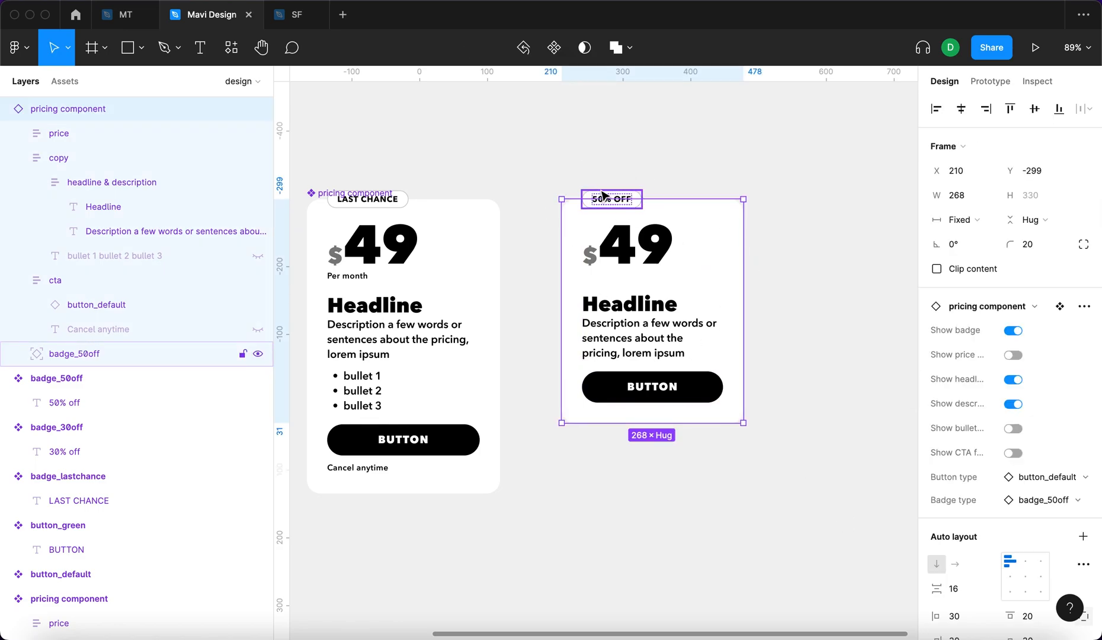
pyautogui.hscroll(-5, 605, 172)
pyautogui.click(398, 335)
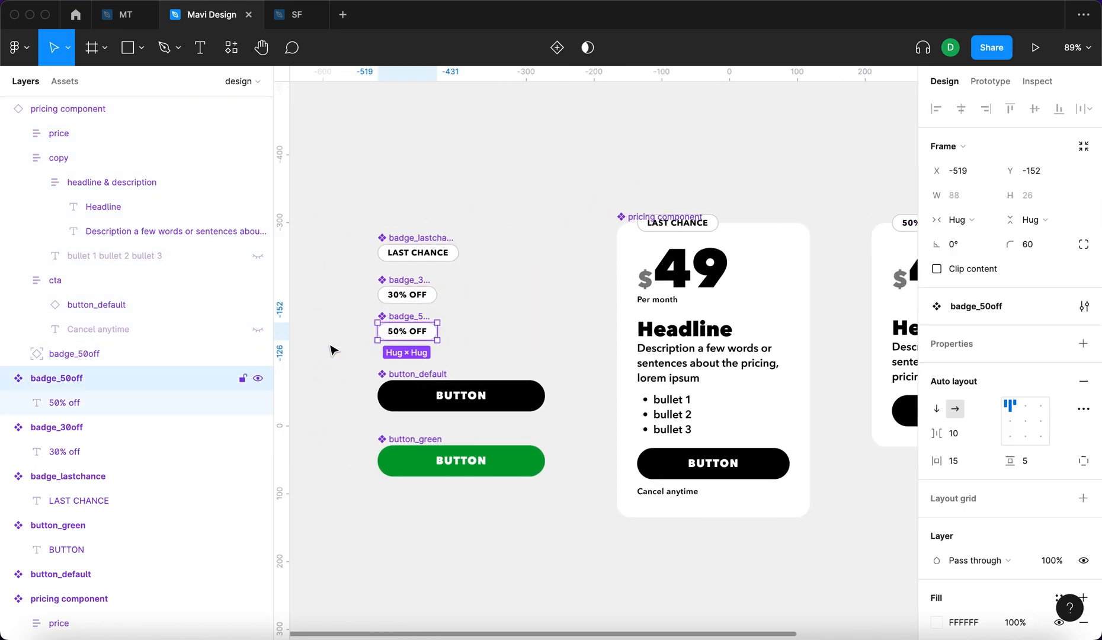
pyautogui.scroll(5, 514, 332)
pyautogui.scroll(-5, 516, 323)
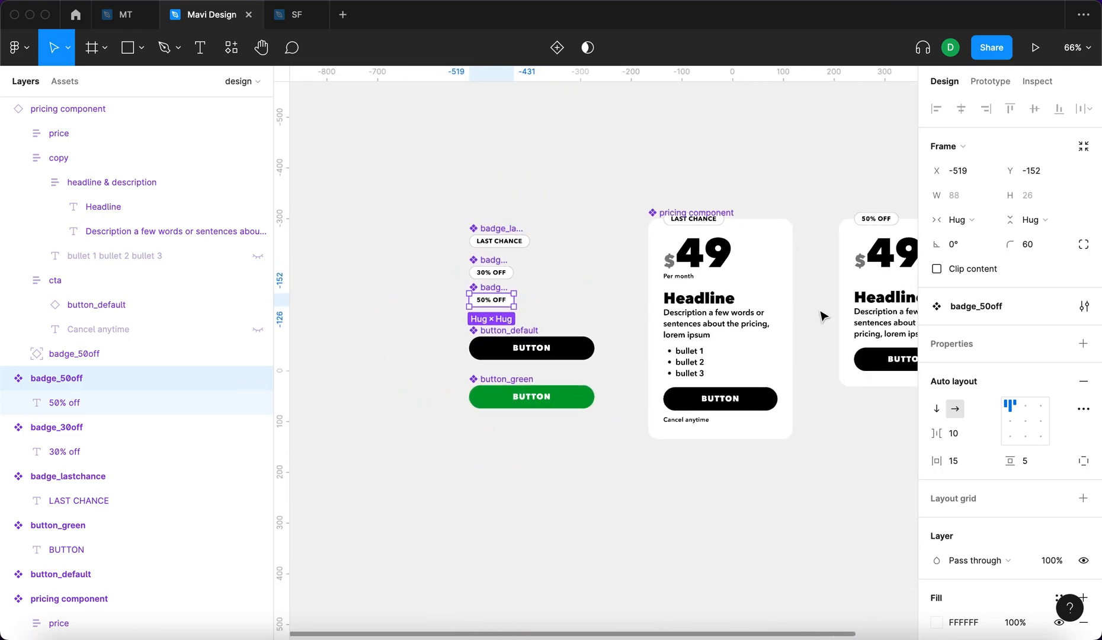
pyautogui.hscroll(2, 369, 332)
pyautogui.scroll(5, 392, 312)
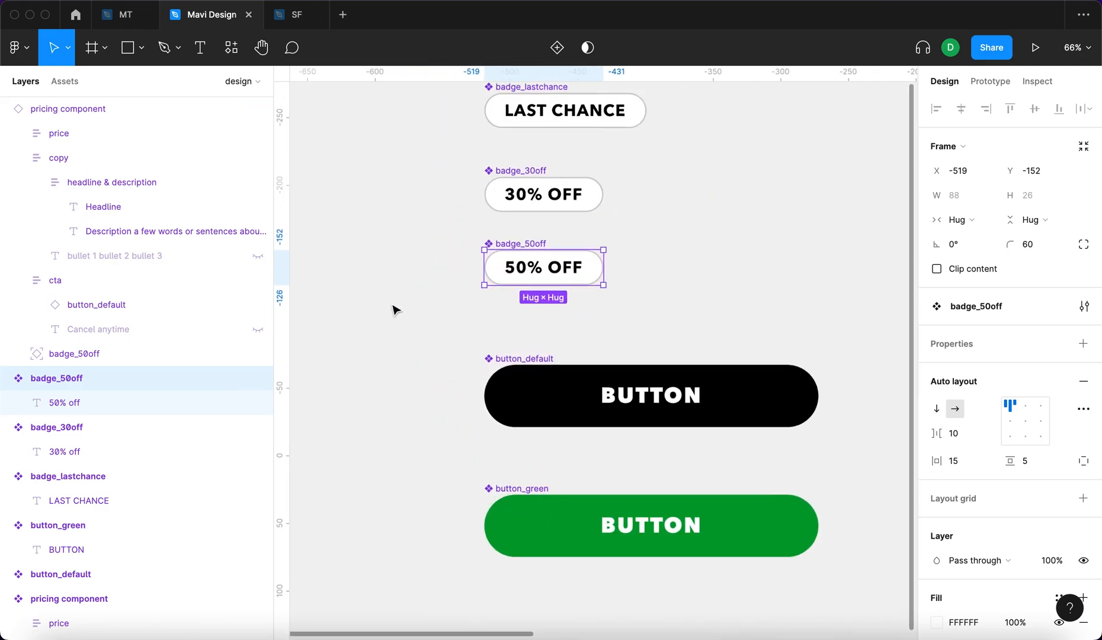
pyautogui.scroll(-4, 682, 364)
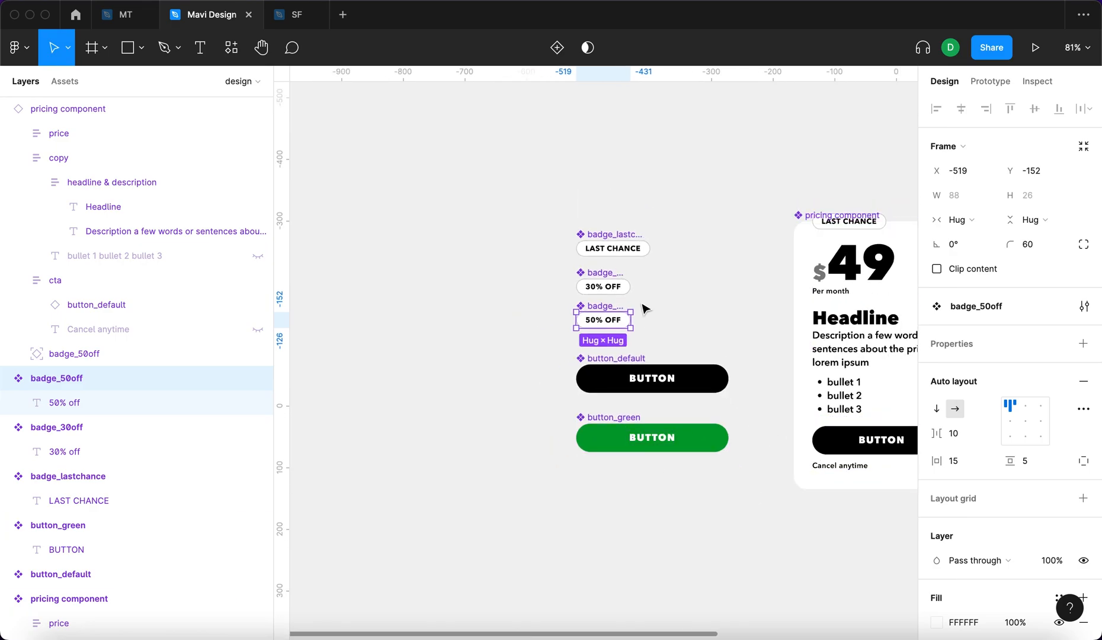
pyautogui.scroll(5, 640, 309)
pyautogui.scroll(-5, 989, 481)
pyautogui.click(937, 312)
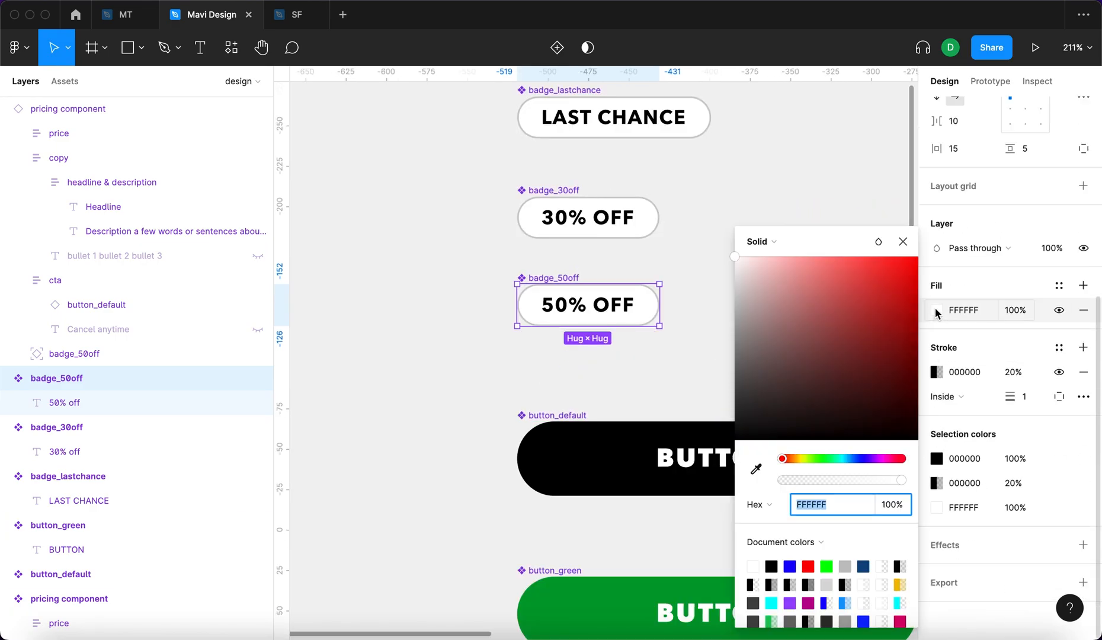
pyautogui.moveTo(811, 322)
pyautogui.mouseDown()
pyautogui.moveTo(812, 280)
pyautogui.moveTo(741, 285)
pyautogui.mouseUp()
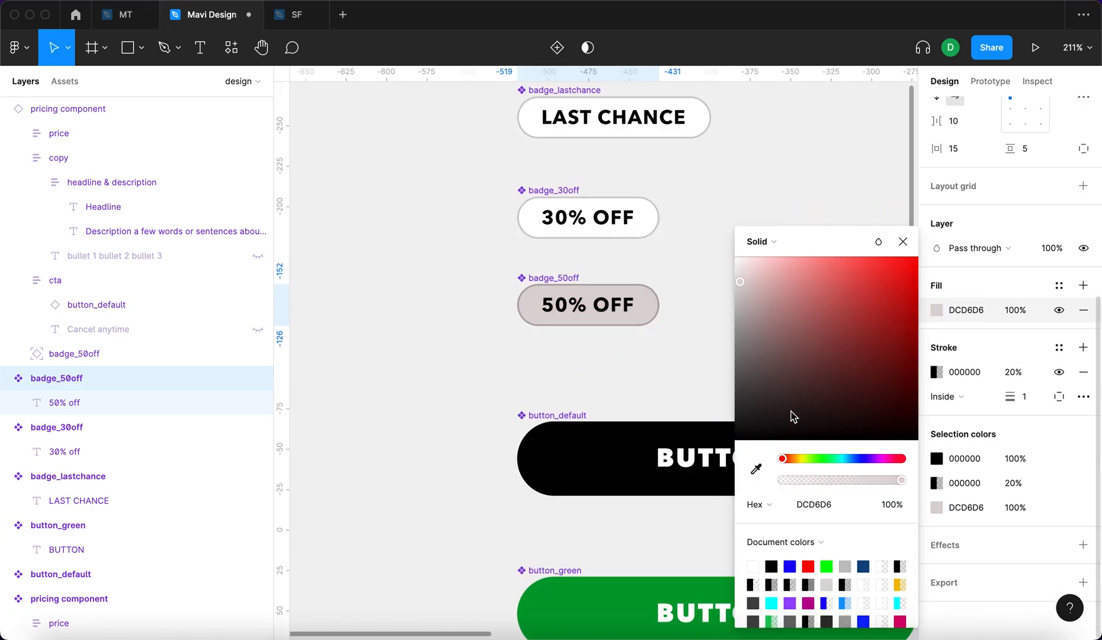
pyautogui.click(803, 458)
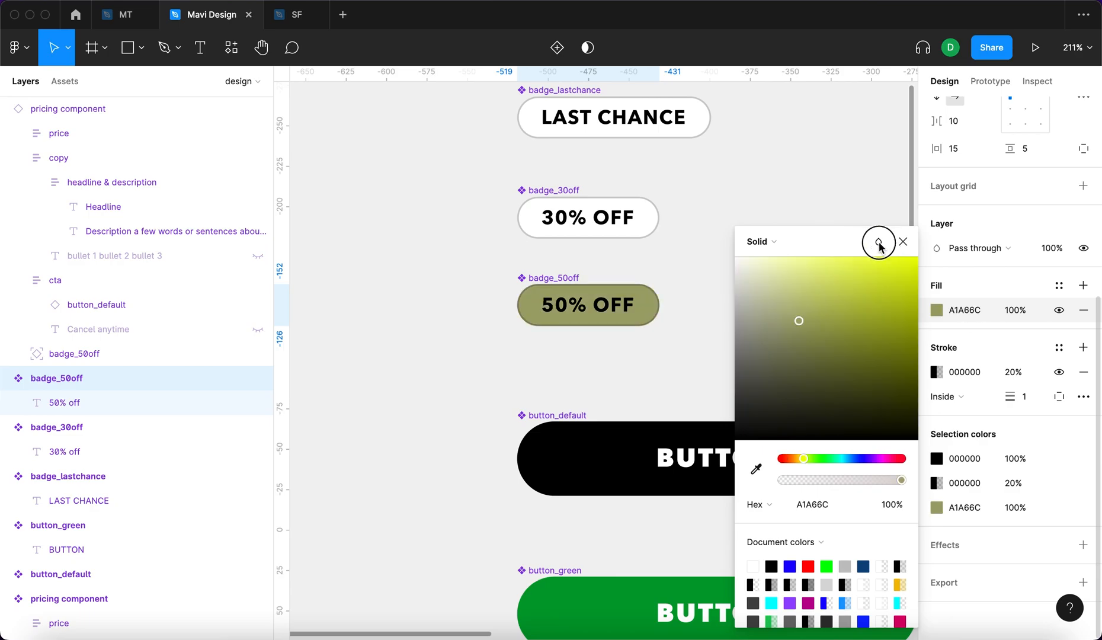
pyautogui.moveTo(880, 245); pyautogui.dragTo(954, 224)
# Step: Hide the stroke of badge_50off and shift its fill hue to a golden yellow
pyautogui.click(1058, 372)
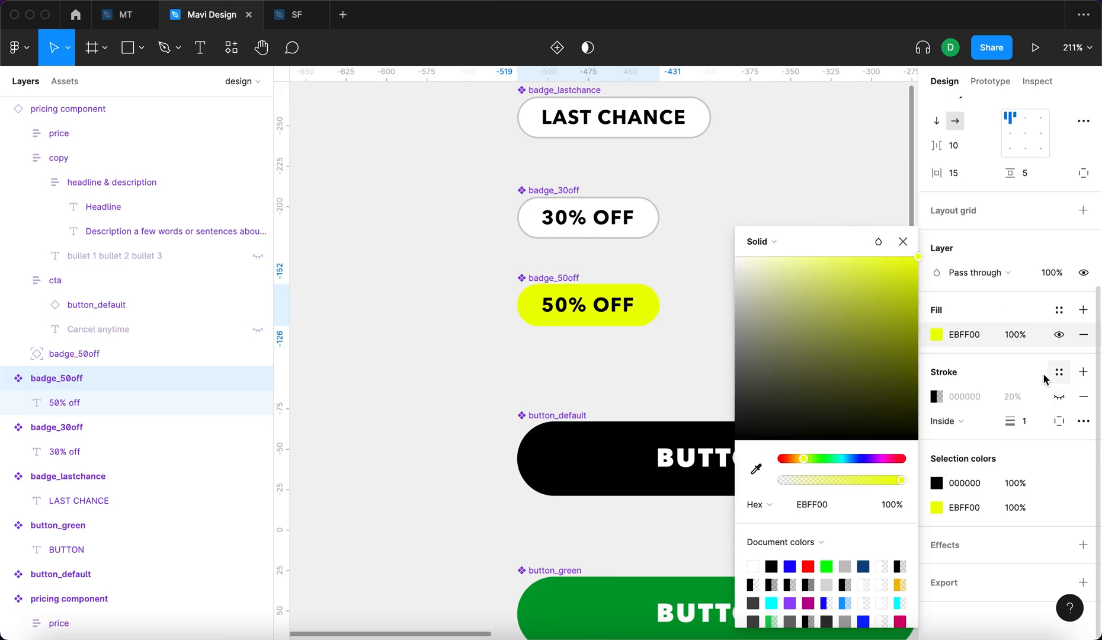
pyautogui.moveTo(806, 459); pyautogui.dragTo(799, 461)
pyautogui.click(904, 242)
pyautogui.click(715, 267)
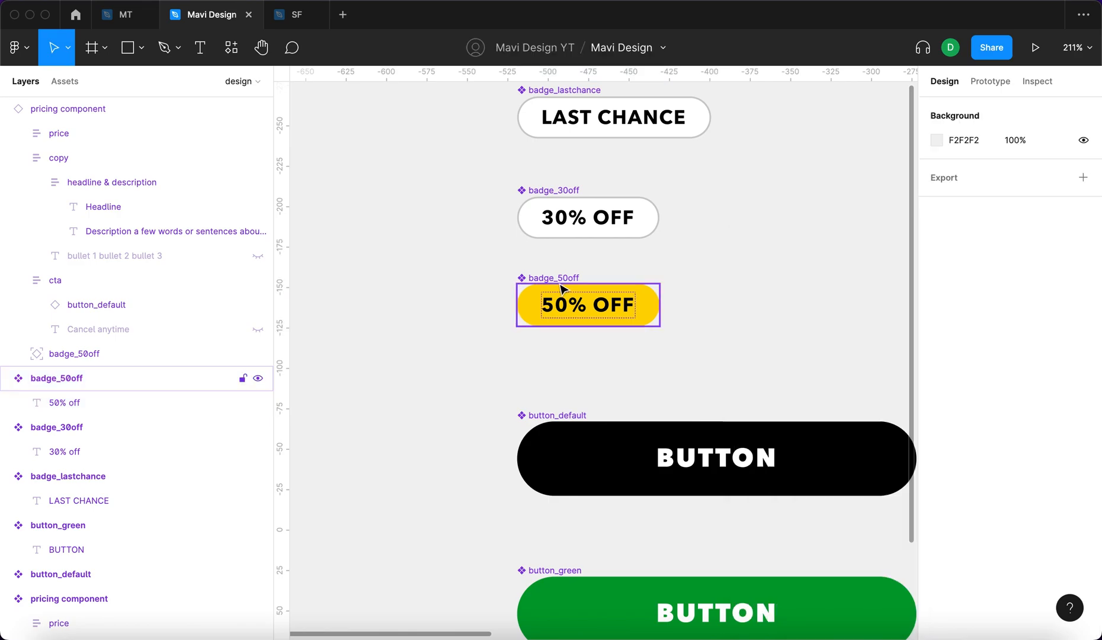
# Step: Check the recoloured badge on the pricing component instance and look over the badge and button main components
pyautogui.scroll(-5, 661, 303)
pyautogui.hscroll(5, 660, 302)
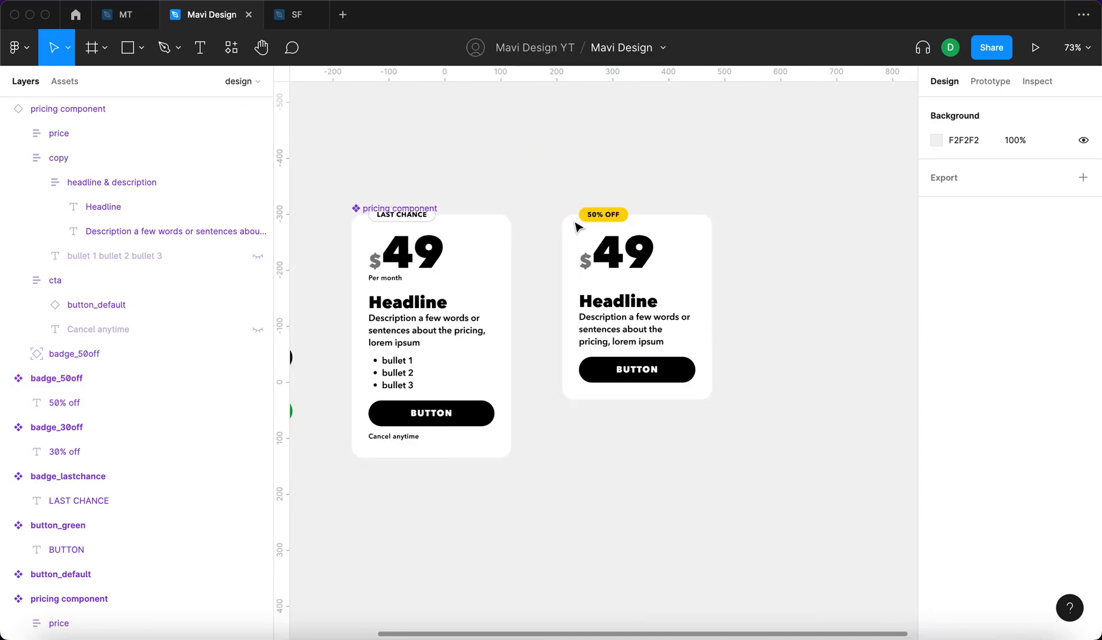
pyautogui.hscroll(-4, 652, 183)
pyautogui.hscroll(-3, 438, 326)
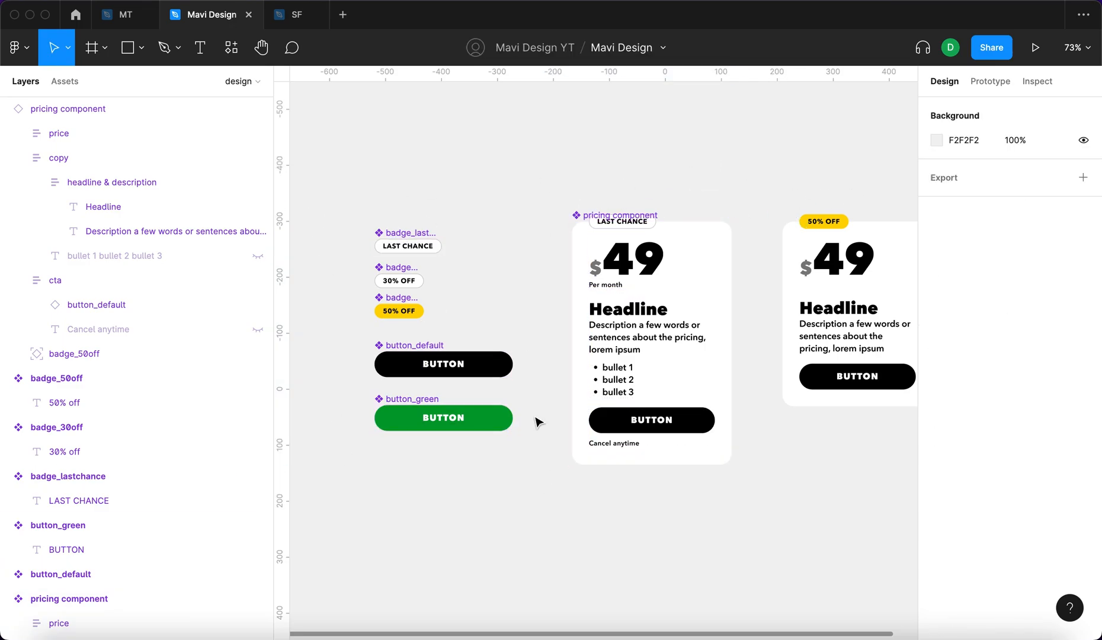
pyautogui.hscroll(2, 710, 524)
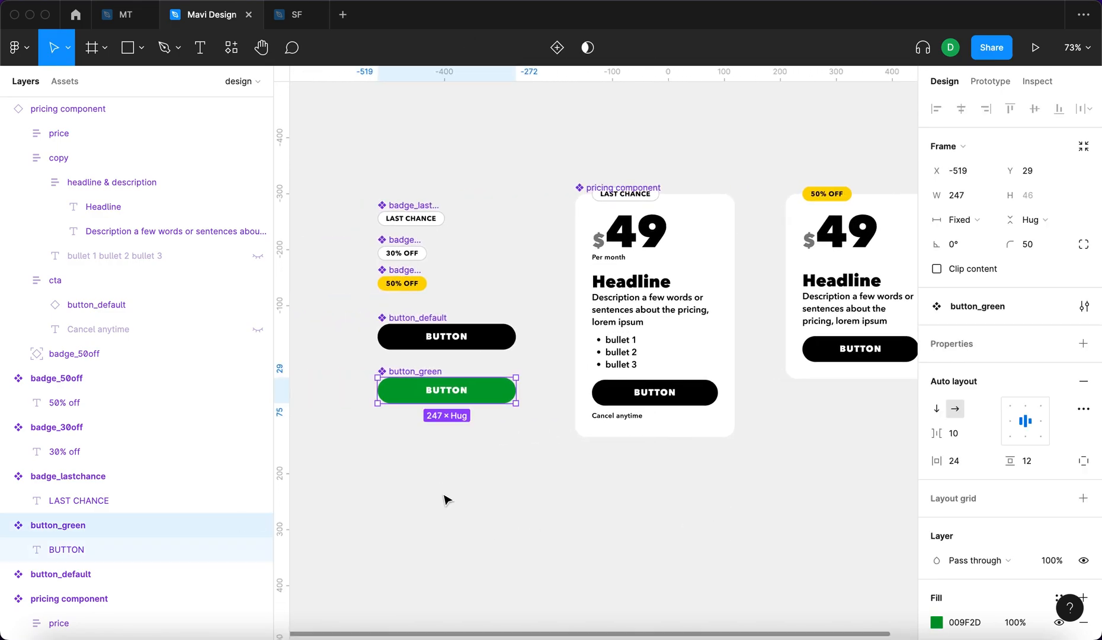
pyautogui.click(445, 499)
pyautogui.click(432, 386)
# Step: Swap the pricing component instance's "Button type" property to button_green
pyautogui.click(854, 342)
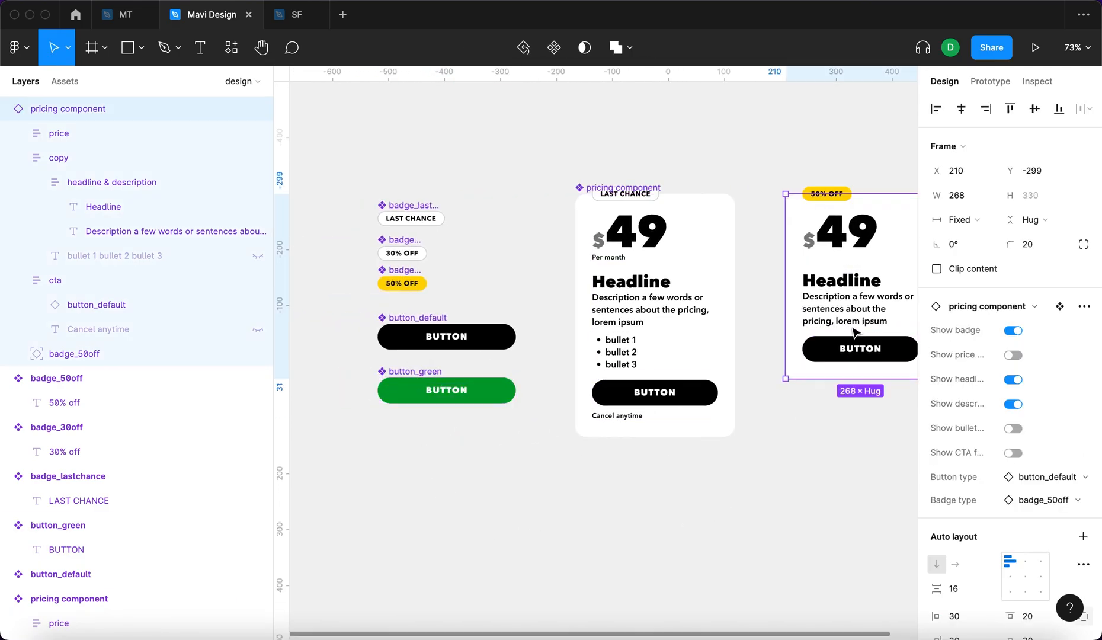
pyautogui.click(1054, 476)
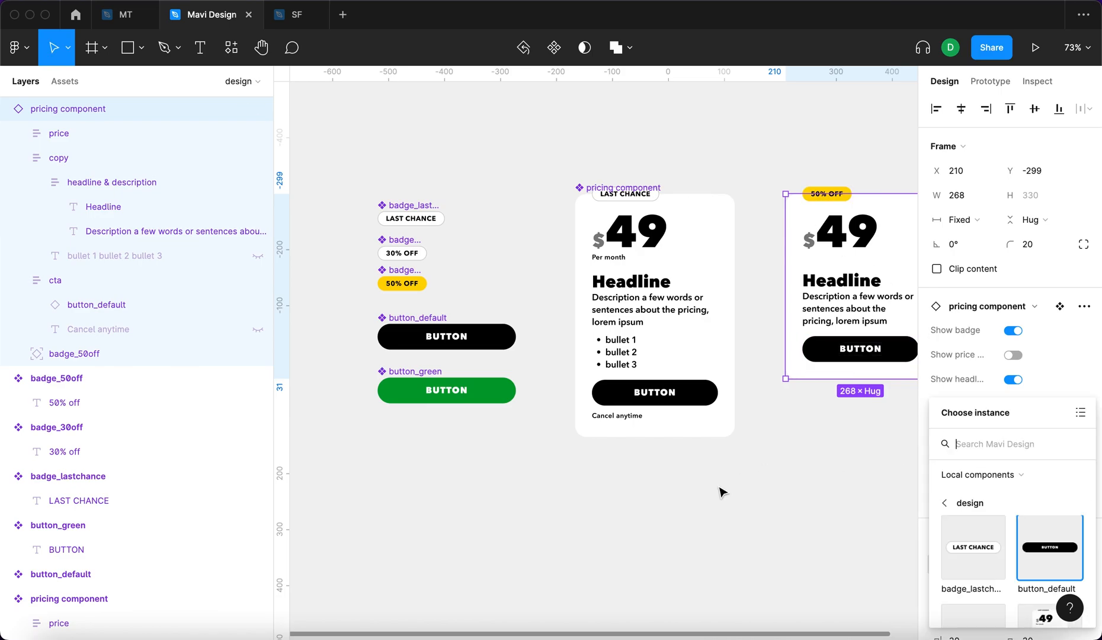
pyautogui.click(713, 531)
pyautogui.hscroll(5, 828, 332)
pyautogui.click(765, 256)
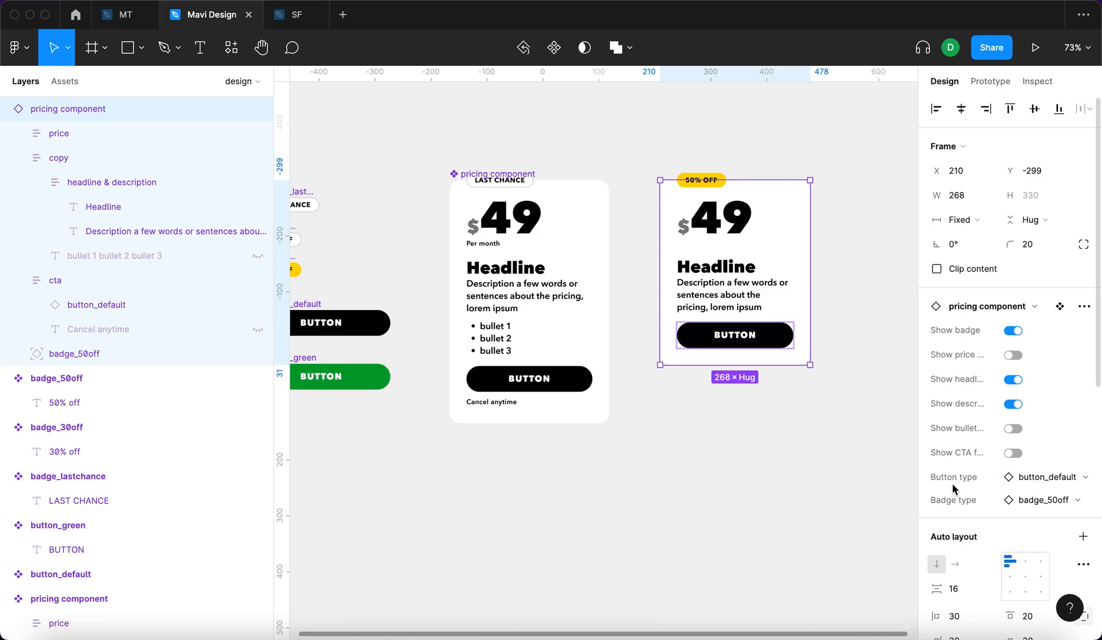
pyautogui.click(1032, 478)
pyautogui.scroll(-2, 1017, 548)
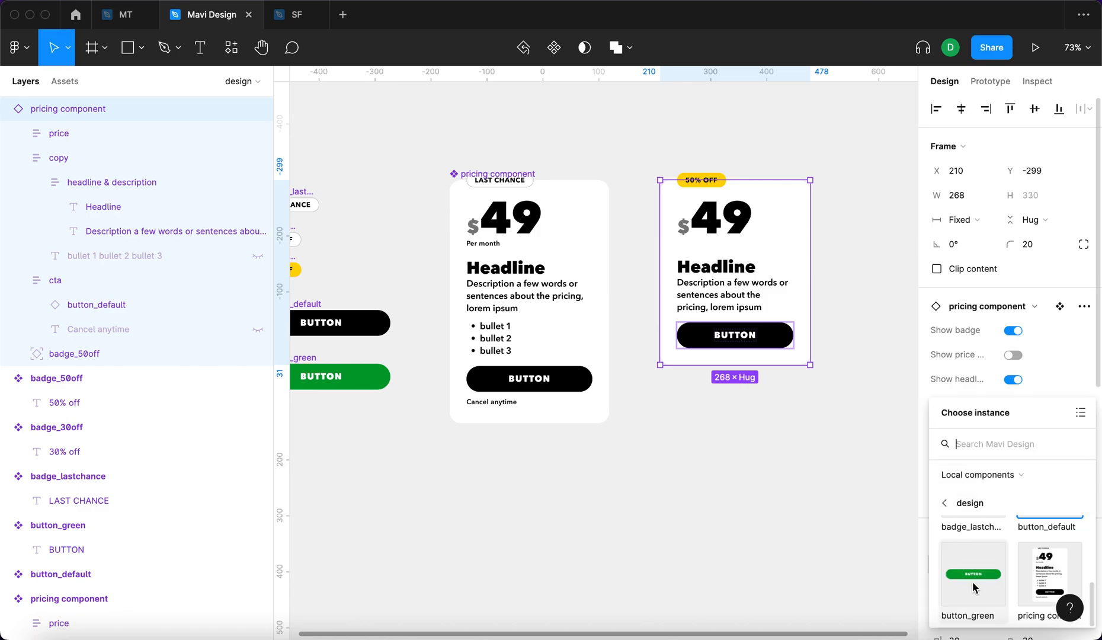
pyautogui.click(974, 587)
pyautogui.click(869, 342)
# Step: Resize the pricing component instance to a width of about 315
pyautogui.click(757, 265)
pyautogui.moveTo(811, 251); pyautogui.dragTo(861, 249)
pyautogui.click(551, 382)
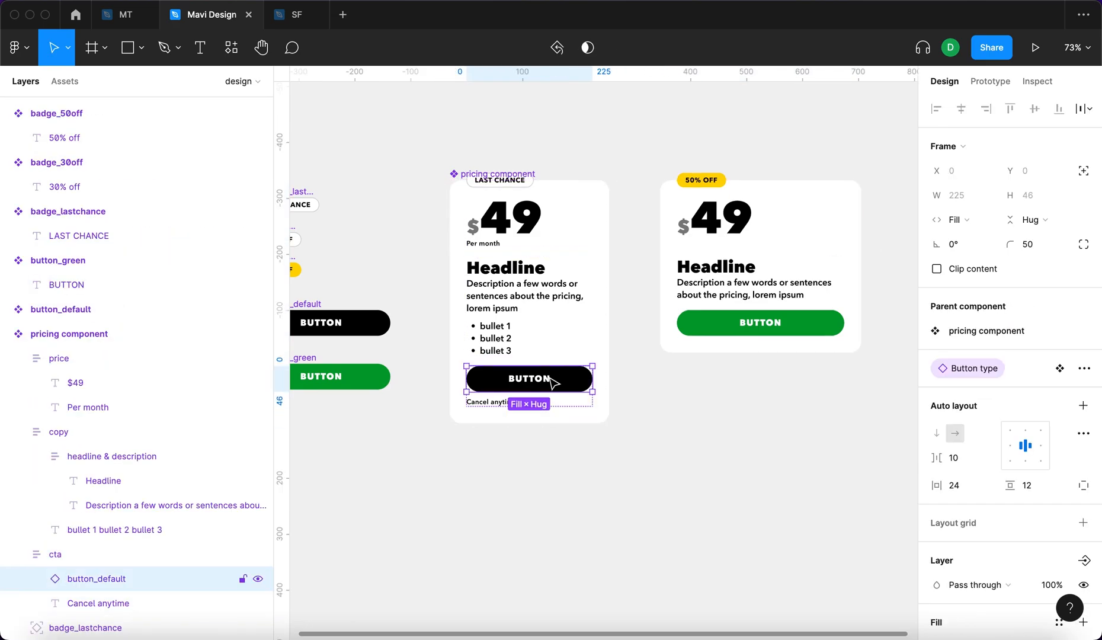
pyautogui.click(892, 474)
pyautogui.click(813, 266)
pyautogui.moveTo(860, 255); pyautogui.dragTo(836, 262)
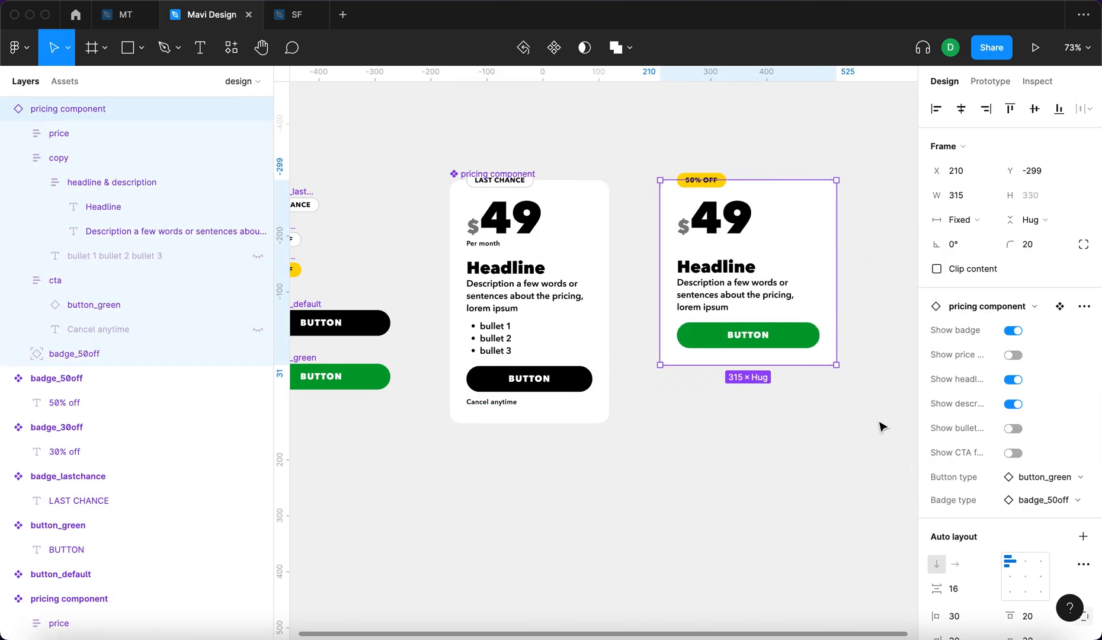
# Step: Turn on the instance's bullet list and "Cancel anytime" text properties, and turn off its description property
pyautogui.click(1013, 428)
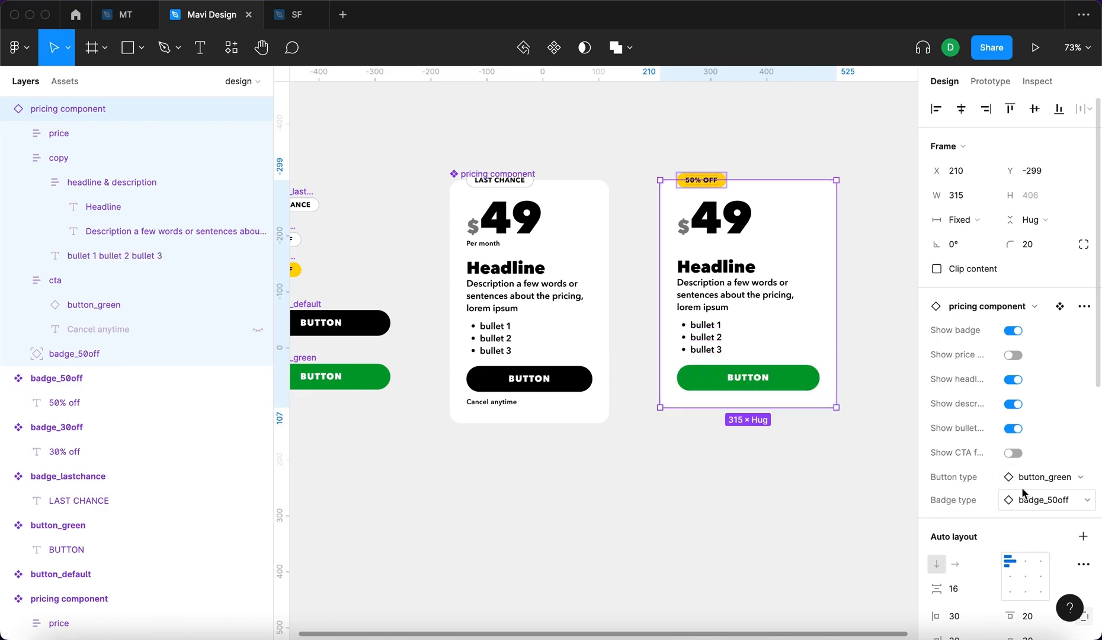
pyautogui.click(1014, 453)
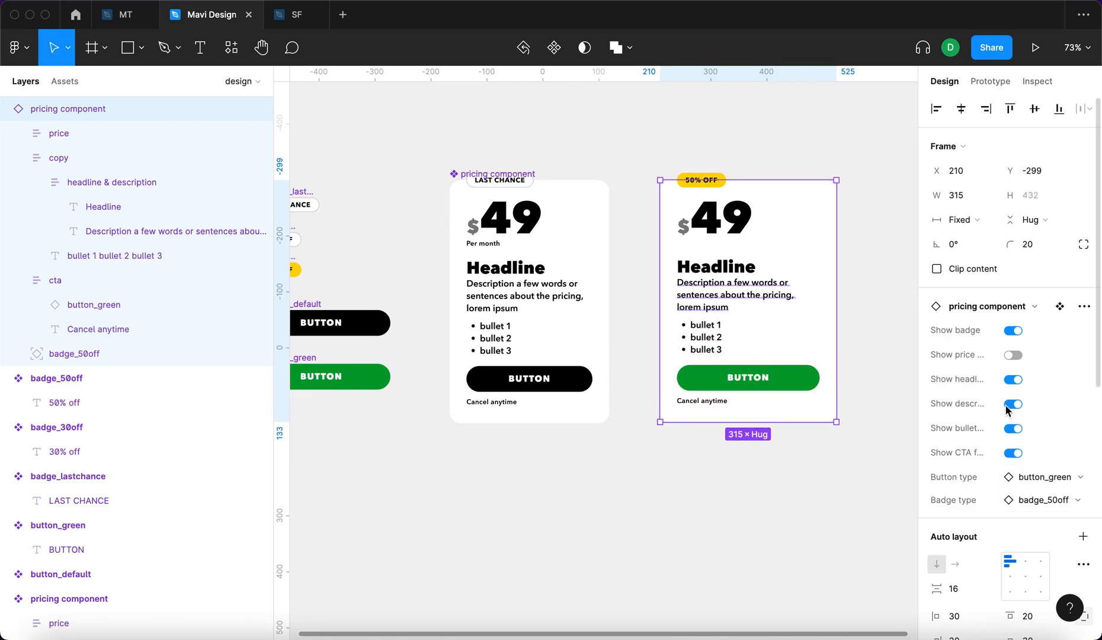
pyautogui.click(1012, 404)
pyautogui.click(855, 505)
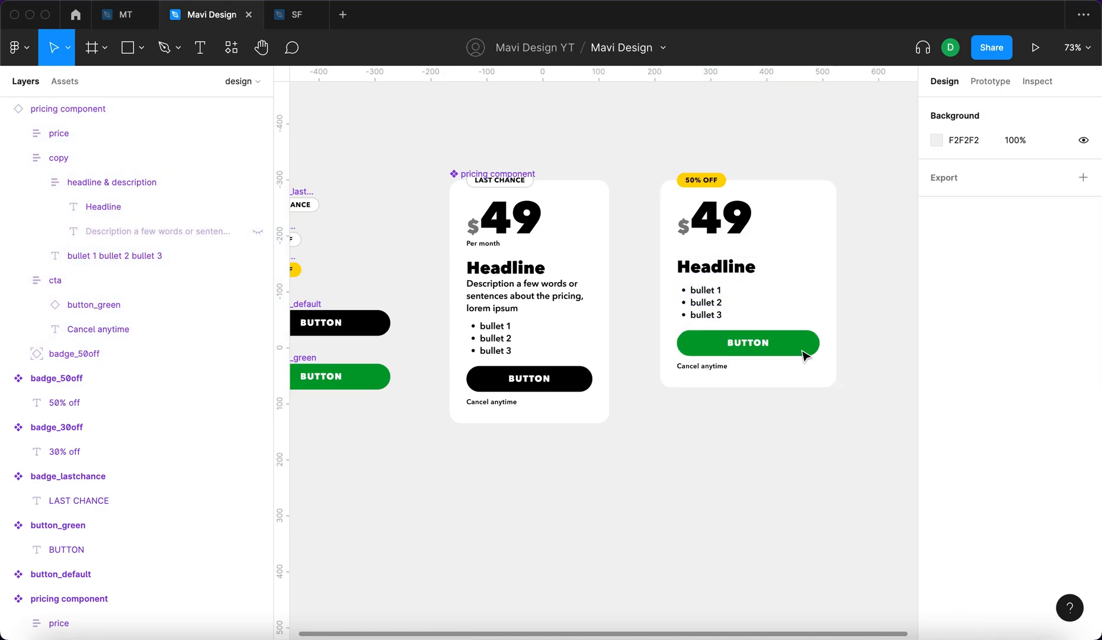
# Step: Narrow the pricing component instance to a width of about 303
pyautogui.moveTo(825, 305); pyautogui.dragTo(650, 541)
pyautogui.scroll(-2, 616, 478)
pyautogui.moveTo(618, 438); pyautogui.dragTo(763, 211)
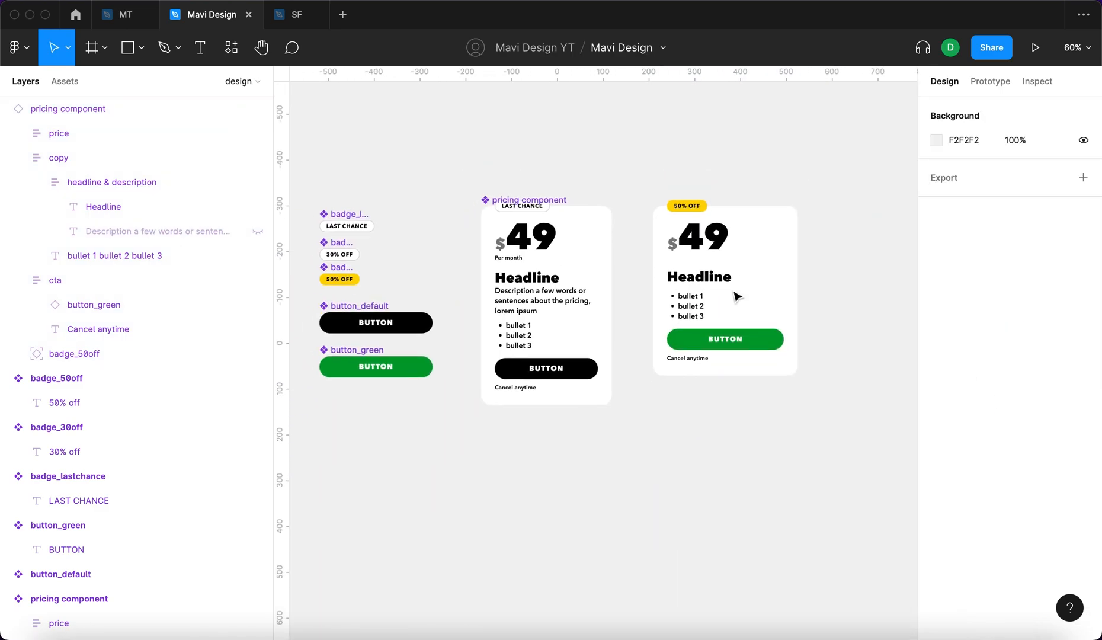
pyautogui.click(733, 295)
pyautogui.press('super+z')
pyautogui.click(777, 282)
pyautogui.click(822, 276)
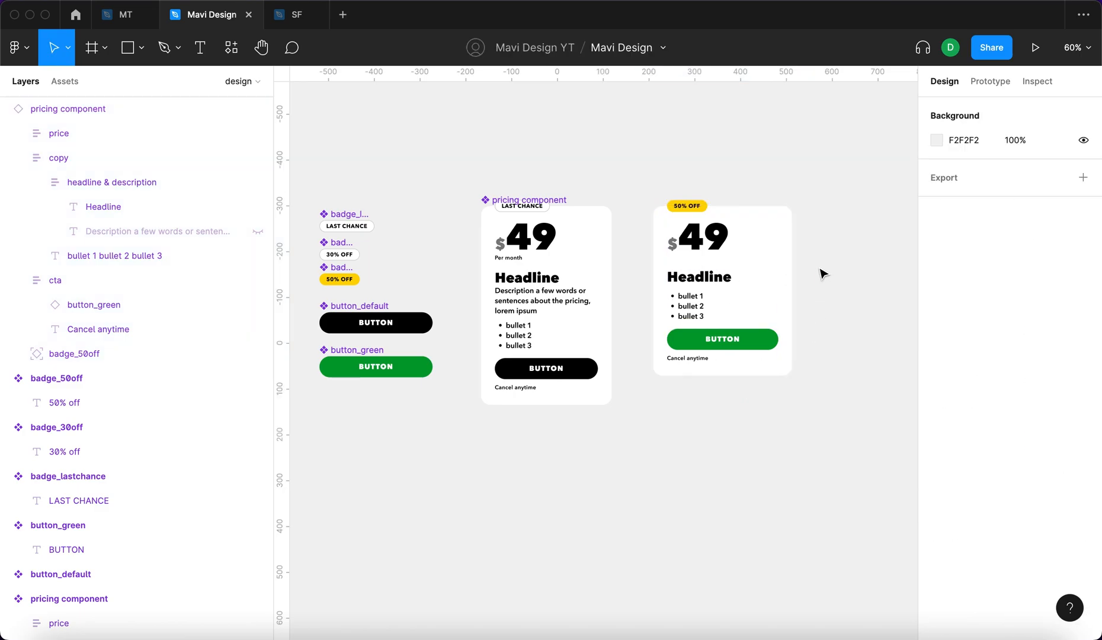
# Step: Toggle the instance's "Show badge" property off and back on
pyautogui.click(772, 288)
pyautogui.click(1013, 330)
pyautogui.click(1014, 331)
pyautogui.click(879, 254)
# Step: Draw a frame about 928 × 610 beside the pricing component instance and rename it "website"
pyautogui.press('f')
pyautogui.scroll(-3, 635, 231)
pyautogui.moveTo(627, 230); pyautogui.dragTo(862, 397)
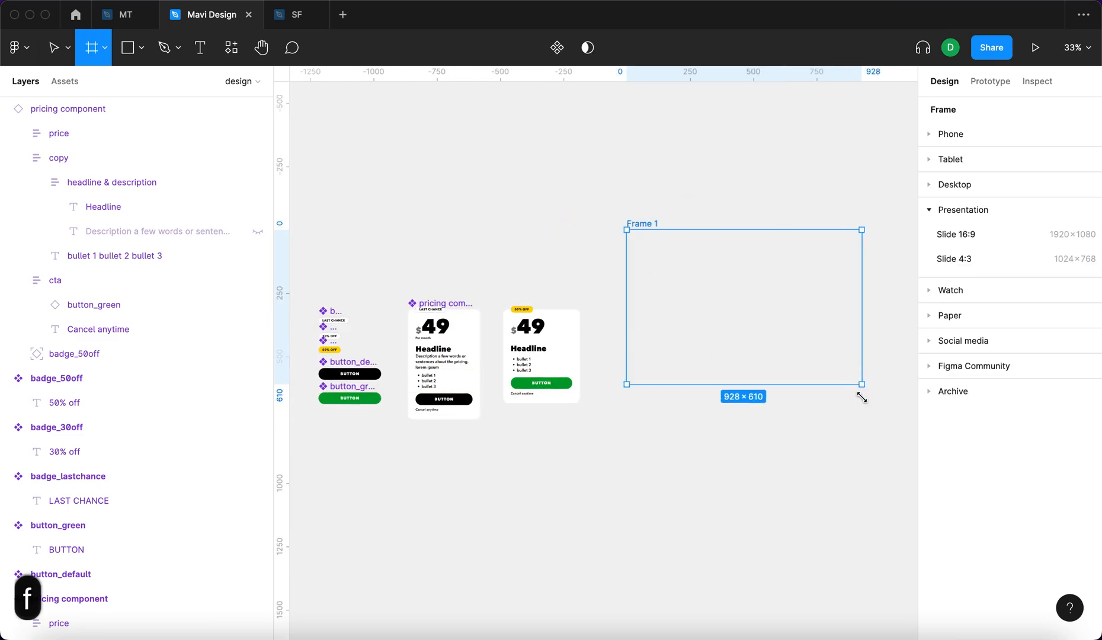
pyautogui.press('super+r')
pyautogui.write('web')
pyautogui.press('Return')
# Step: Set the fill of the website frame to light grey EBEBEB
pyautogui.click(936, 444)
pyautogui.moveTo(758, 313); pyautogui.dragTo(720, 276)
pyautogui.click(903, 242)
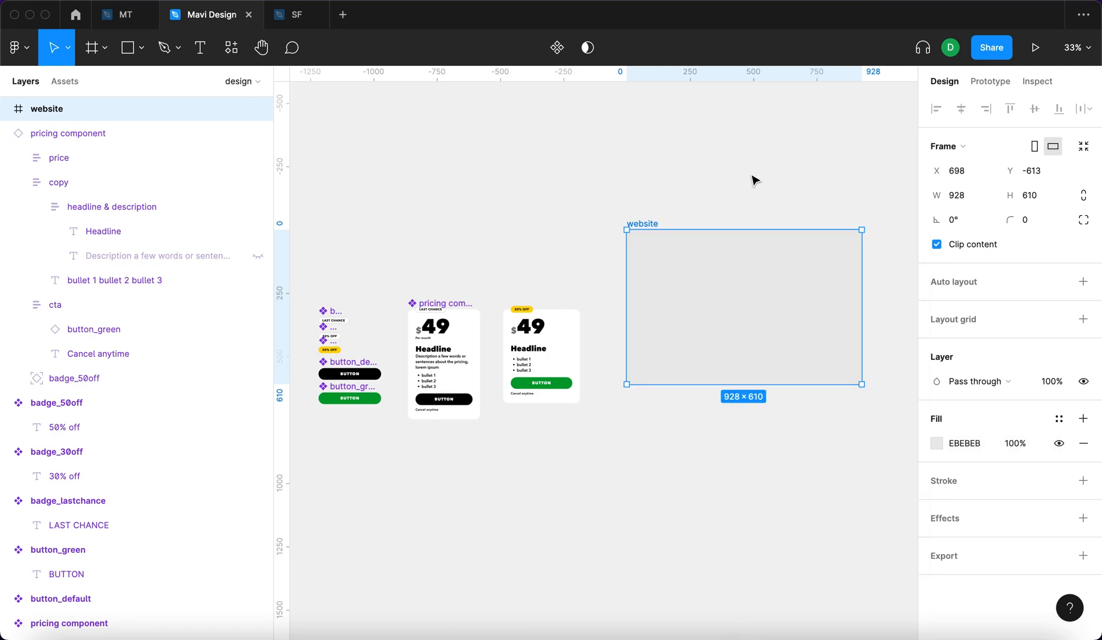
pyautogui.click(754, 181)
# Step: Move the website frame next to the pricing cards at about X 619, Y -234, and set its width to 1400
pyautogui.moveTo(653, 227); pyautogui.dragTo(634, 323)
pyautogui.click(684, 423)
pyautogui.click(684, 423)
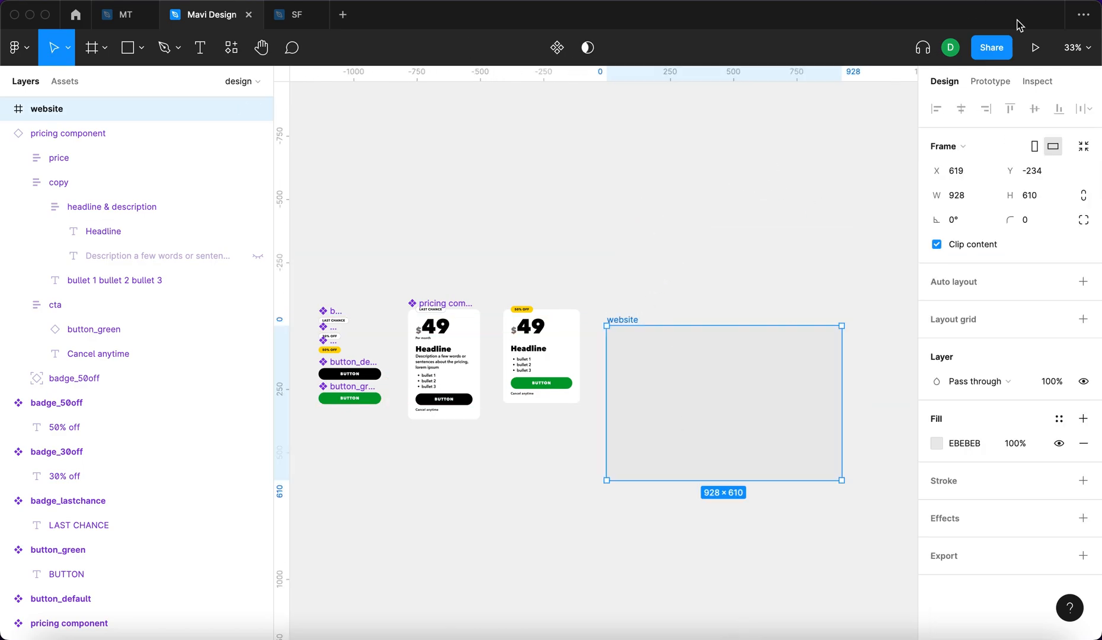
pyautogui.click(960, 191)
pyautogui.write('1400')
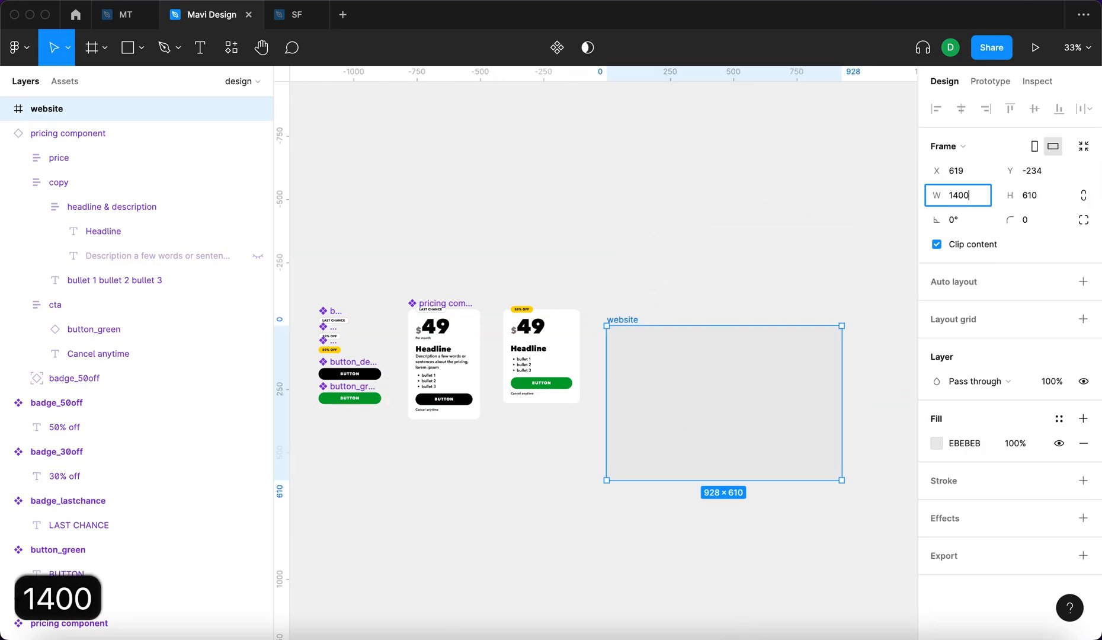
# Step: Move the pricing component instance into the middle of the website frame, at about X 528, Y 184
pyautogui.click(478, 315)
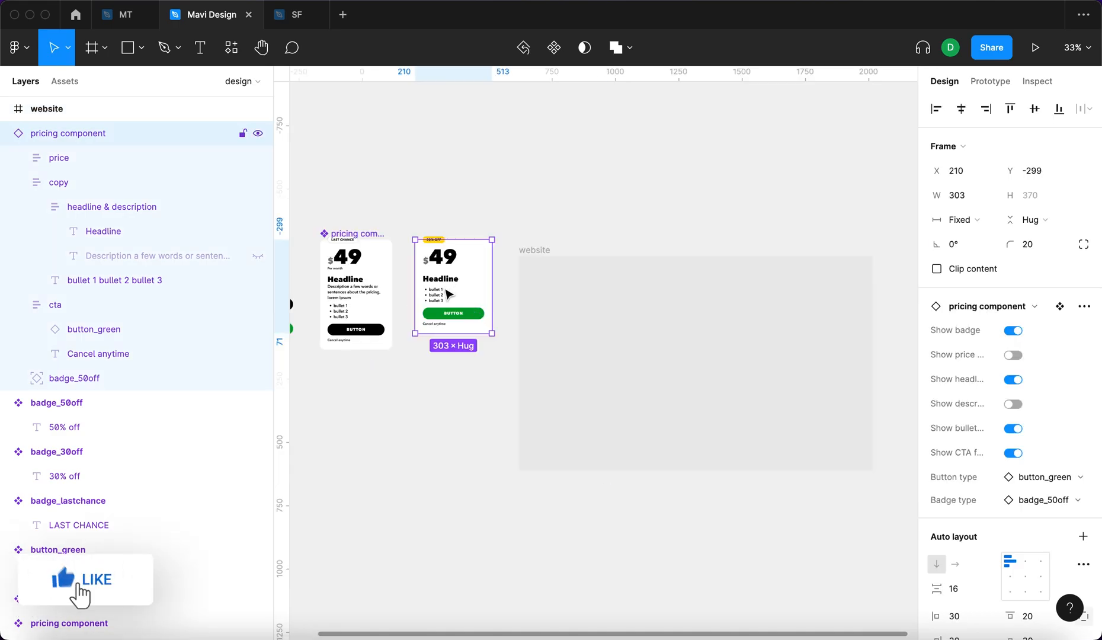
pyautogui.moveTo(449, 294); pyautogui.dragTo(675, 392)
pyautogui.click(418, 428)
pyautogui.click(707, 361)
pyautogui.hscroll(-5, 617, 299)
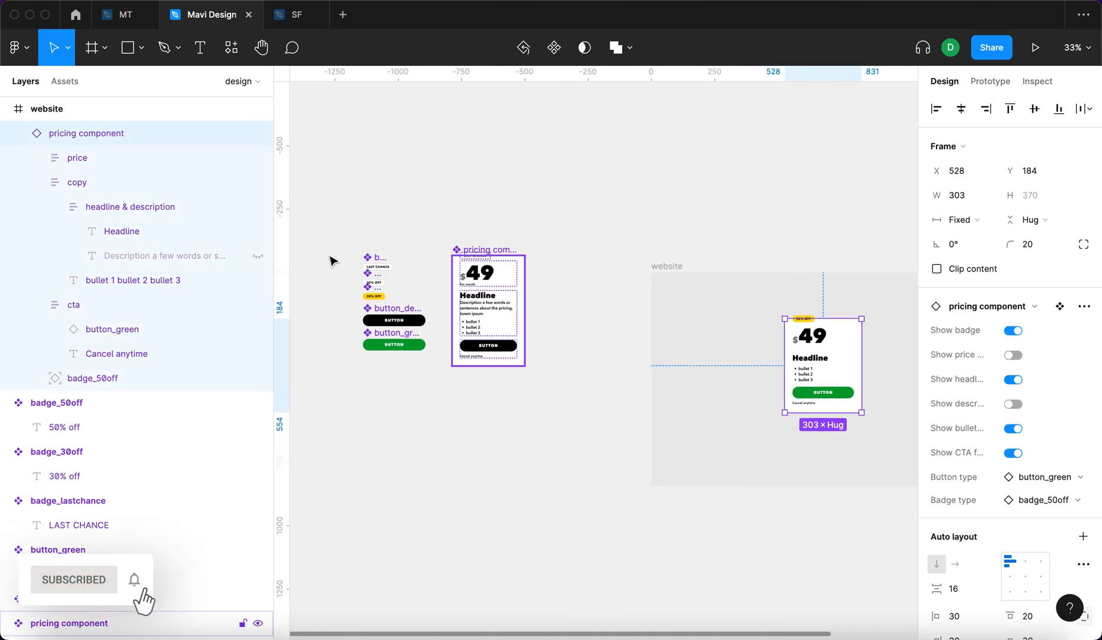
pyautogui.click(614, 300)
pyautogui.hscroll(3, 632, 391)
pyautogui.click(701, 372)
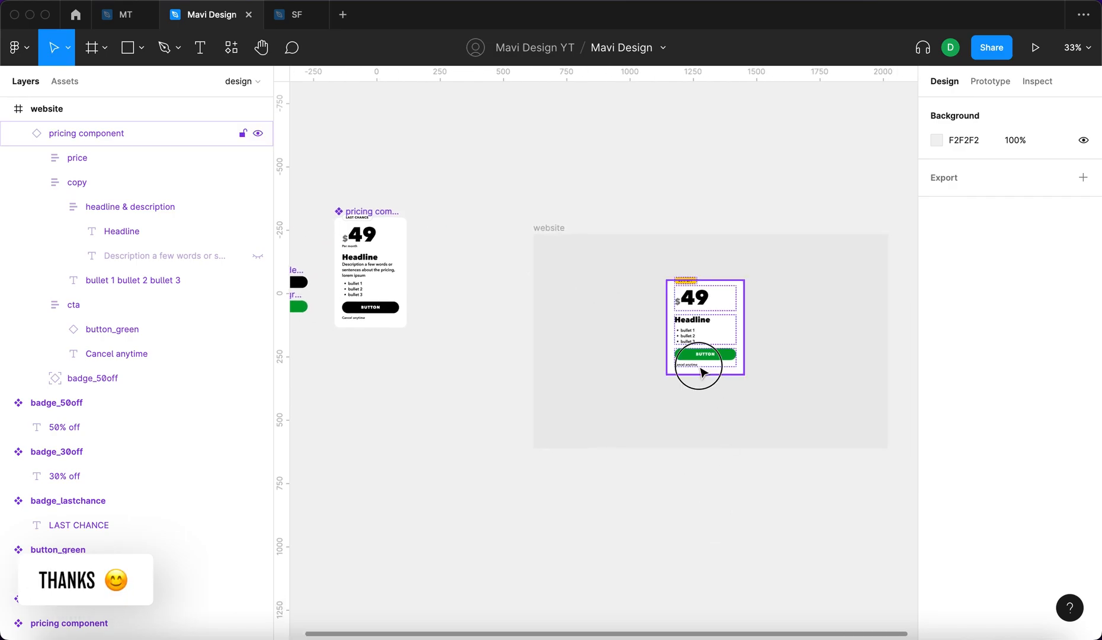
# Step: Duplicate the pricing component inside the website frame, placing one copy on each side at X 884 and X 172, Y 184
pyautogui.scroll(5, 699, 363)
pyautogui.scroll(-4, 608, 338)
pyautogui.moveTo(628, 333); pyautogui.dragTo(751, 333)
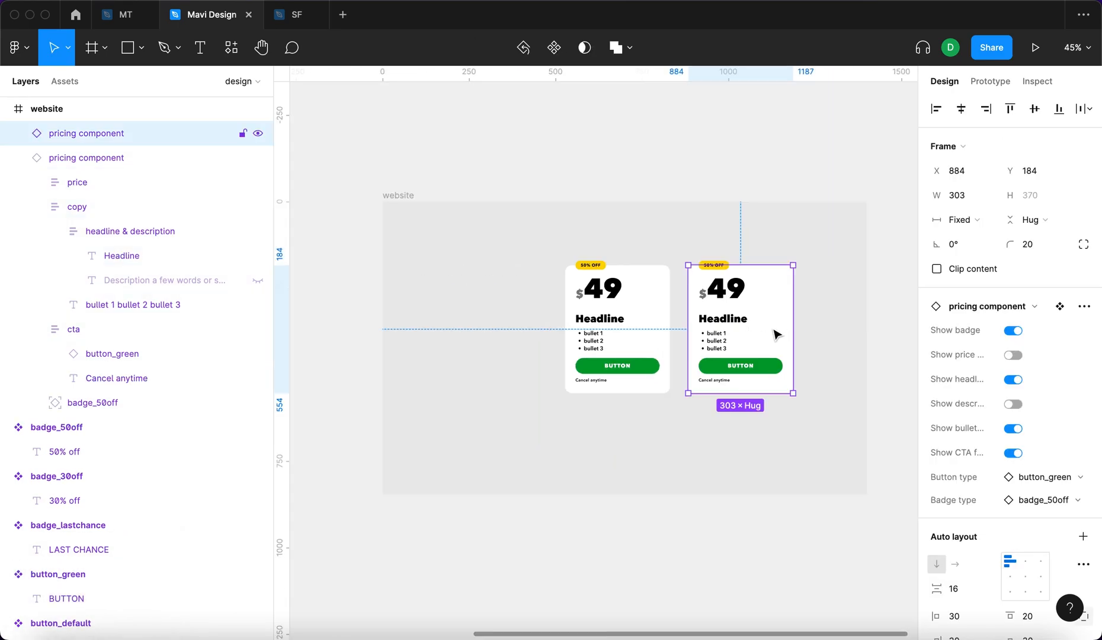
pyautogui.moveTo(688, 331); pyautogui.dragTo(525, 332)
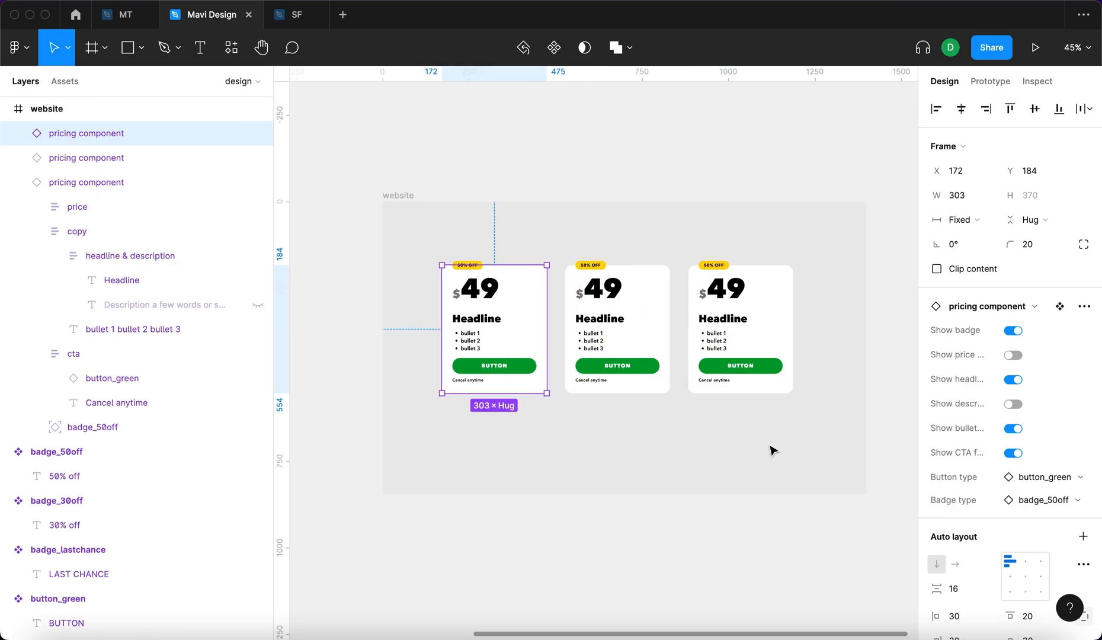
# Step: Wrap the three pricing cards in a horizontal auto layout frame and set each card's width to fill the container
pyautogui.click(773, 449)
pyautogui.moveTo(837, 453); pyautogui.dragTo(415, 258)
pyautogui.hotkey('shift', 'a')
pyautogui.press('Return')
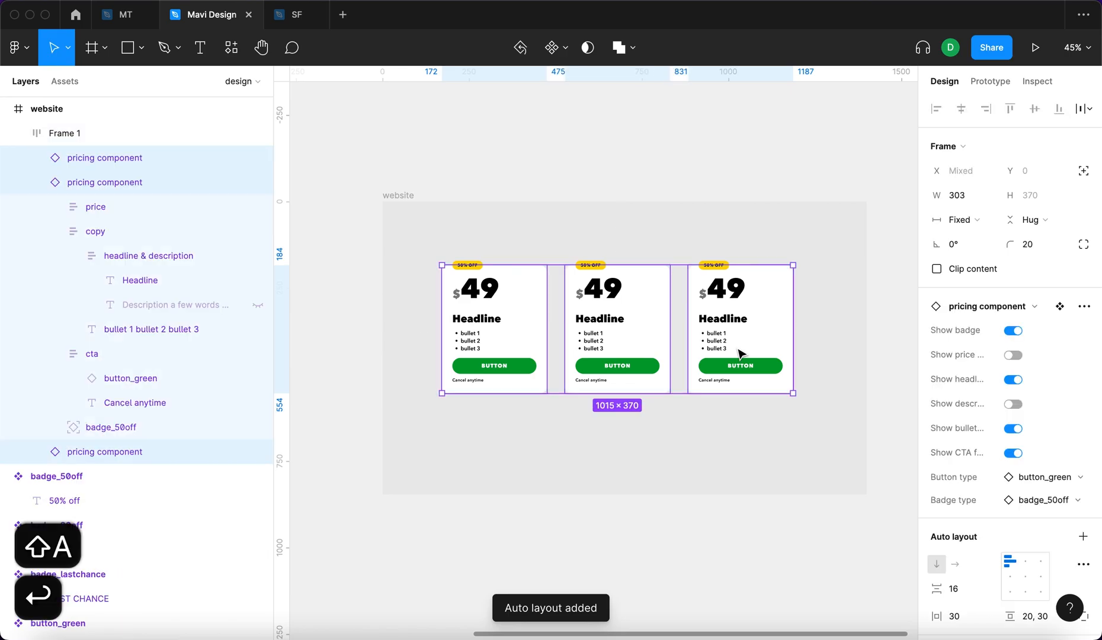
pyautogui.click(960, 219)
pyautogui.click(956, 256)
# Step: Set the spacing between the cards in the auto layout frame to 24
pyautogui.press('Escape')
pyautogui.moveTo(939, 359); pyautogui.dragTo(928, 359)
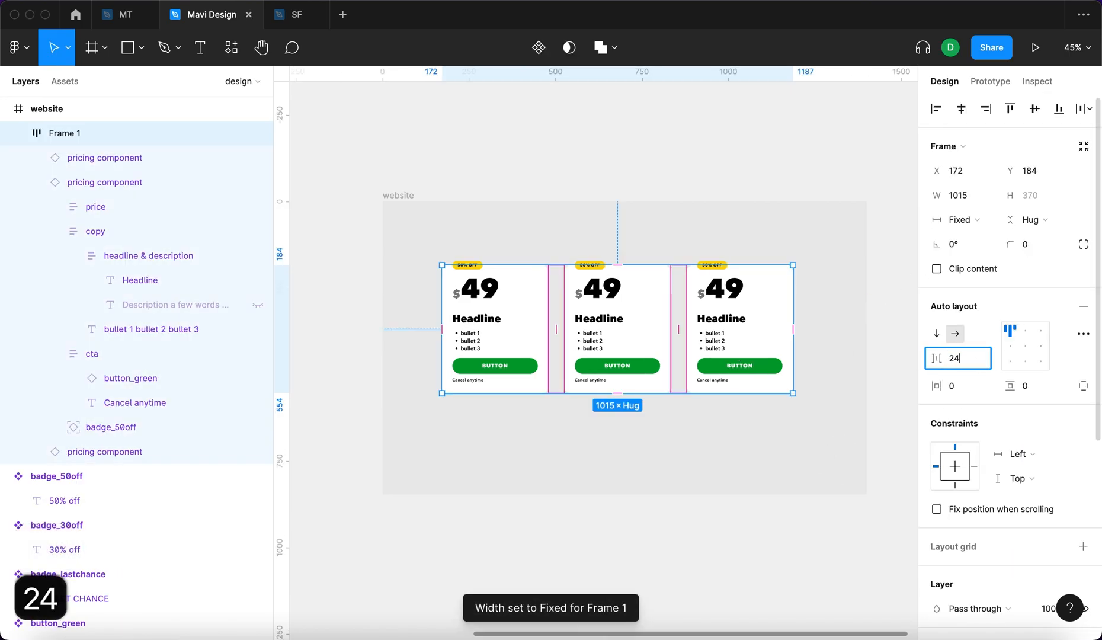
pyautogui.write('24')
pyautogui.press('Return')
# Step: Resize the row of cards to 1003 wide and position it in the website frame at about X 221, Y 239
pyautogui.click(774, 425)
pyautogui.moveTo(689, 362); pyautogui.dragTo(710, 381)
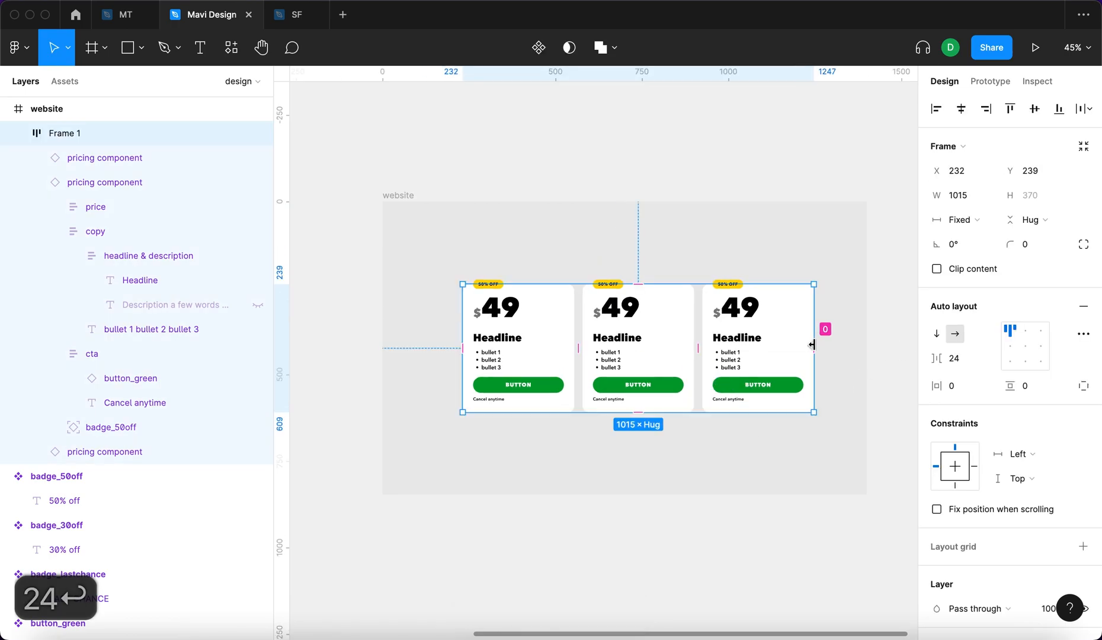
pyautogui.moveTo(815, 333)
pyautogui.mouseDown()
pyautogui.moveTo(706, 339)
pyautogui.moveTo(829, 337)
pyautogui.moveTo(762, 346)
pyautogui.moveTo(795, 329)
pyautogui.mouseUp()
pyautogui.click(580, 468)
pyautogui.click(65, 133)
pyautogui.click(961, 109)
pyautogui.click(832, 368)
pyautogui.click(781, 335)
pyautogui.moveTo(790, 330); pyautogui.dragTo(806, 350)
pyautogui.click(787, 423)
pyautogui.scroll(-4, 736, 445)
# Step: Add the heading text "Our Pricing" above the cards, aligned with the first card's left edge at X 221, Y 128
pyautogui.moveTo(551, 293); pyautogui.dragTo(479, 230)
pyautogui.hotkey('shift', '2')
pyautogui.click(329, 132)
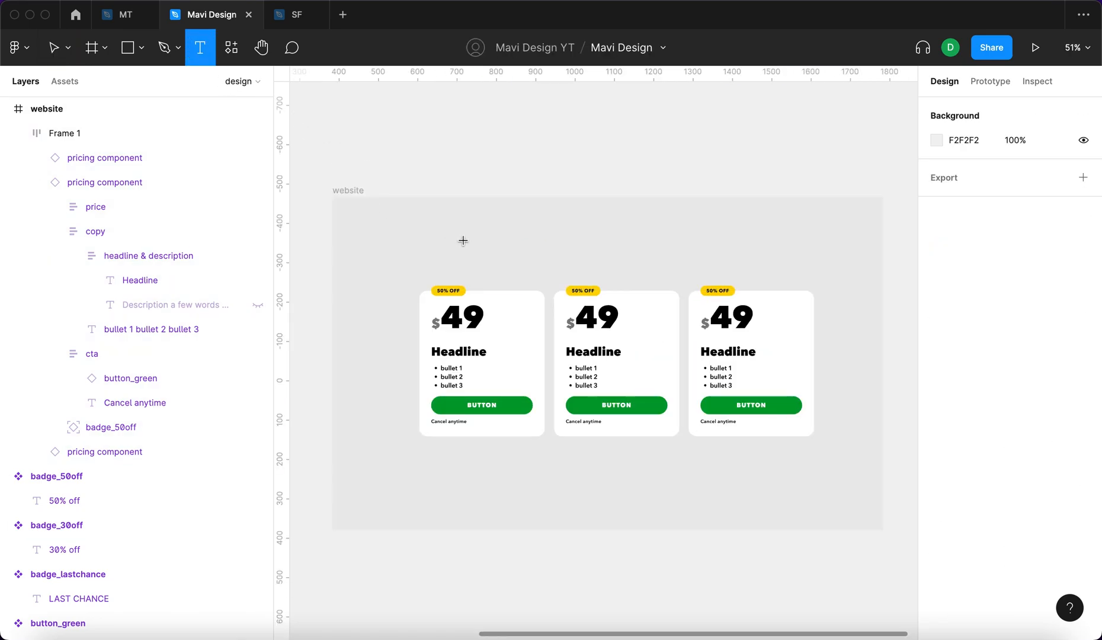
pyautogui.click(478, 249)
pyautogui.write('Our ')
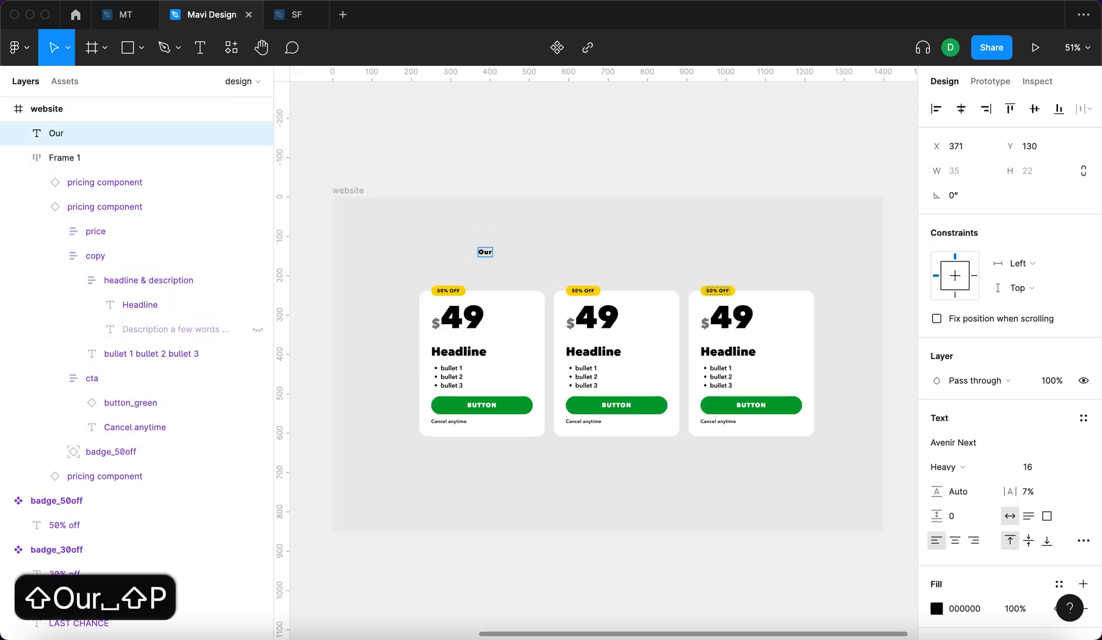
pyautogui.write('Pricing')
pyautogui.moveTo(499, 263); pyautogui.dragTo(441, 262)
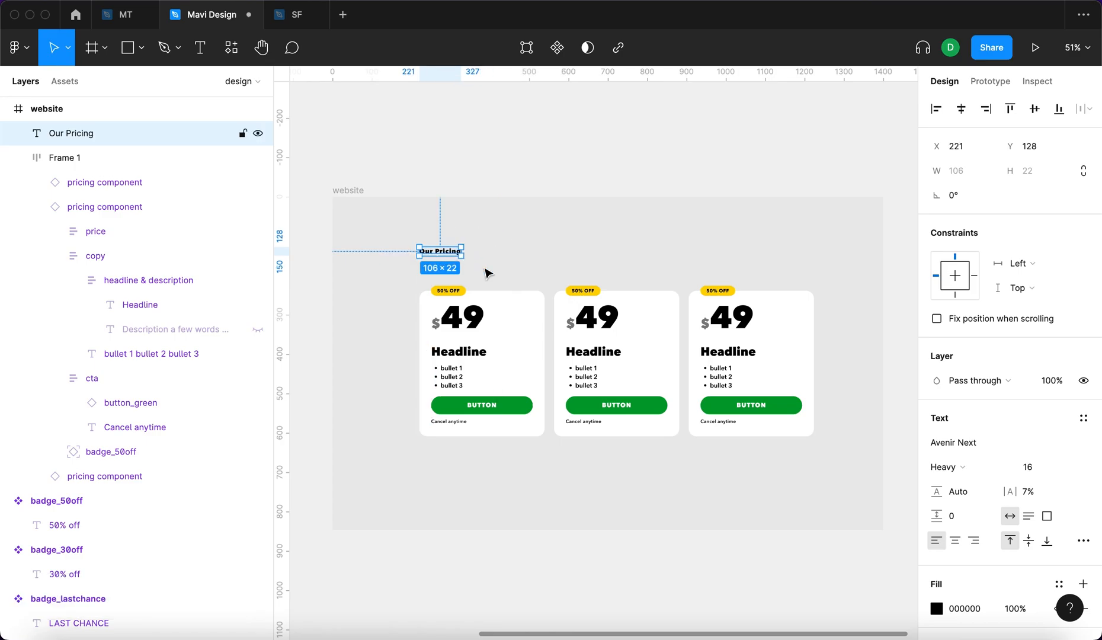
# Step: Set the "Our Pricing" heading's font size to 66 and tighten its letter spacing
pyautogui.click(1039, 464)
pyautogui.hotkey('shift', 'Up')
pyautogui.hotkey('shift', 'Up')
pyautogui.hotkey('shift', 'Up')
pyautogui.hotkey('shift', 'Up')
pyautogui.hotkey('shift', 'Up')
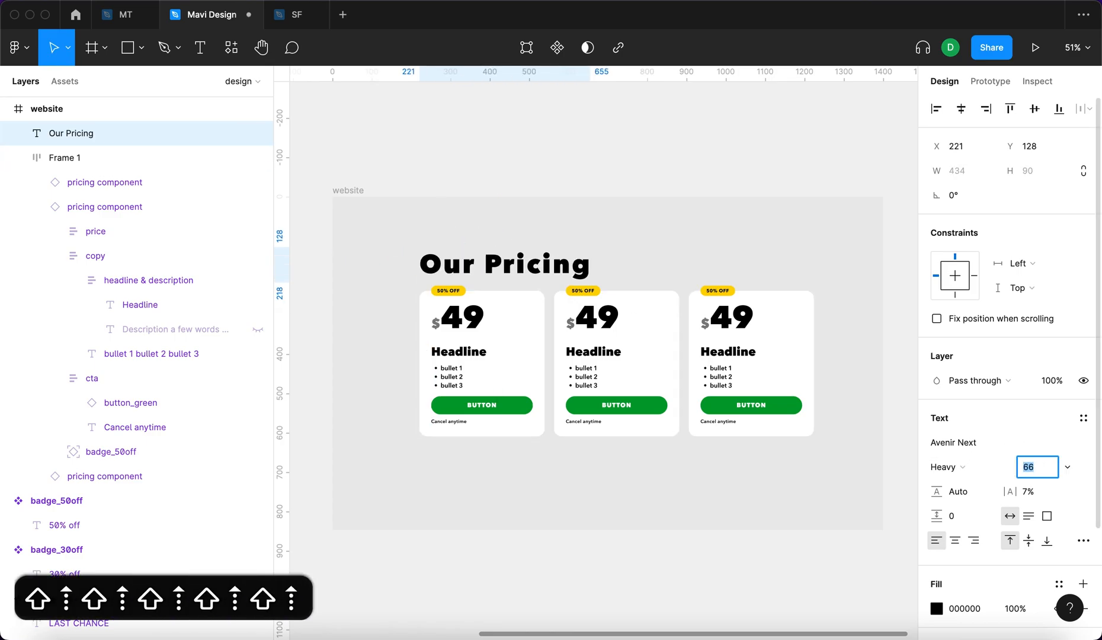
pyautogui.click(1031, 492)
pyautogui.press('Down')
pyautogui.press('Down')
pyautogui.press('Down')
# Step: Adjust the website frame's height to 828
pyautogui.moveTo(644, 409); pyautogui.dragTo(645, 423)
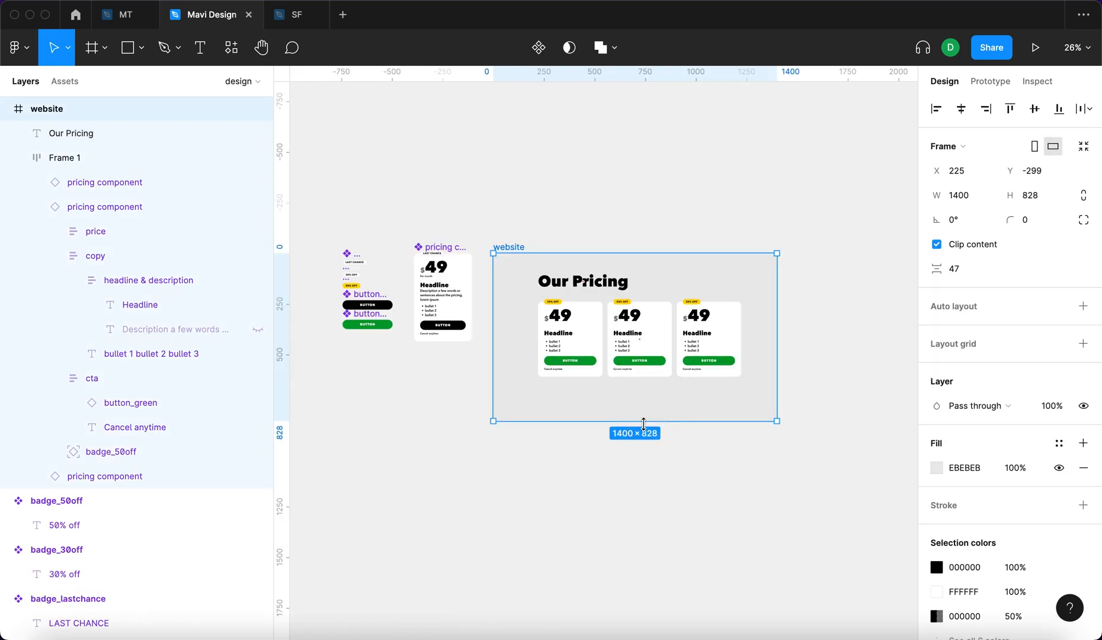
pyautogui.click(743, 473)
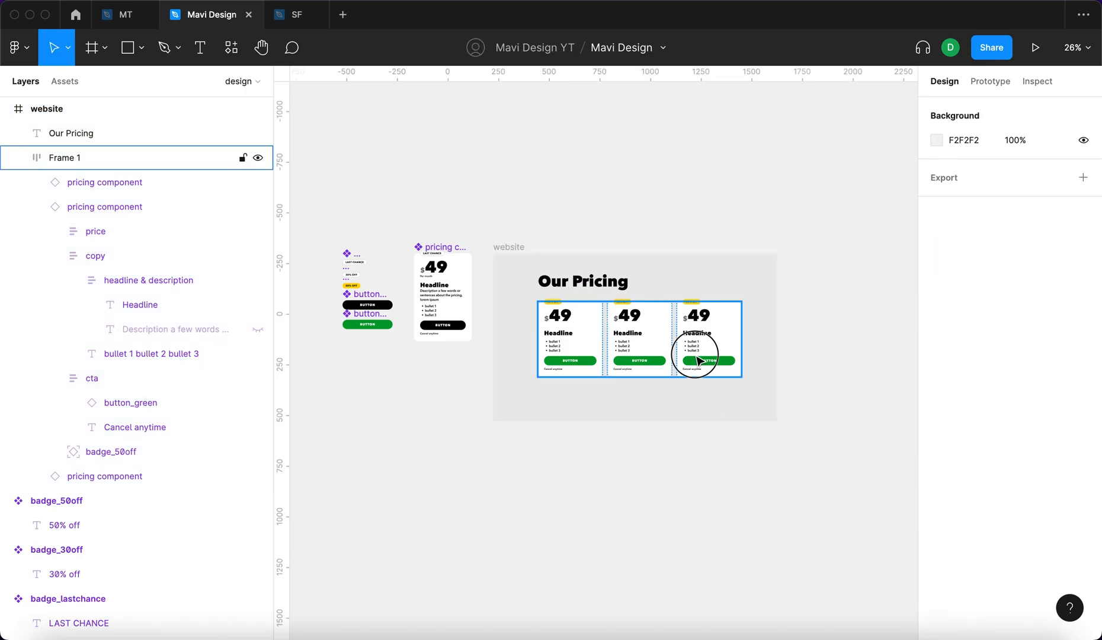
# Step: Swap the first pricing card's button type to button_default
pyautogui.scroll(5, 696, 353)
pyautogui.click(767, 339)
pyautogui.click(418, 327)
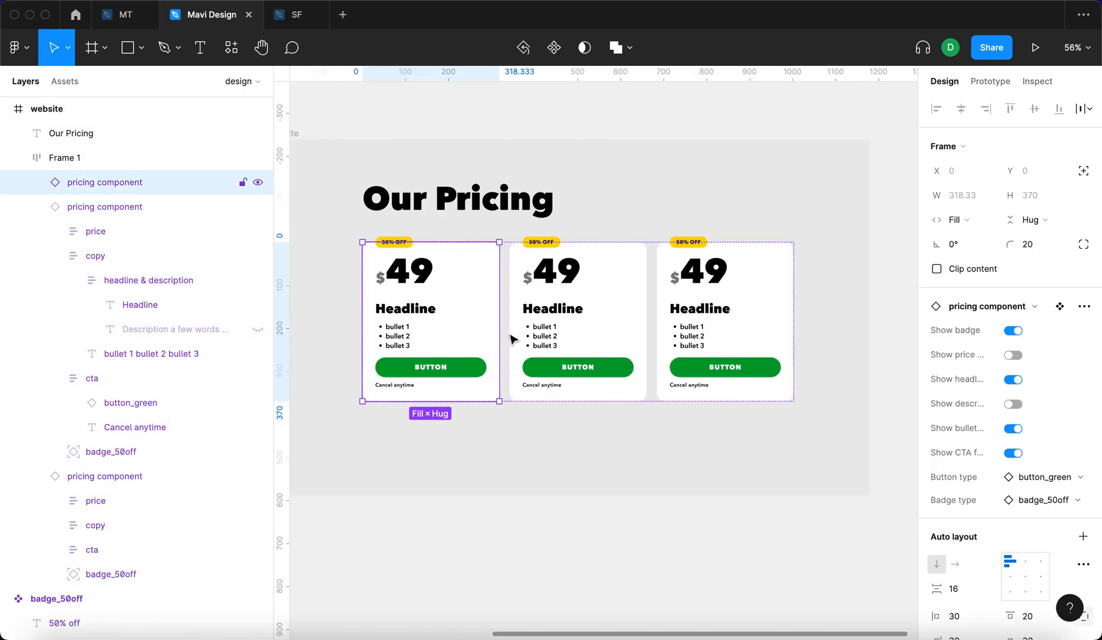
pyautogui.click(1062, 478)
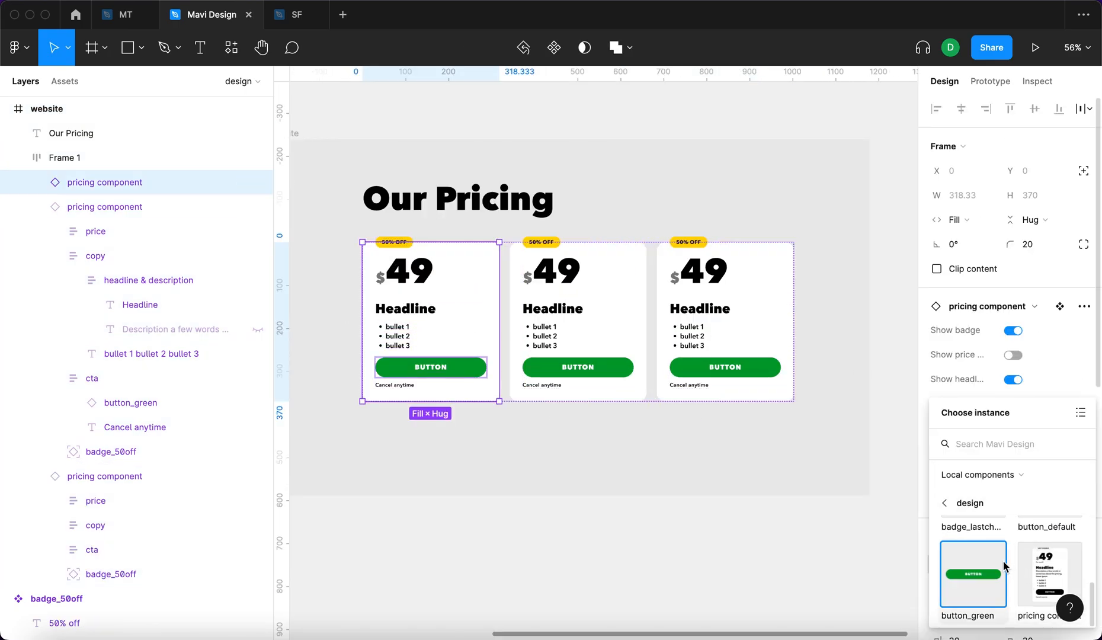
pyautogui.scroll(3, 1002, 563)
pyautogui.click(1039, 582)
# Step: Swap the third pricing card's button type to button_default
pyautogui.click(722, 325)
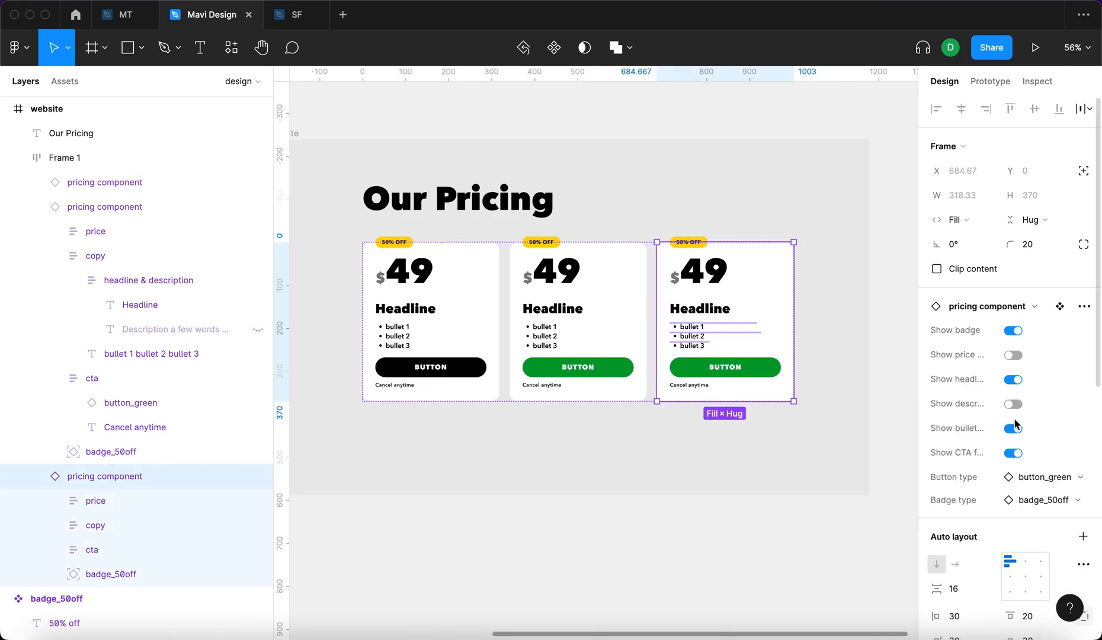
pyautogui.click(1062, 478)
pyautogui.scroll(2, 1038, 533)
pyautogui.click(1045, 524)
pyautogui.click(701, 491)
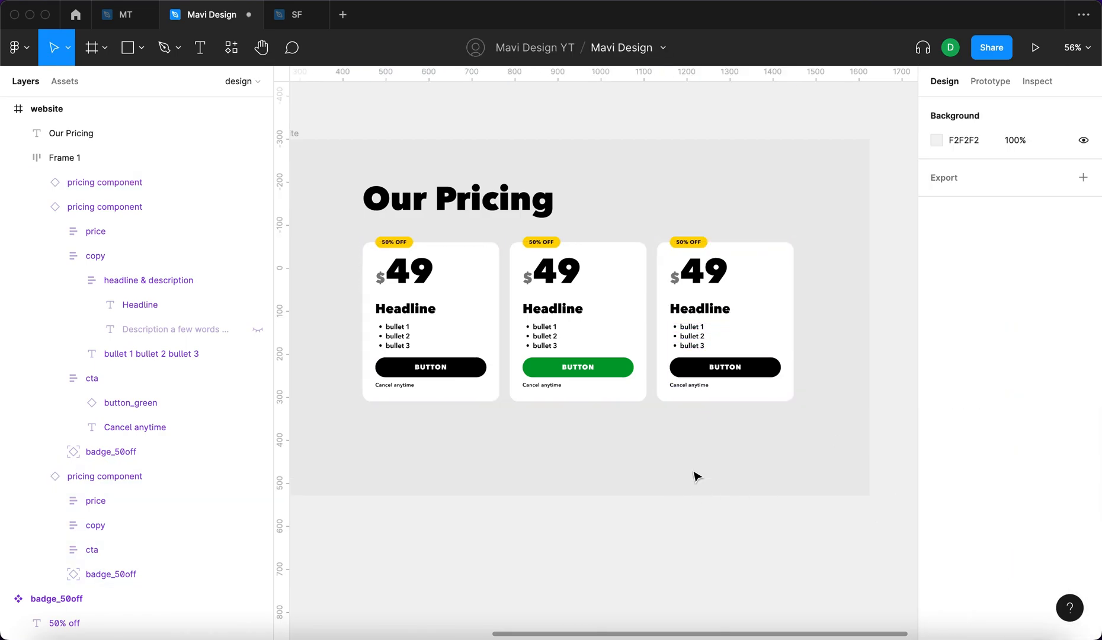
# Step: Hide the badge on the third and first pricing cards, keeping it only on the middle card
pyautogui.click(738, 315)
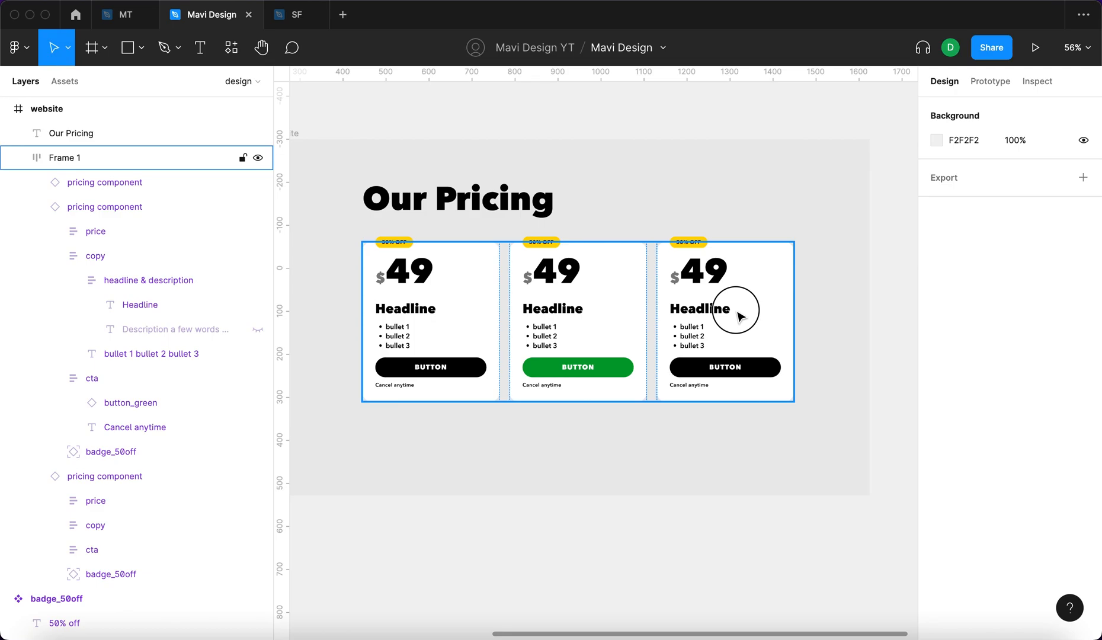
pyautogui.click(738, 316)
pyautogui.click(1013, 330)
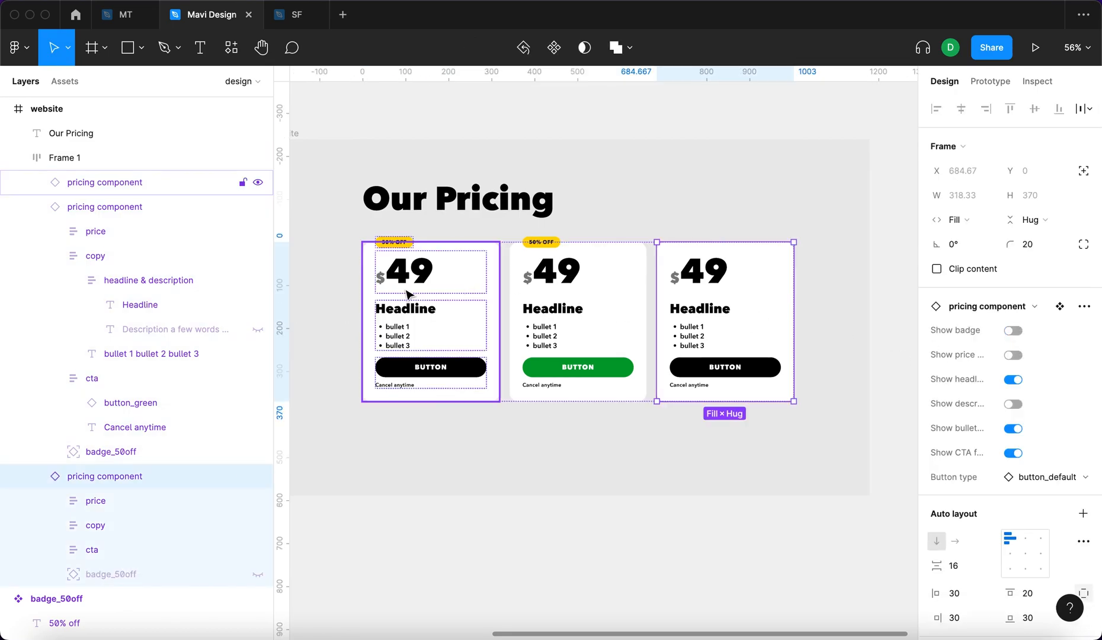
pyautogui.click(406, 290)
pyautogui.click(1014, 331)
pyautogui.click(770, 563)
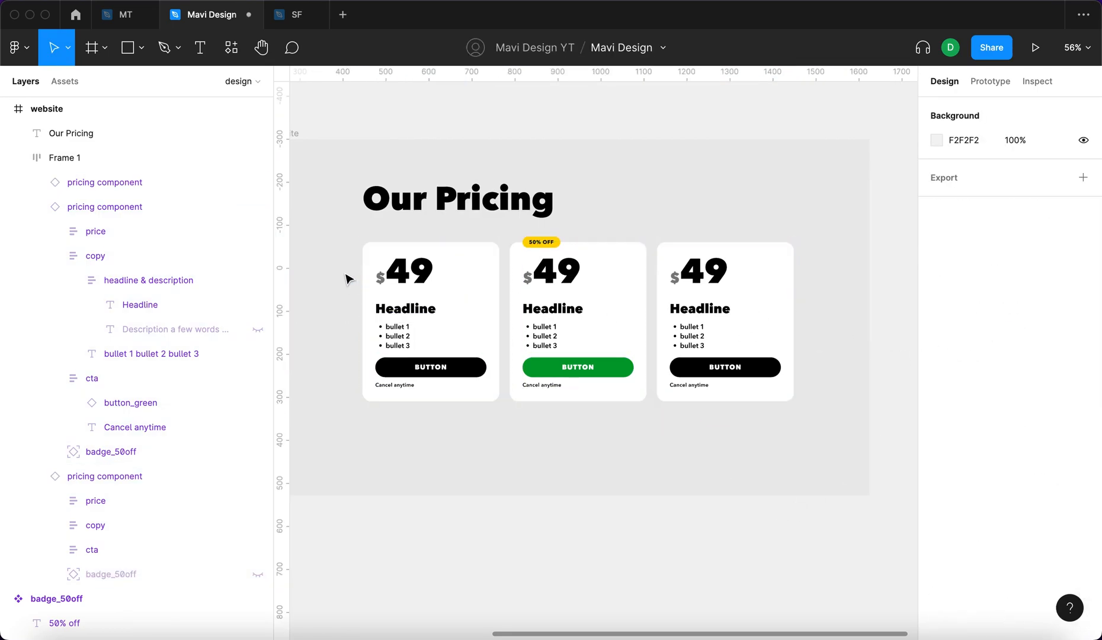
# Step: Change the first card's price to $19, keeping the small grey dollar sign and the large bold digits
pyautogui.moveTo(483, 452); pyautogui.dragTo(559, 480)
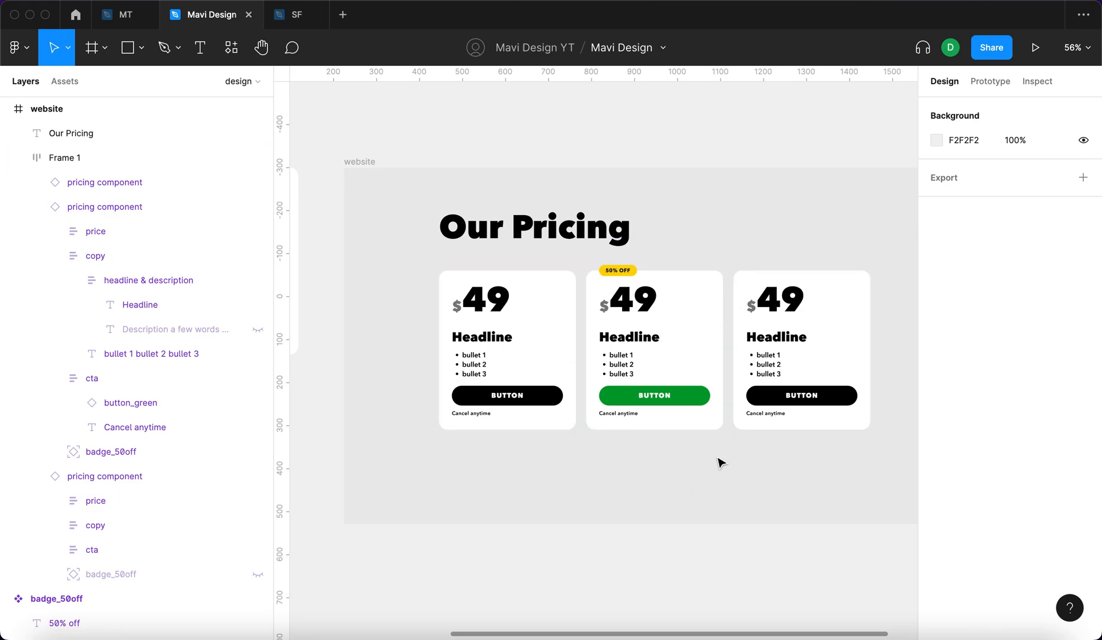
pyautogui.scroll(-3, 717, 457)
pyautogui.moveTo(720, 463); pyautogui.dragTo(622, 424)
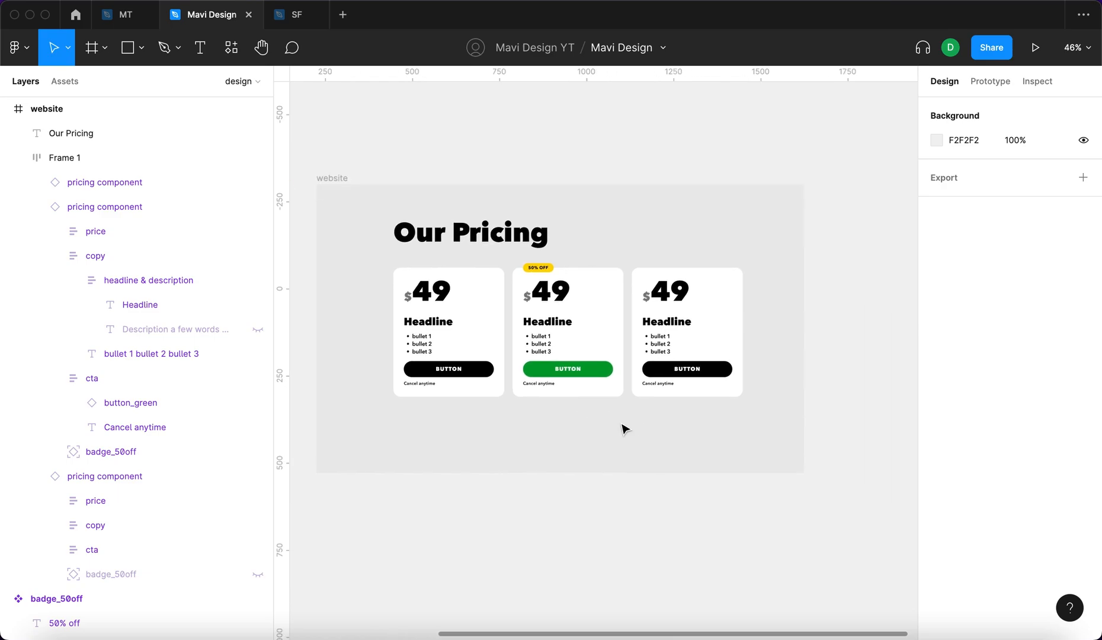
pyautogui.hscroll(-2, 533, 385)
pyautogui.scroll(5, 480, 333)
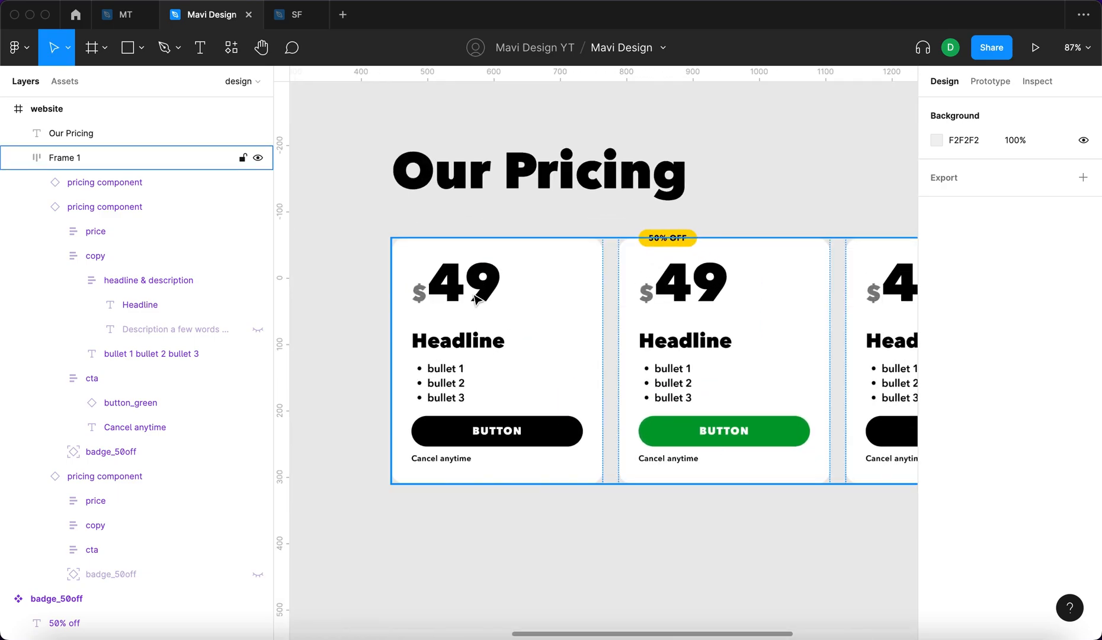
pyautogui.doubleClick(466, 288)
pyautogui.tripleClick(467, 288)
pyautogui.click(466, 288)
pyautogui.press('BackSpace')
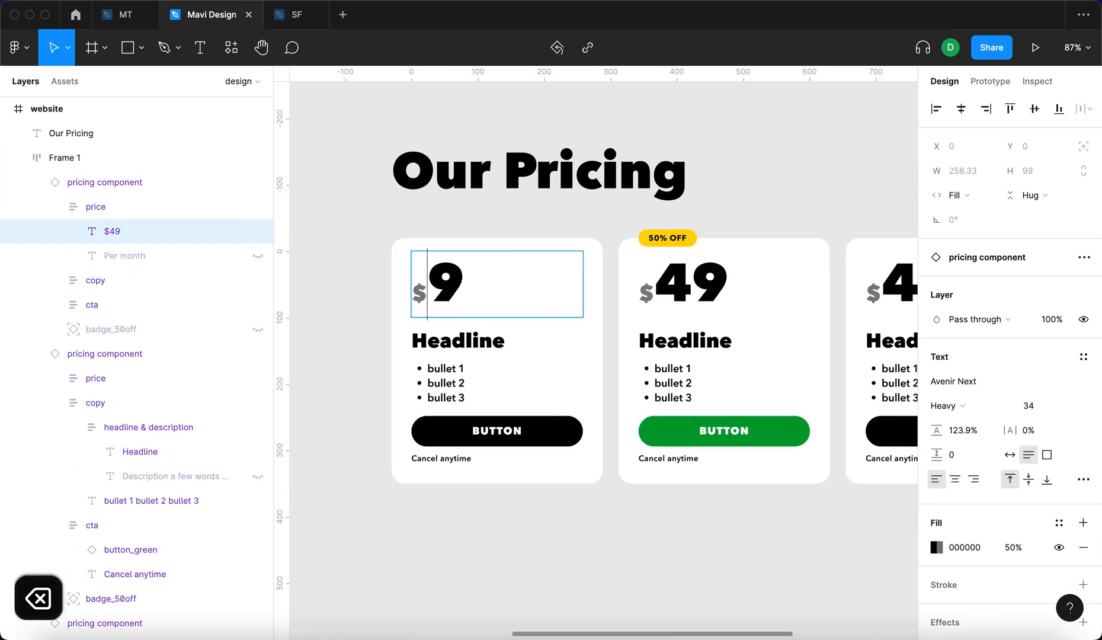
pyautogui.write('3')
pyautogui.press('BackSpace')
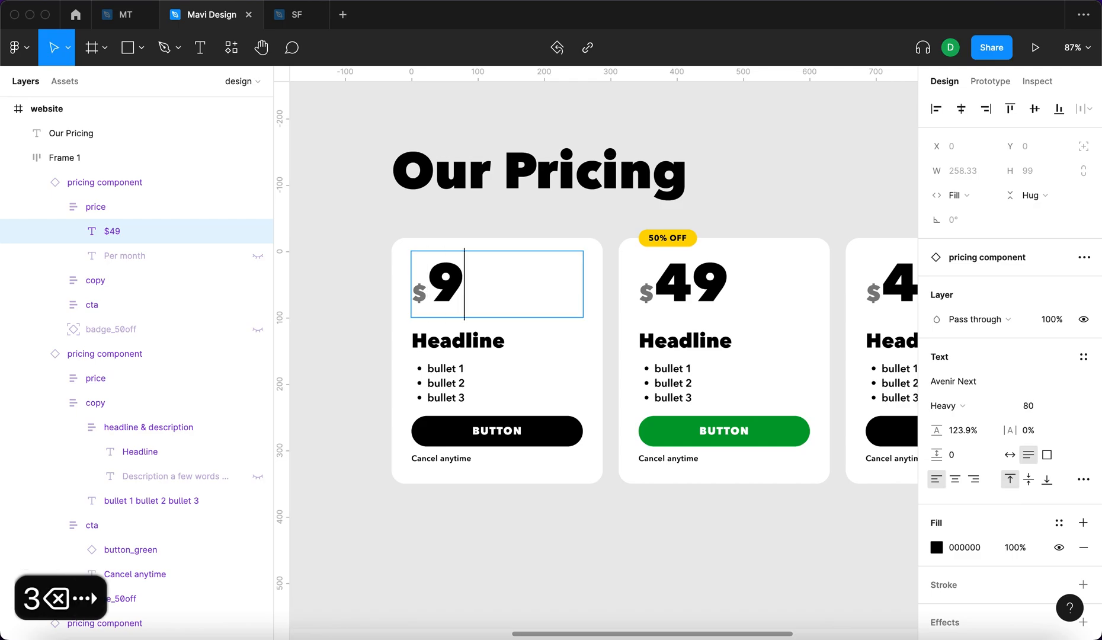
pyautogui.write('19')
pyautogui.press('Left')
pyautogui.press('Left')
pyautogui.press('BackSpace')
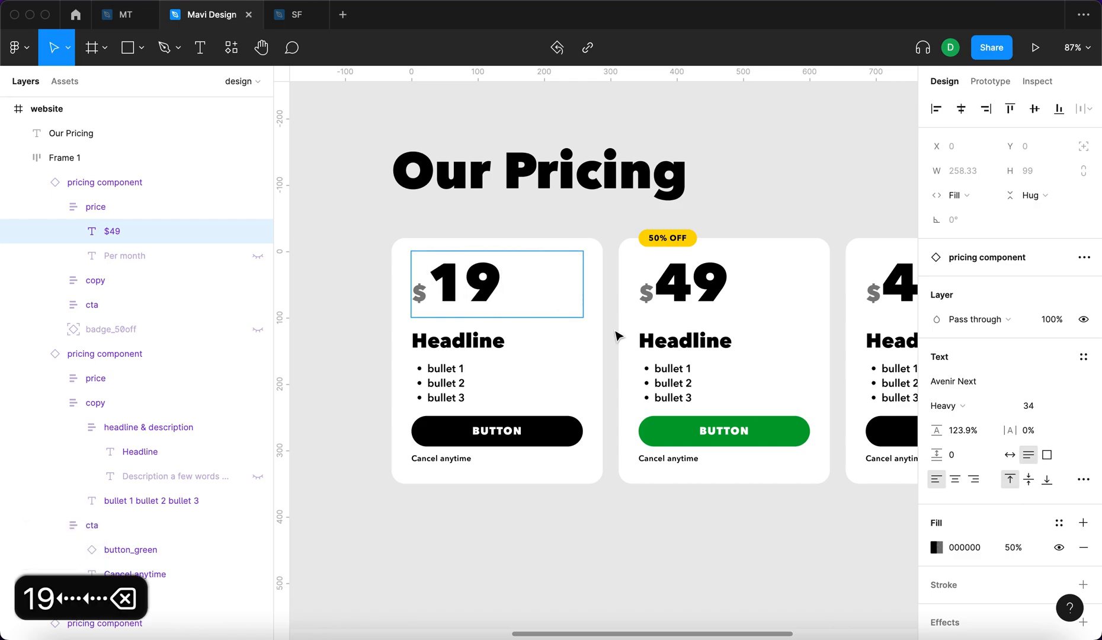
# Step: Change the third card's price to $89, keeping the large bold digit style
pyautogui.hscroll(5, 616, 336)
pyautogui.doubleClick(771, 296)
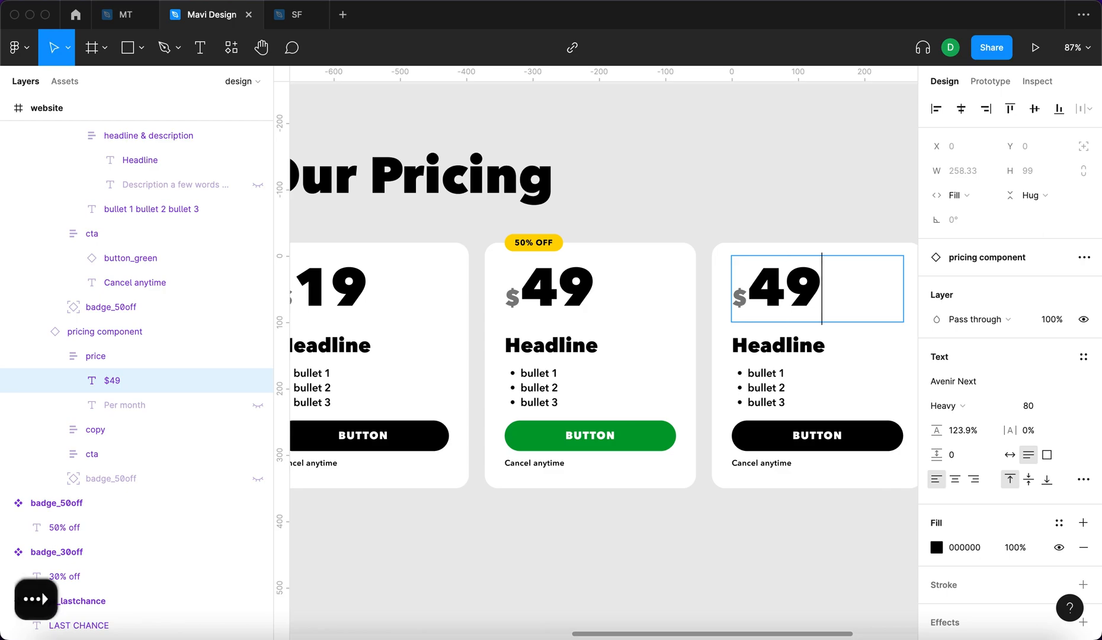
pyautogui.press('Left')
pyautogui.write('8')
pyautogui.press('Left')
pyautogui.press('BackSpace')
pyautogui.press('Escape')
pyautogui.click(756, 200)
# Step: Show the "Per month" text under the price on all three pricing cards at once
pyautogui.scroll(-1, 757, 200)
pyautogui.scroll(-3, 755, 196)
pyautogui.press('Return')
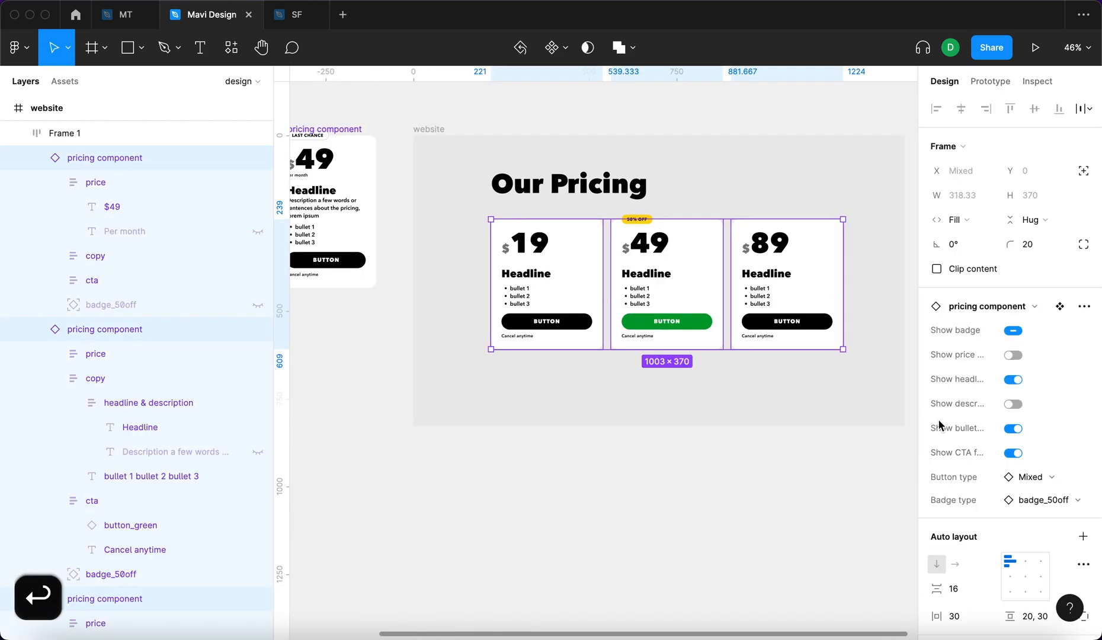
pyautogui.click(1015, 355)
pyautogui.click(691, 514)
# Step: Review the finished pricing cards in the website frame alongside the badge and button components and the main pricing component's properties
pyautogui.scroll(5, 763, 299)
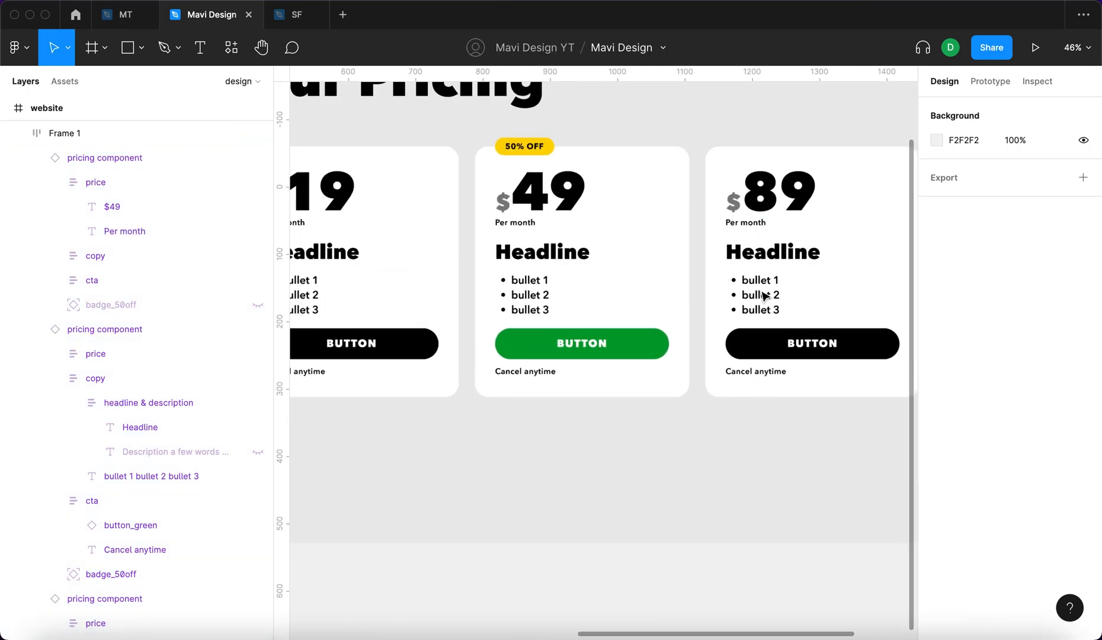
pyautogui.scroll(-5, 728, 227)
pyautogui.scroll(-3, 702, 445)
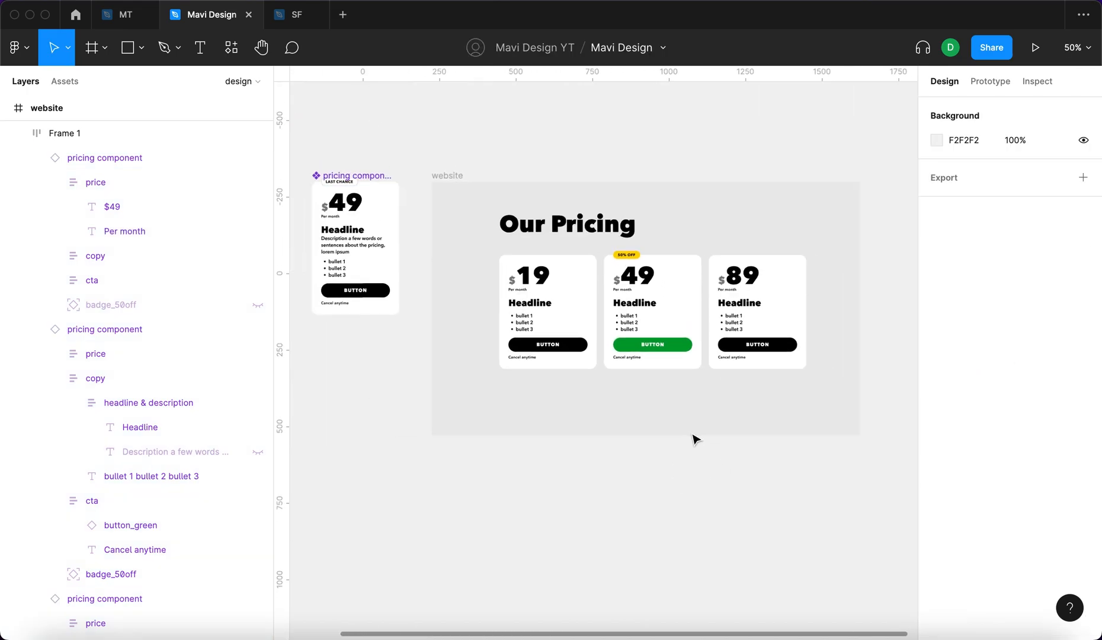
pyautogui.scroll(-1, 709, 482)
pyautogui.hscroll(-5, 593, 192)
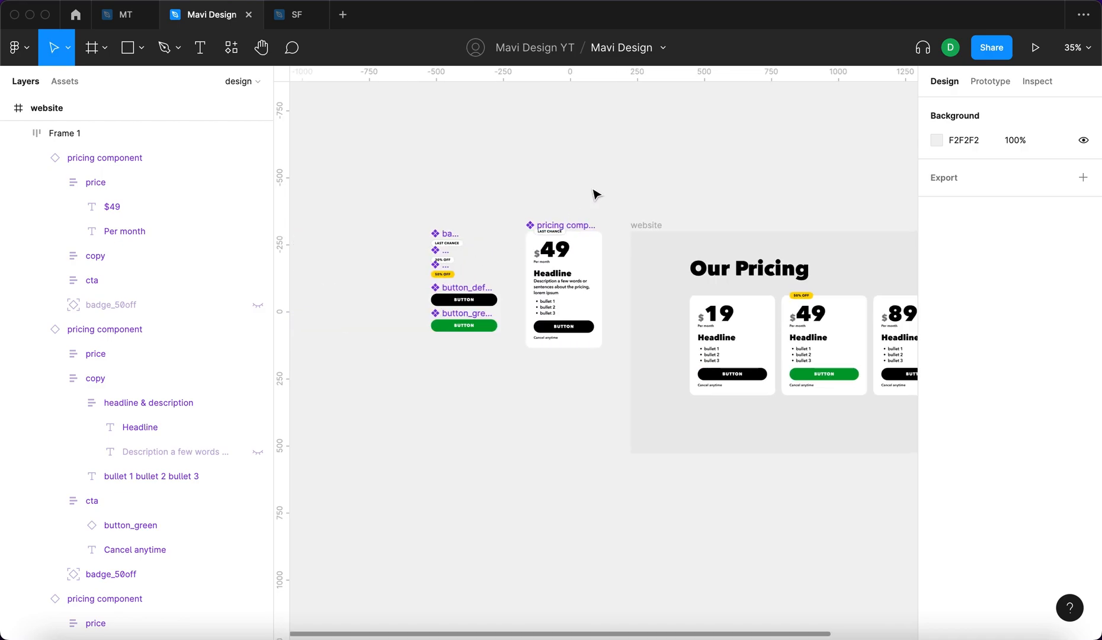
pyautogui.hscroll(4, 732, 177)
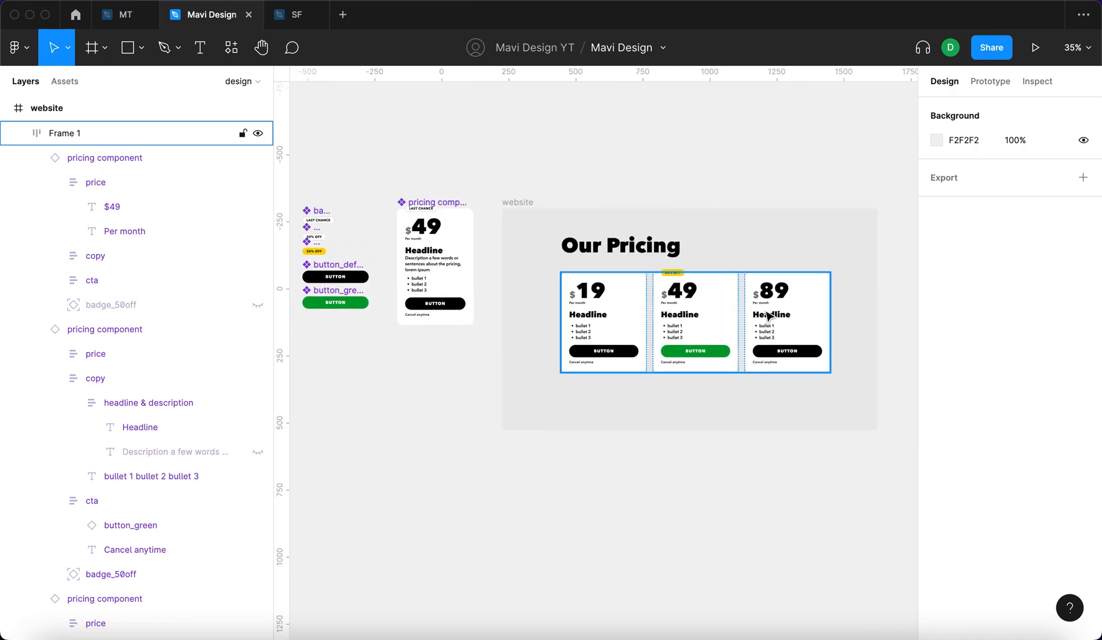
pyautogui.scroll(3, 769, 315)
pyautogui.scroll(-2, 769, 317)
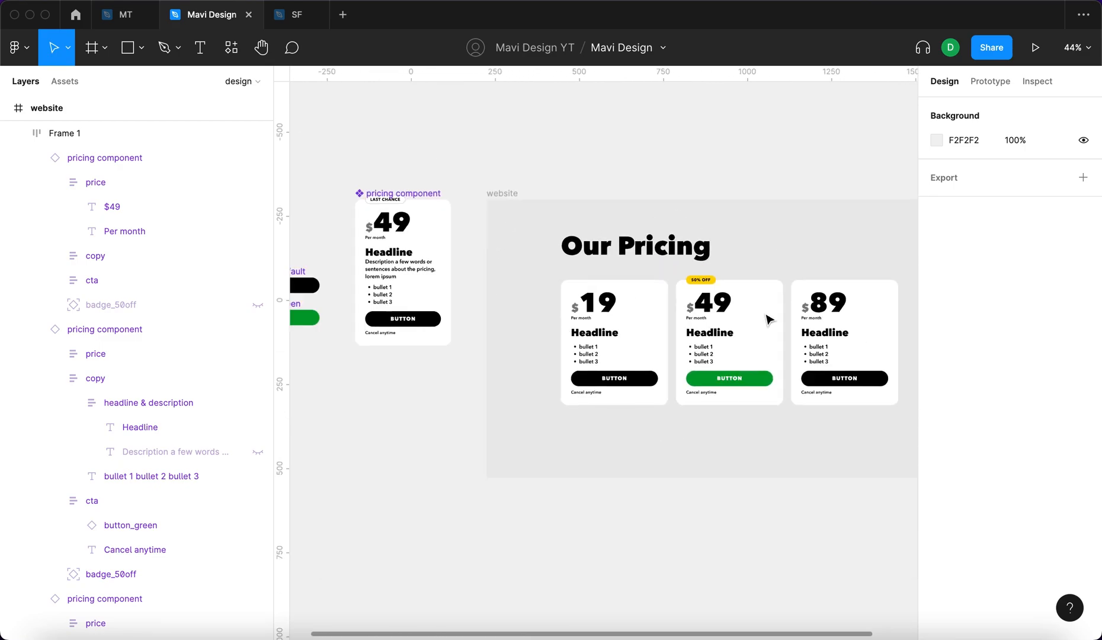
pyautogui.scroll(-2, 661, 347)
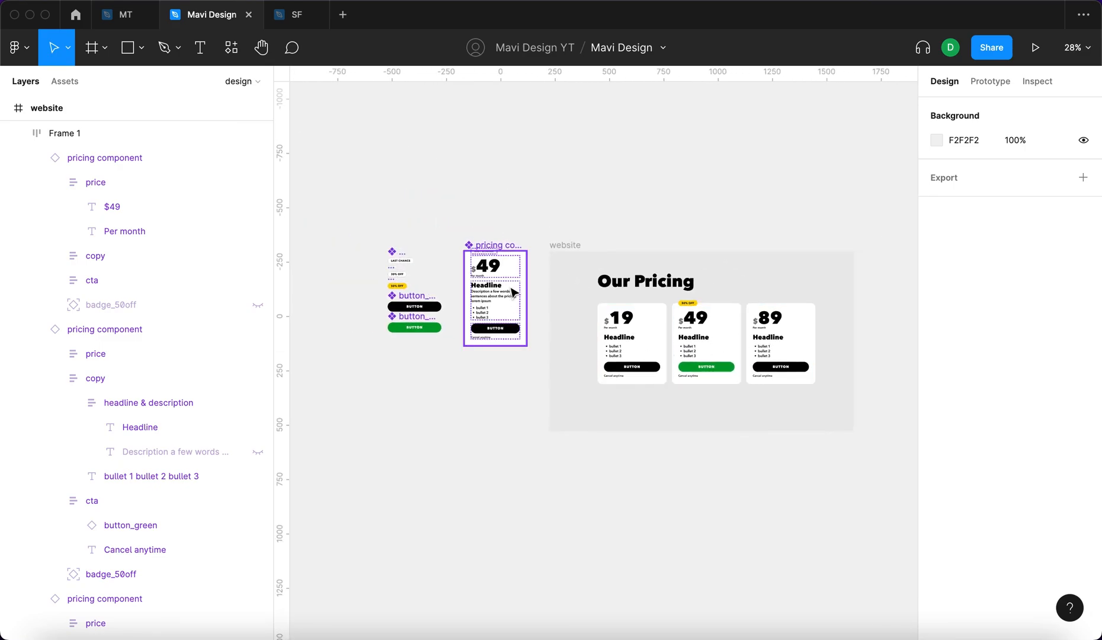
pyautogui.scroll(3, 513, 293)
pyautogui.click(785, 432)
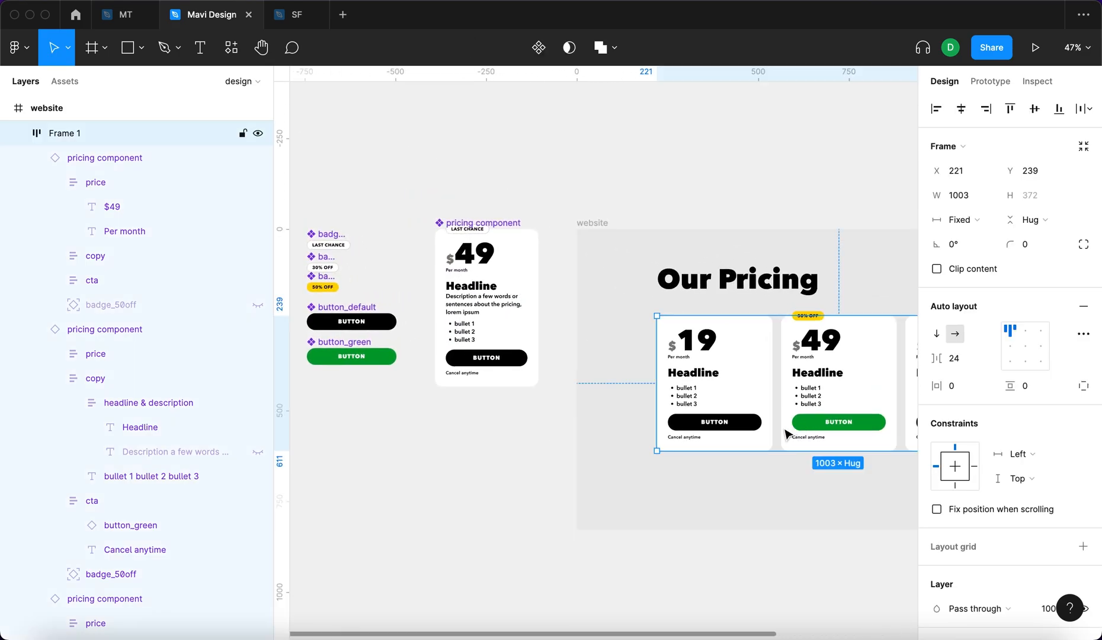
pyautogui.click(484, 243)
pyautogui.scroll(5, 475, 356)
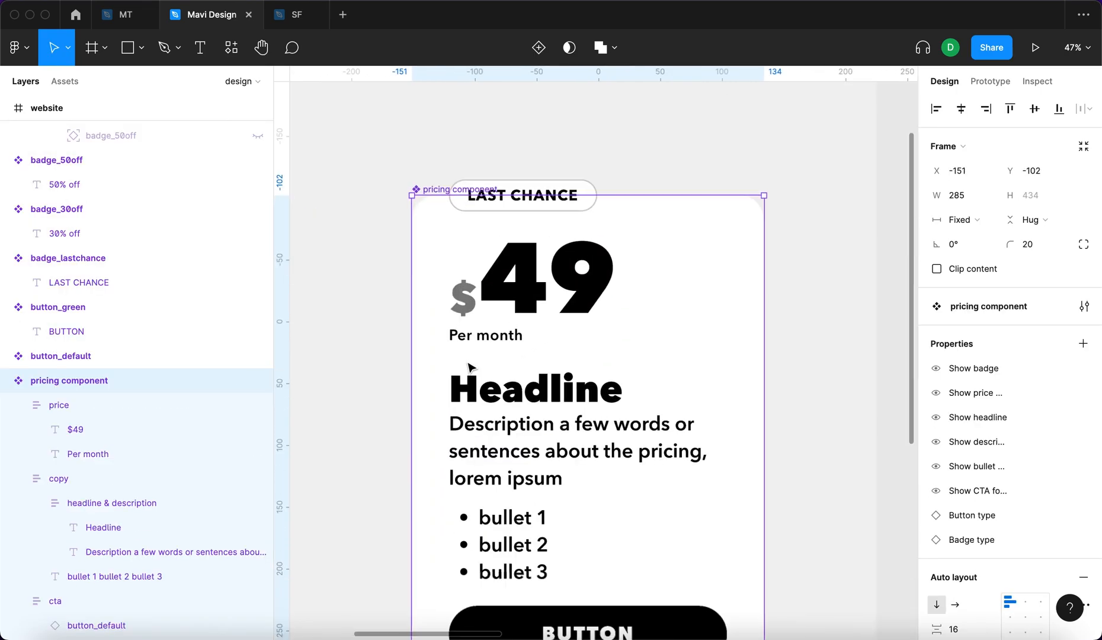
pyautogui.scroll(-5, 478, 353)
pyautogui.hscroll(10, 546, 364)
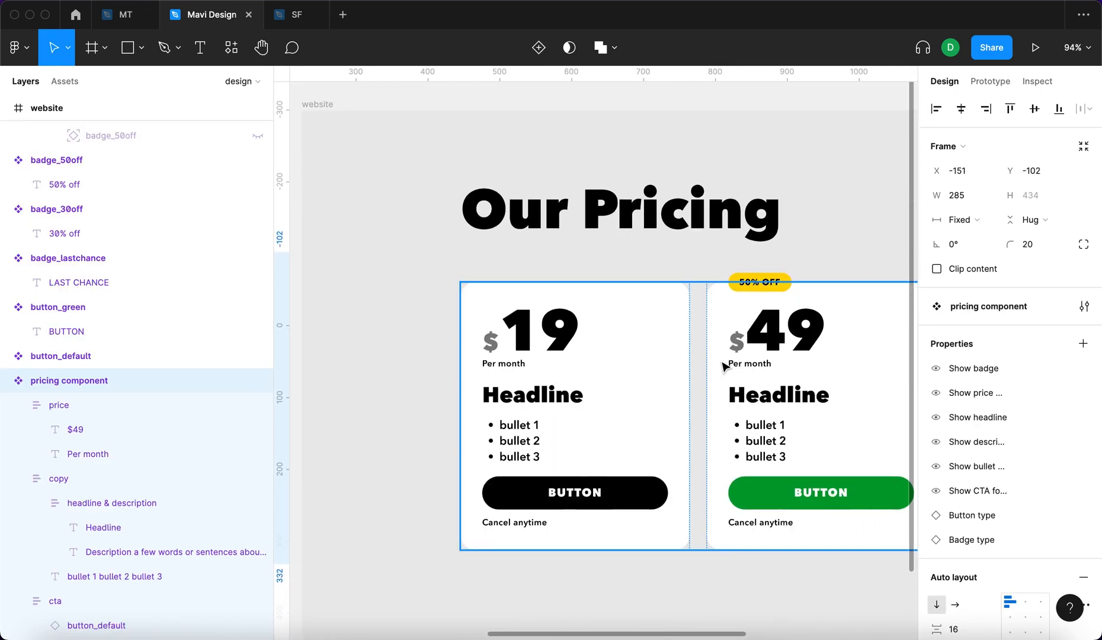
# Step: Recolor the "Per month" text in the main pricing component from black to a medium grey so all cards follow
pyautogui.hscroll(5, 782, 373)
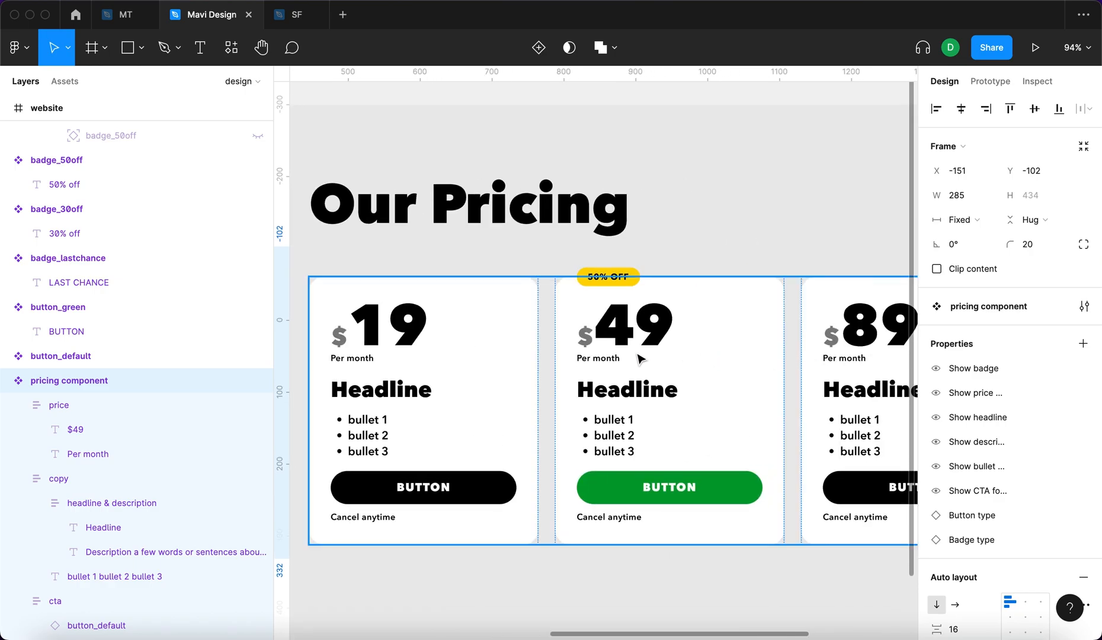
pyautogui.hscroll(-2, 640, 358)
pyautogui.hscroll(-15, 474, 379)
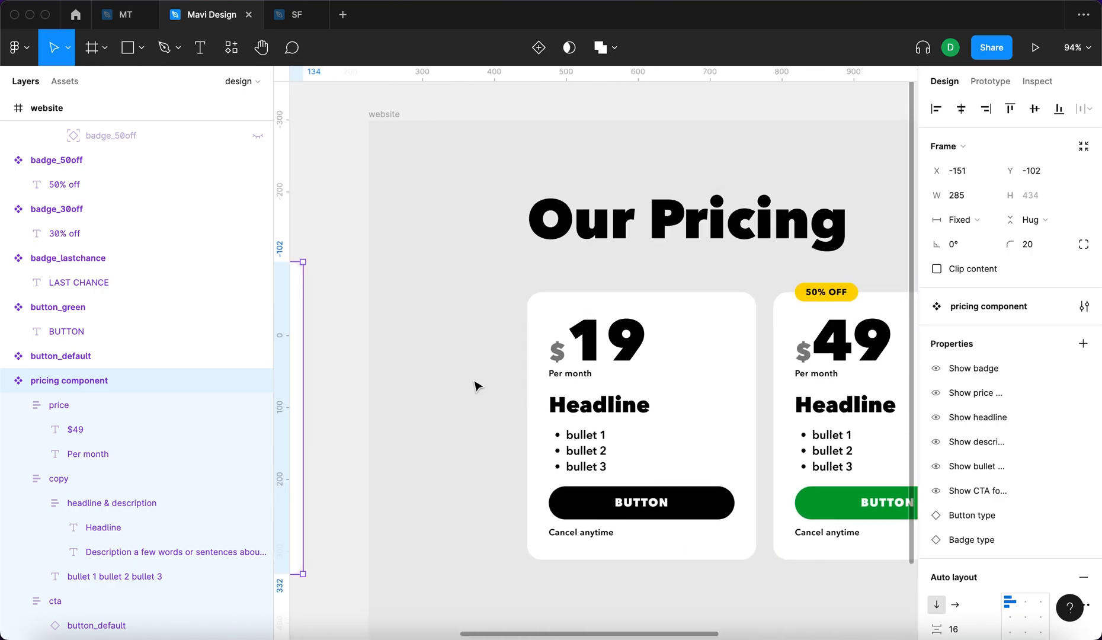
pyautogui.scroll(8, 484, 360)
pyautogui.click(487, 337)
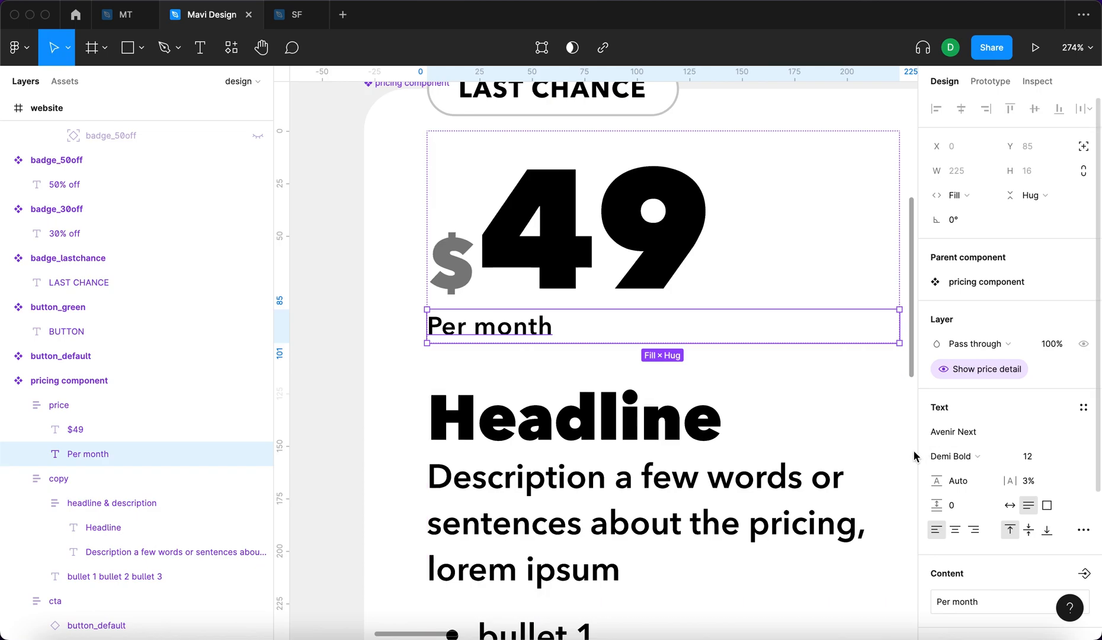
pyautogui.scroll(-4, 1052, 479)
pyautogui.click(937, 470)
pyautogui.moveTo(834, 371); pyautogui.dragTo(734, 324)
pyautogui.click(903, 242)
pyautogui.click(657, 419)
pyautogui.scroll(-9, 656, 418)
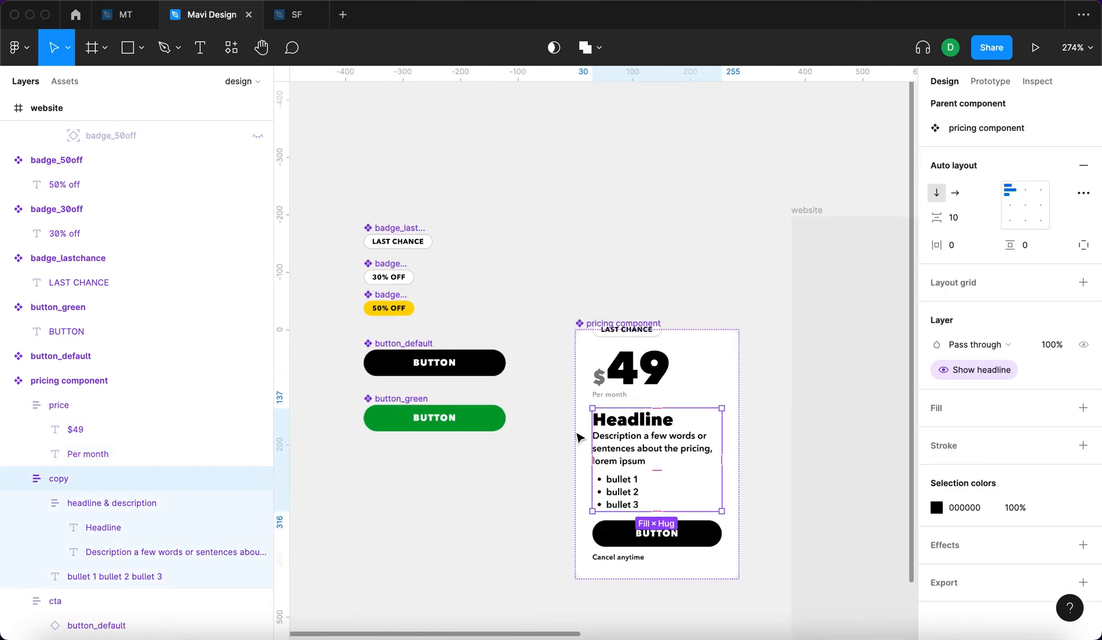
pyautogui.click(524, 487)
pyautogui.hscroll(9, 568, 469)
pyautogui.click(784, 254)
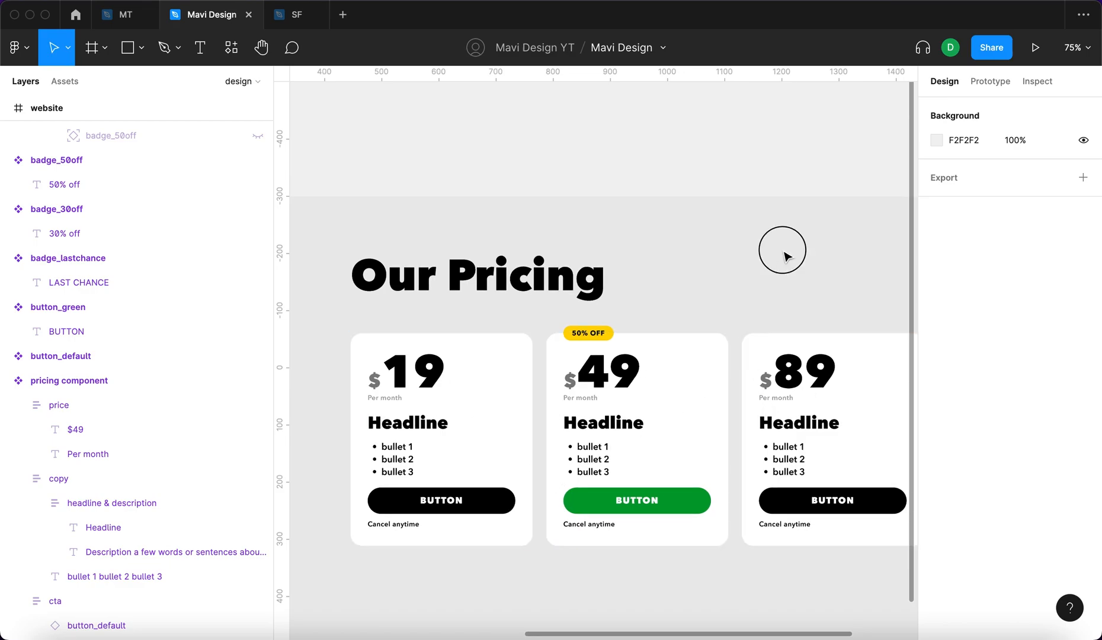
# Step: Move the main pricing component and the website frame so their top edges line up with the topmost badge component
pyautogui.press('super+0')
pyautogui.scroll(-6, 784, 256)
pyautogui.hscroll(-4, 689, 118)
pyautogui.click(711, 205)
pyautogui.moveTo(599, 266); pyautogui.dragTo(575, 212)
pyautogui.moveTo(711, 206); pyautogui.dragTo(705, 214)
pyautogui.click(704, 178)
# Step: Shorten the website frame from its bottom edge, leaving less empty space below the pricing cards
pyautogui.hscroll(3, 703, 175)
pyautogui.scroll(-5, 705, 180)
pyautogui.click(599, 195)
pyautogui.moveTo(700, 362); pyautogui.dragTo(703, 345)
pyautogui.click(774, 409)
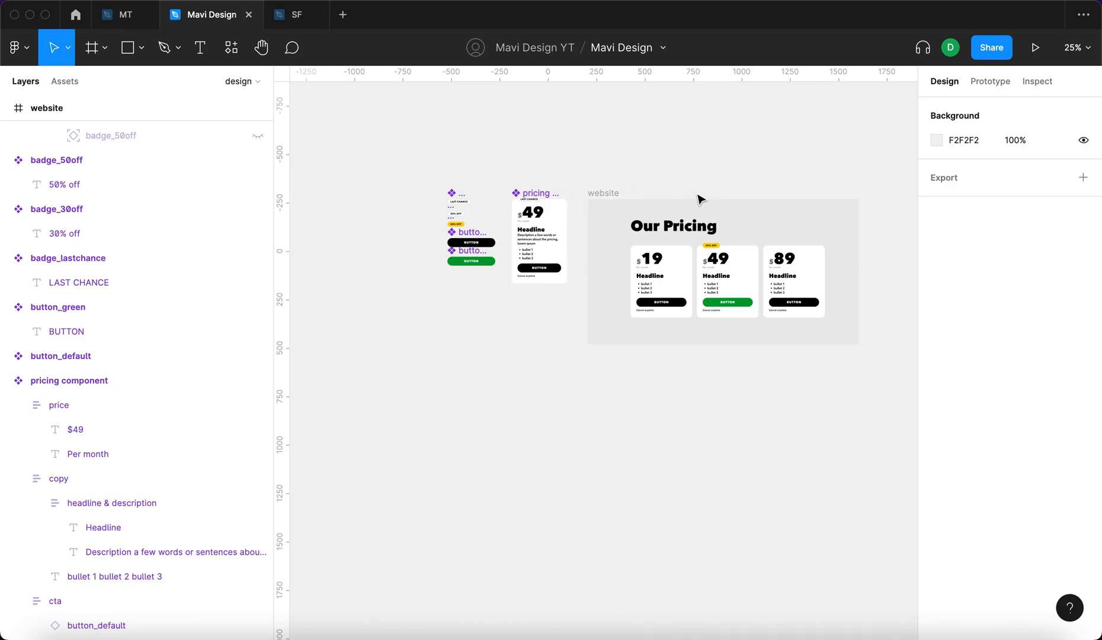
# Step: Nudge the row of three pricing cards up toward the "Our Pricing" heading, and shift the website frame slightly left
pyautogui.scroll(2, 706, 199)
pyautogui.press('super+grave')
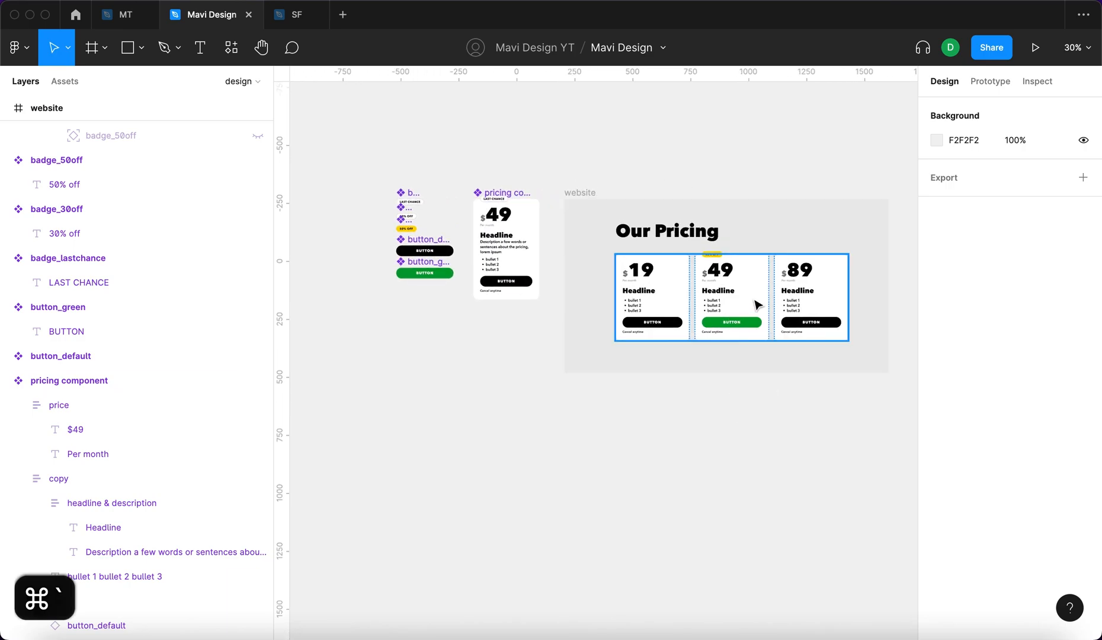
pyautogui.click(754, 300)
pyautogui.press('Up')
pyautogui.hotkey('shift', 'Up')
pyautogui.hotkey('shift', 'Up')
pyautogui.hotkey('shift', 'Up')
pyautogui.hotkey('shift', 'Down')
pyautogui.click(733, 432)
pyautogui.scroll(1, 733, 431)
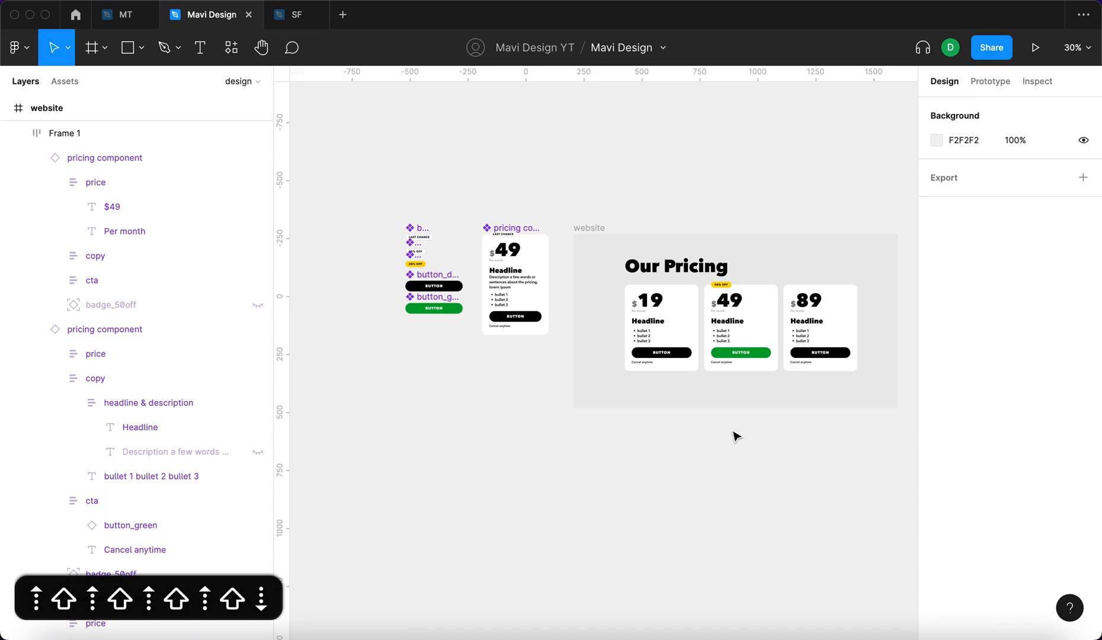
pyautogui.moveTo(598, 227); pyautogui.dragTo(592, 224)
pyautogui.click(613, 199)
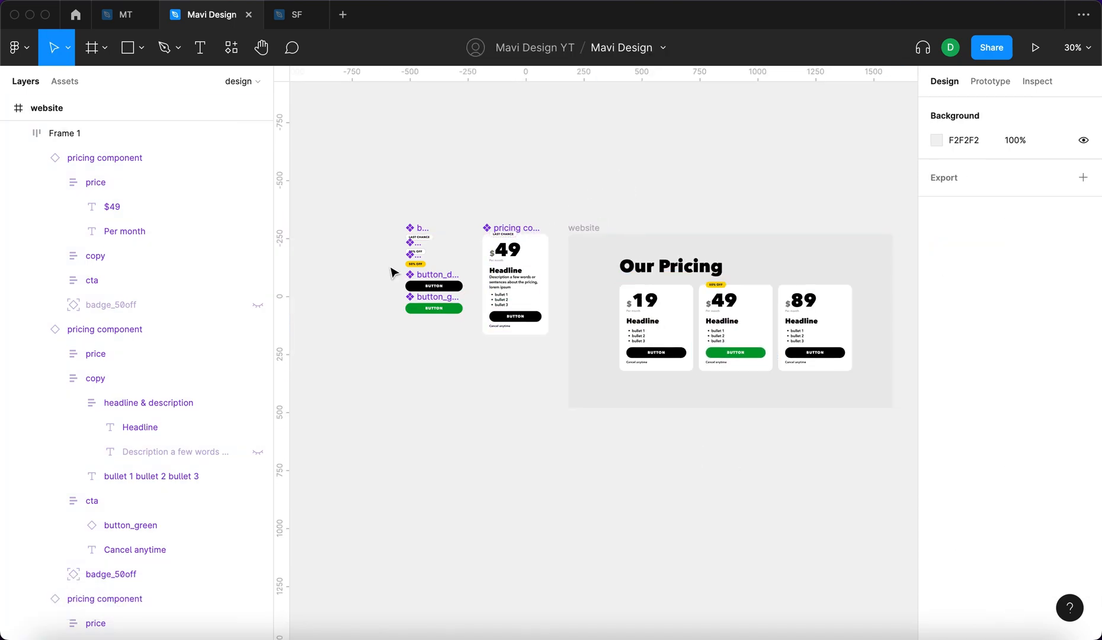
# Step: Change the text of the yellow badge component to "Most popular"
pyautogui.scroll(10, 415, 277)
pyautogui.doubleClick(541, 284)
pyautogui.doubleClick(539, 279)
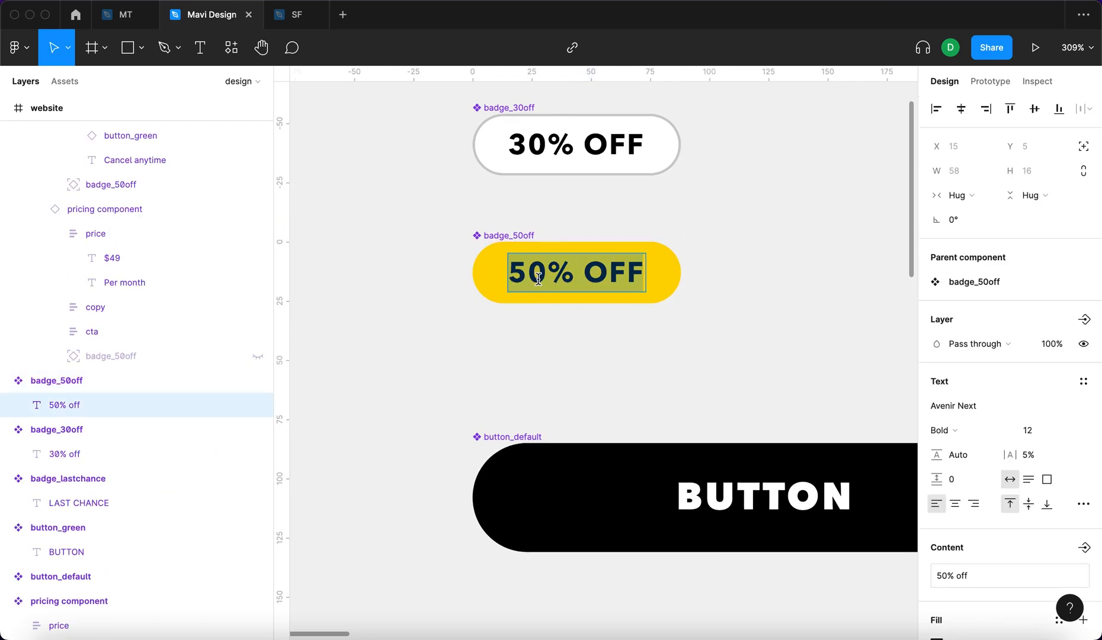
pyautogui.write('best')
pyautogui.press('BackSpace')
pyautogui.press('BackSpace')
pyautogui.press('BackSpace')
pyautogui.press('BackSpace')
pyautogui.write('most po')
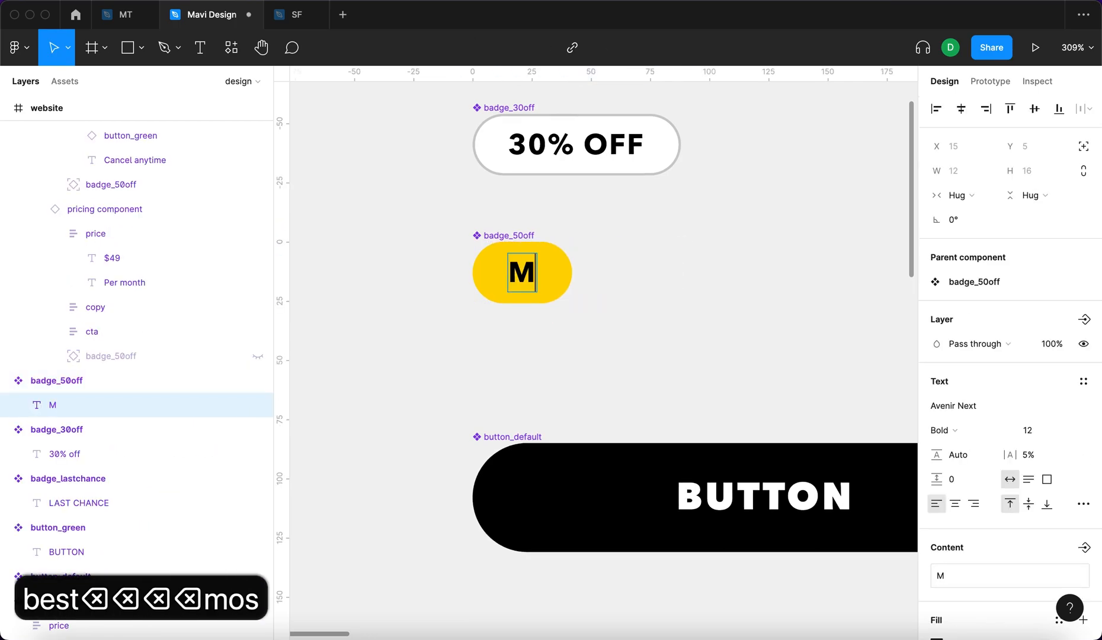
pyautogui.write('pular')
pyautogui.click(413, 320)
# Step: Examine the yellow badge on the middle card and the three pricing cards in the website frame
pyautogui.scroll(-10, 413, 320)
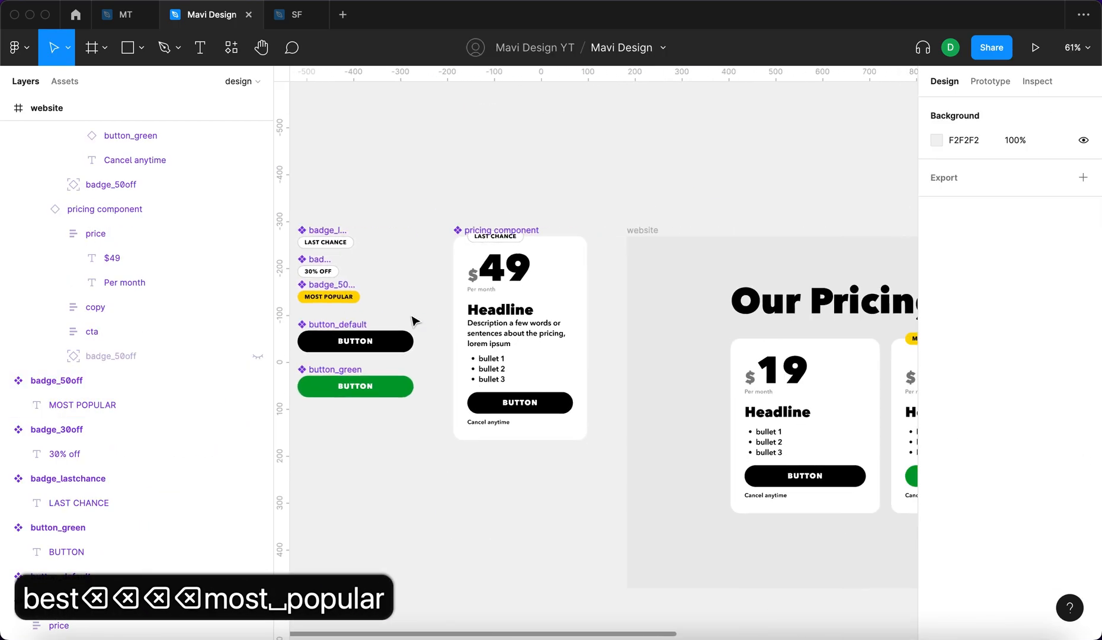
pyautogui.hscroll(6, 413, 320)
pyautogui.scroll(3, 414, 320)
pyautogui.scroll(-2, 413, 320)
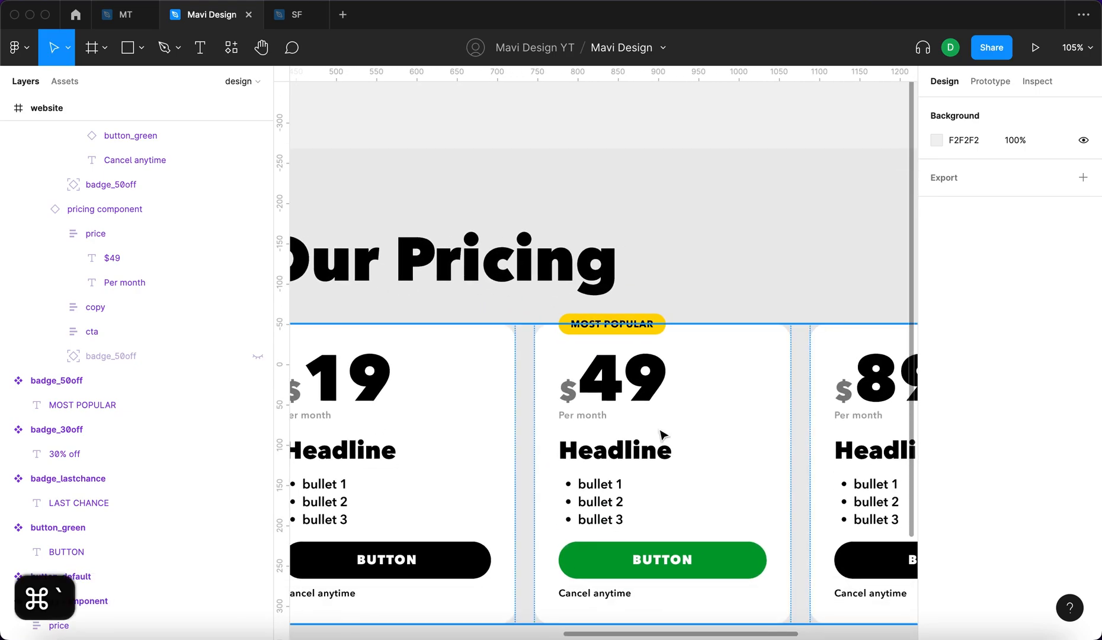
pyautogui.scroll(-5, 659, 435)
pyautogui.scroll(-3, 661, 437)
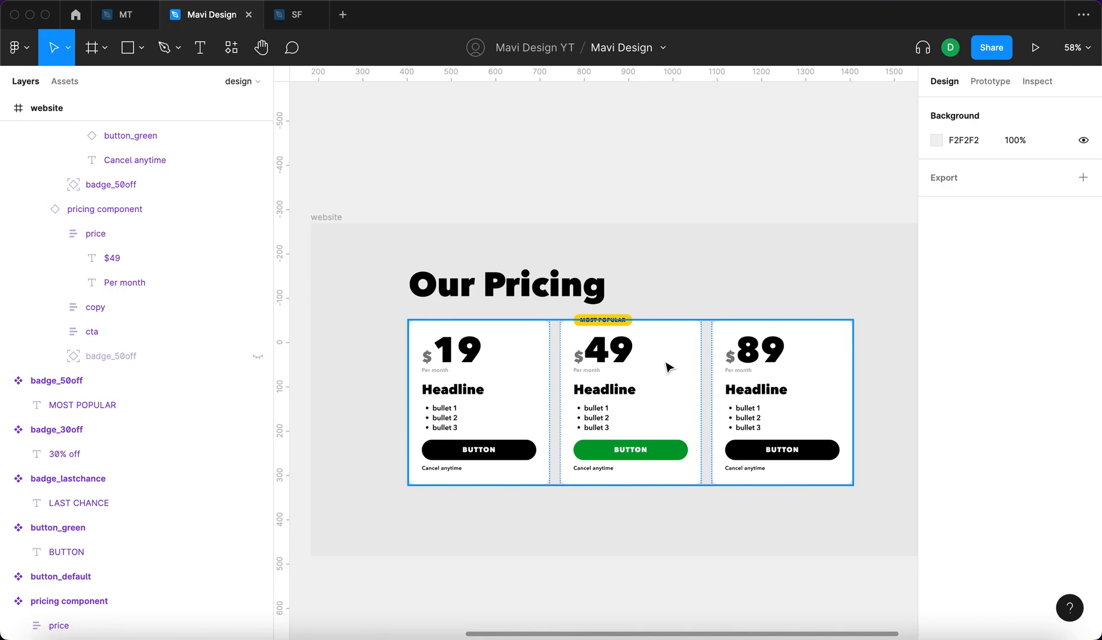
pyautogui.scroll(5, 668, 368)
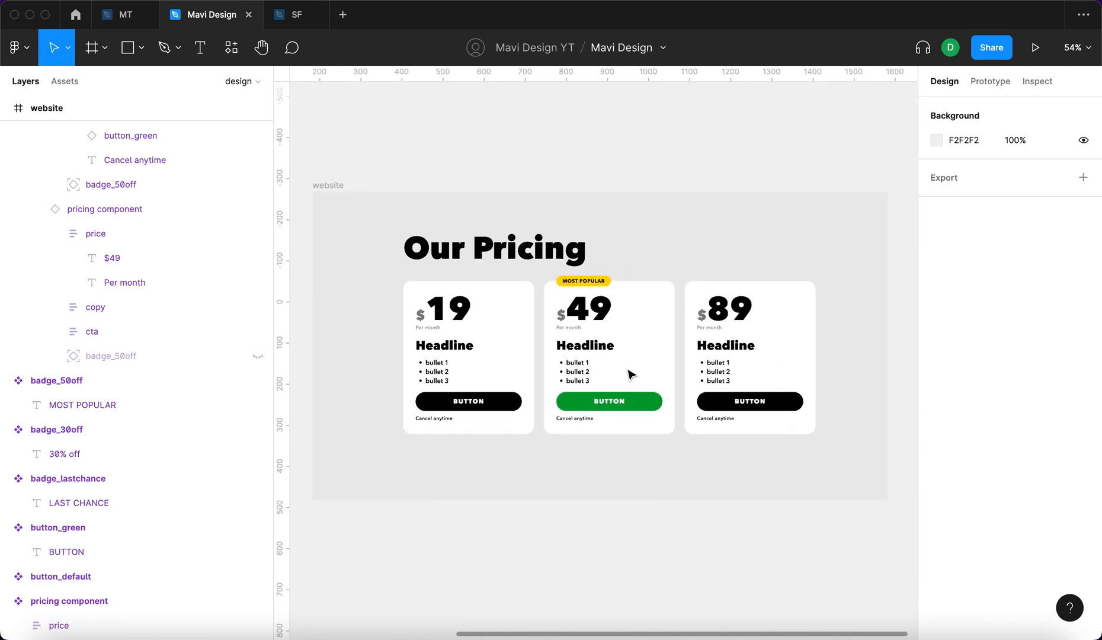
pyautogui.scroll(-5, 629, 373)
# Step: Look over the badge, button and main pricing components alongside the finished website section
pyautogui.scroll(5, 457, 303)
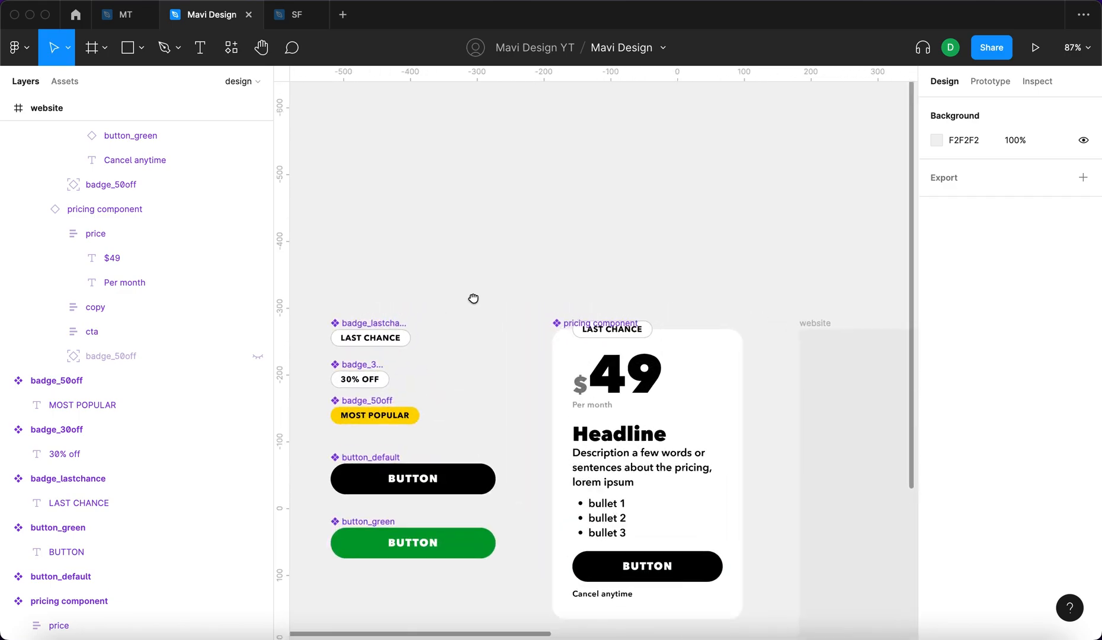
pyautogui.moveTo(474, 307); pyautogui.dragTo(480, 197)
pyautogui.scroll(-2, 479, 207)
pyautogui.scroll(-3, 546, 188)
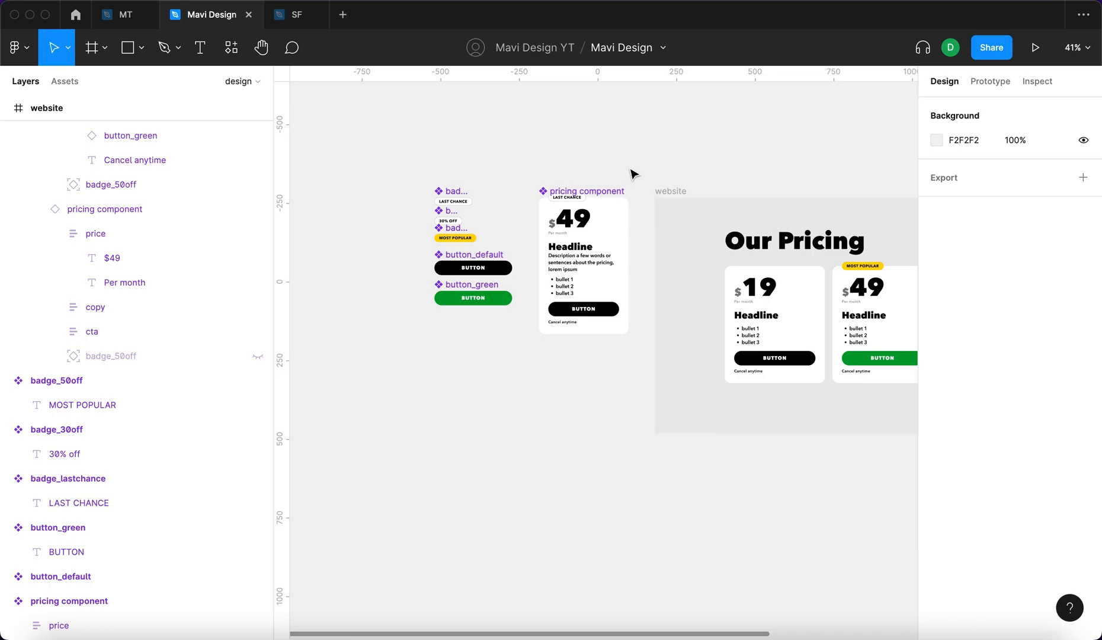
pyautogui.hscroll(5, 633, 173)
pyautogui.scroll(-3, 633, 173)
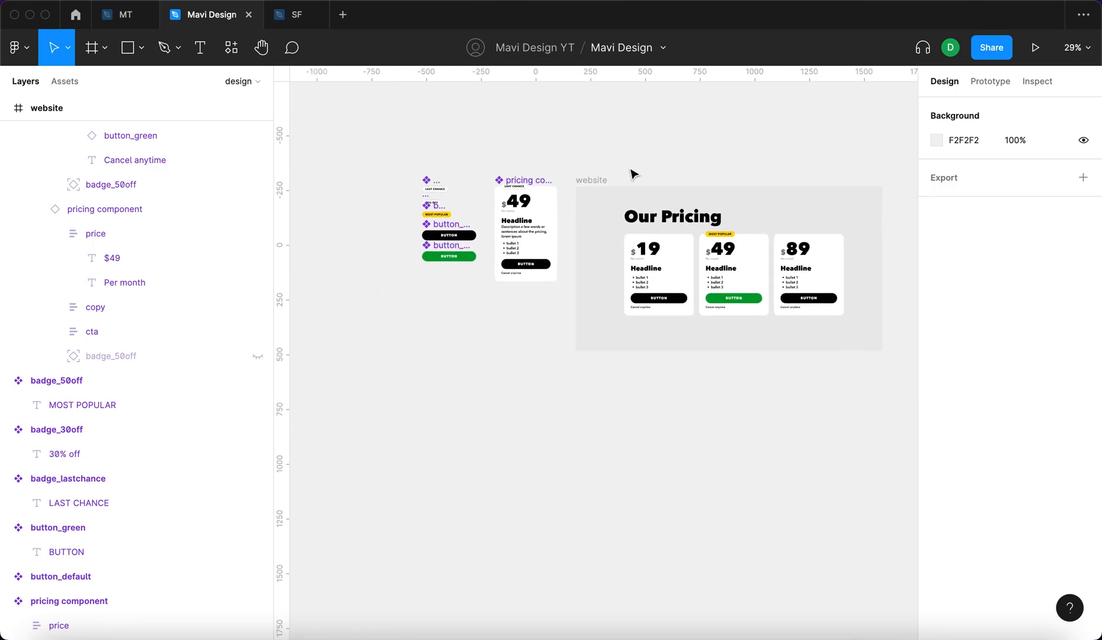
pyautogui.hscroll(2, 650, 141)
pyautogui.scroll(2, 650, 141)
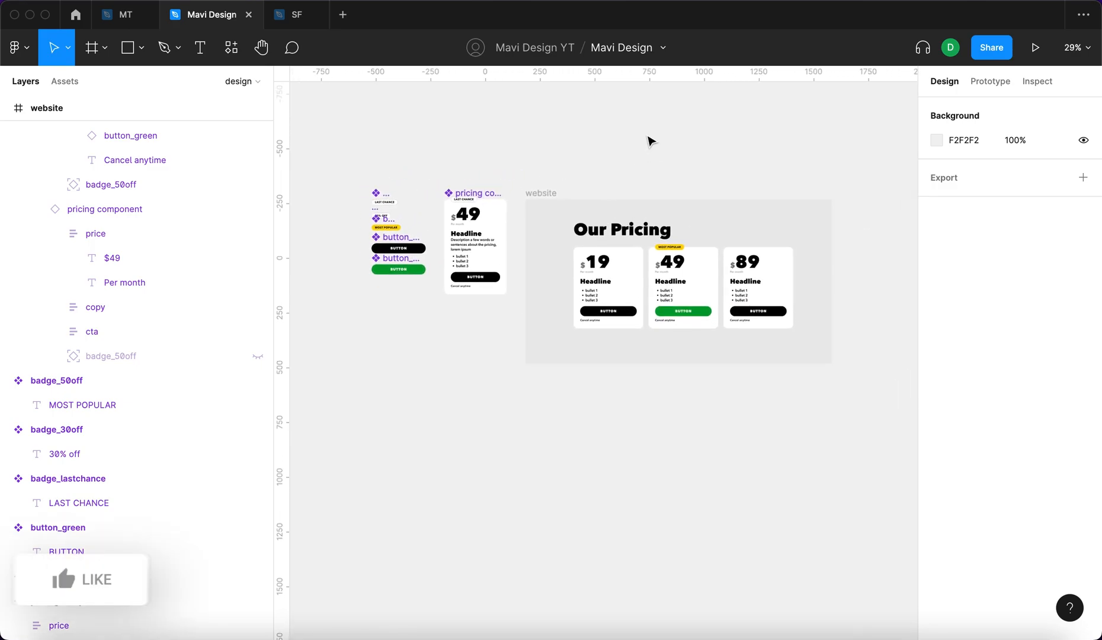